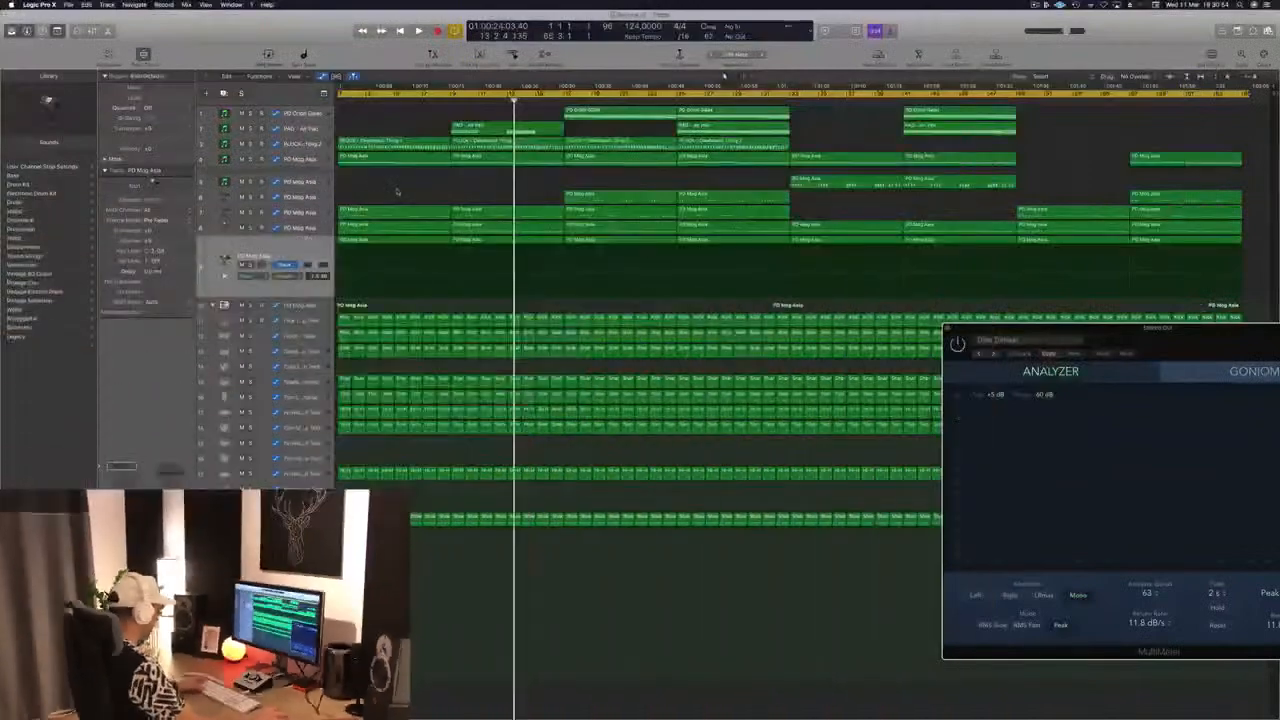
Play the arrangement while watching the MultiMeter on the stereo output, stop playback and close the meter window.
key("space")
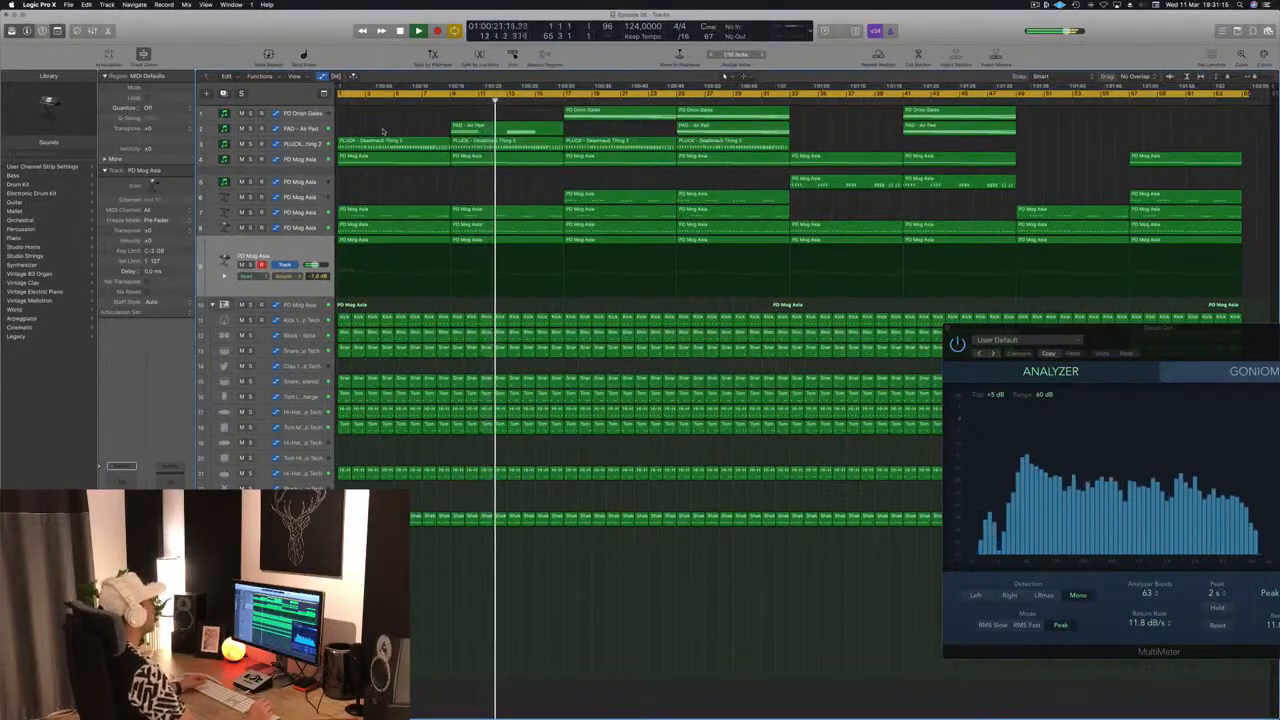
left_click_drag(1166, 330, 980, 320)
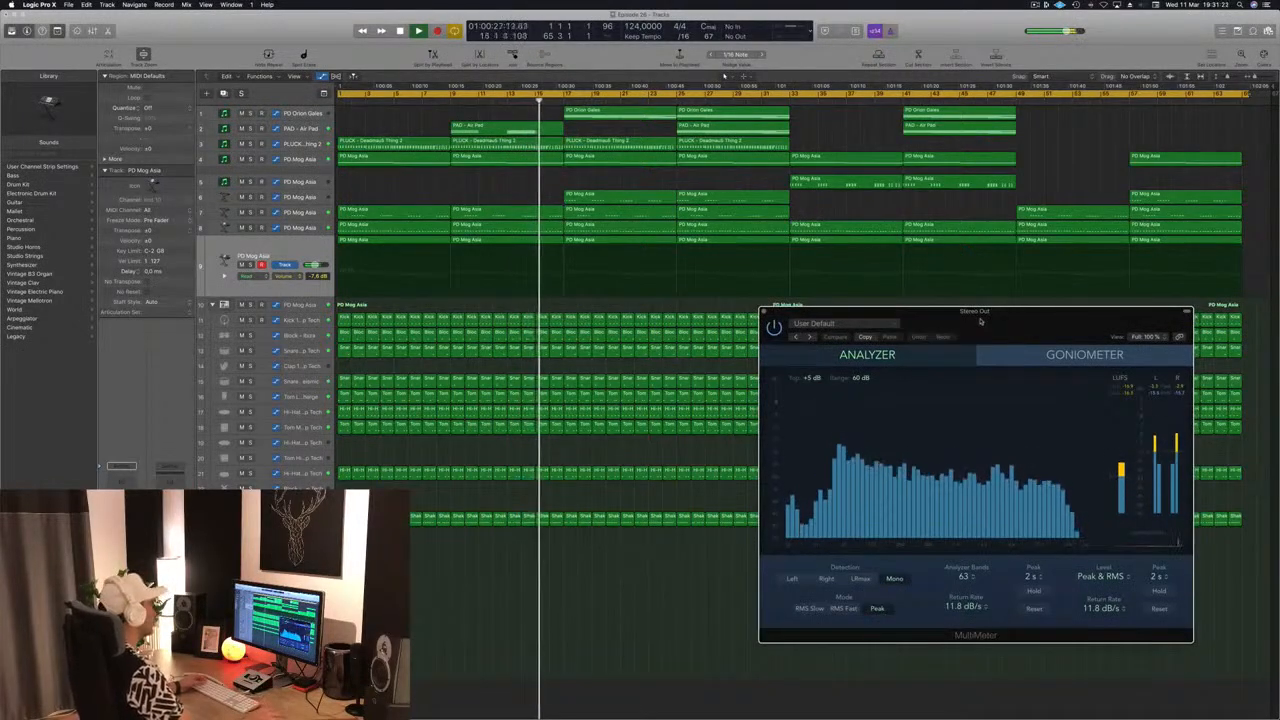
left_click_drag(980, 320, 961, 320)
key("space")
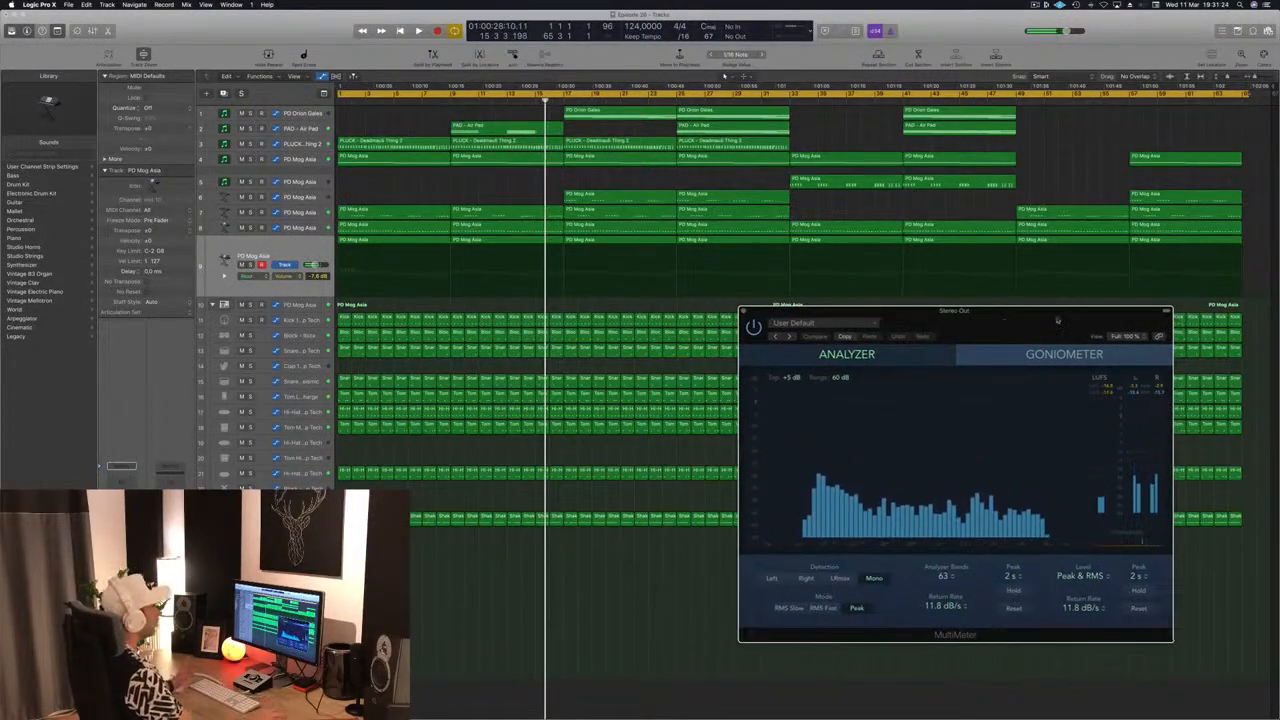
left_click_drag(825, 311, 799, 356)
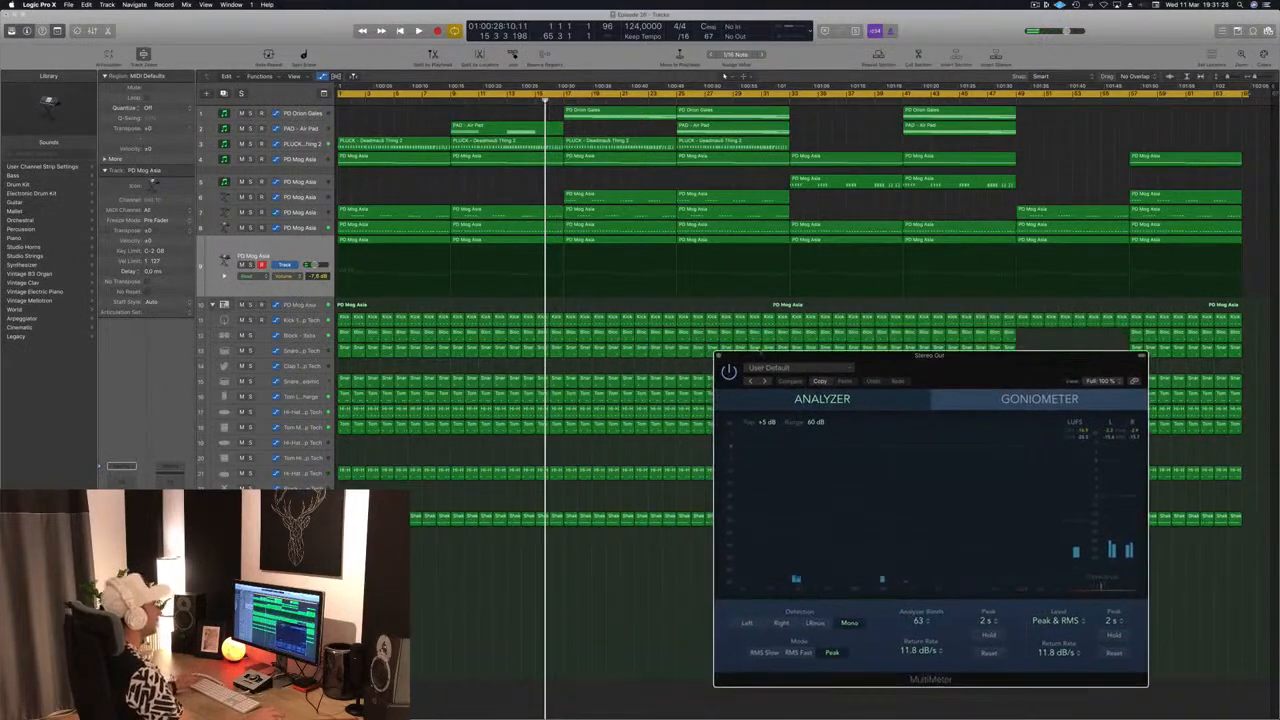
left_click(718, 357)
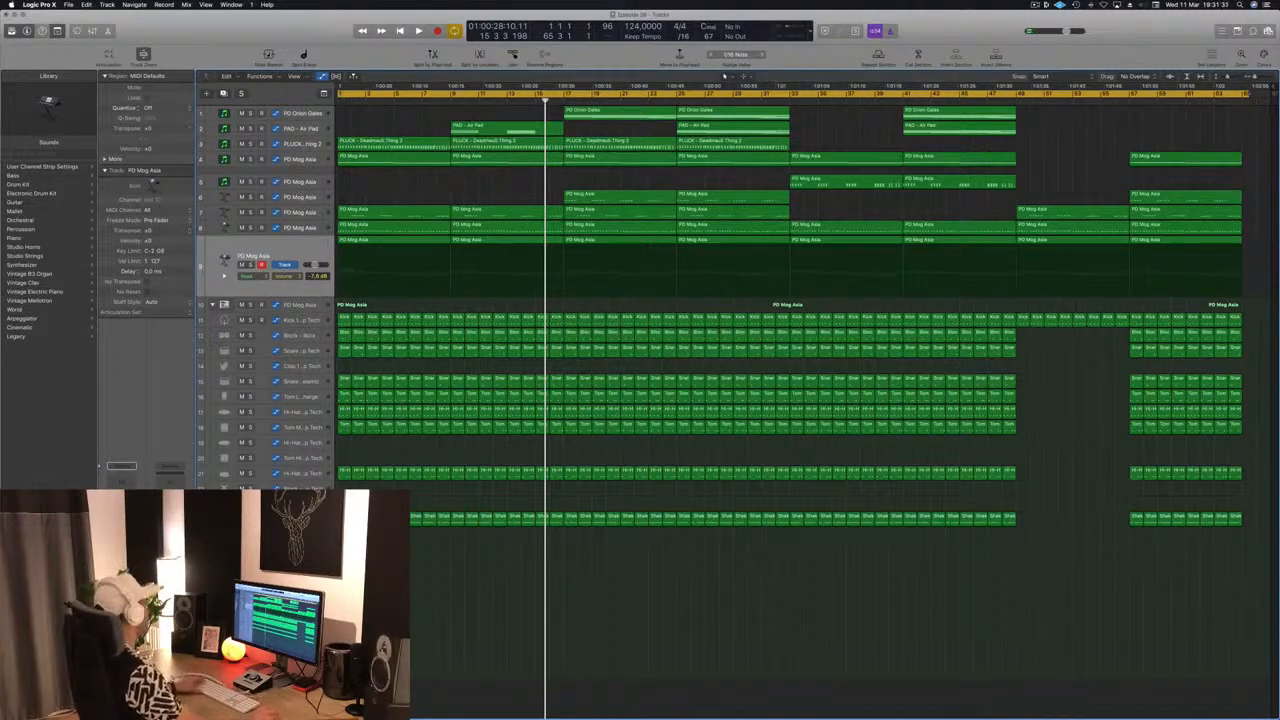
Set the cycle range to bars 1 to 9 and repeat that section three times, shifting the following material back.
key("Return")
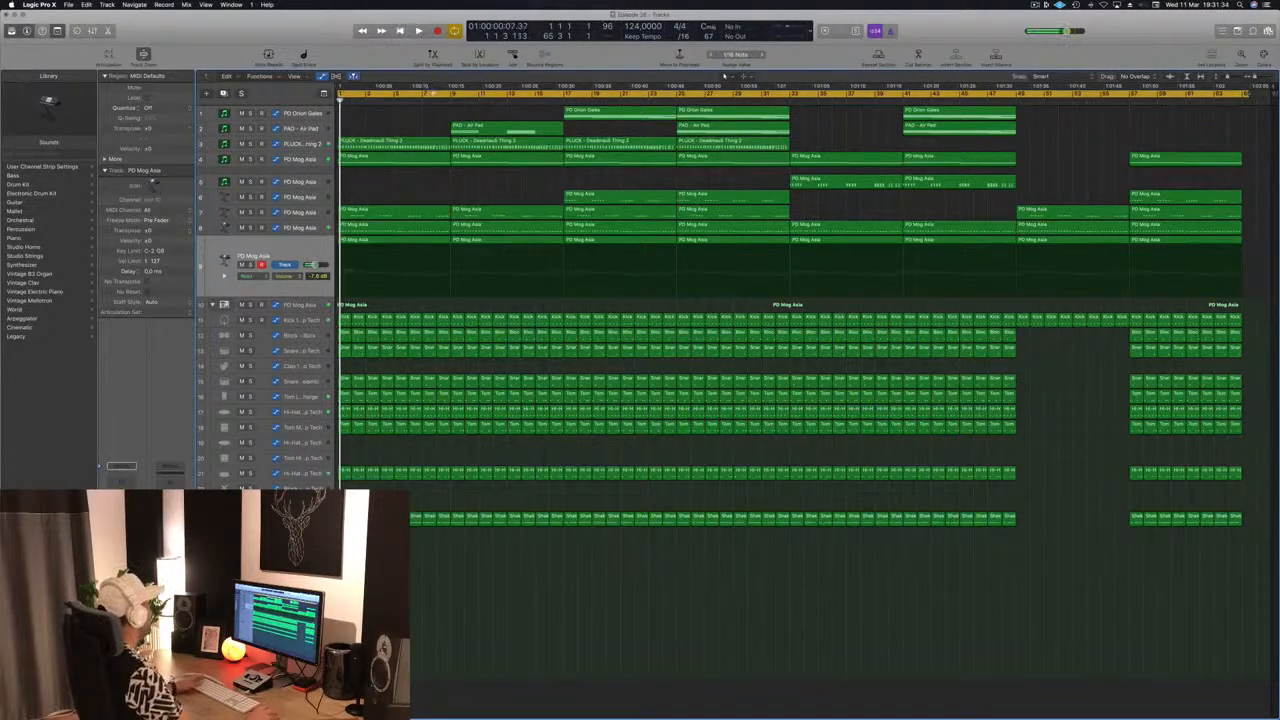
key("c")
left_click_drag(340, 93, 452, 94)
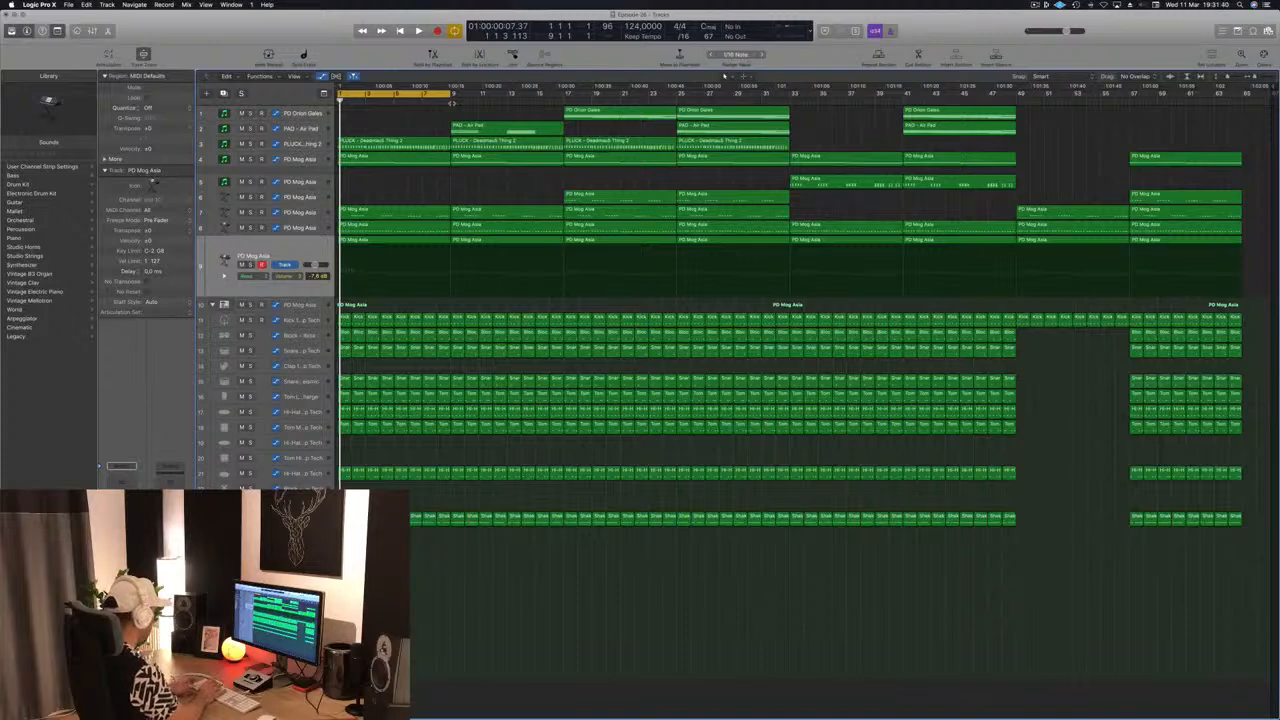
key("ctrl+super+r")
key("ctrl+super+r")
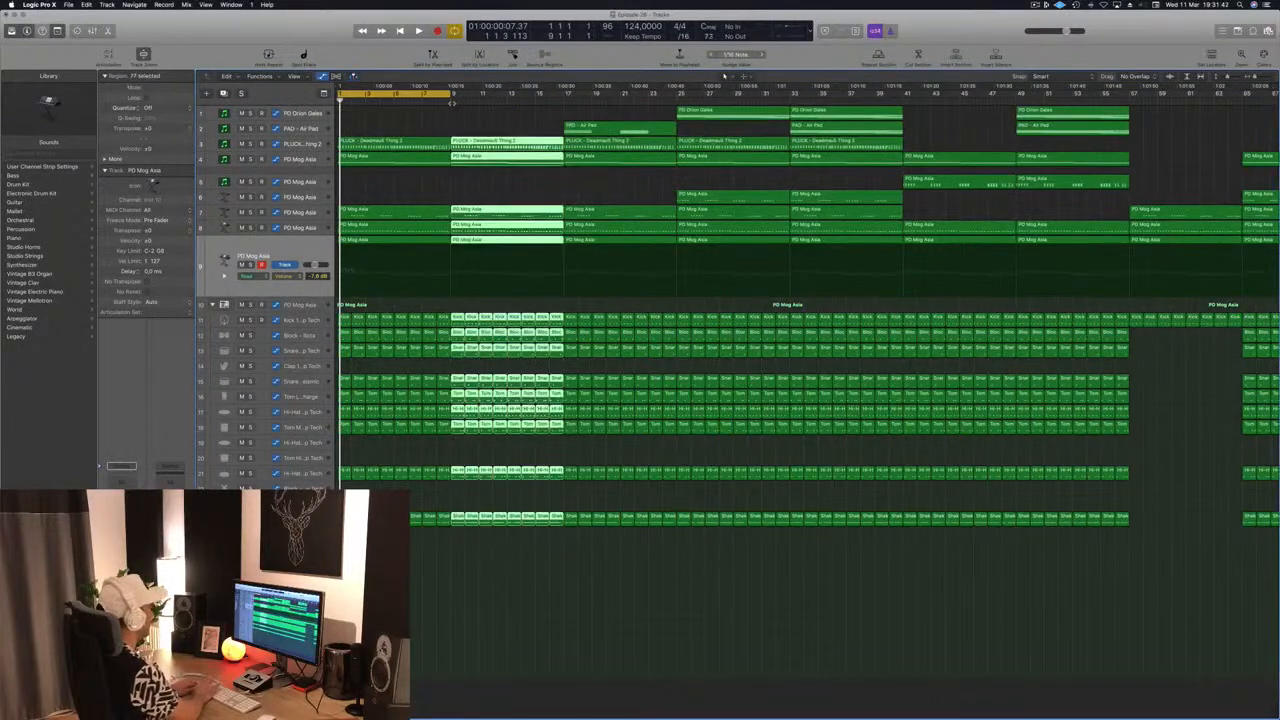
key("ctrl+super+r")
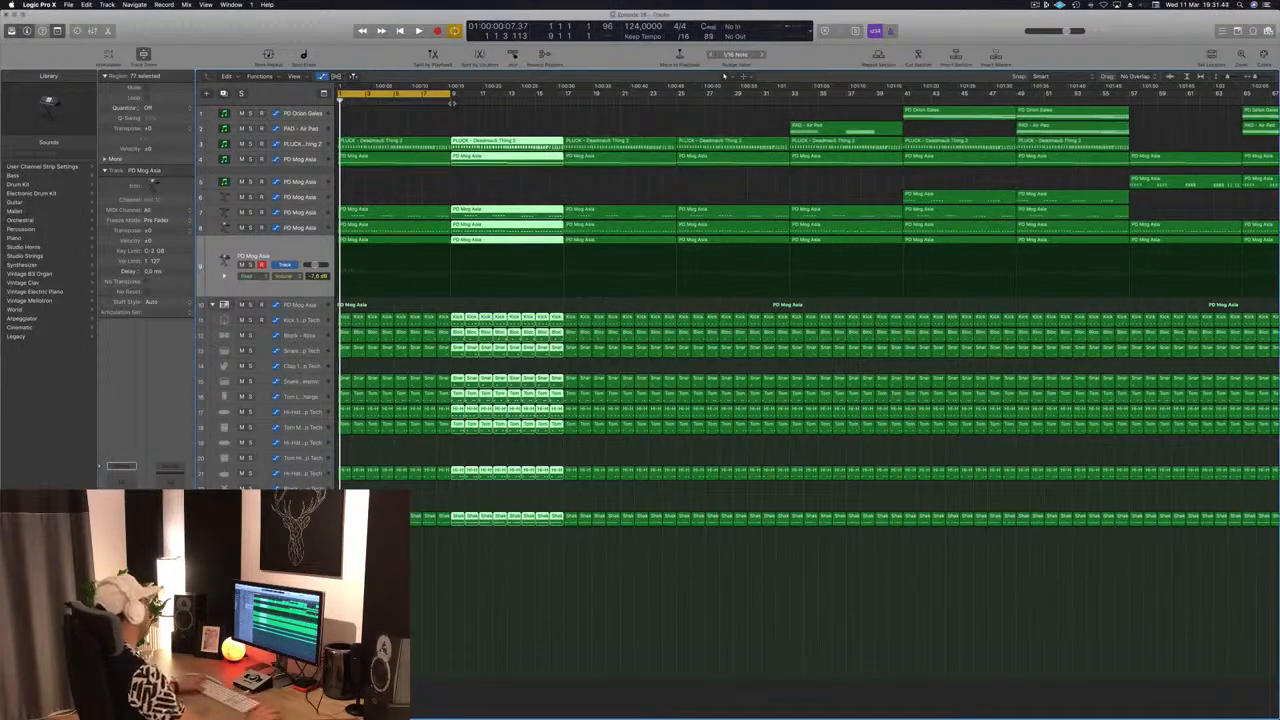
left_click(432, 127)
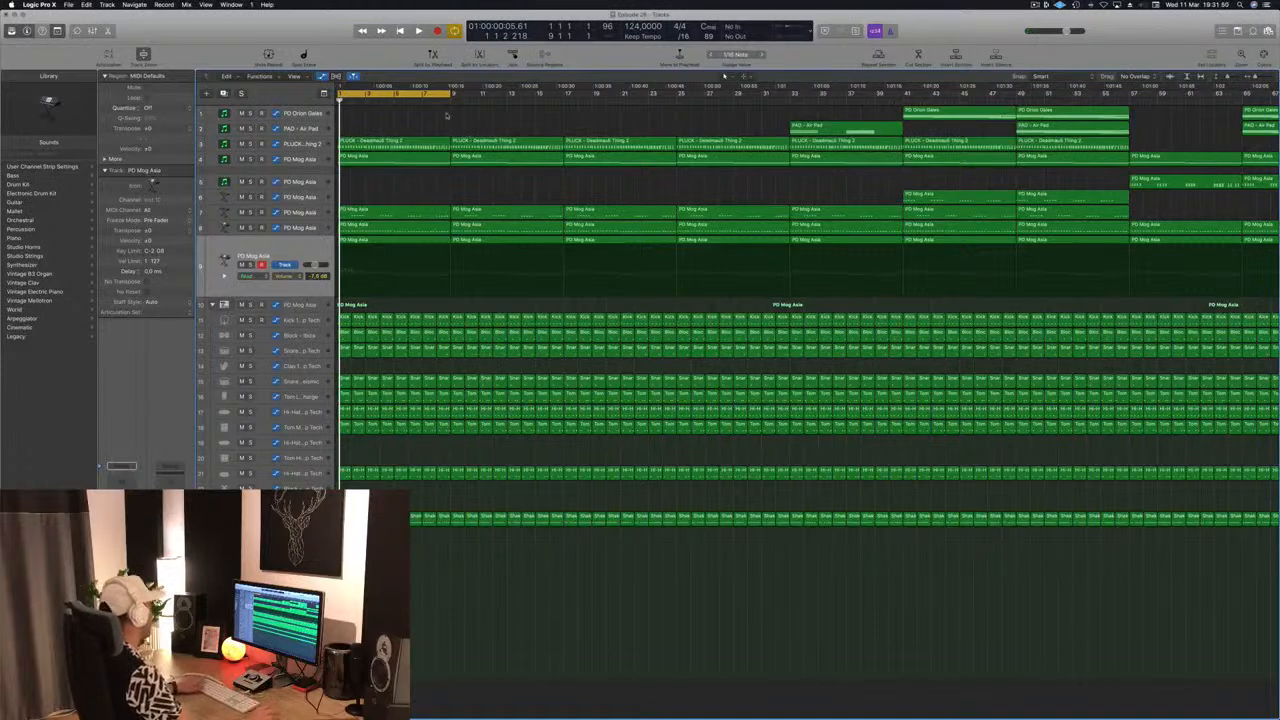
Play the opening section from the start with the pluck track on track 3 selected and soloed.
key("space")
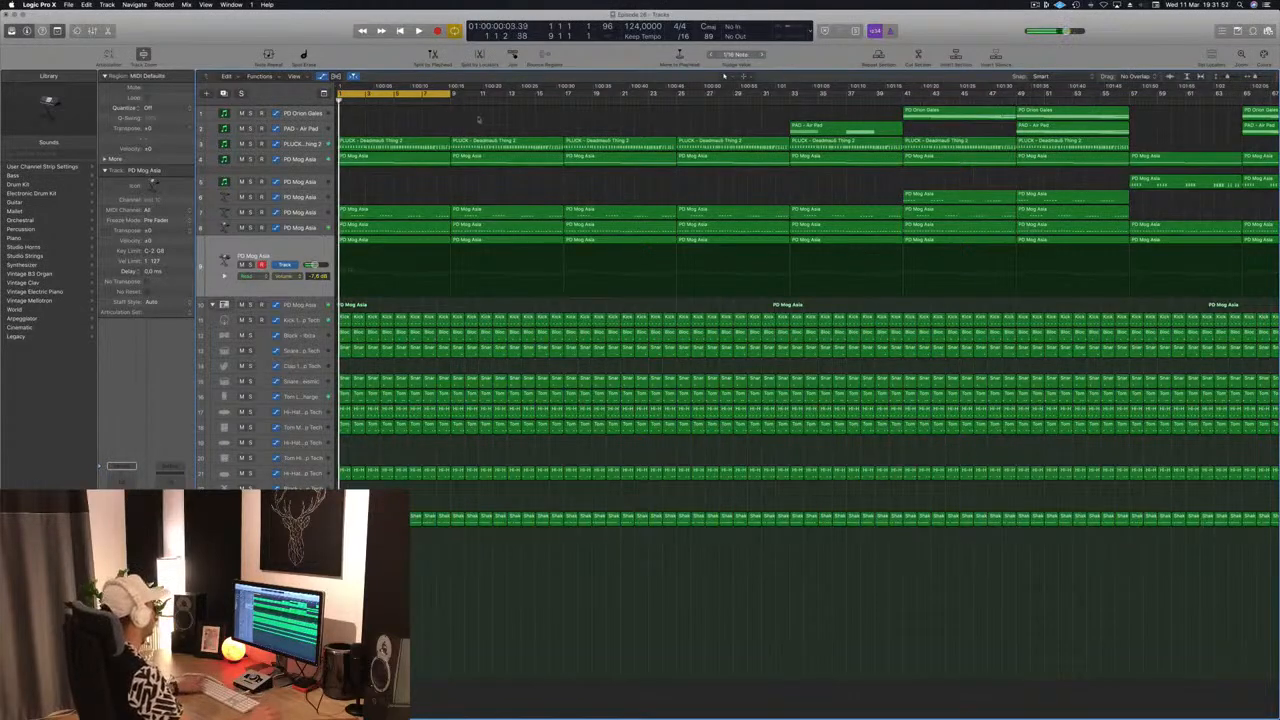
left_click(310, 145)
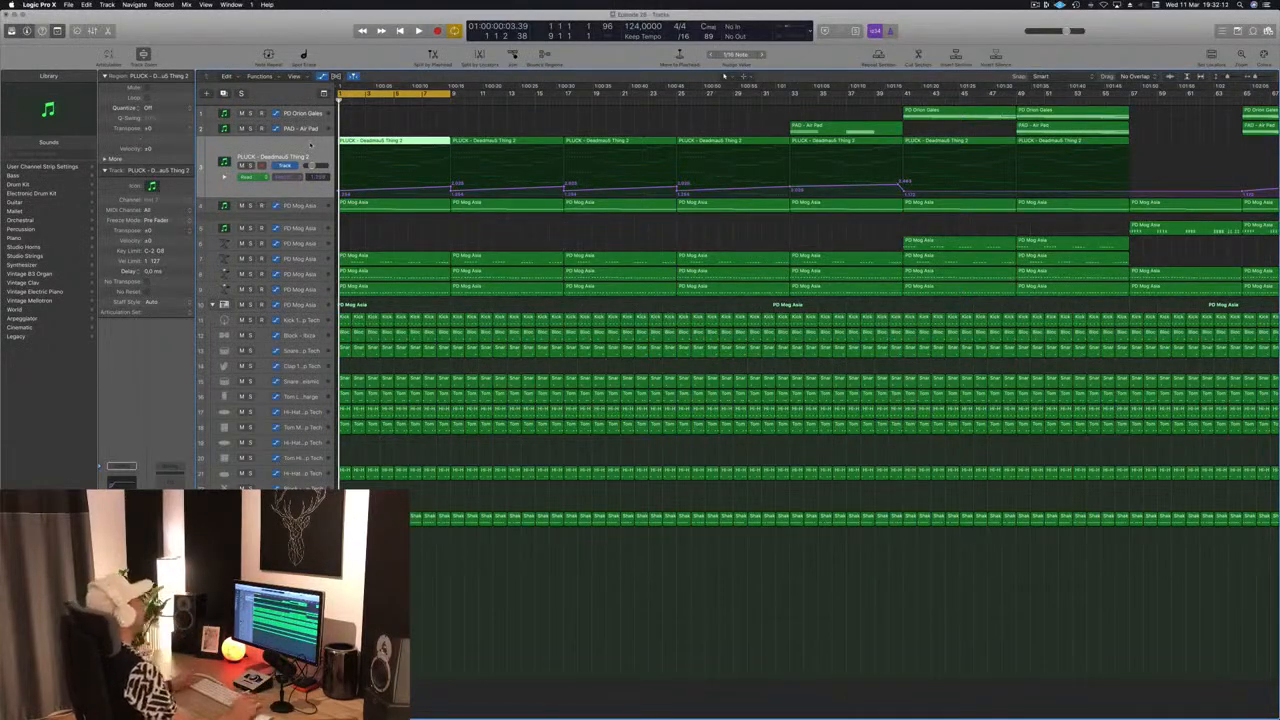
left_click(422, 228)
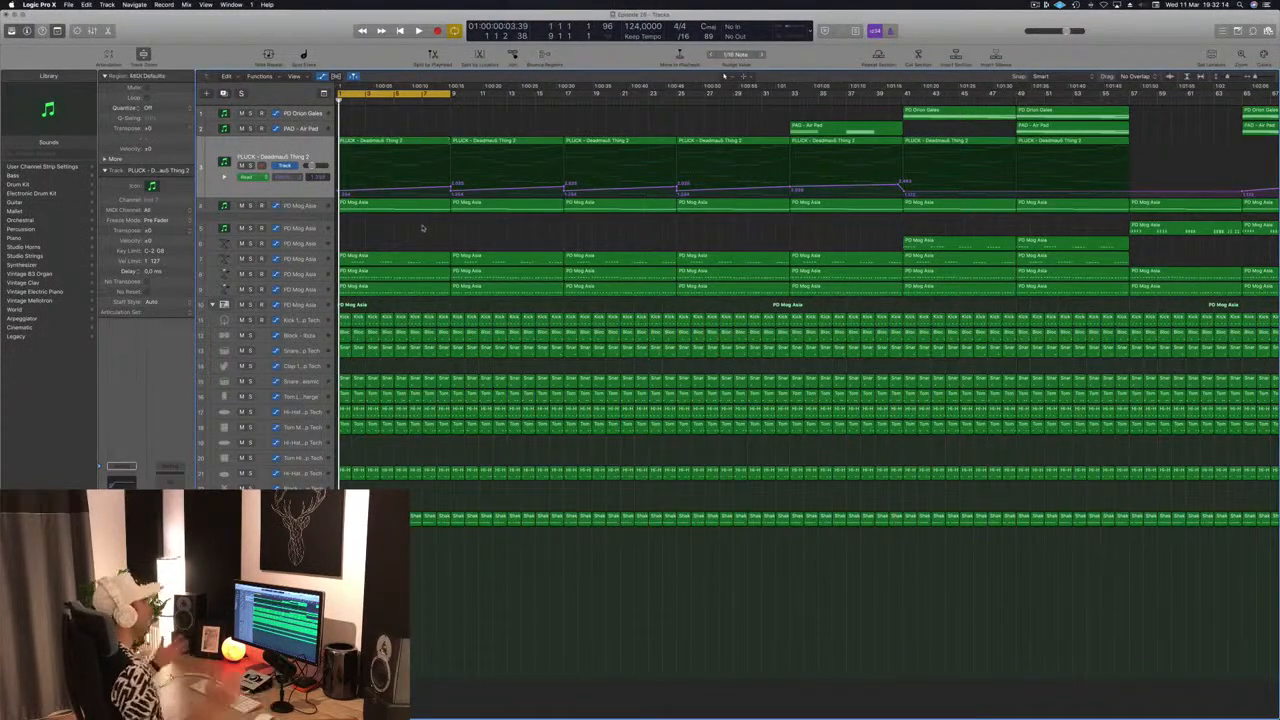
left_click(314, 153)
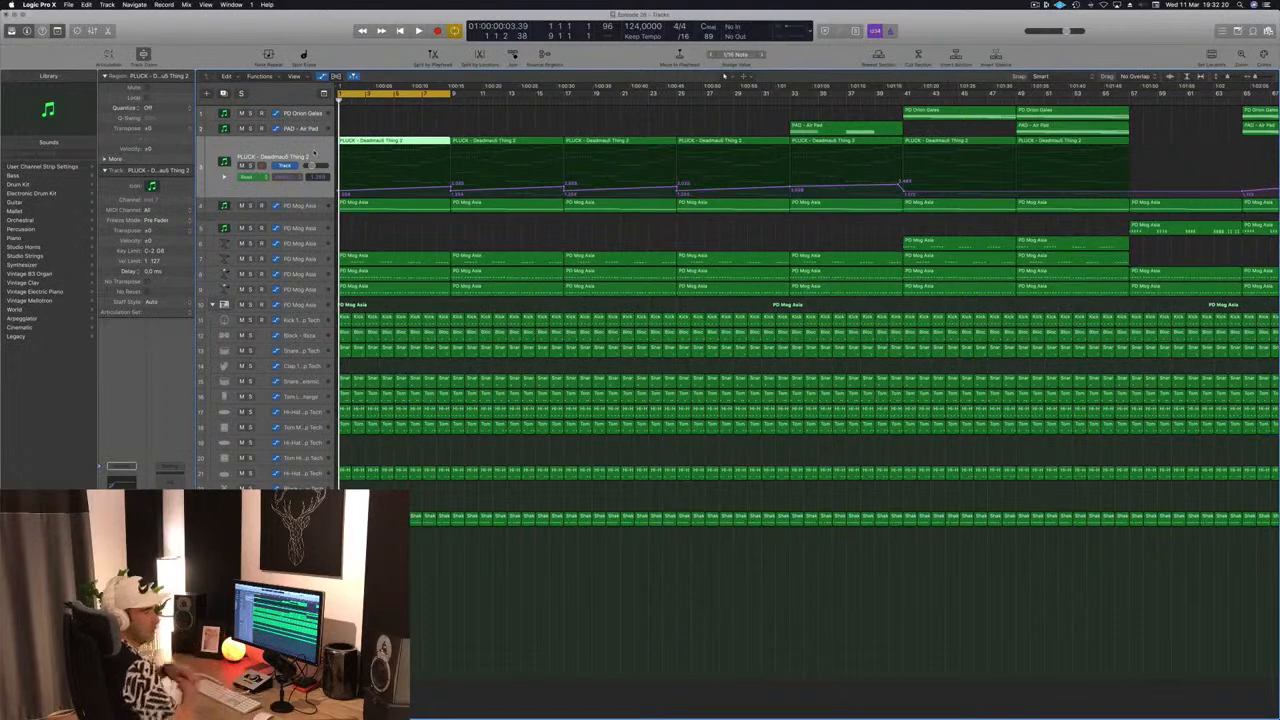
key("space")
key("space")
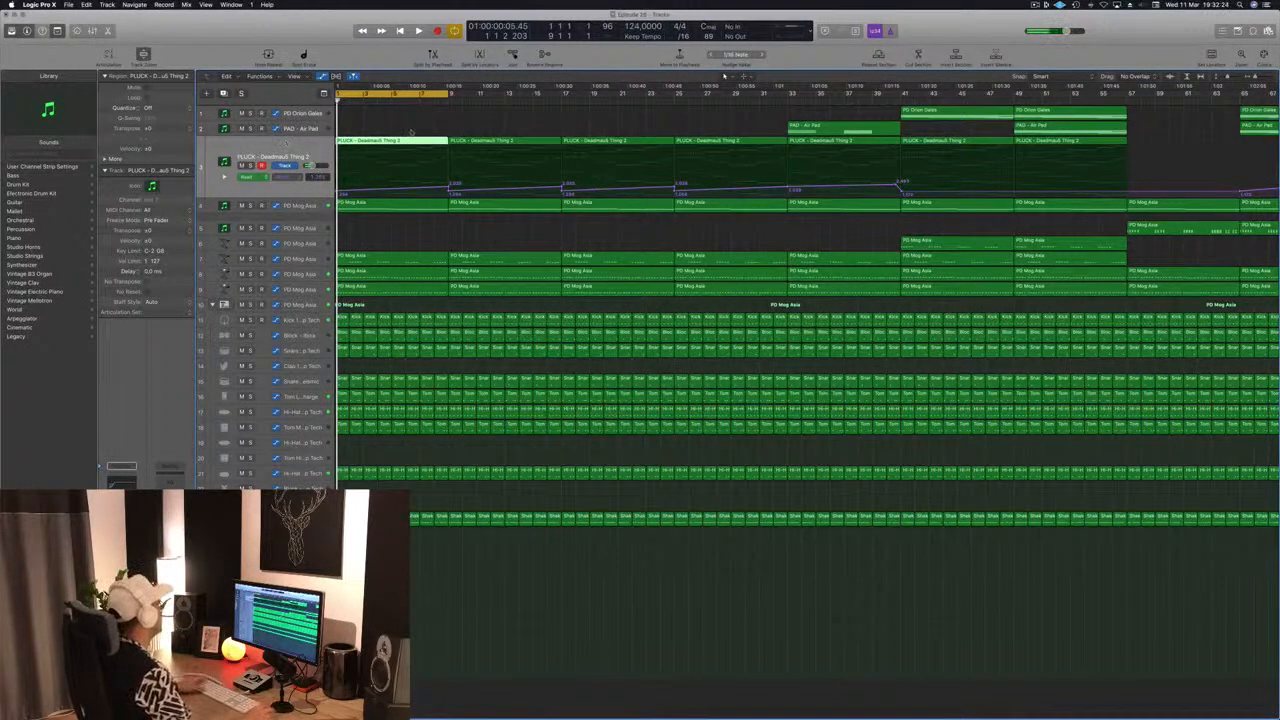
key("space")
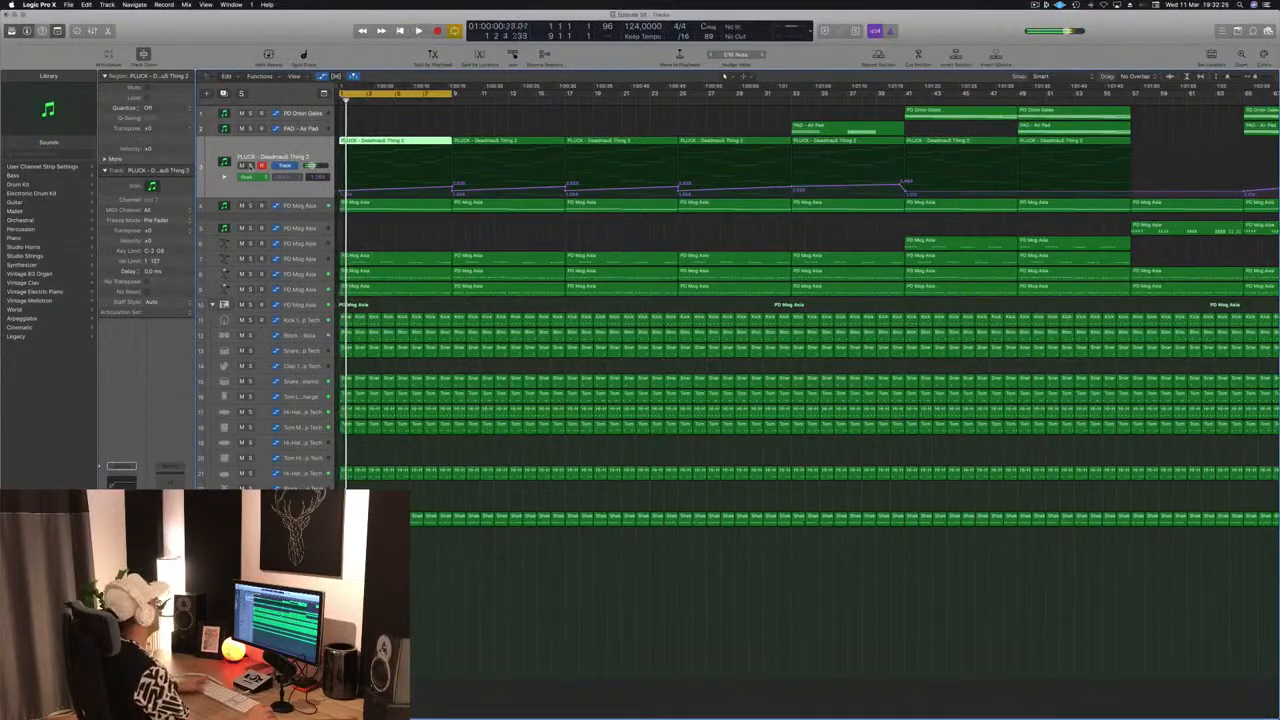
key("s")
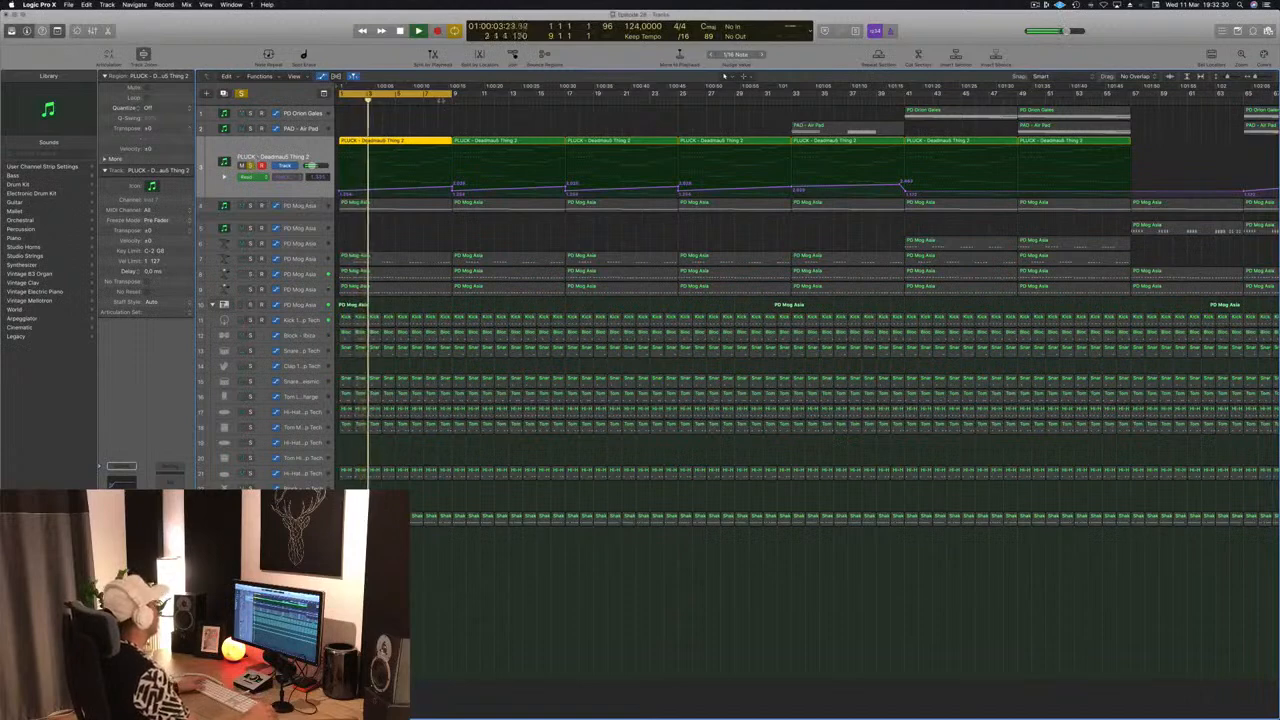
Split the first pluck region at bar 3, delete the part up to bar 9 and resume playback.
key("space")
double_click(367, 140, "super")
key("Delete")
key("space")
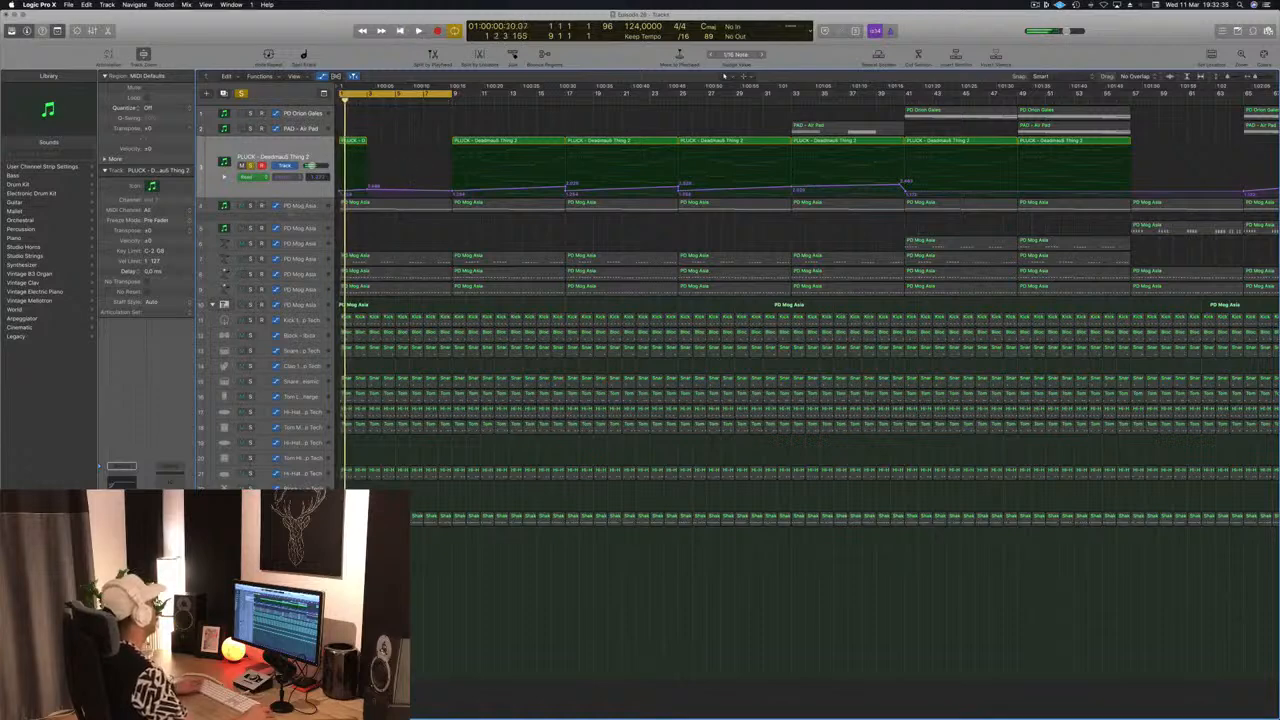
Solo track 4 alongside the pluck and open its first region in the Piano Roll to view the notes.
left_click(369, 205)
left_click(249, 206)
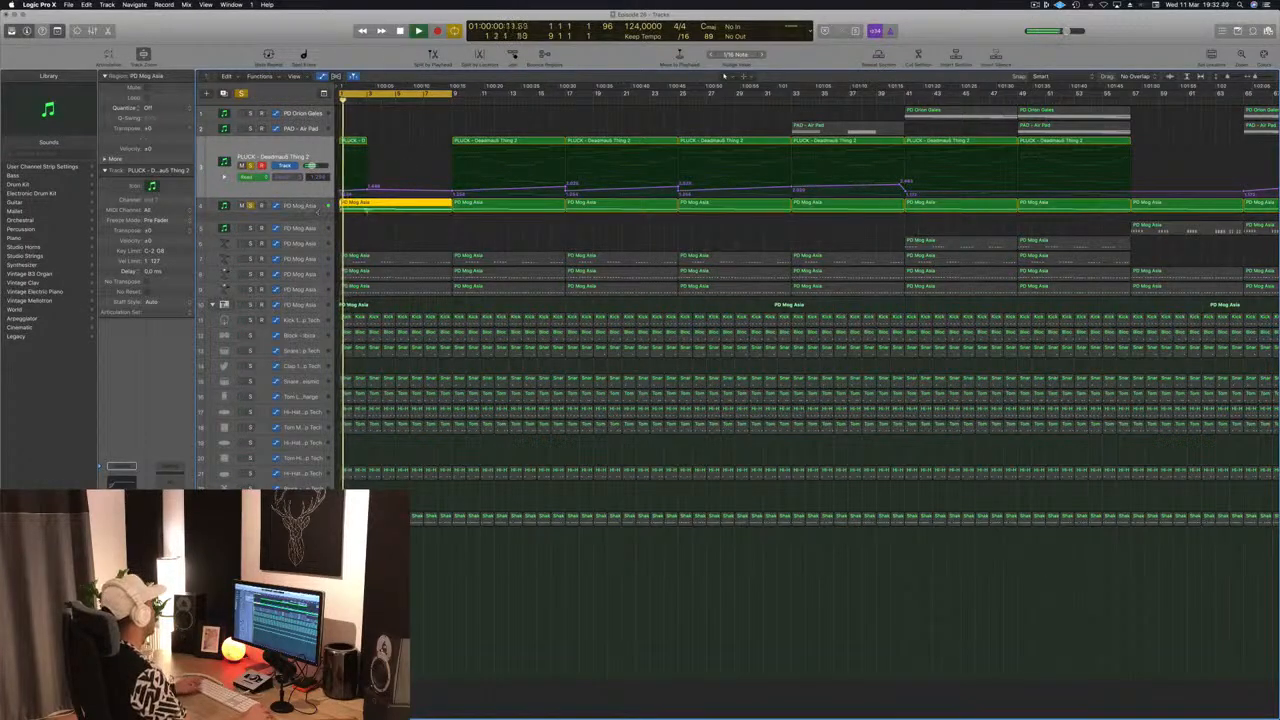
double_click(388, 204)
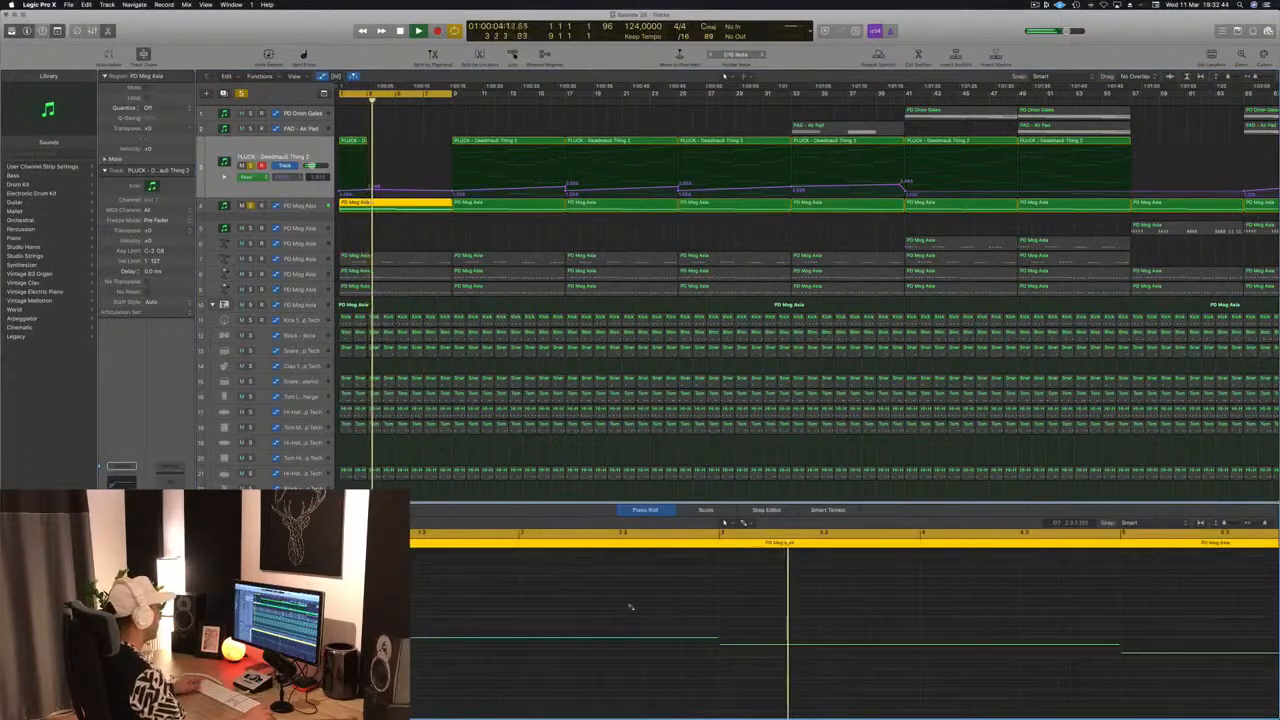
scroll(629, 604, "down", 5)
scroll(629, 604, "up", 2)
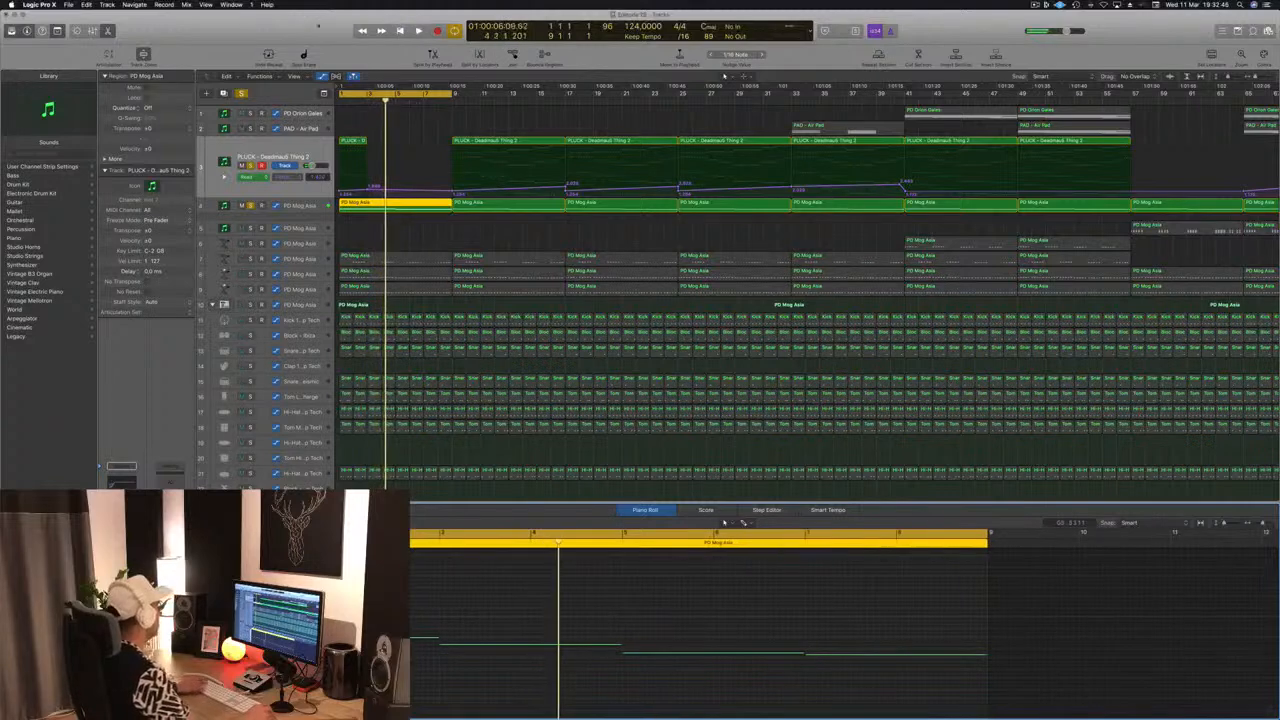
Split the first region on track 4 at bar 3, delete the remainder up to bar 9 and replay from the start.
key("Return")
double_click(367, 205, "super")
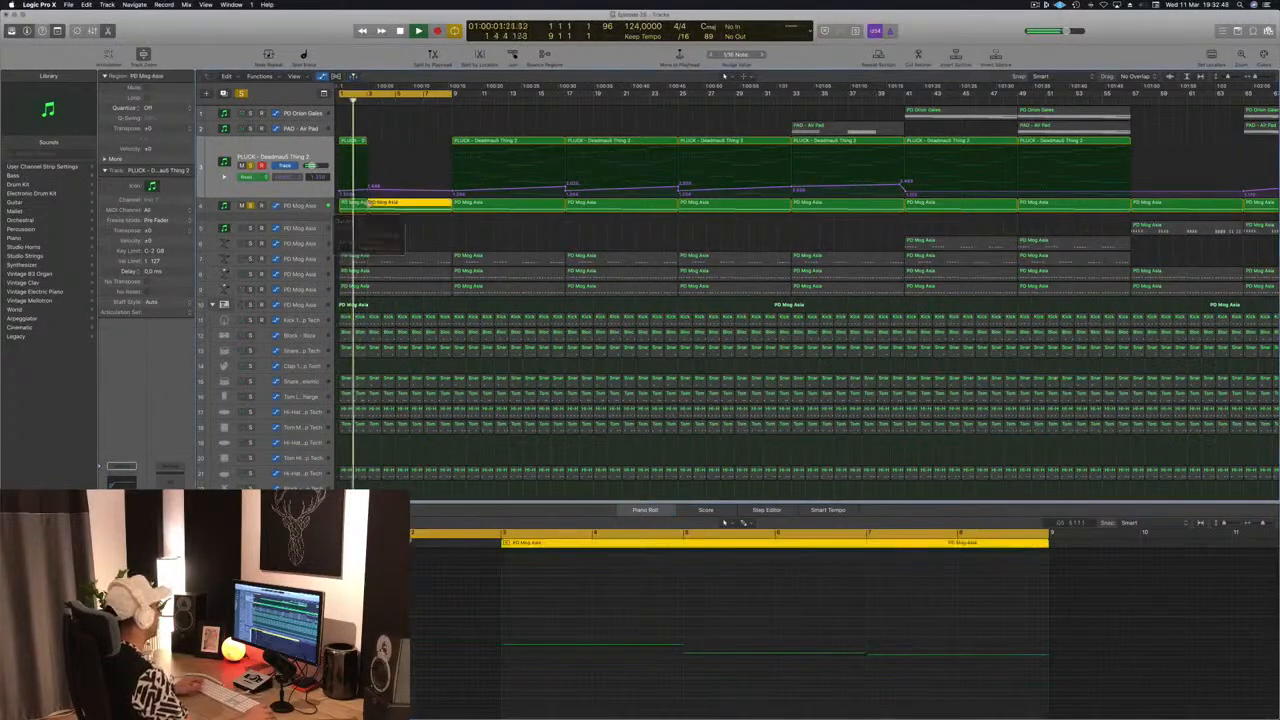
key("Delete")
key("Return")
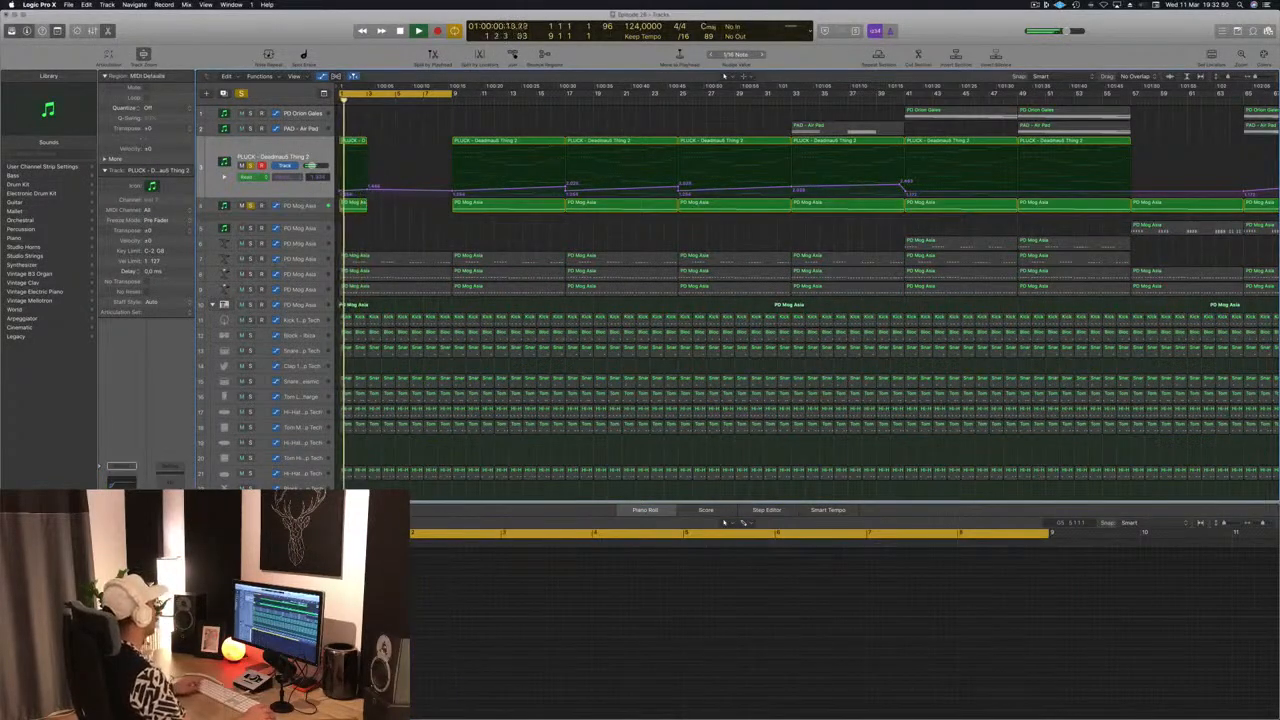
Solo track 7, delete its region in bars 1 to 9 and replay from the start.
left_click(409, 257)
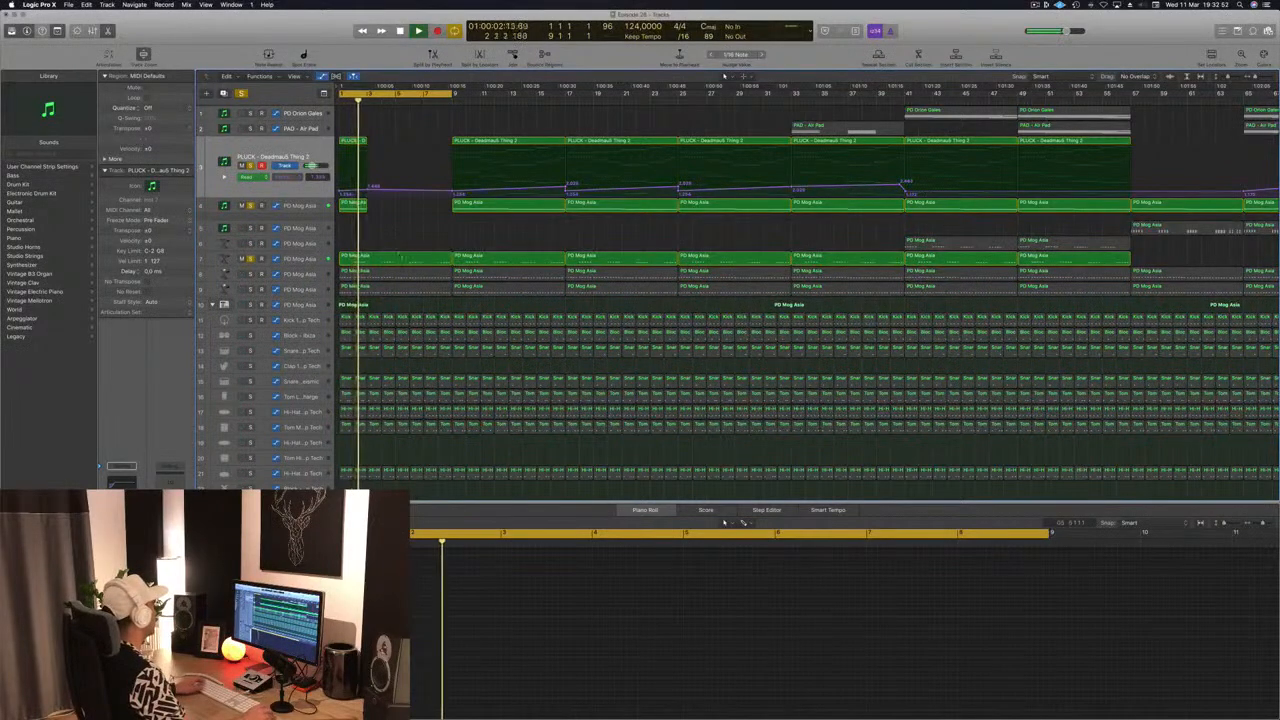
key("Delete")
key("Return")
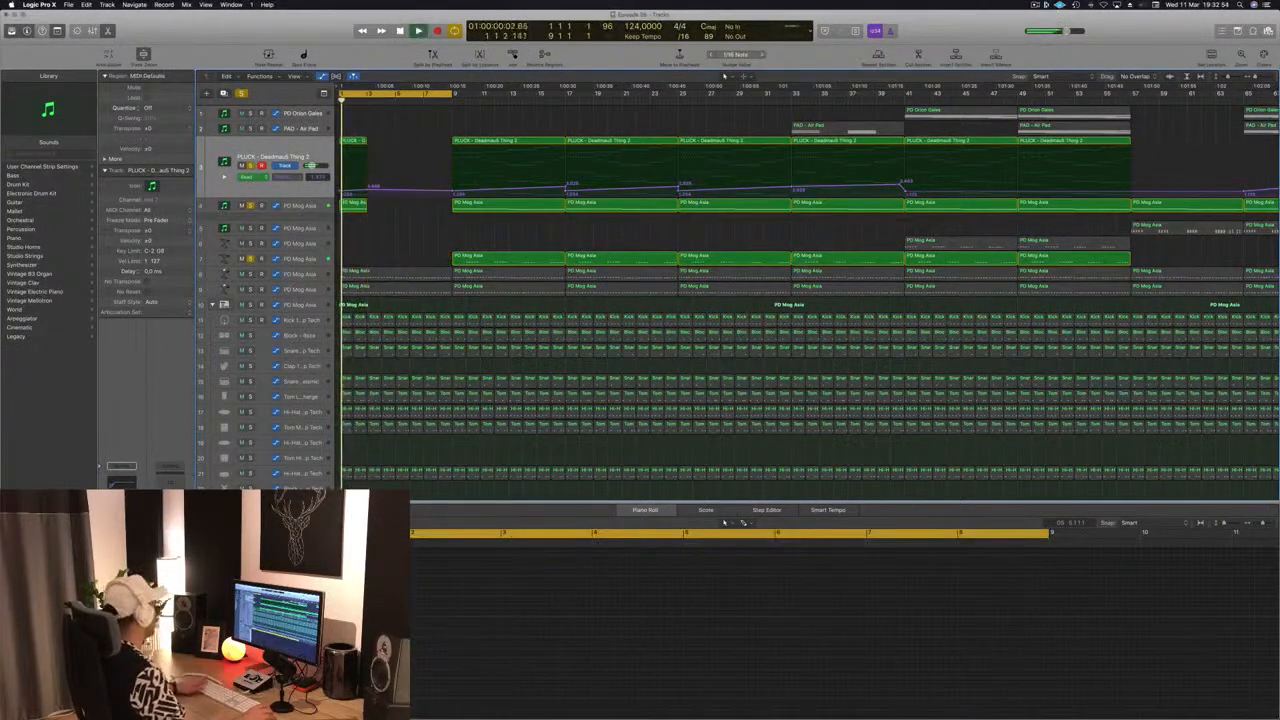
Select and solo track 8, listen to it from the start and delete its region in bars 1 to 9.
left_click(290, 274)
left_click(251, 250)
key("space")
key("space")
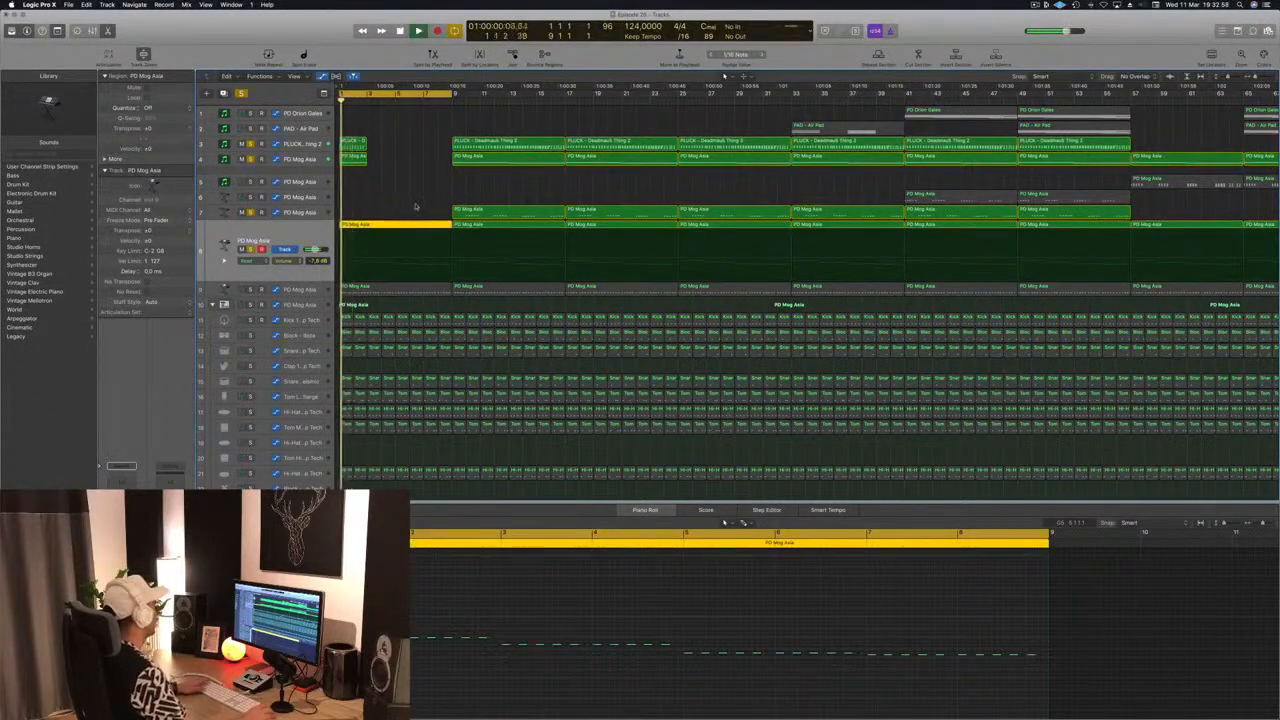
key("Delete")
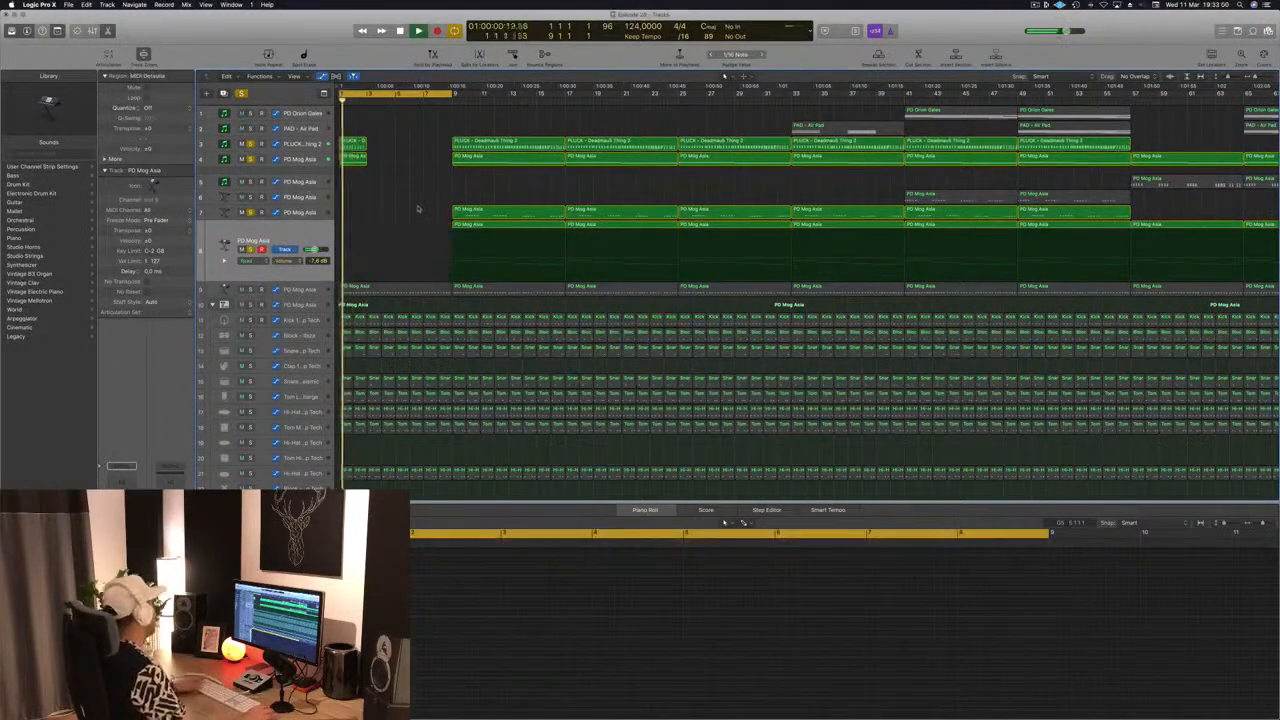
Solo track 9, listen to it and delete its region in bars 1 to 9.
scroll(418, 209, "down", 2)
left_click(250, 266)
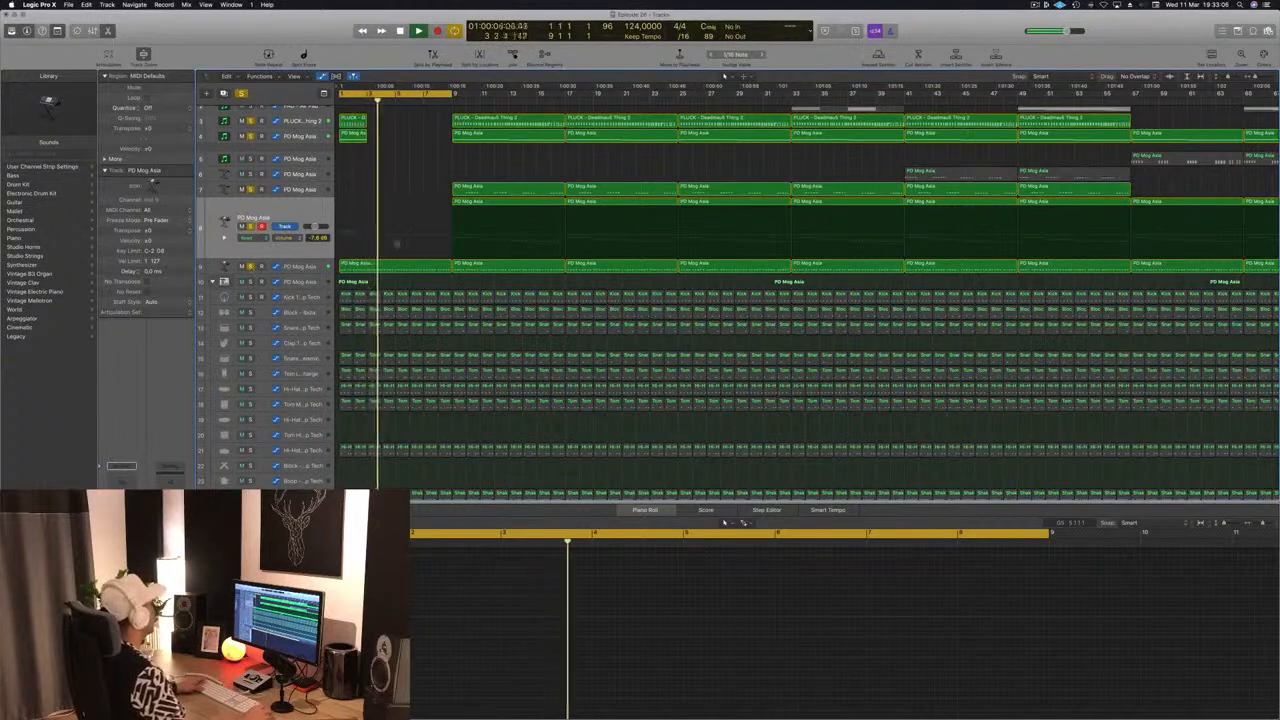
key("Return")
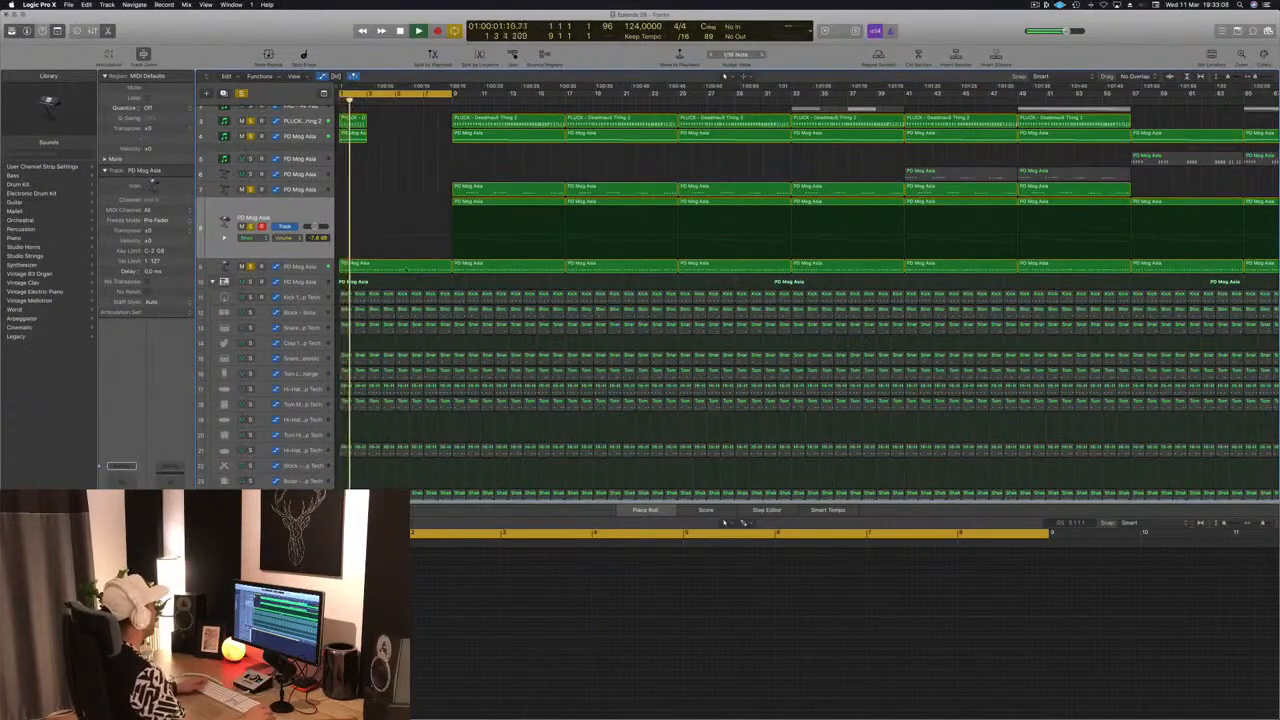
scroll(409, 249, "up", 2)
key("Return")
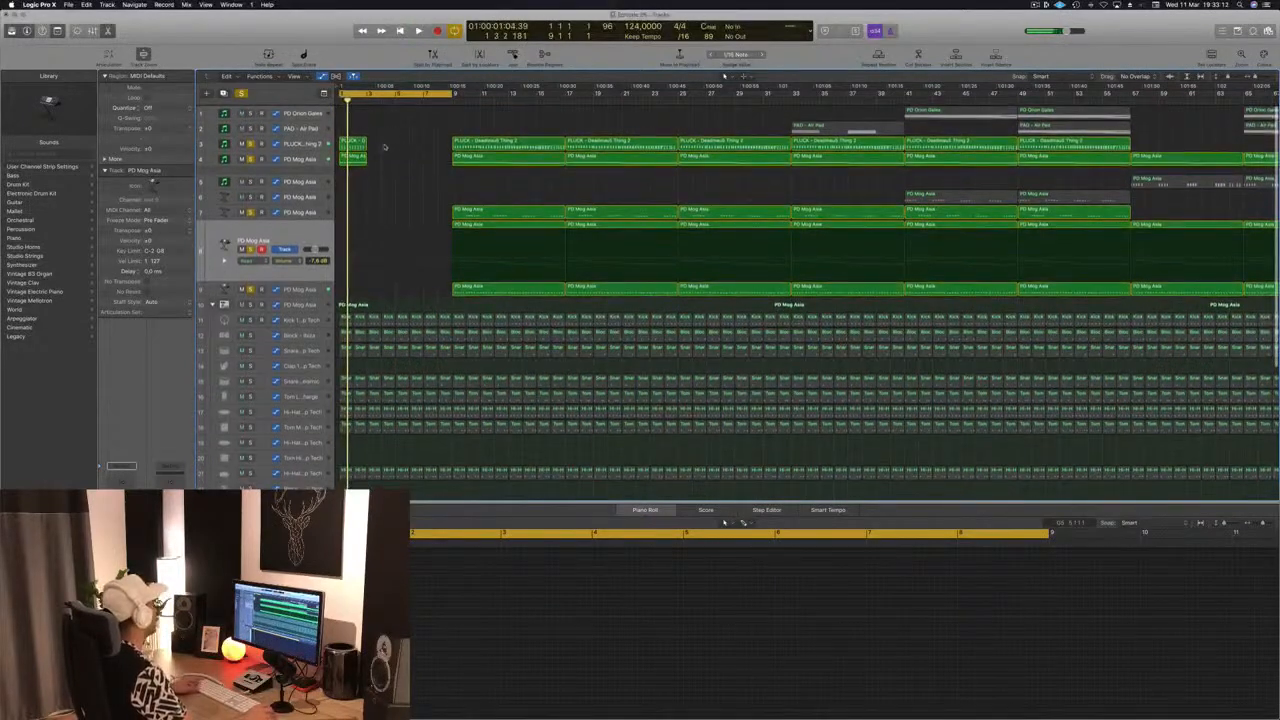
Duplicate the two-bar regions on tracks 3 and 4 to fill bars 3 to 9 and play the result.
left_click_drag(353, 143, 426, 148)
key("space")
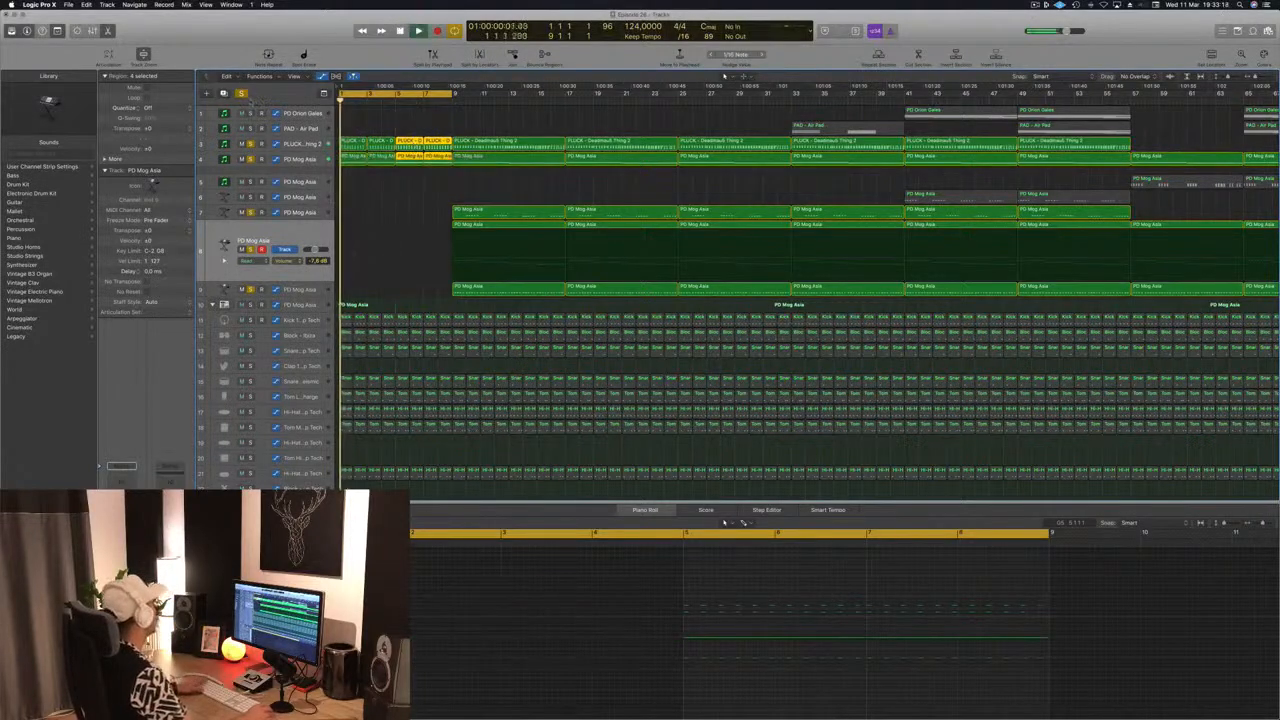
Clear all track solos, listen to the opening with the drums and stop playback.
left_click(242, 94)
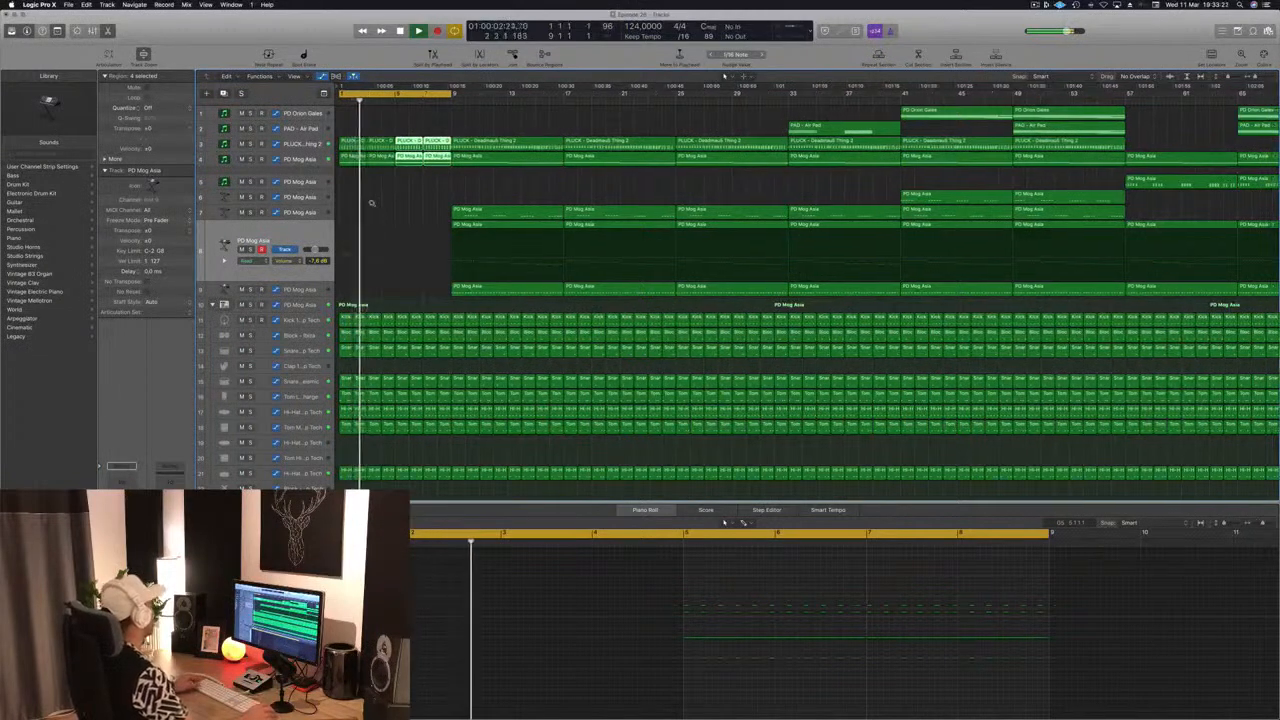
scroll(372, 203, "down", 2)
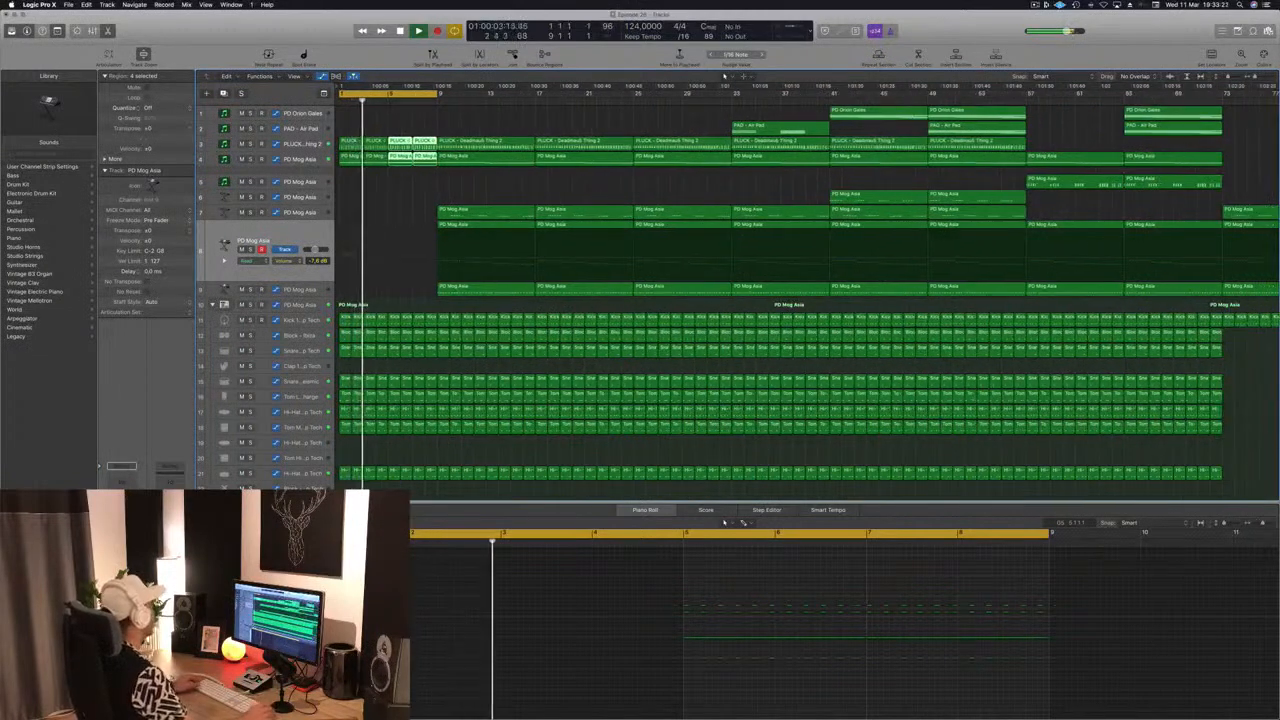
left_click(385, 195)
key("space")
Select the main Deep Tech drum kit track above its individual drum tracks and play from the start.
left_click(303, 323)
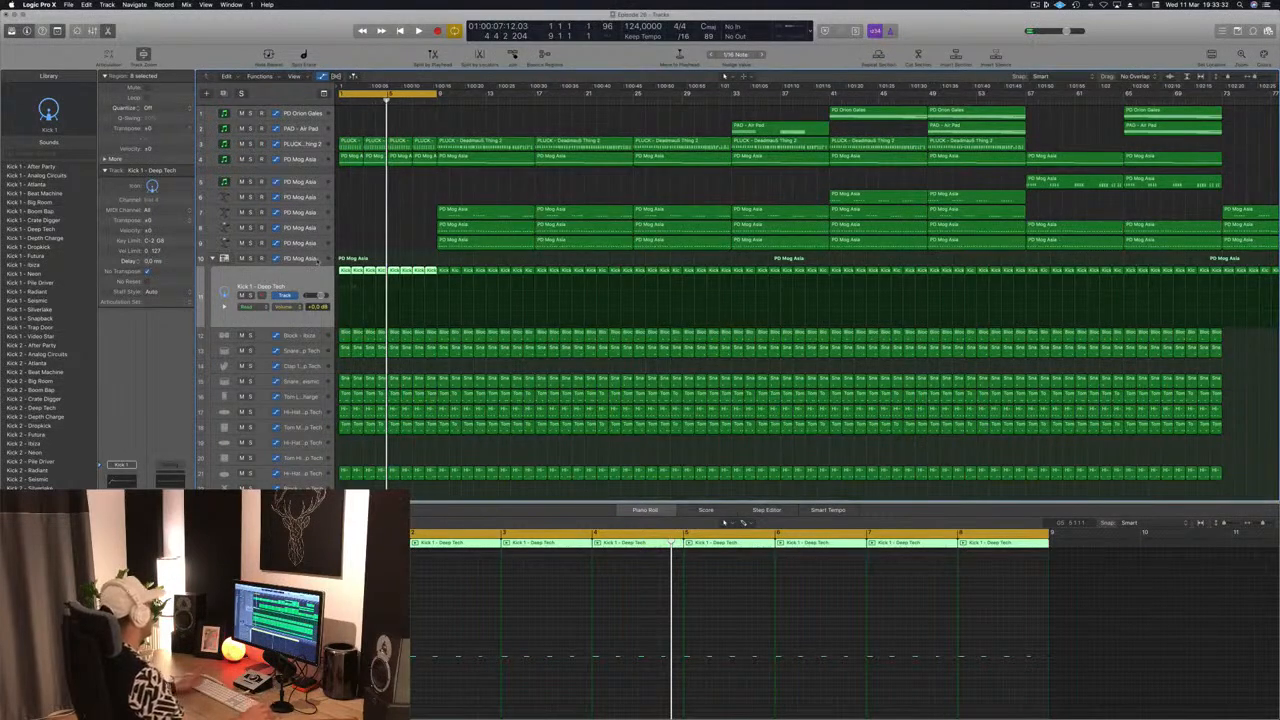
left_click(318, 260)
key("space")
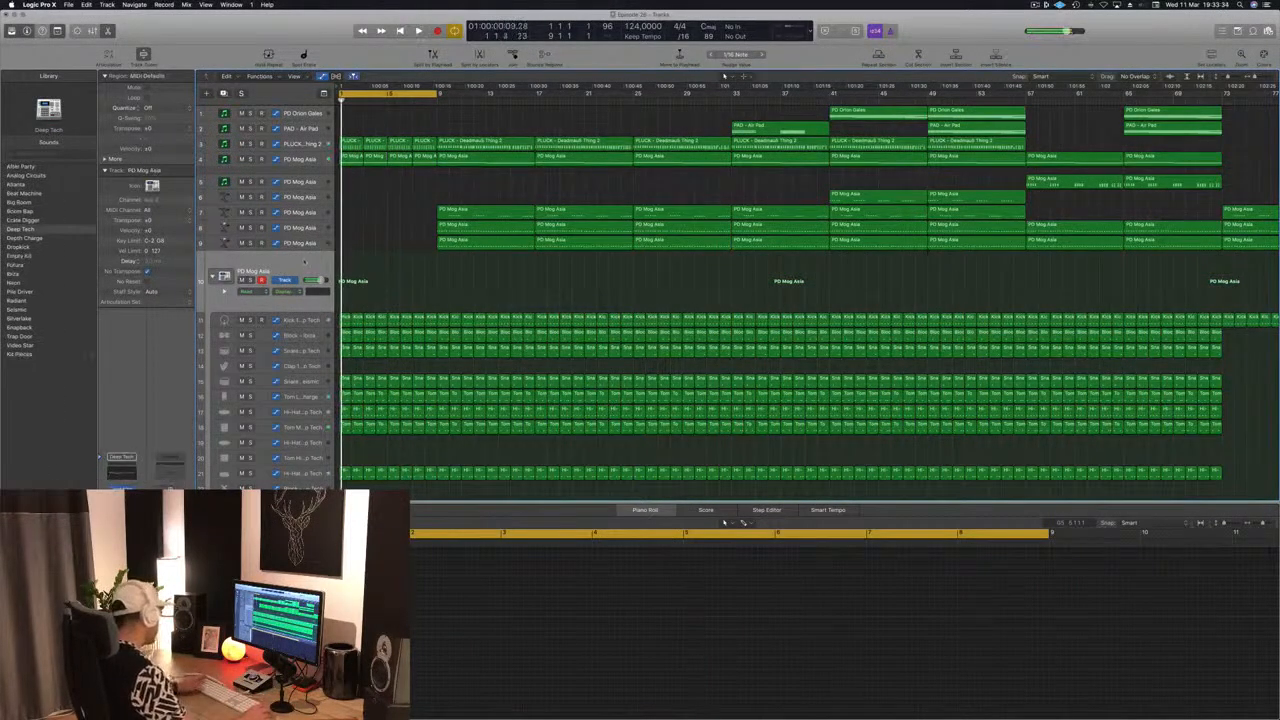
Open the drum kit's Drum Machine Designer and Smart Controls and try out its low cut filter during playback.
left_click(121, 490)
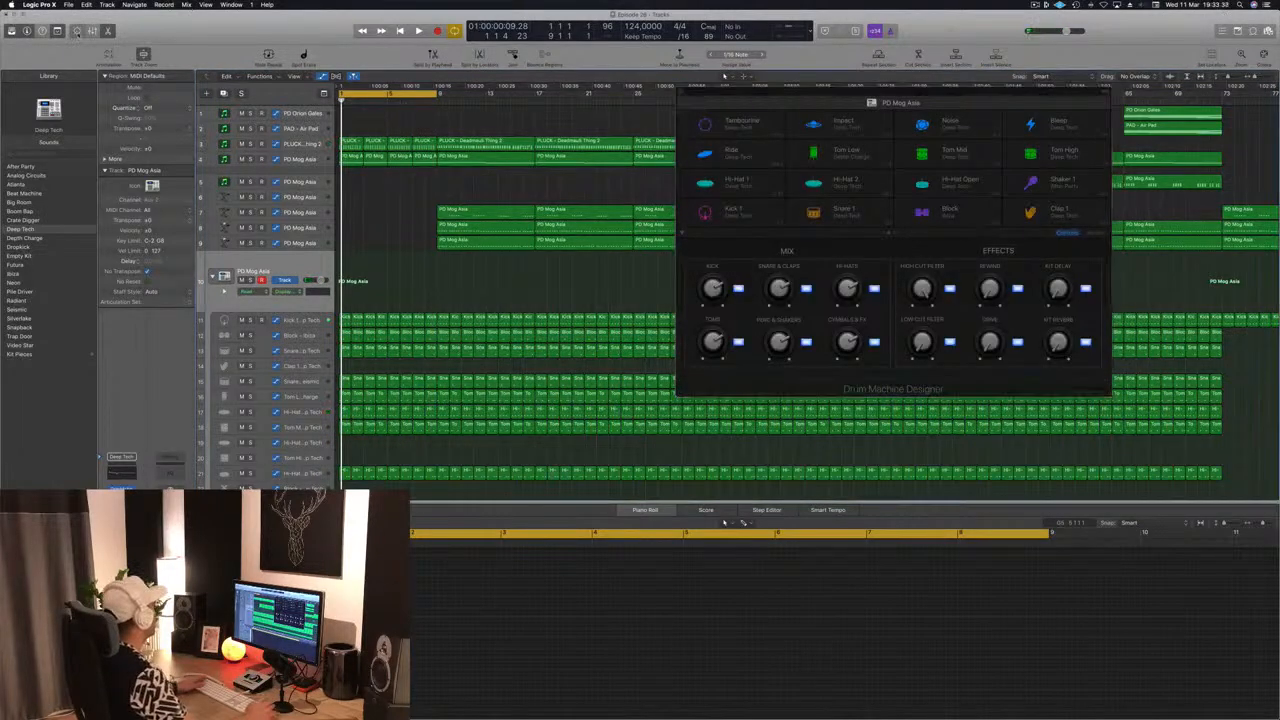
left_click(77, 30)
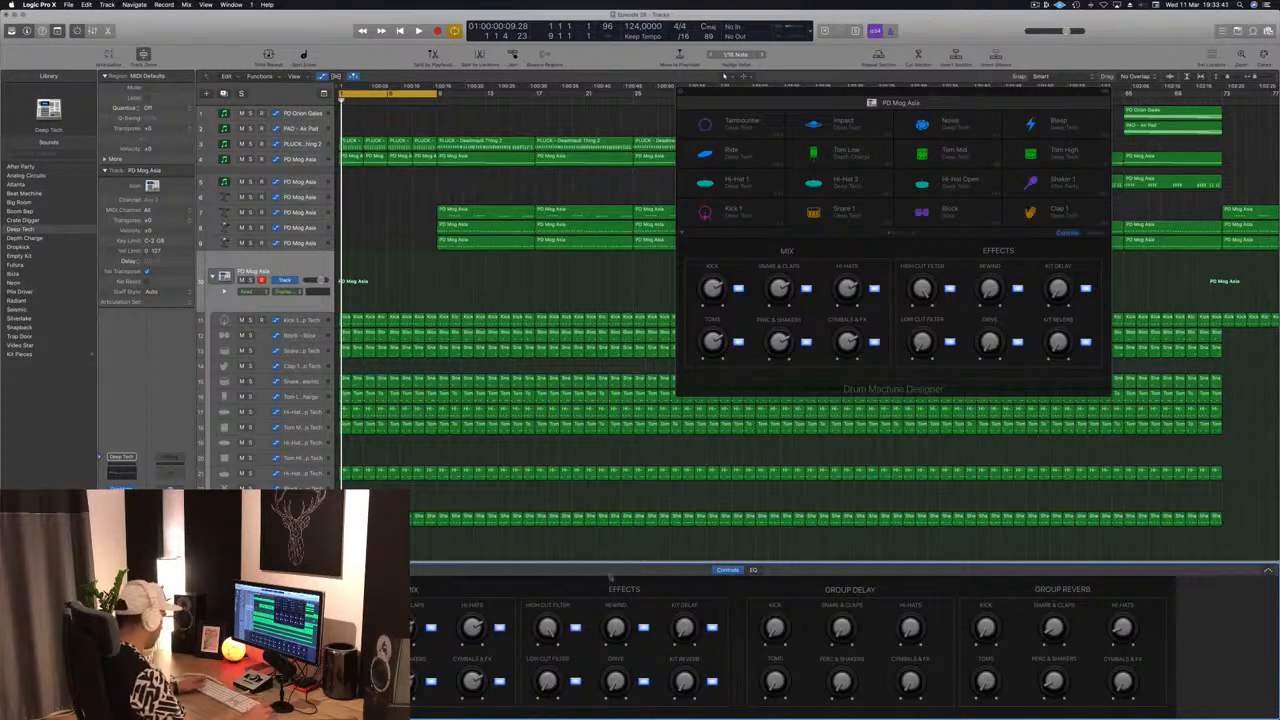
key("space")
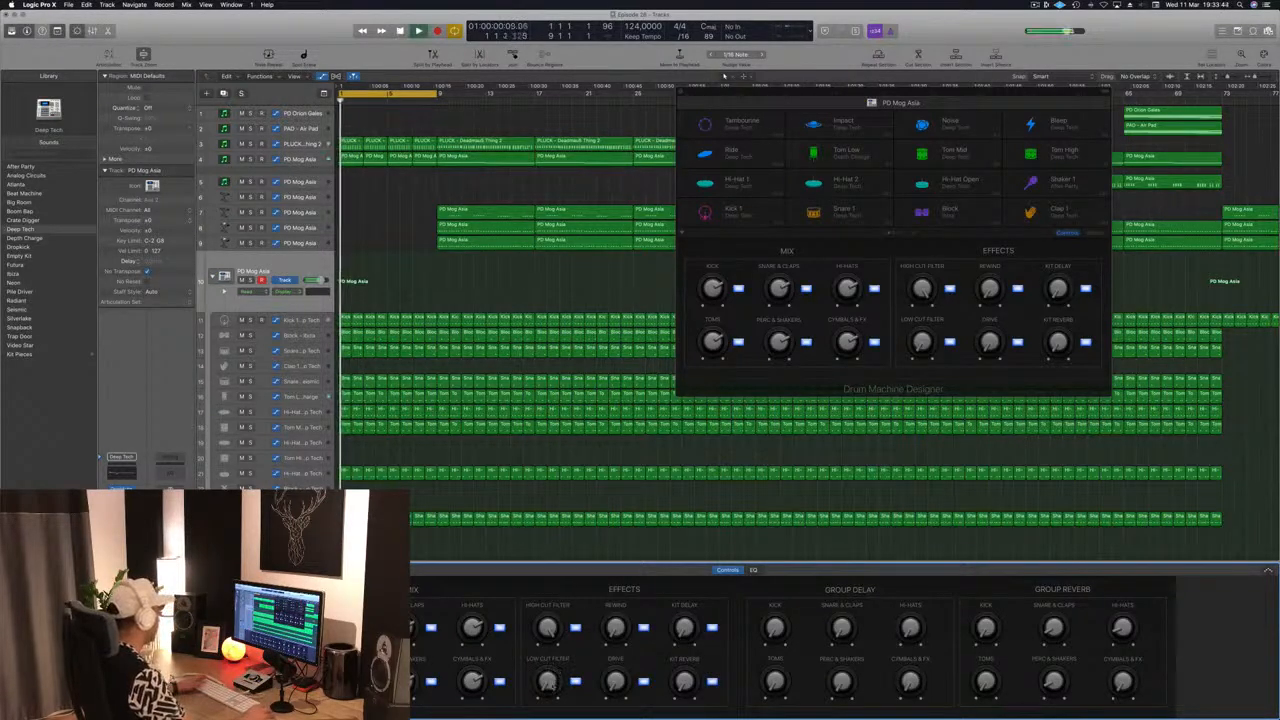
left_click_drag(553, 688, 555, 628)
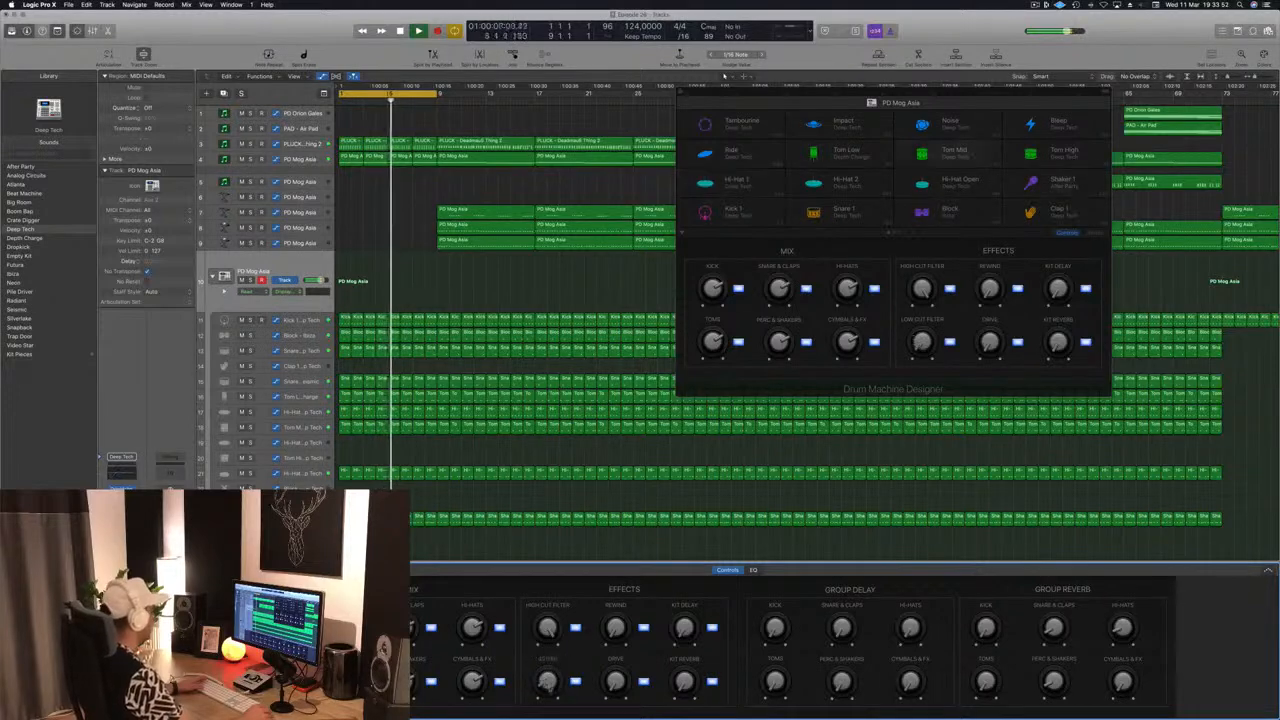
key("space")
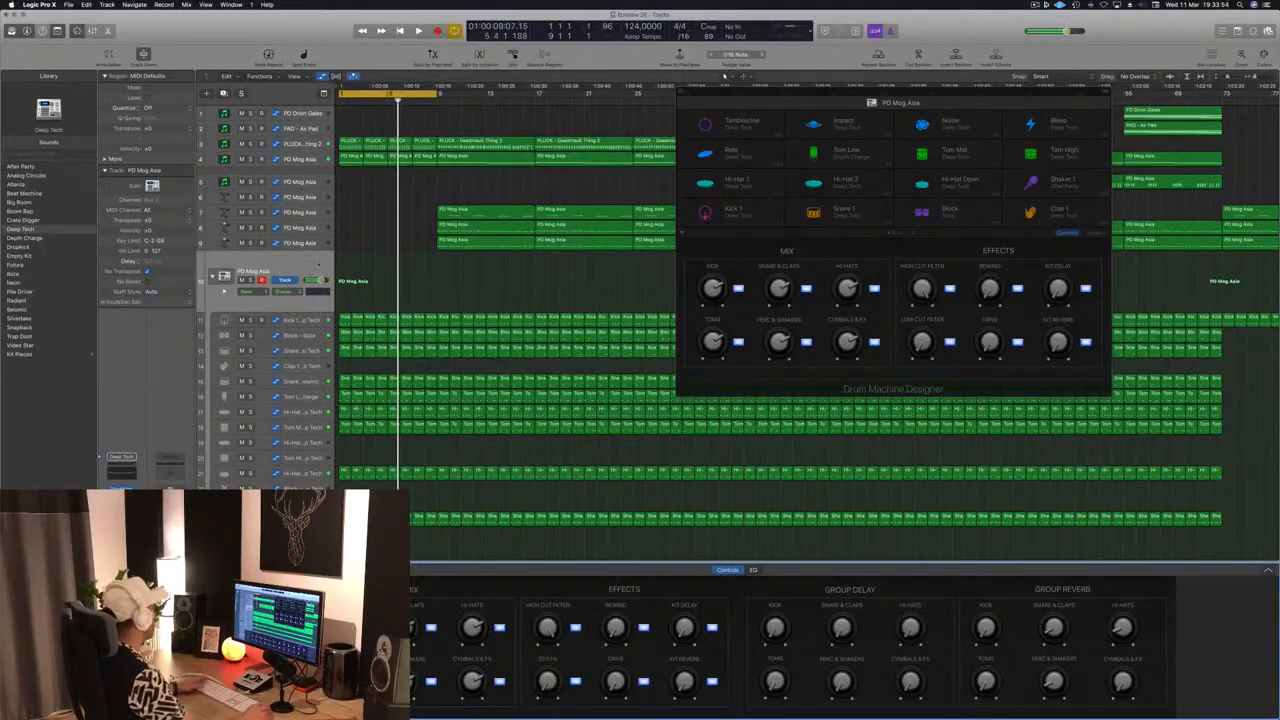
Check the Kick 1 track's controls during playback and close the Drum Machine Designer window.
left_click(306, 319)
key("space")
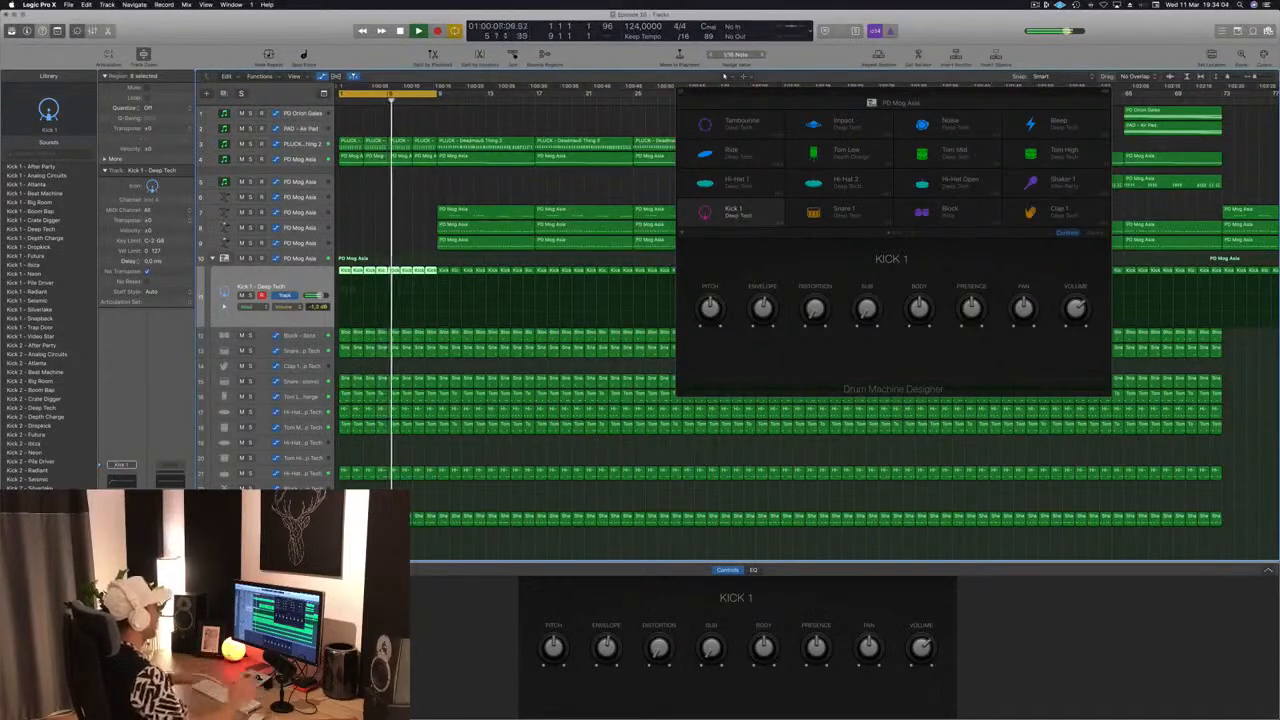
left_click_drag(968, 100, 940, 100)
left_click(651, 94)
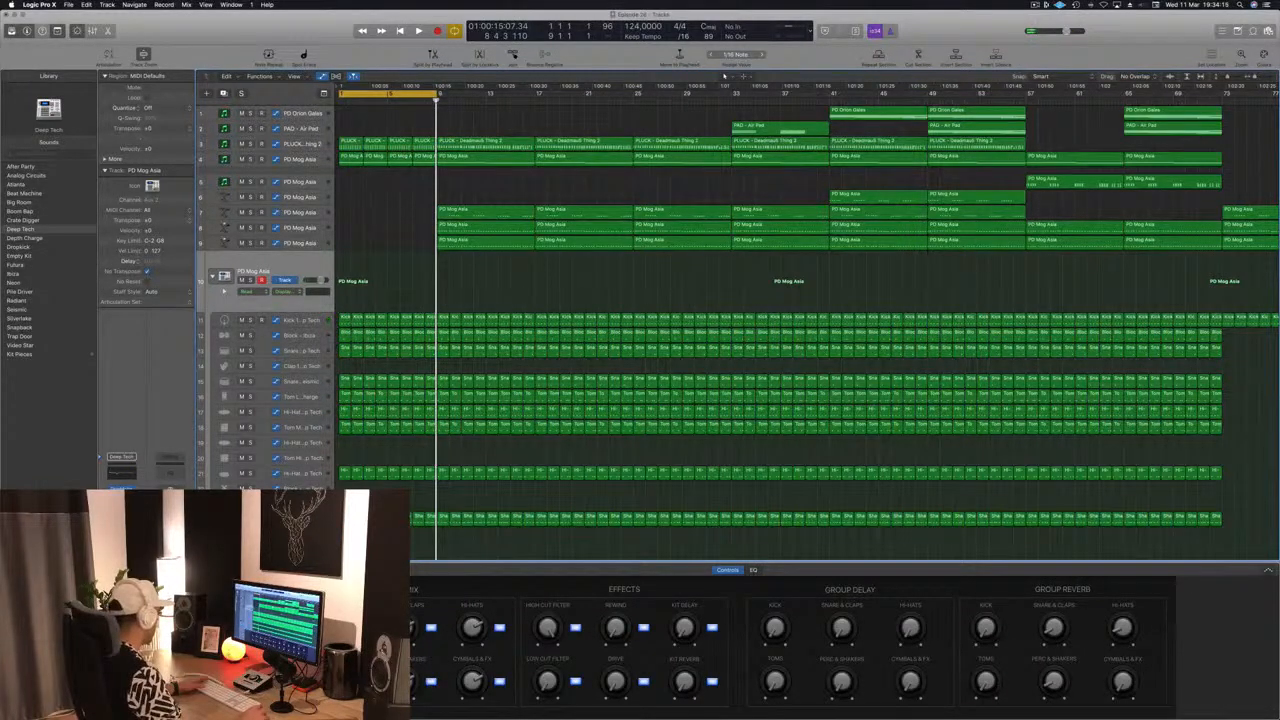
Try recording the drum kit's low cut filter movement from the start in Touch mode and delete the recorded automation.
key("Return")
key("space")
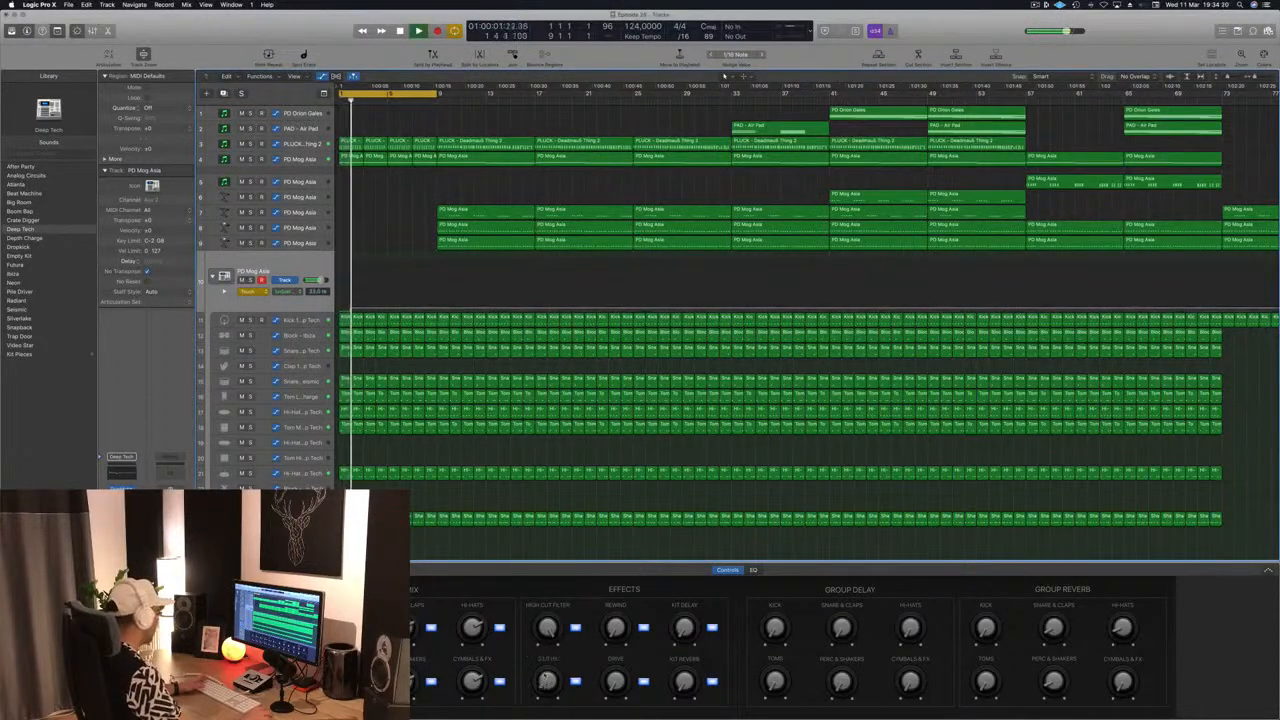
key("space")
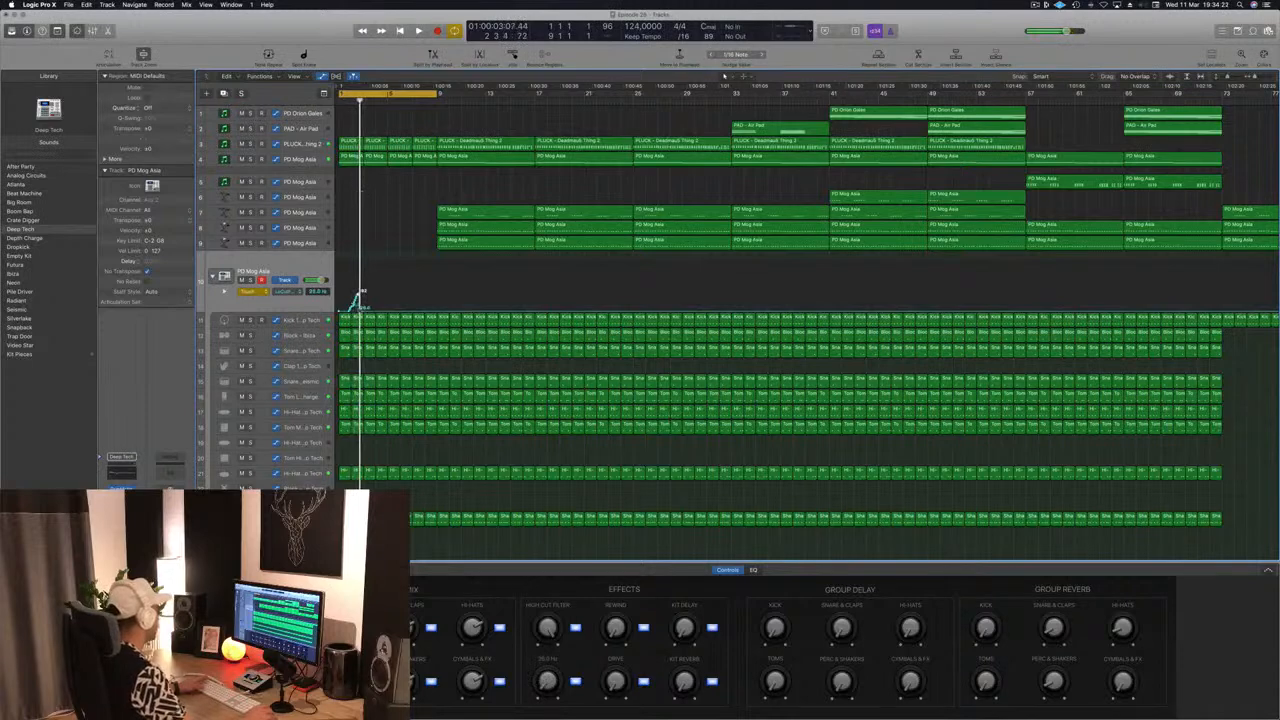
left_click_drag(376, 288, 343, 297)
key("Delete")
Record the drum kit's low cut filter automation at 148 Hz and switch the track's automation to Read mode.
key("space")
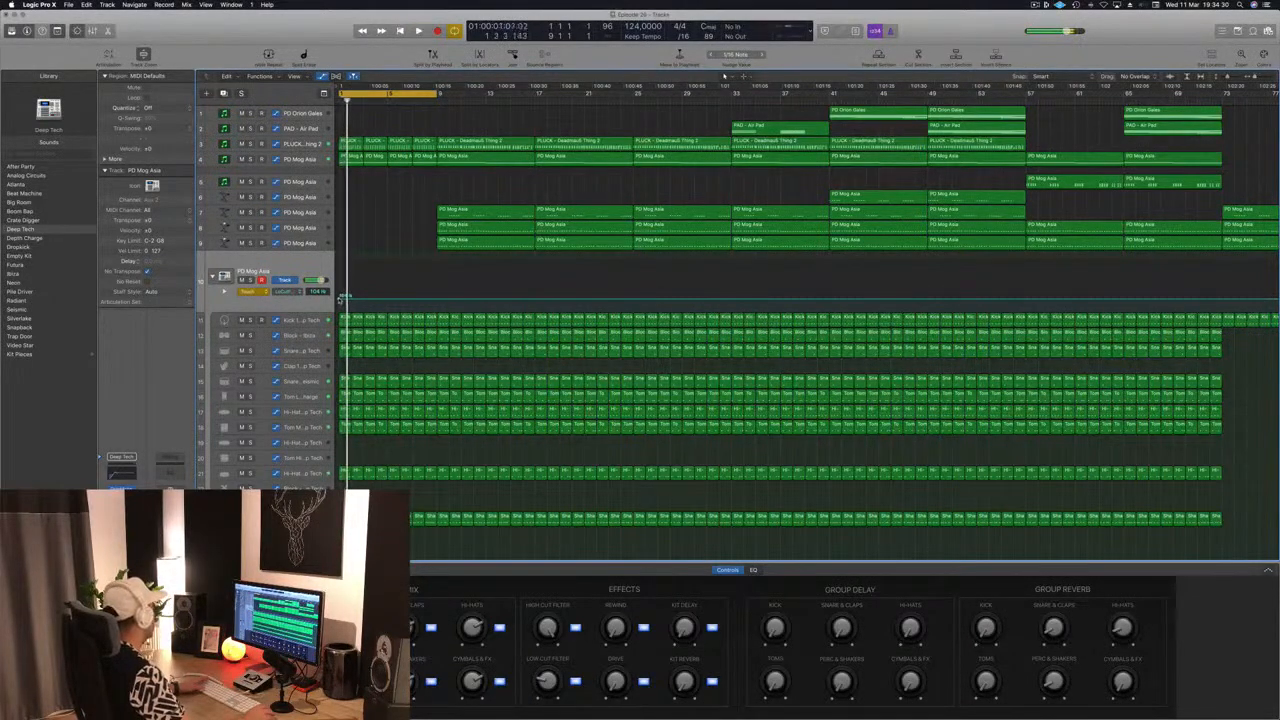
key("space")
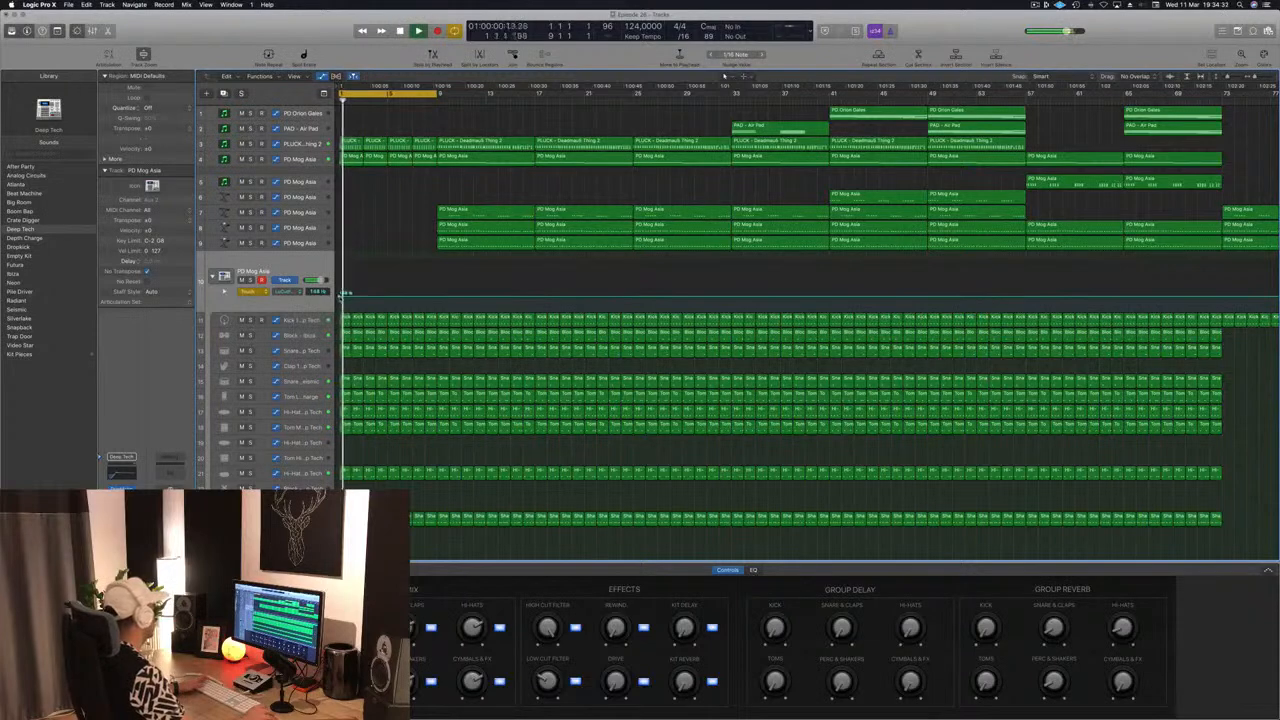
left_click(254, 291)
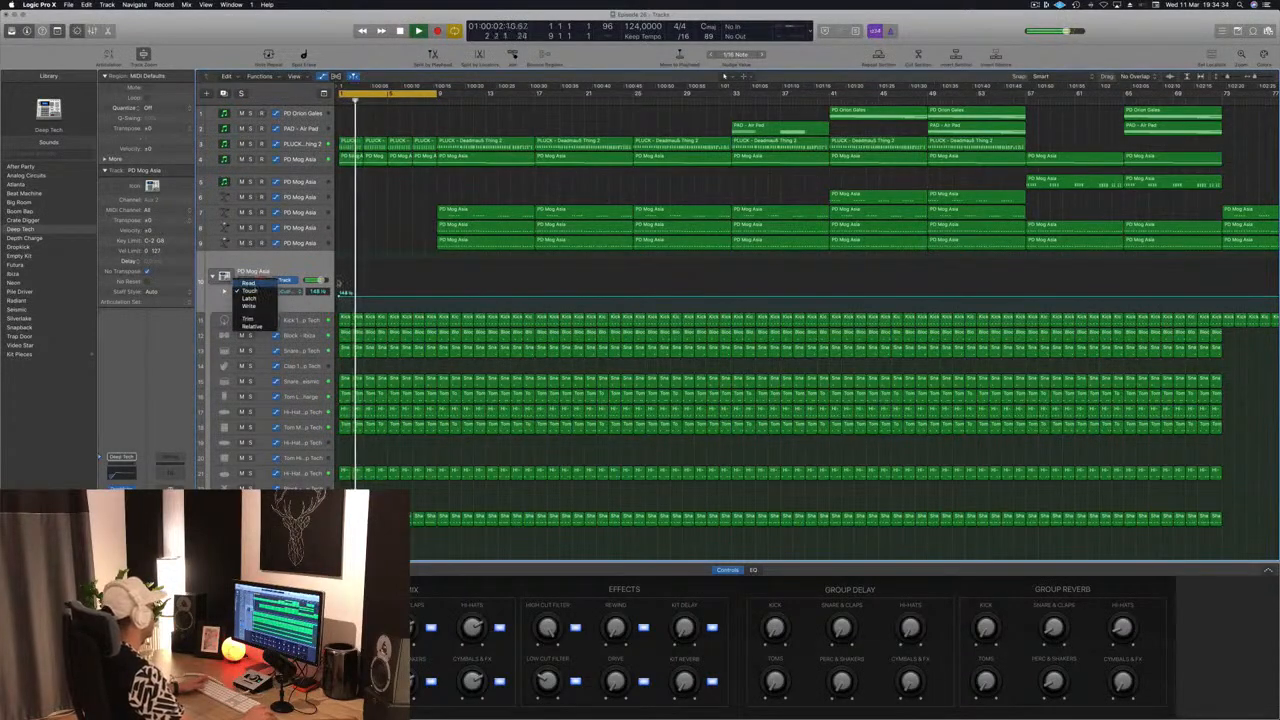
left_click(255, 283)
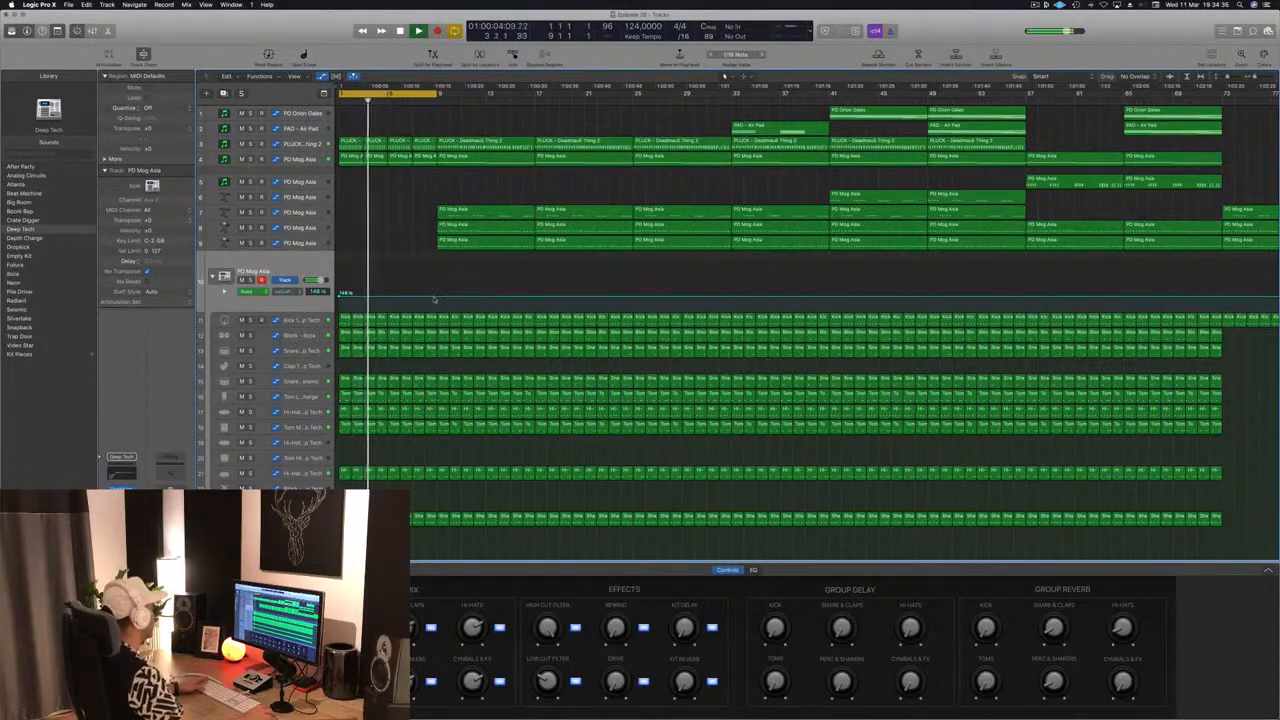
Add automation points at bar 9 that hold the drum kit's low cut at 148 Hz and drop it to its minimum.
left_click(436, 299)
key("Return")
left_click_drag(438, 300, 438, 310)
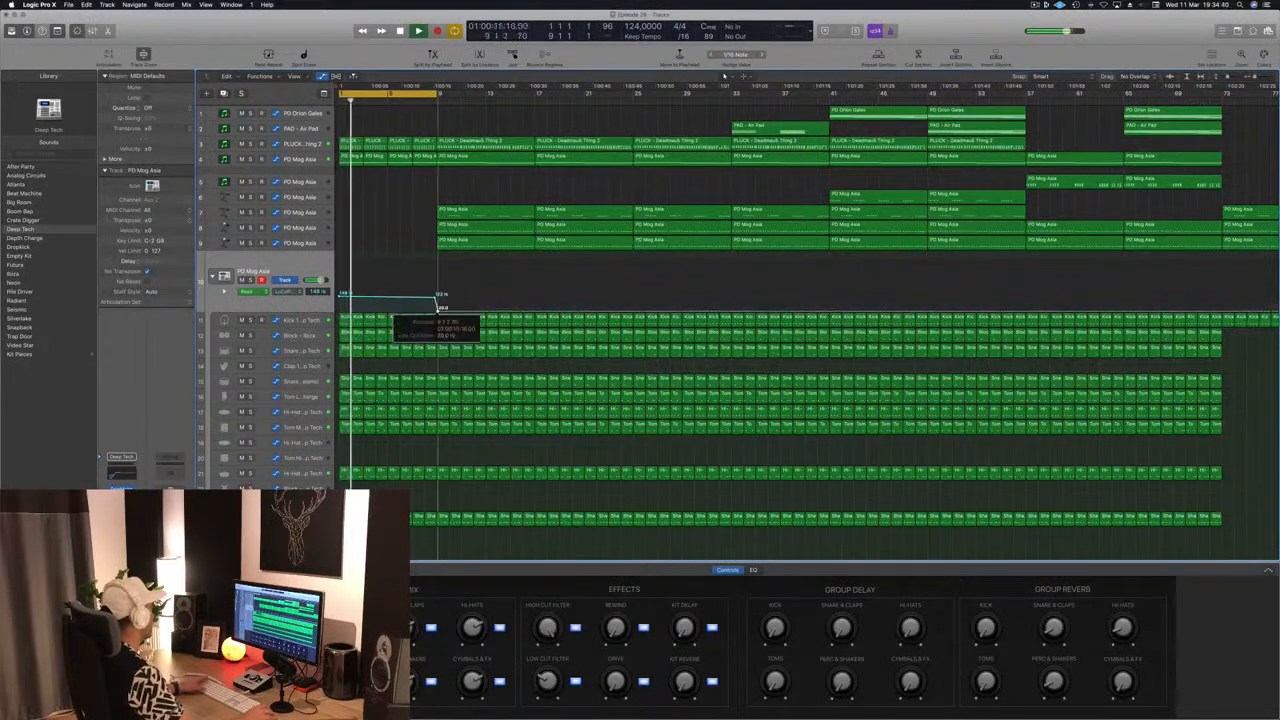
left_click(435, 299)
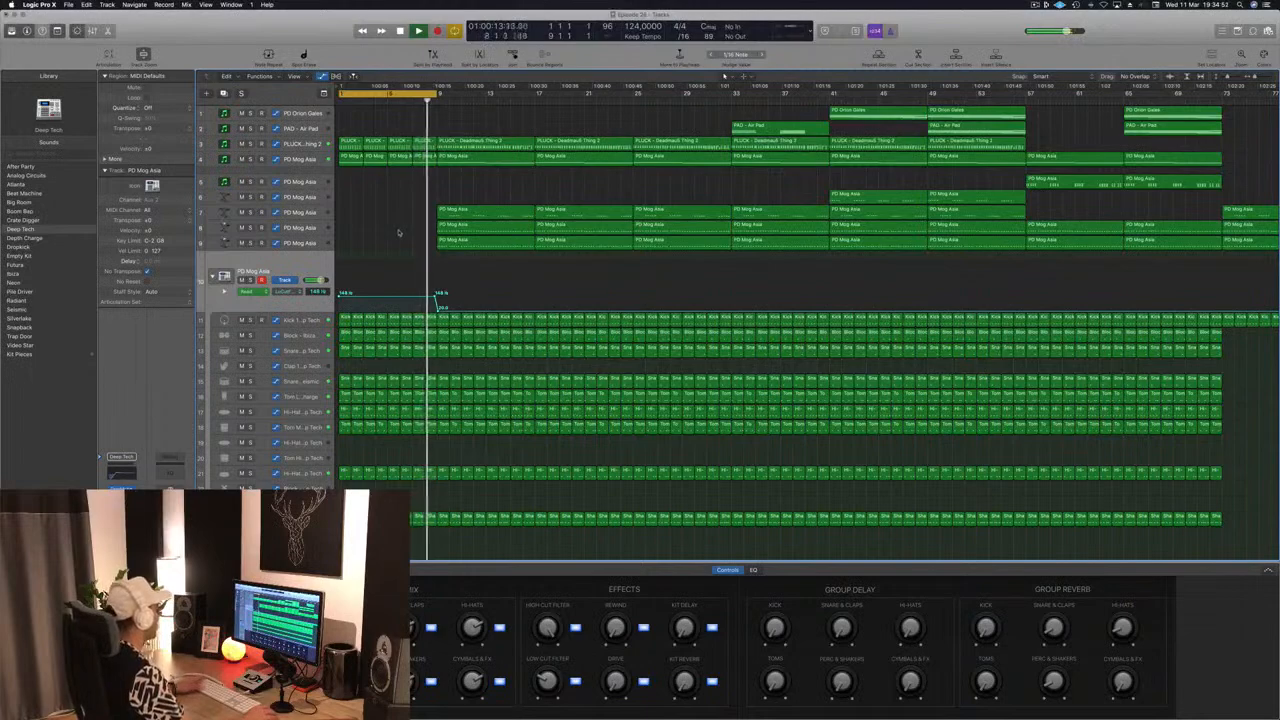
Delete the regions on tracks 3, 4, 7, 8 and 9 between bars 9 and 17.
key("super+Right")
key("super+Right")
key("super+Left")
key("super+Left")
key("super+Right")
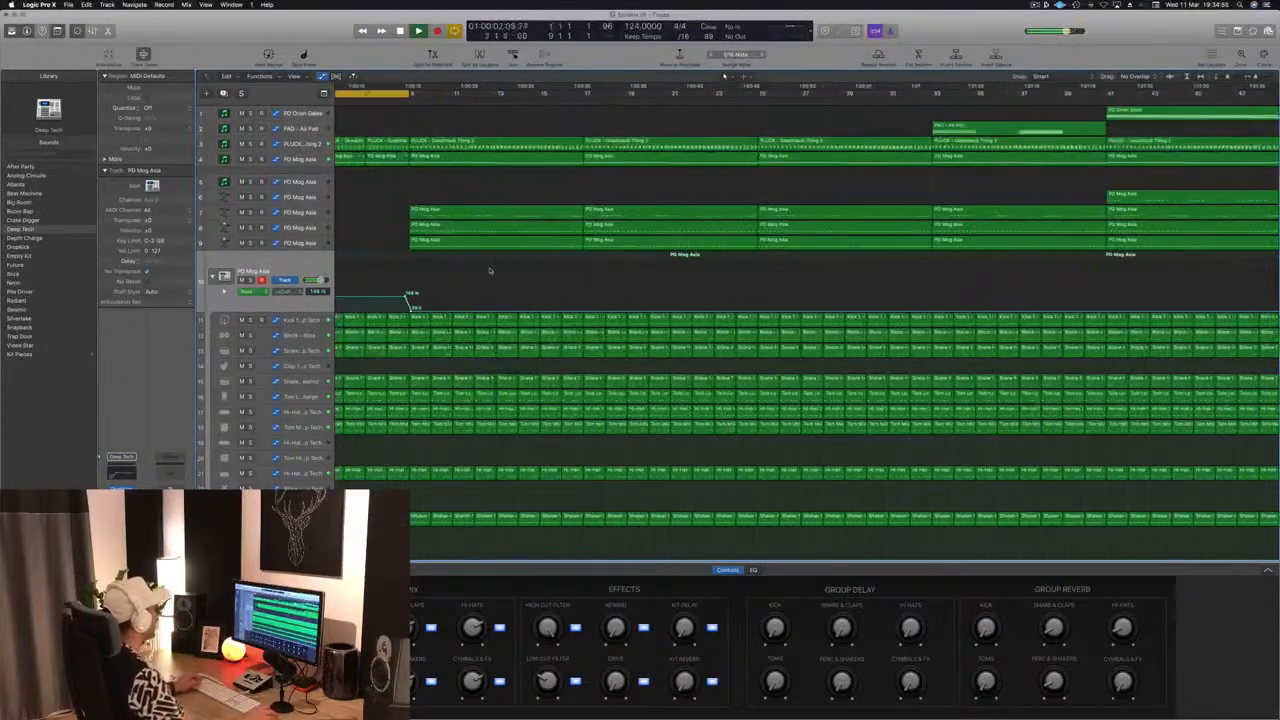
scroll(402, 232, "left", 4)
key("super+Left")
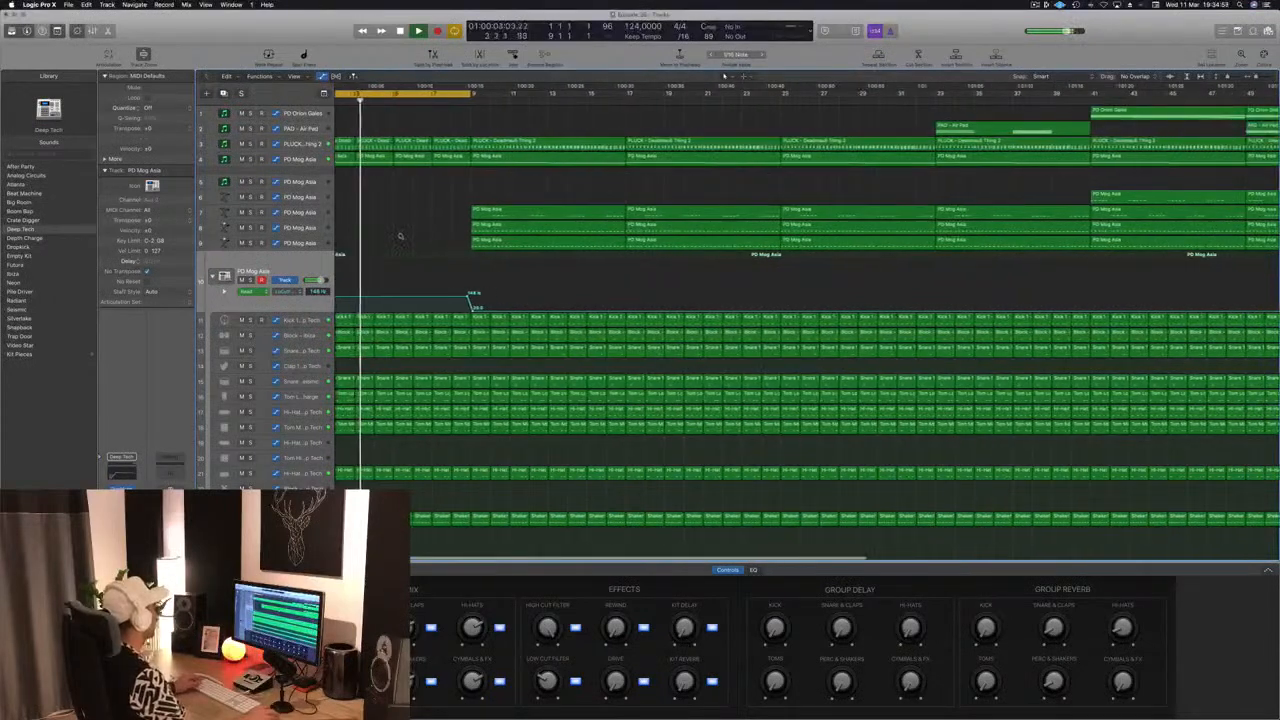
left_click_drag(532, 137, 560, 240)
key("Delete")
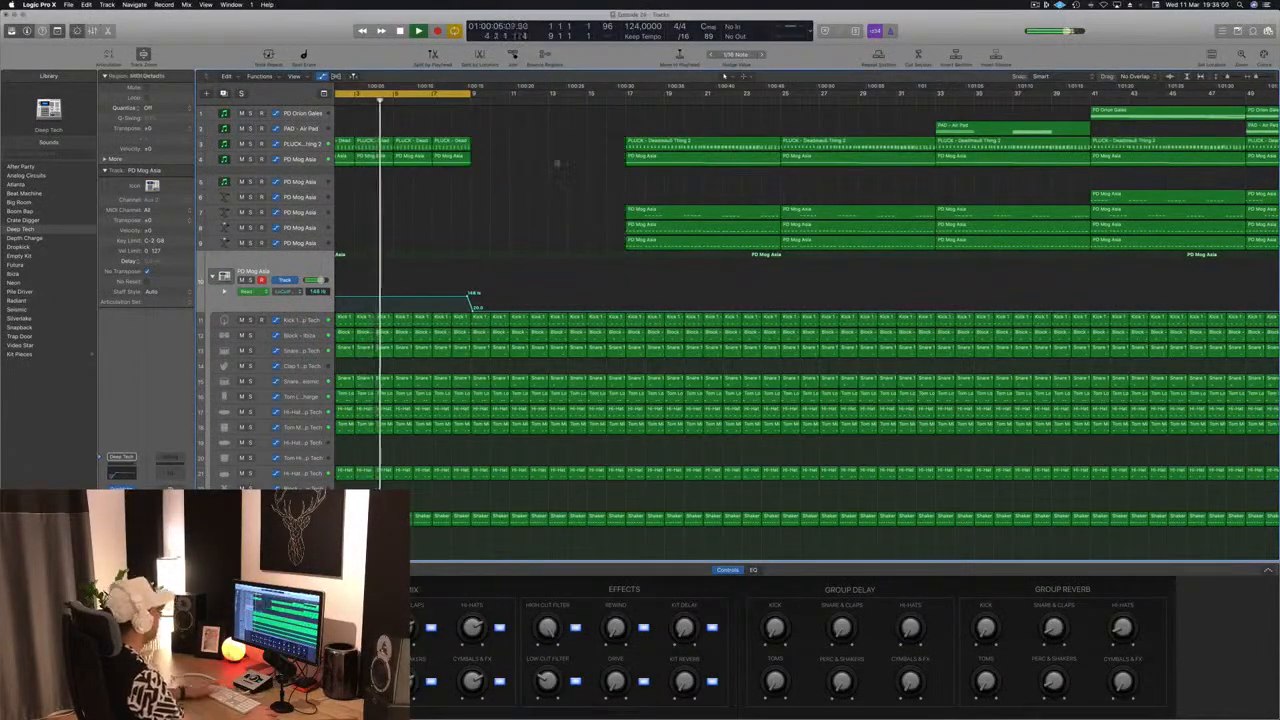
Copy the two-bar regions on tracks 3 and 4 from bars 1 to 9 into bars 9 to 17.
mouse_move(521, 143)
left_mouse_down()
mouse_move(350, 160)
mouse_move(507, 151)
left_mouse_up()
scroll(384, 152, "left", 2)
key("space")
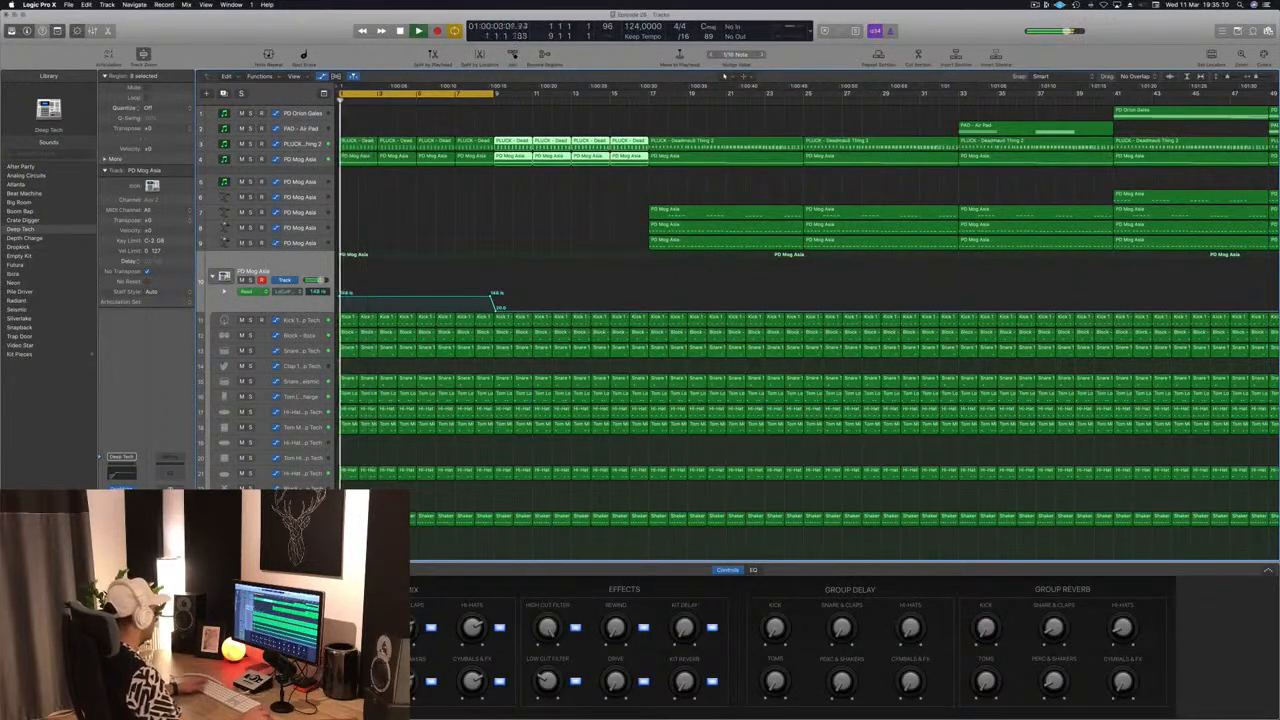
Audition the hi-hat on track 21 and the snare on track 15 and delete their regions in bars 1 to 9.
left_click(250, 473)
left_click(250, 473)
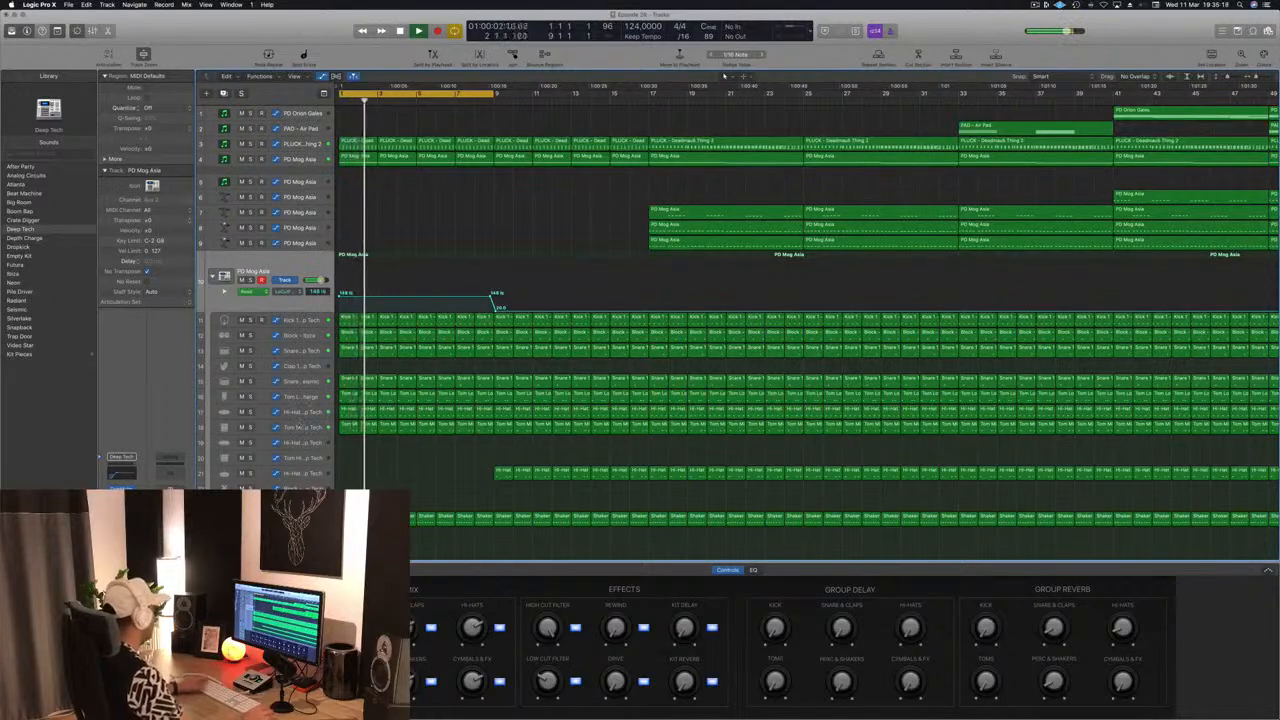
left_click(241, 381)
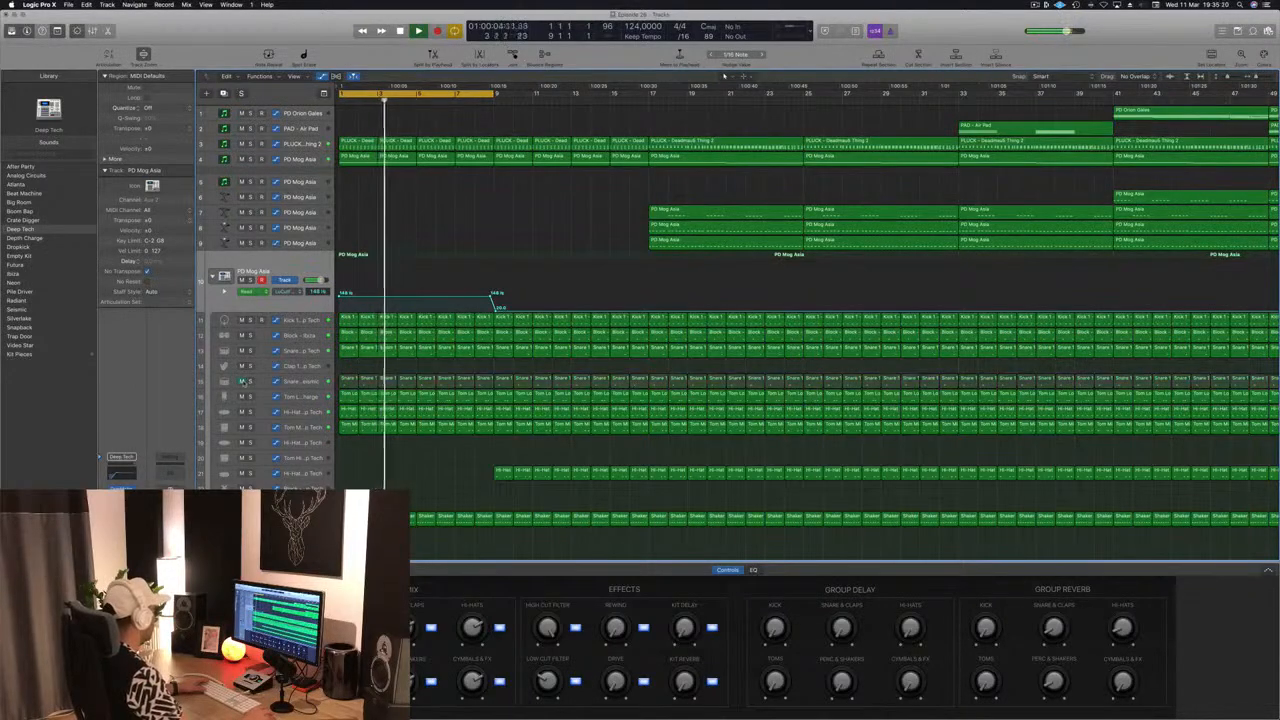
left_click(241, 381)
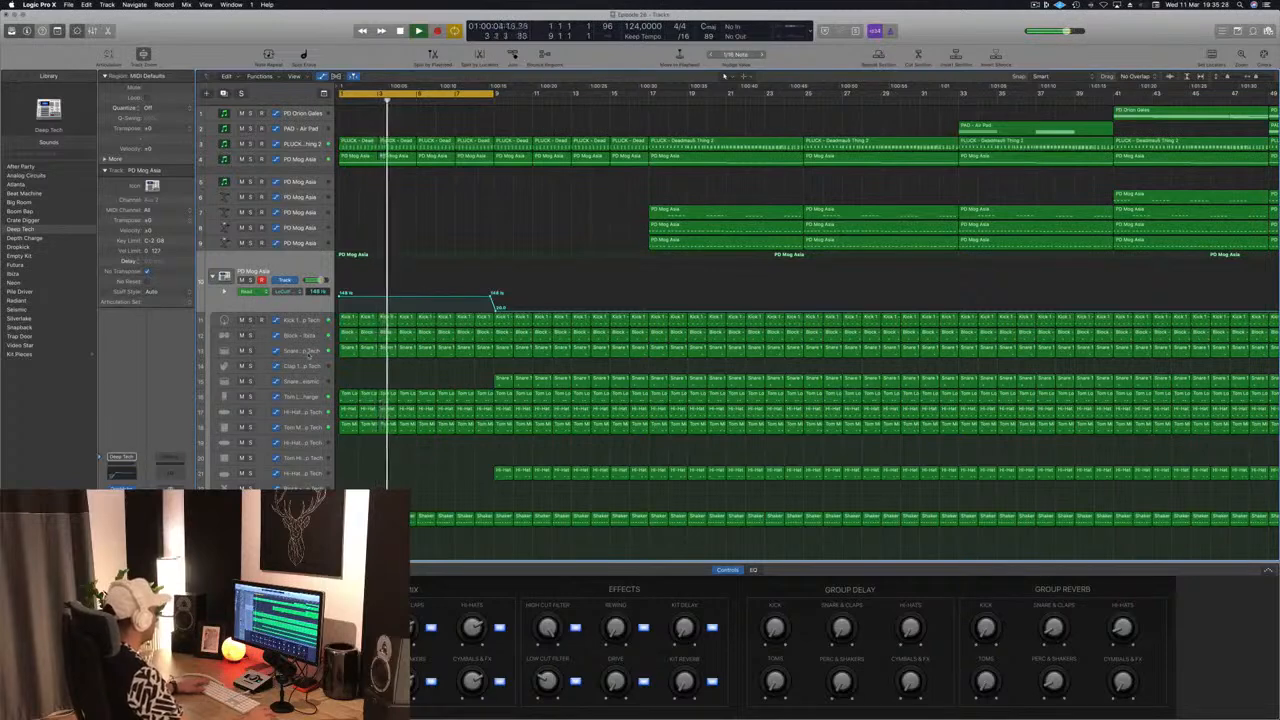
Select the Snare 1 track and replay the opening from the start.
left_click(300, 351)
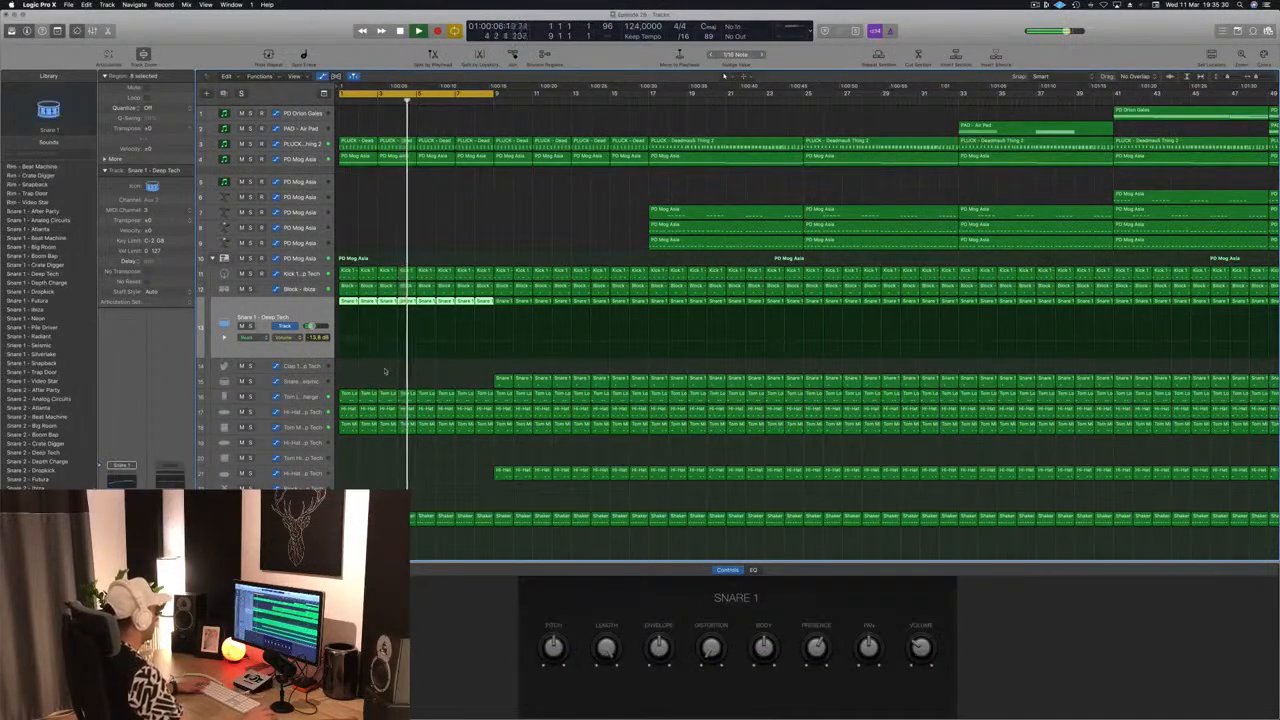
scroll(386, 346, "left", 3)
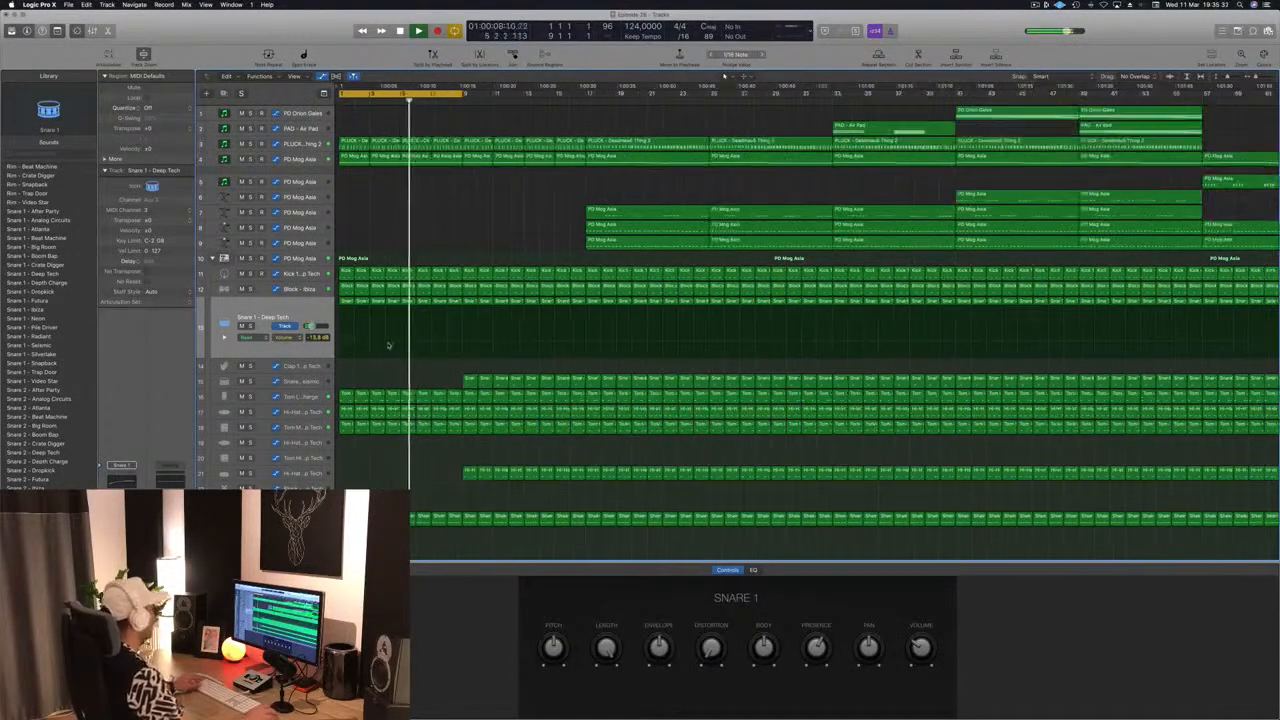
key("Return")
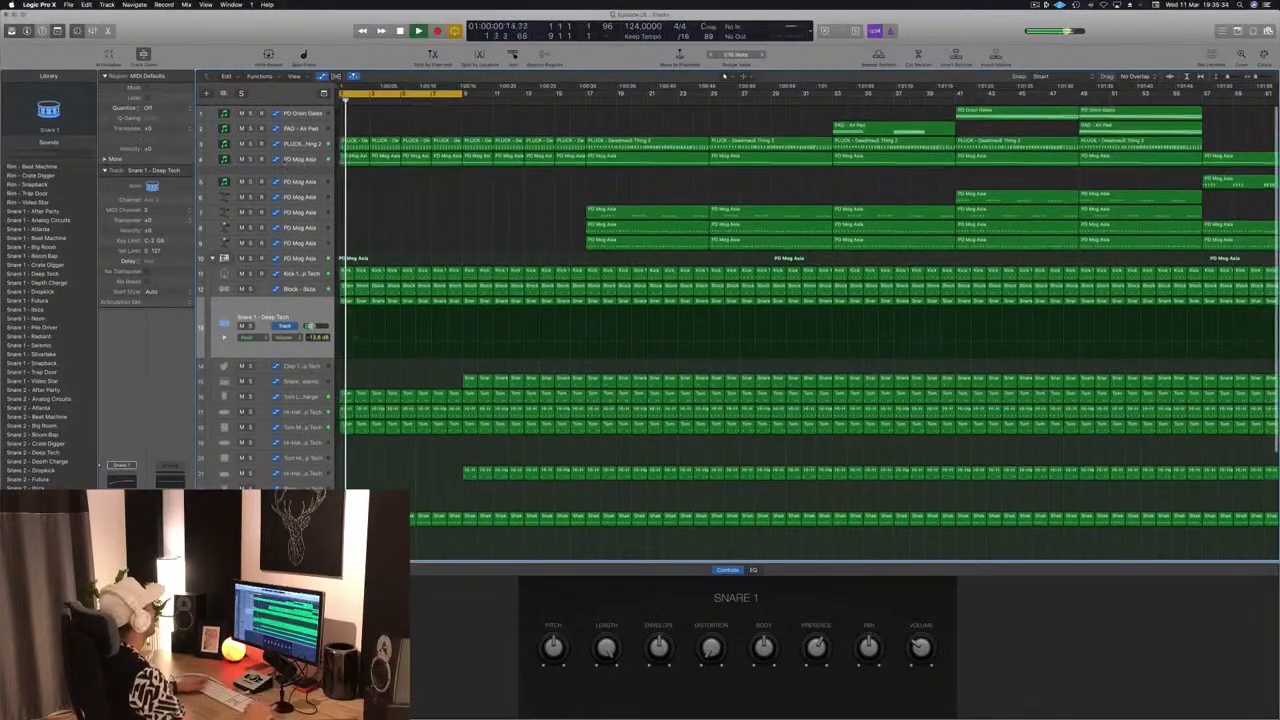
Remove the repeated automation points on track 4 after bar 1 to form one continuous ramp up to bar 11.
left_click(284, 163)
key("Return")
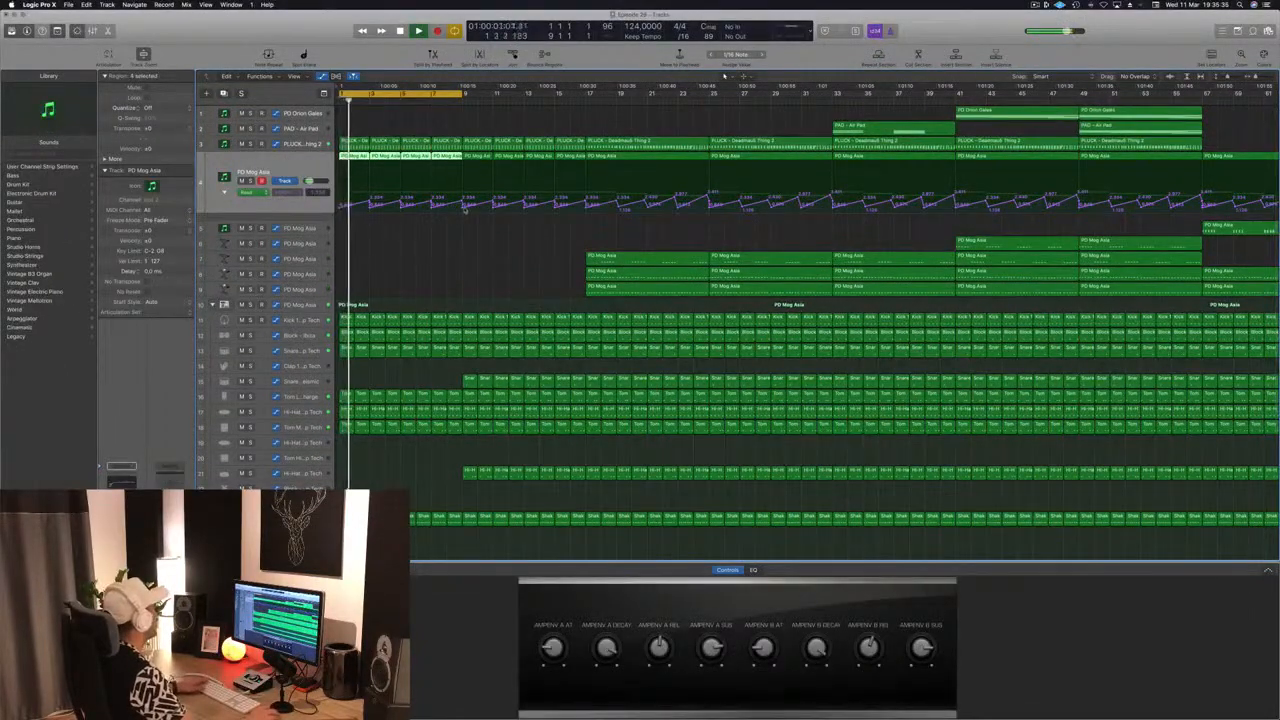
left_click_drag(464, 208, 345, 204)
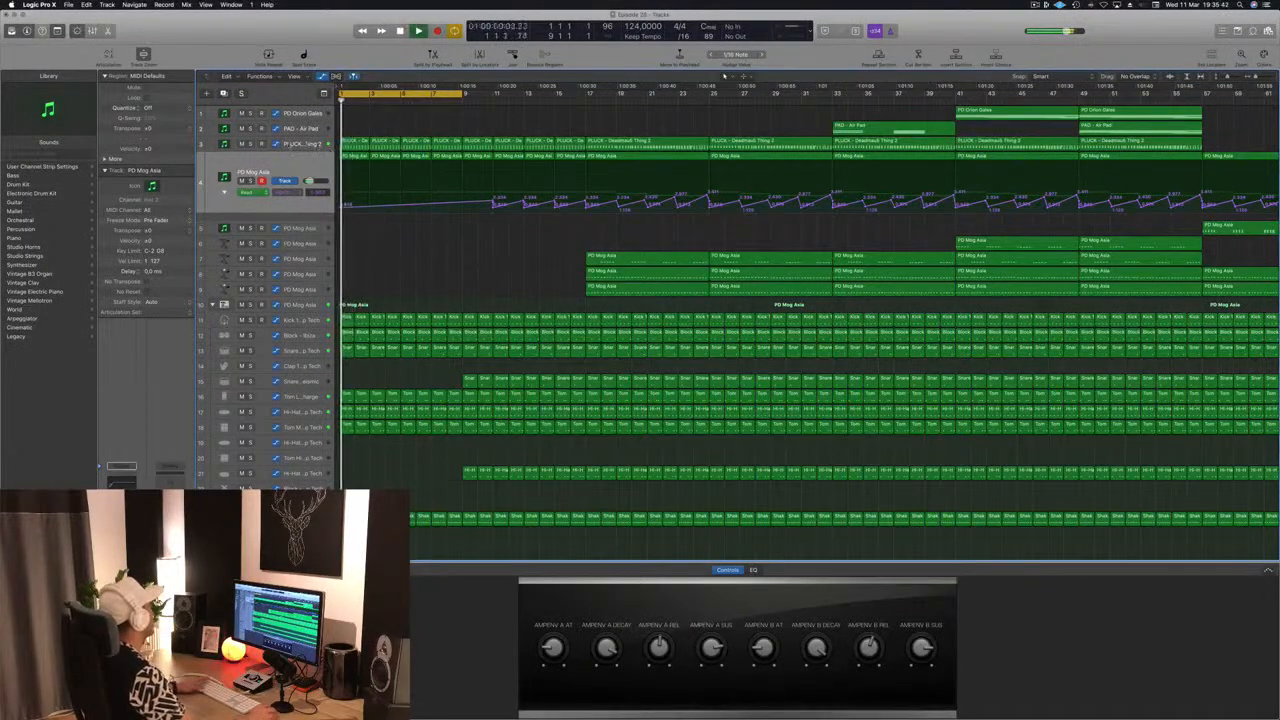
Remove the repeated automation points before bar 17 on the PLUCK track and move its bar 3 point to bar 9.
left_click(308, 145)
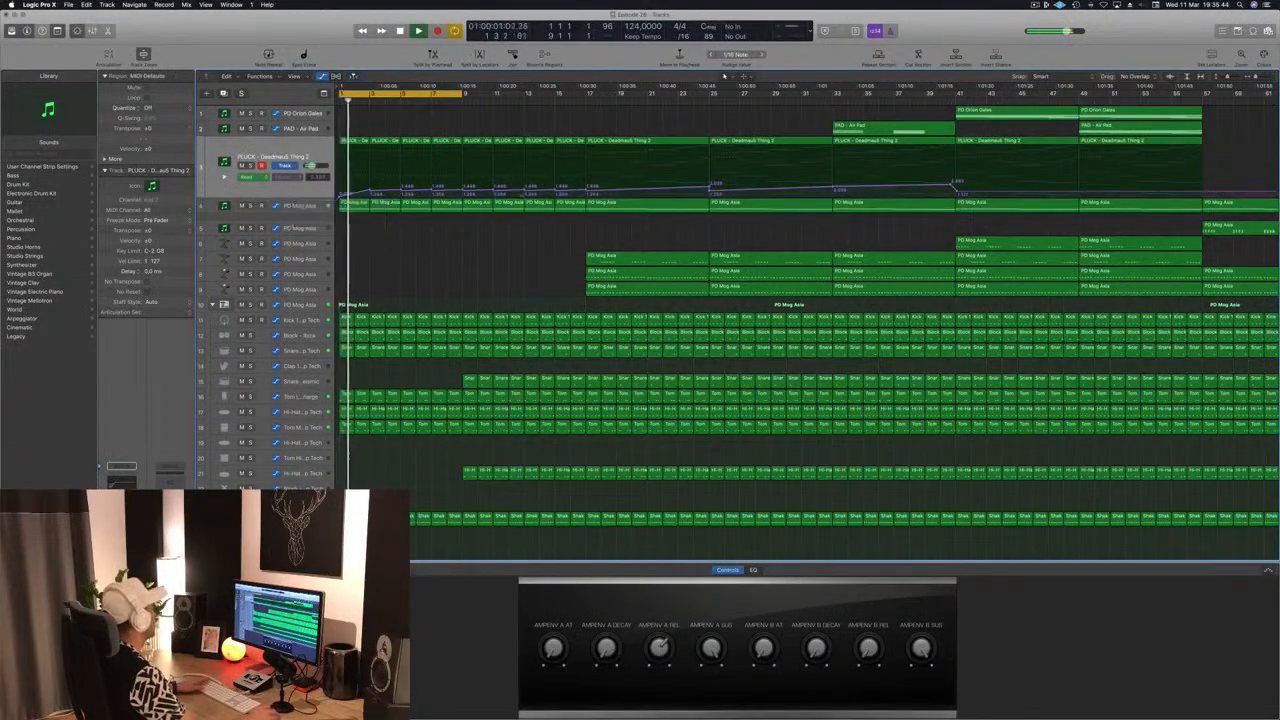
left_click_drag(563, 193, 285, 207)
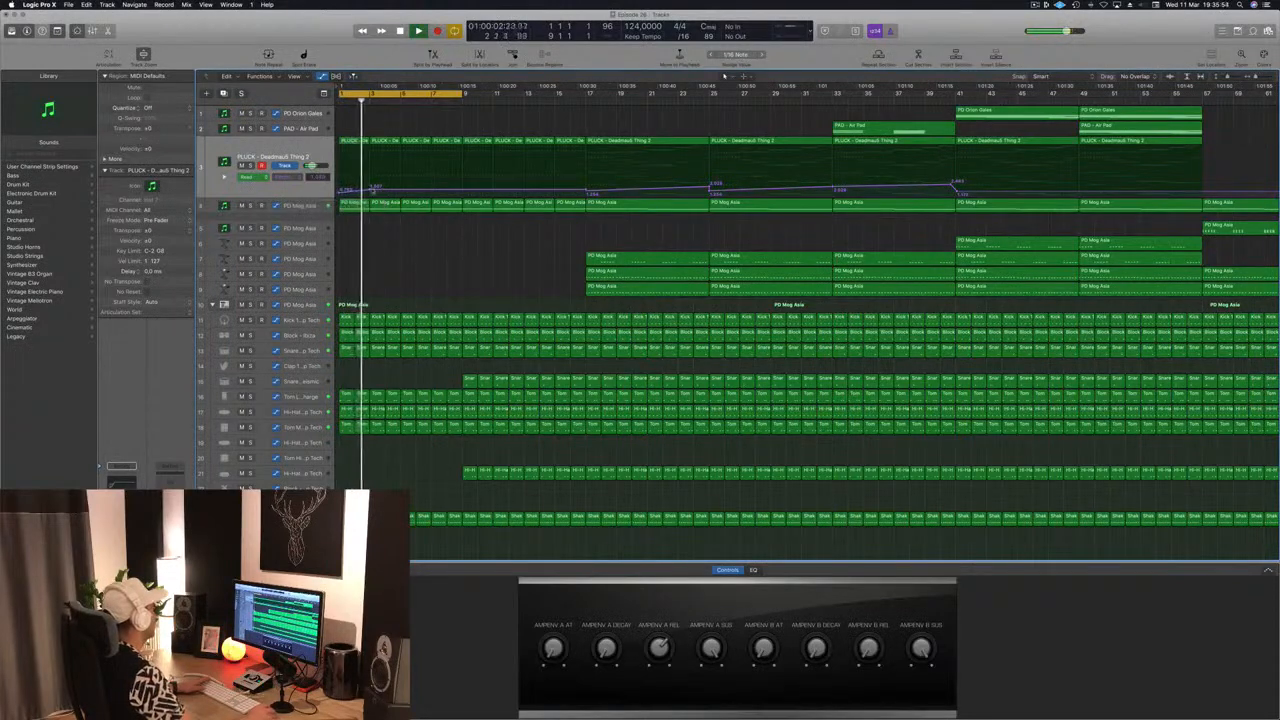
left_click_drag(370, 190, 462, 191)
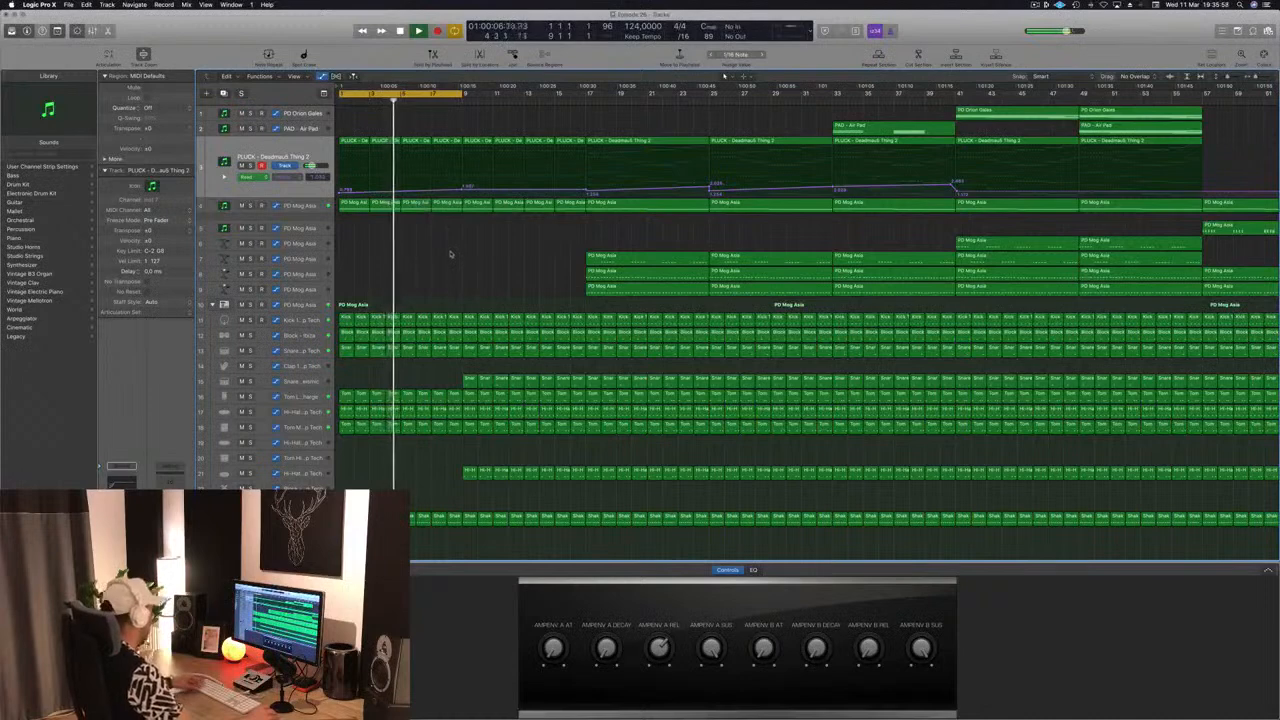
Copy the PD Orion Gates region from bar 41 to bar 1 on track 1 and play from the start.
key("super+Left")
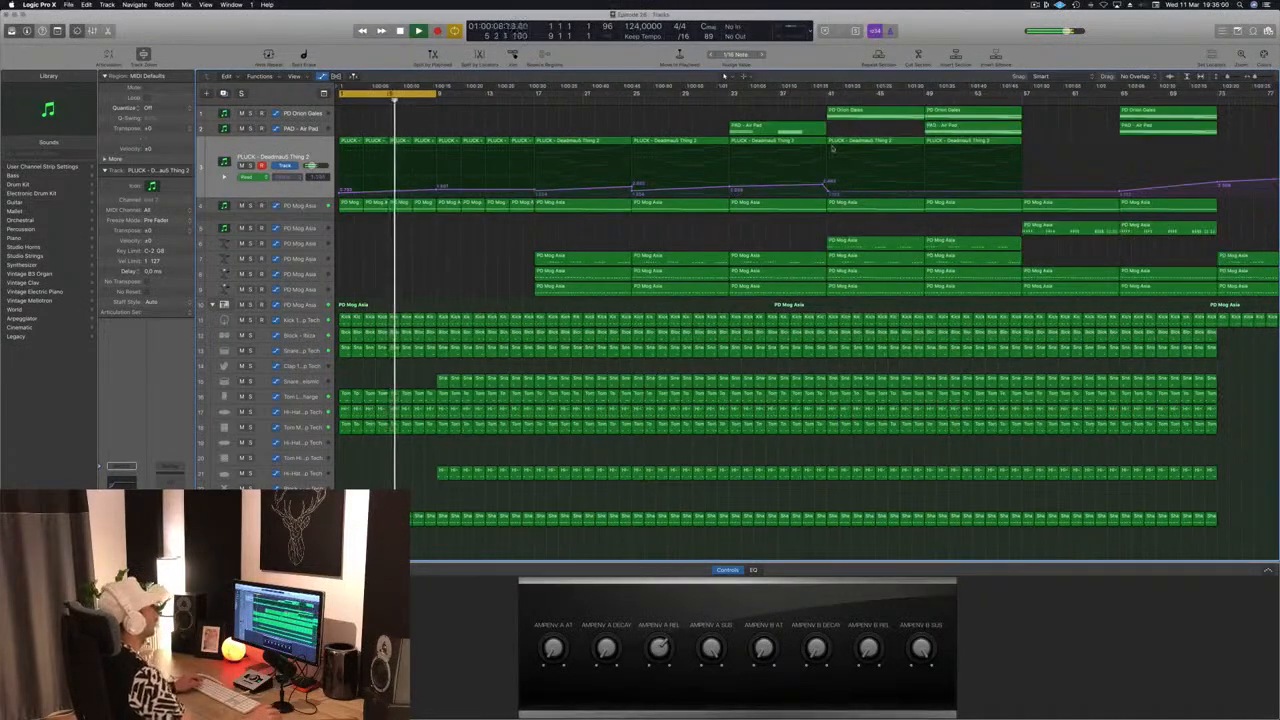
left_click(882, 116)
left_click_drag(882, 116, 369, 116)
key("super+Left")
key("Return")
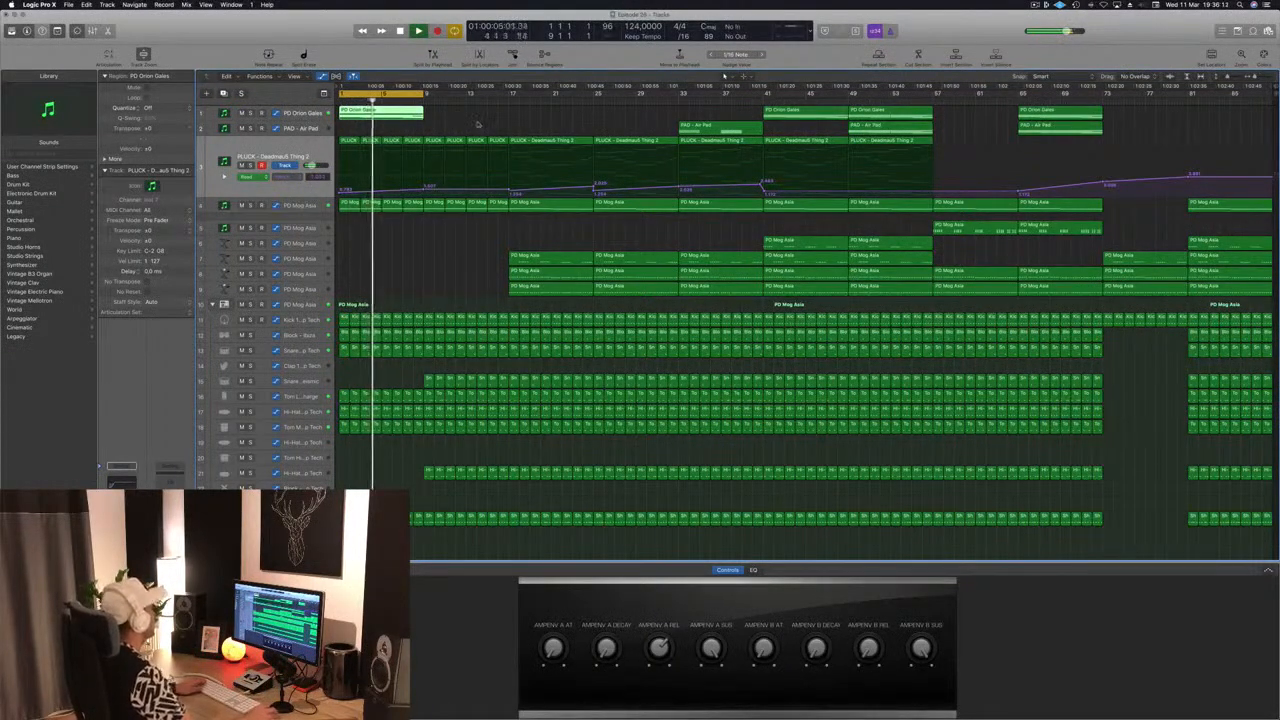
Open the copied PD Orion Gates region in the Piano Roll and delete all notes after the first chord.
key("space")
key("space")
double_click(392, 112)
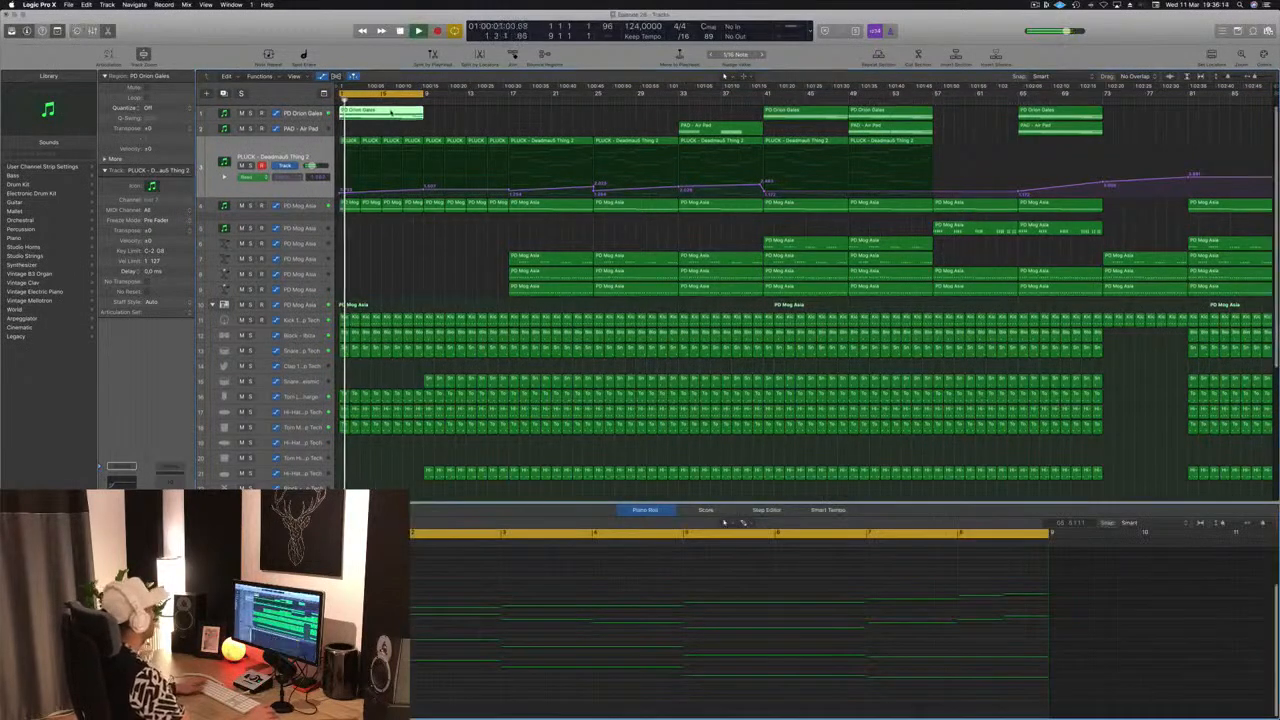
left_click_drag(509, 579, 947, 702)
key("Delete")
key("space")
key("space")
Lengthen the remaining chord notes to about the region's end at bar 9 and select the PD Orion Gates track.
left_click_drag(526, 577, 465, 713)
key("space")
left_click_drag(474, 606, 937, 622)
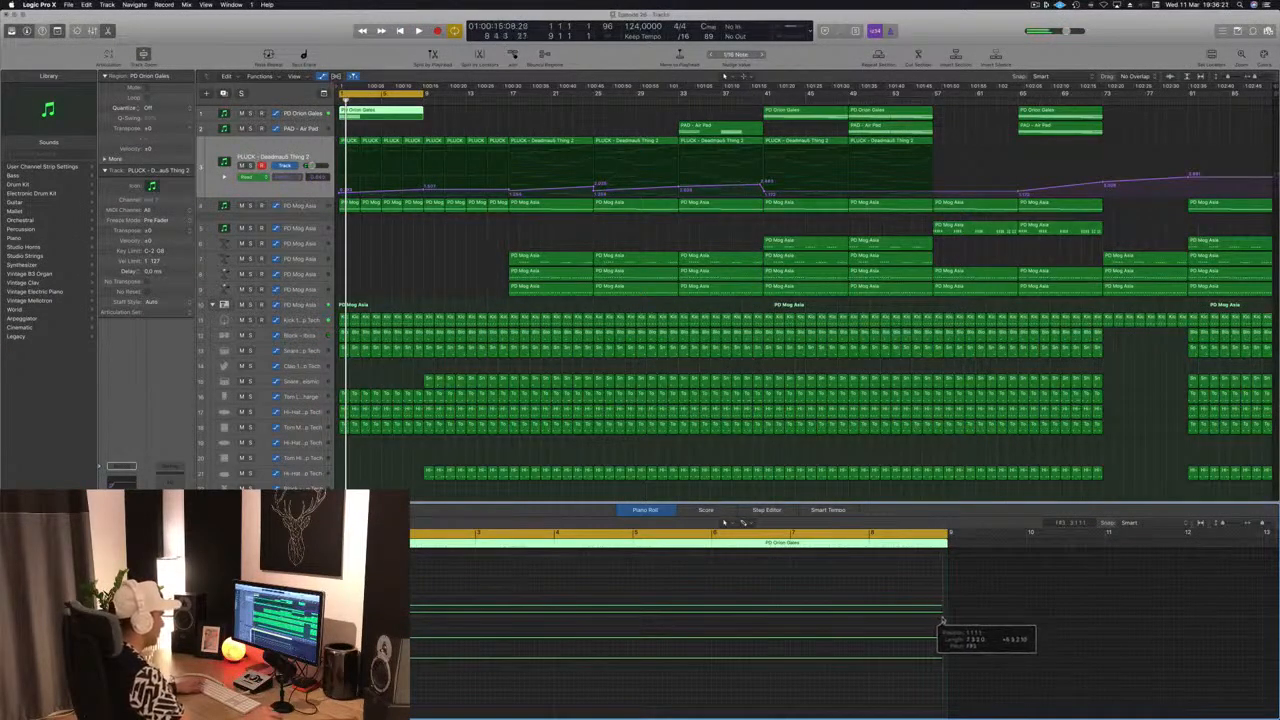
left_click(295, 112)
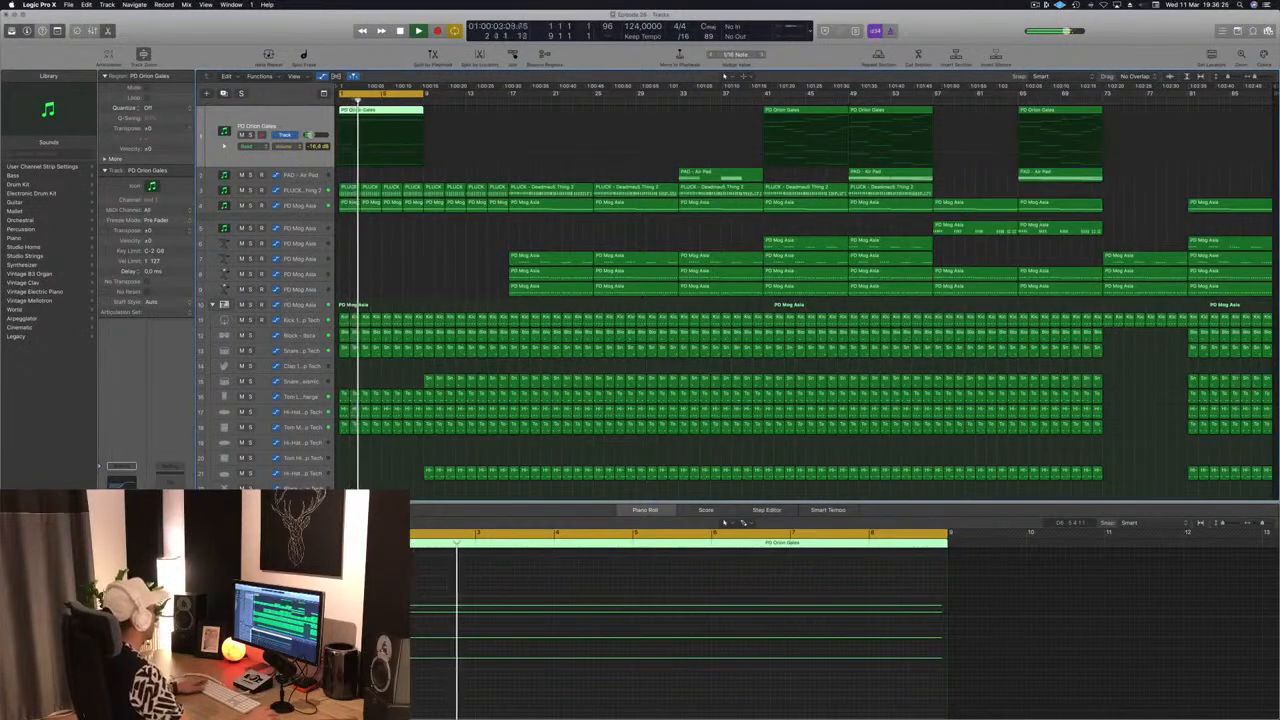
Move the PD Orion Gates region from bar 1 to bar 9, extend the cycle range to bar 17 and restart playback.
left_click_drag(380, 112, 511, 99)
key("space")
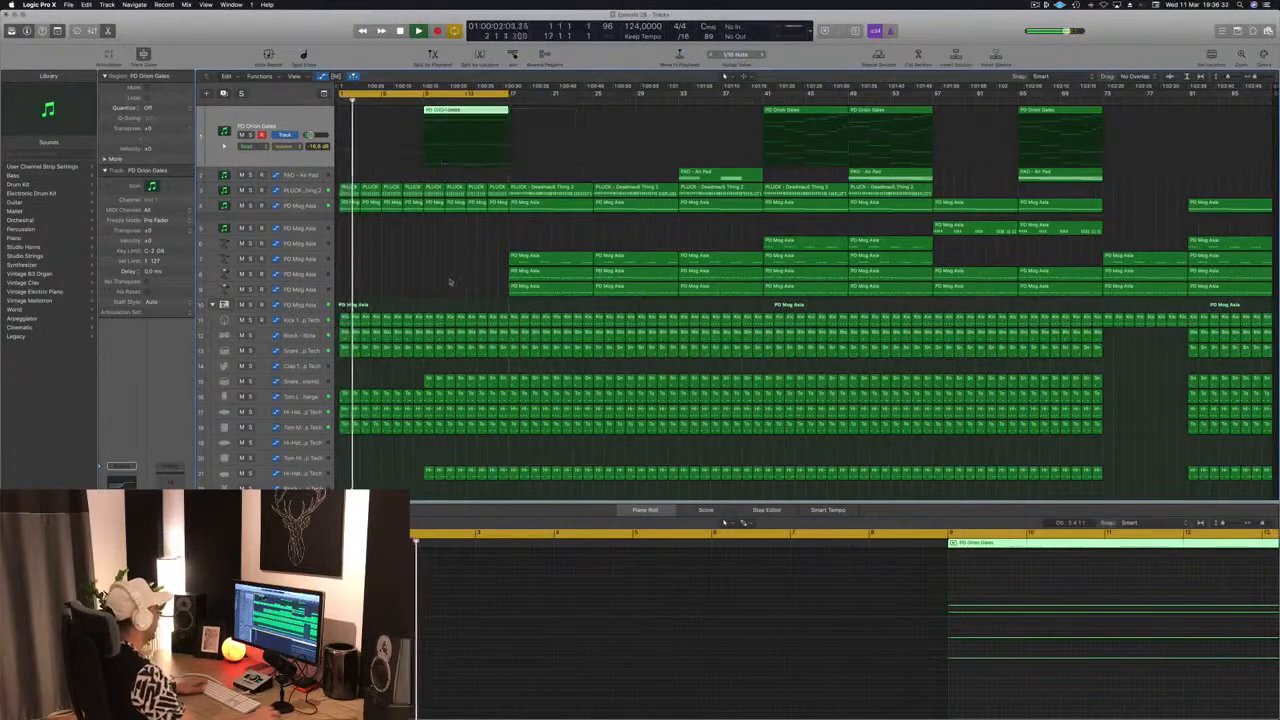
Delete the regions between bars 9 and 17 on hi-hat track 21 and snare track 15.
scroll(450, 350, "down", 4)
left_click(470, 375)
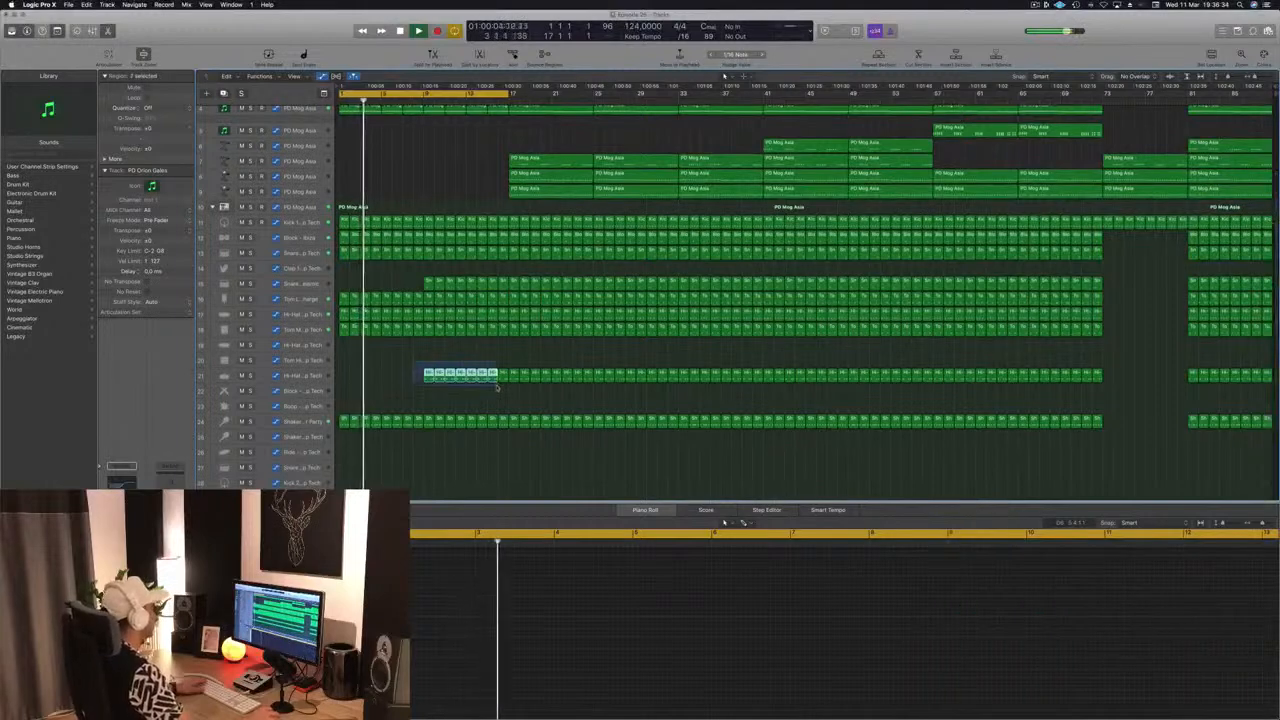
key("Delete")
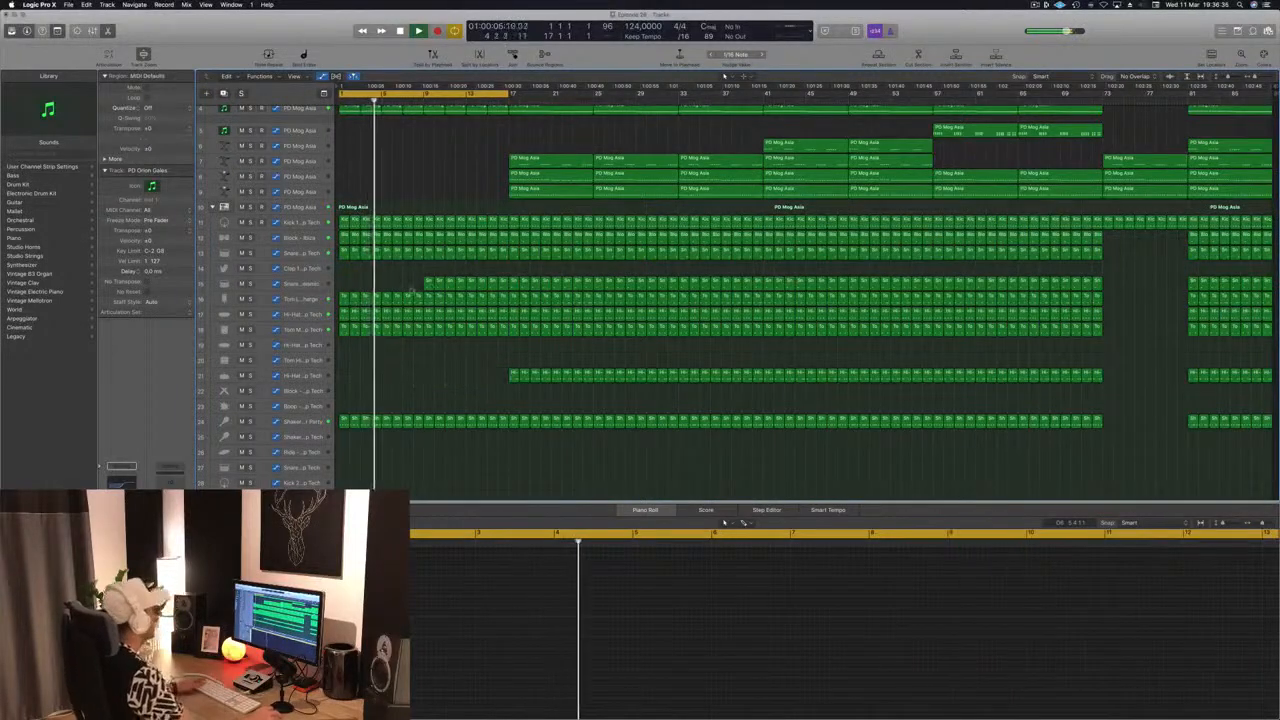
left_click(430, 283)
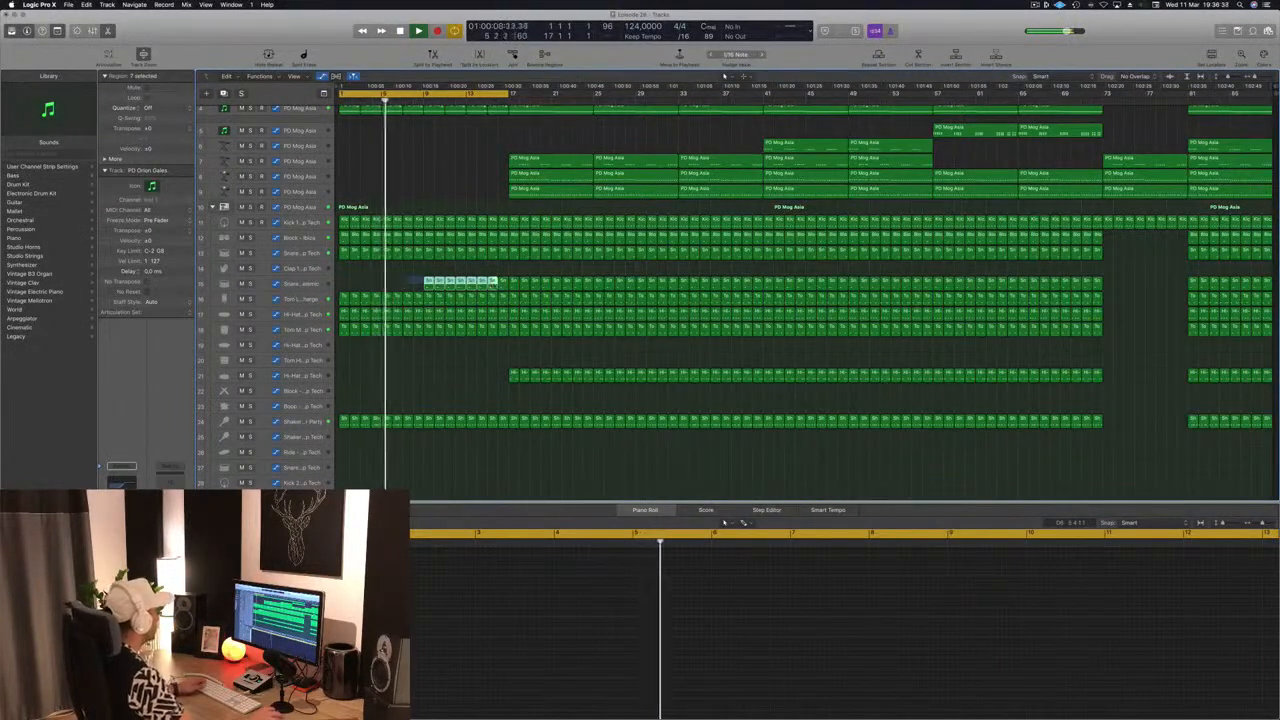
key("Delete")
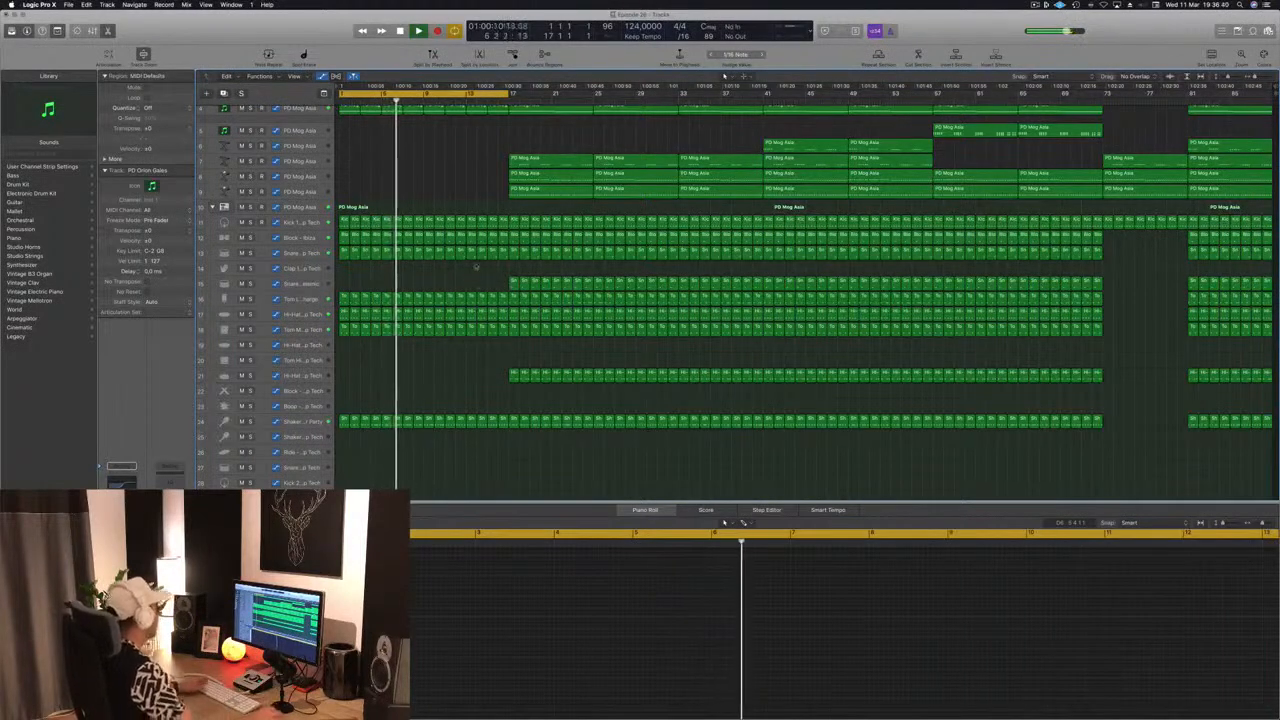
Solo tom track 18 briefly, delete its regions before bar 17 and play the intro from the start.
left_click(250, 329)
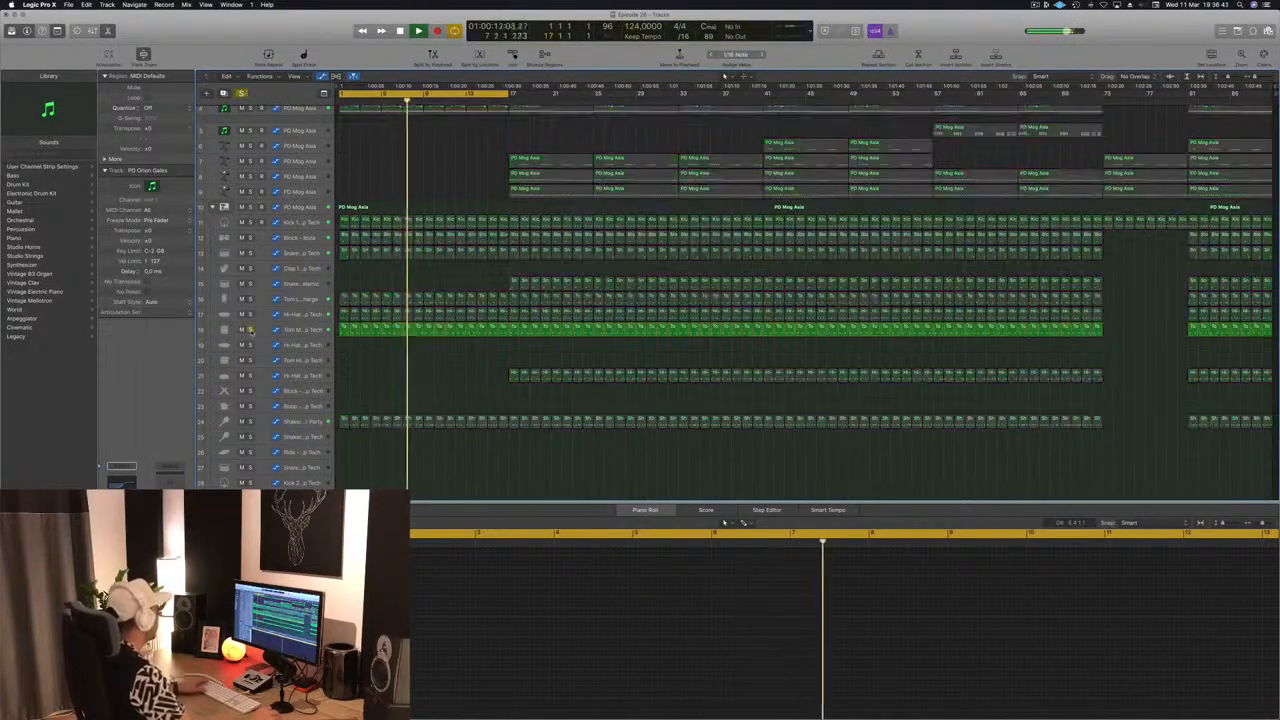
left_click(250, 329)
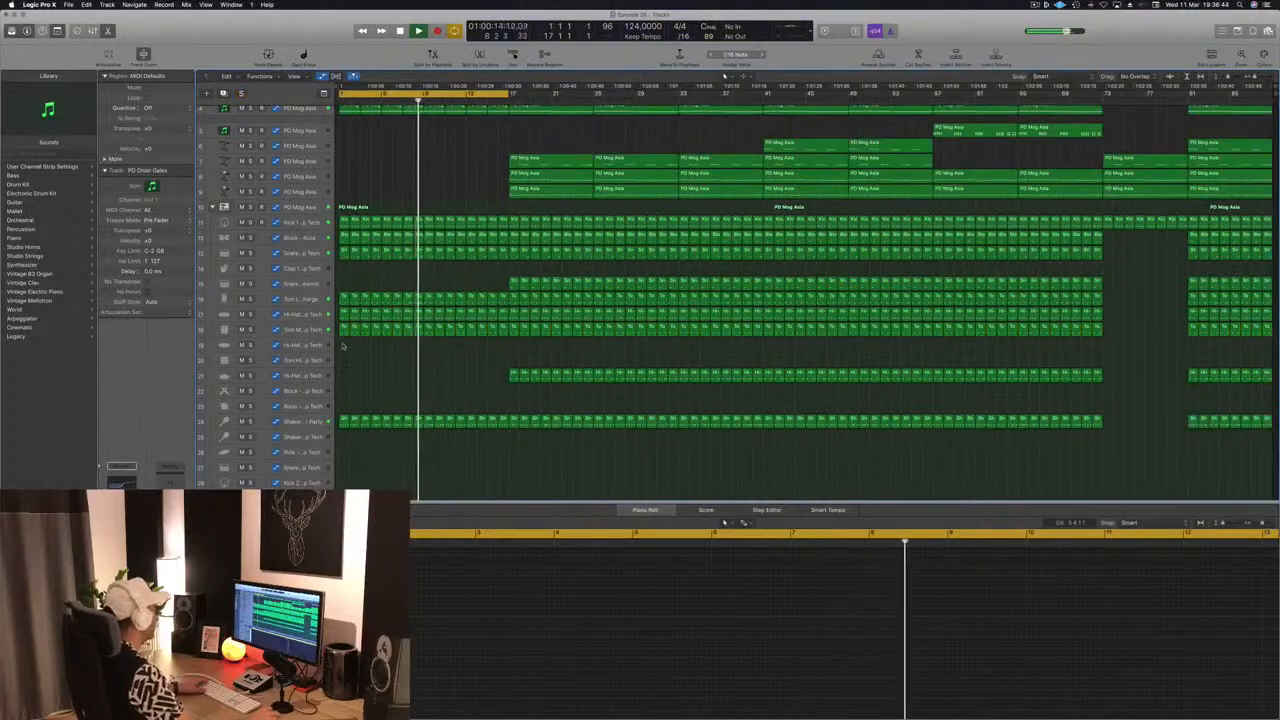
left_click(500, 330)
key("Delete")
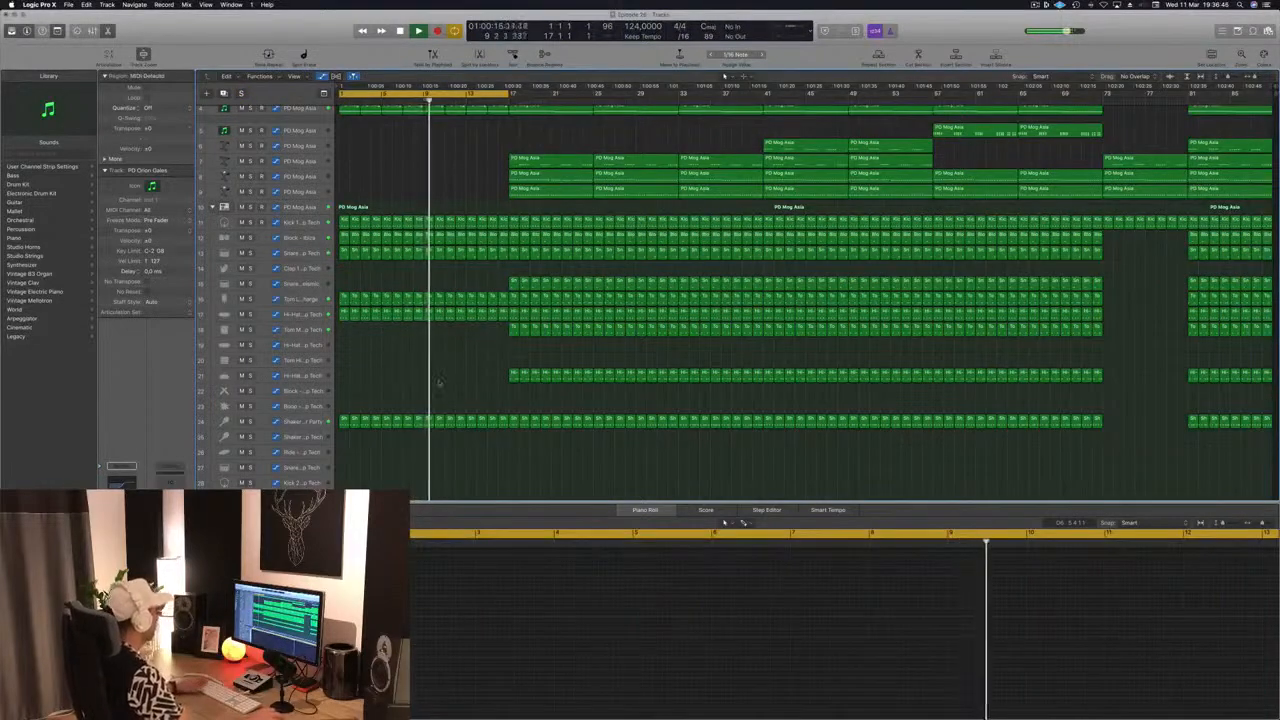
scroll(436, 395, "up", 5)
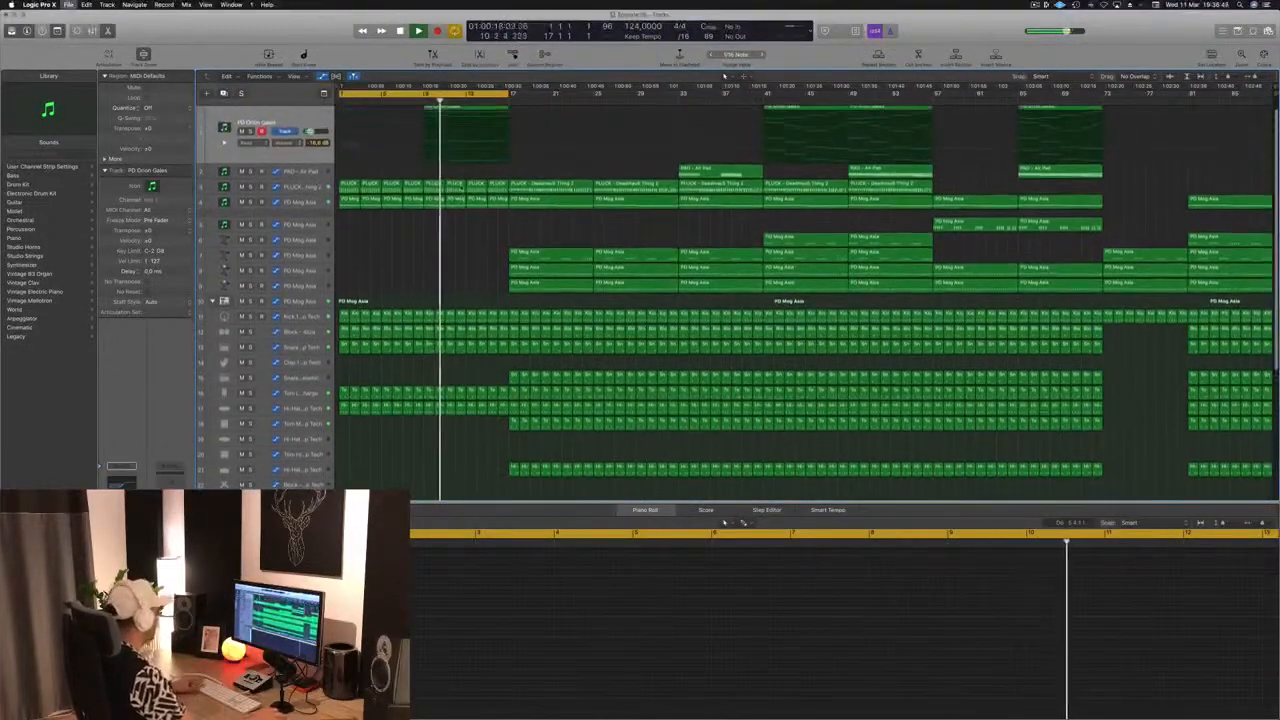
key("Return")
scroll(432, 257, "up", 1)
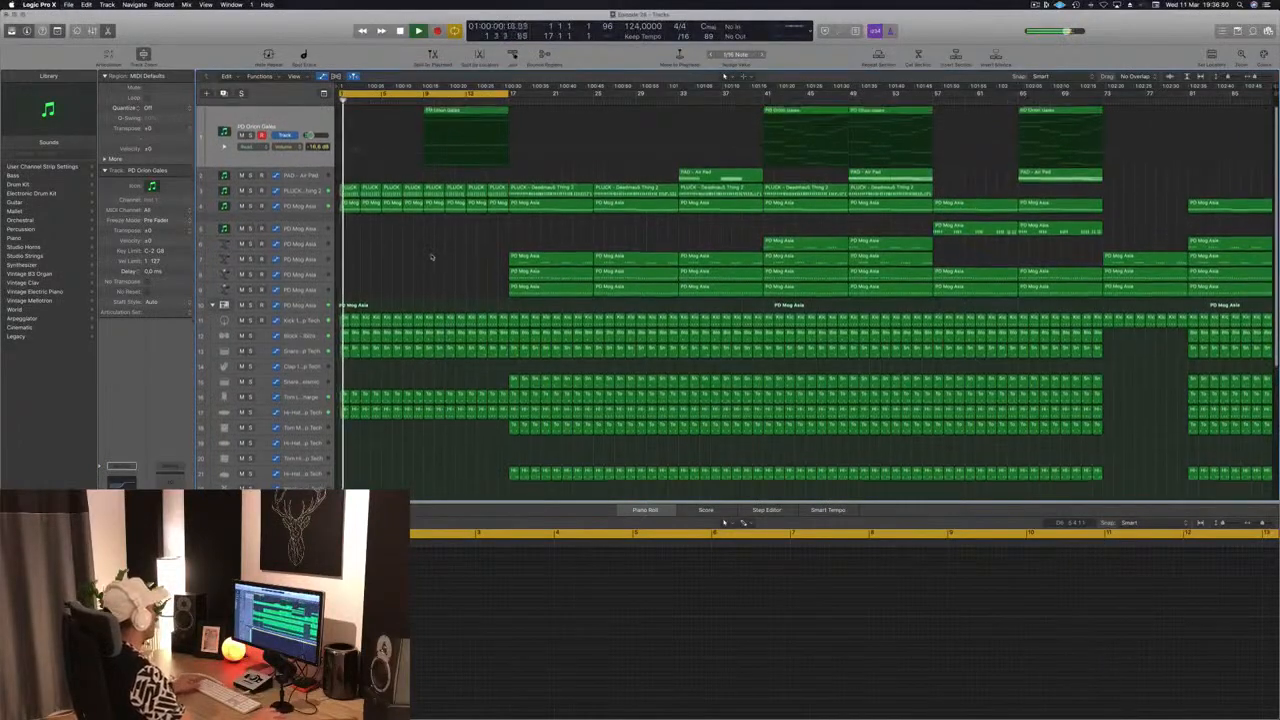
Copy the Shaker 1 - After Party region at bar 9 onto Impact track 30 at the same bar.
scroll(433, 300, "down", 5)
scroll(433, 333, "down", 1)
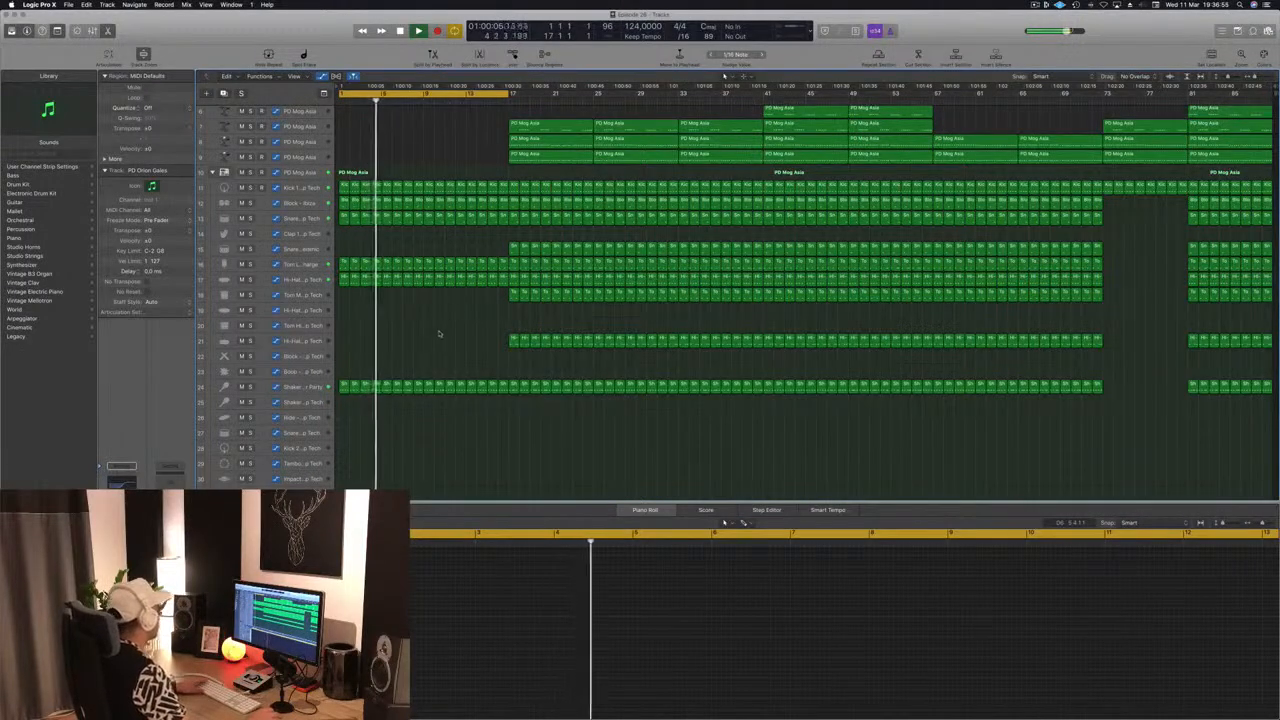
scroll(440, 334, "down", 3)
scroll(438, 333, "down", 4)
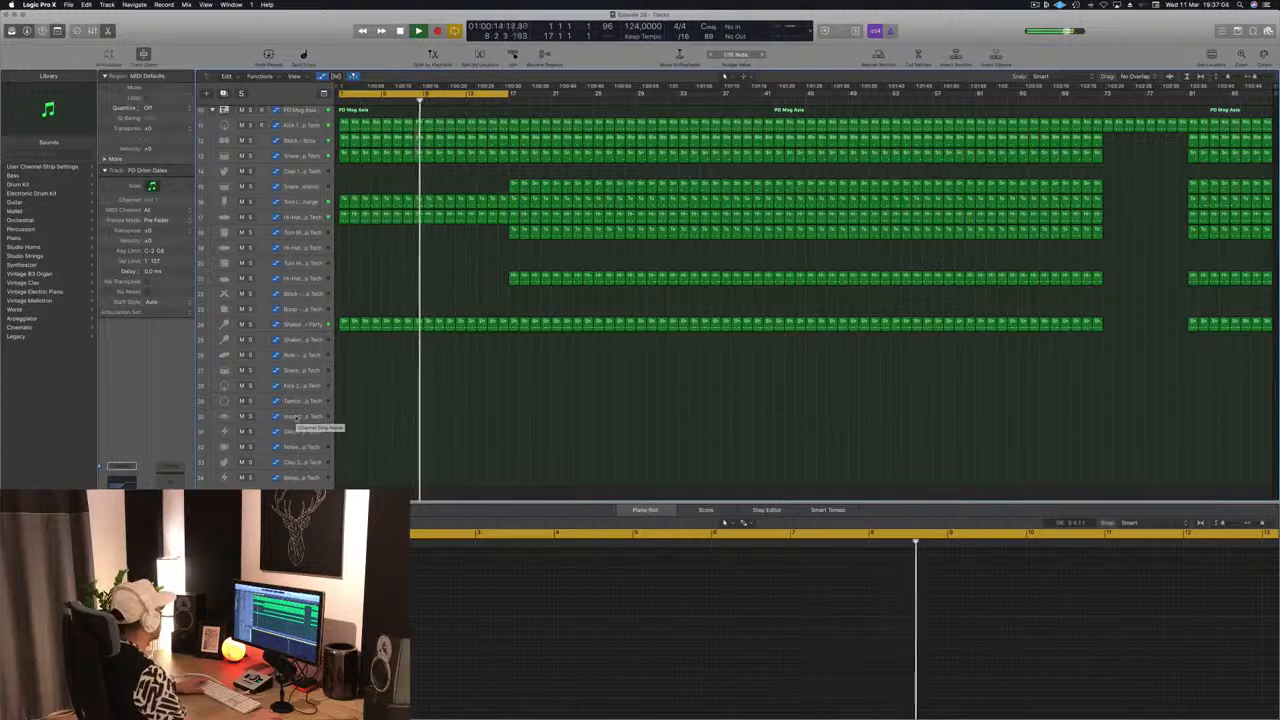
left_click(428, 323)
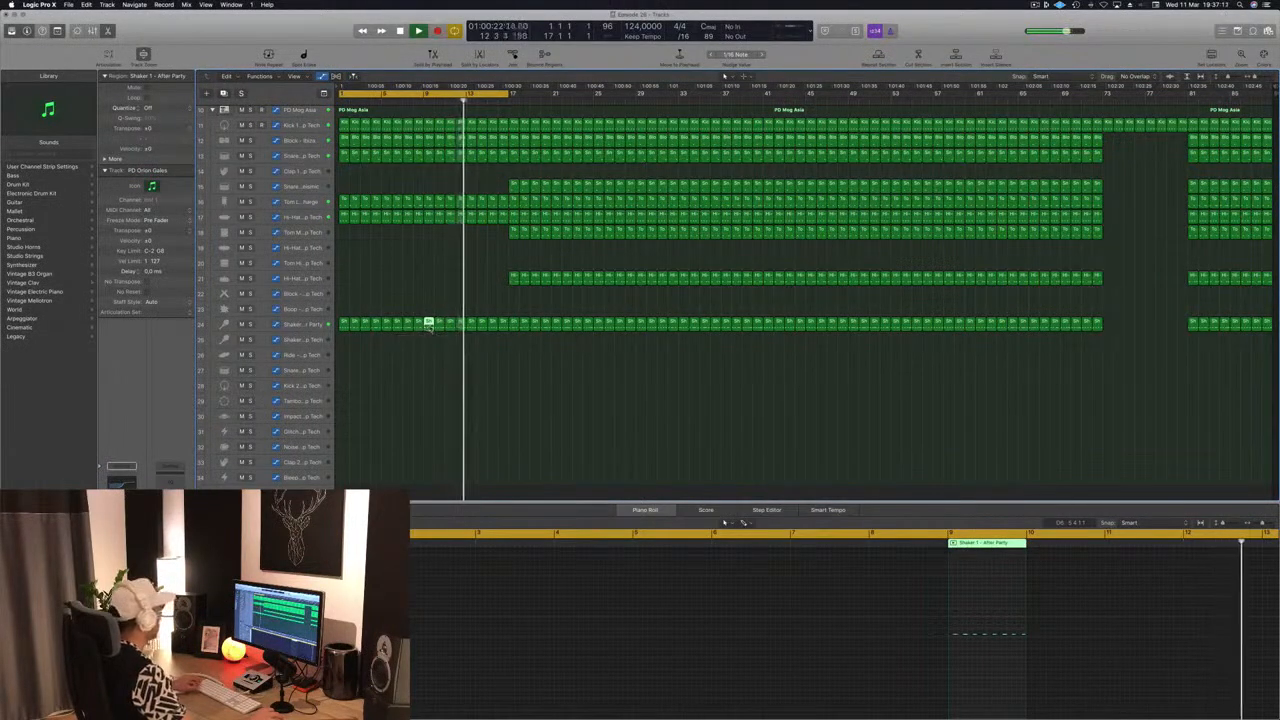
left_click_drag(428, 323, 430, 427)
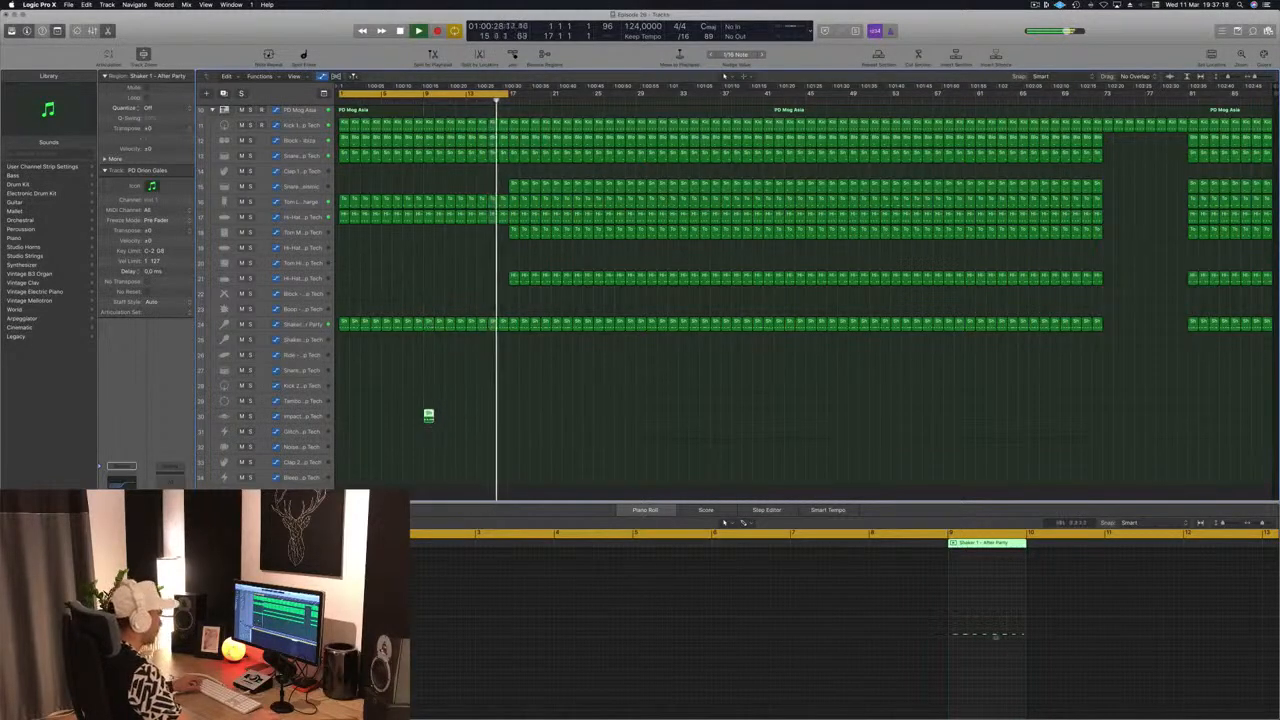
Replace the notes in the copied region on the Impact track with a single short note at the start of bar 9.
mouse_move(957, 625)
left_mouse_down()
mouse_move(1017, 648)
mouse_move(977, 623)
left_mouse_up()
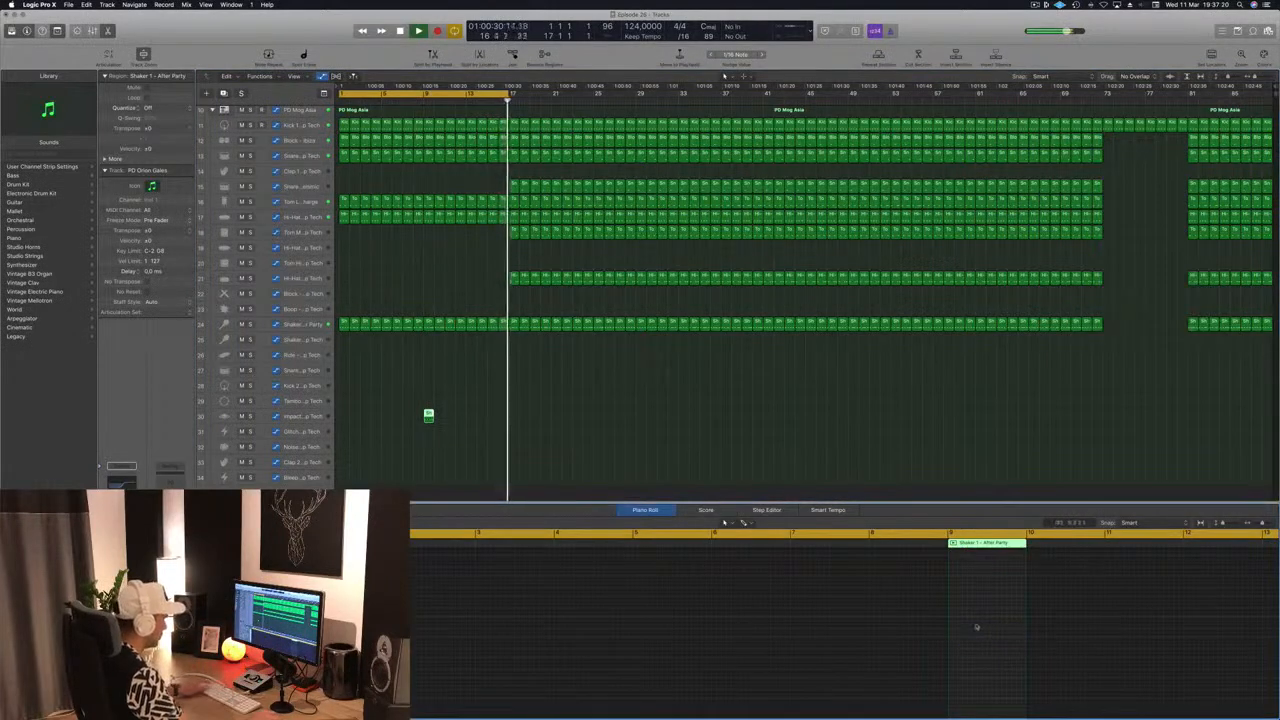
left_click(456, 428)
left_click(430, 416)
left_click_drag(963, 627, 1023, 643)
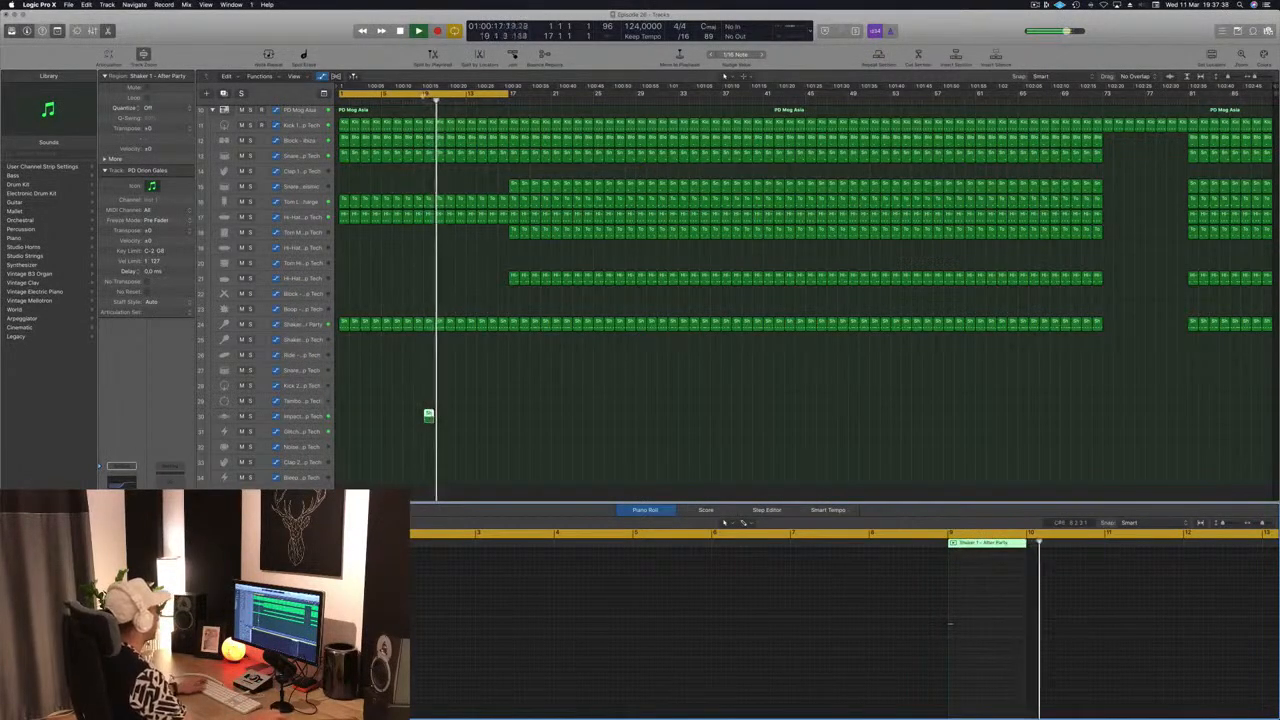
Load the Noise Impact - Depth Charge sound on the Impact track, solo it and play it from about bar 9.
left_click(310, 414)
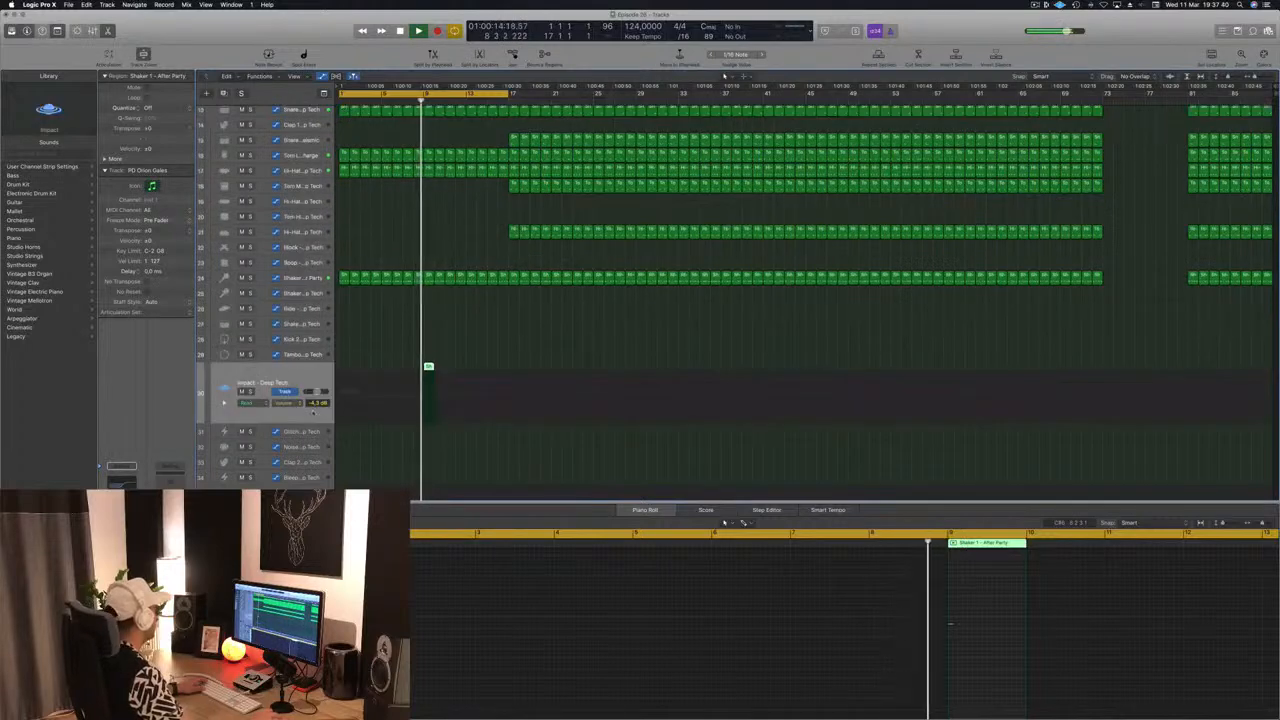
left_click(19, 372)
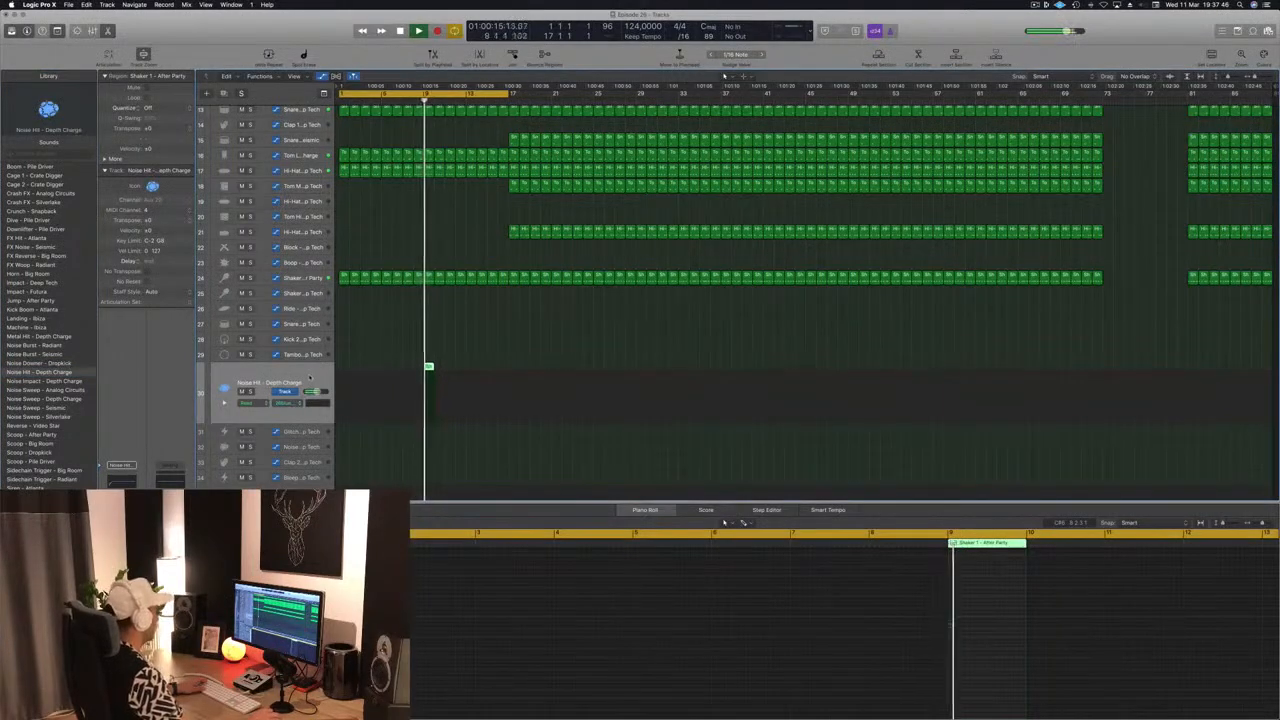
left_click(37, 382)
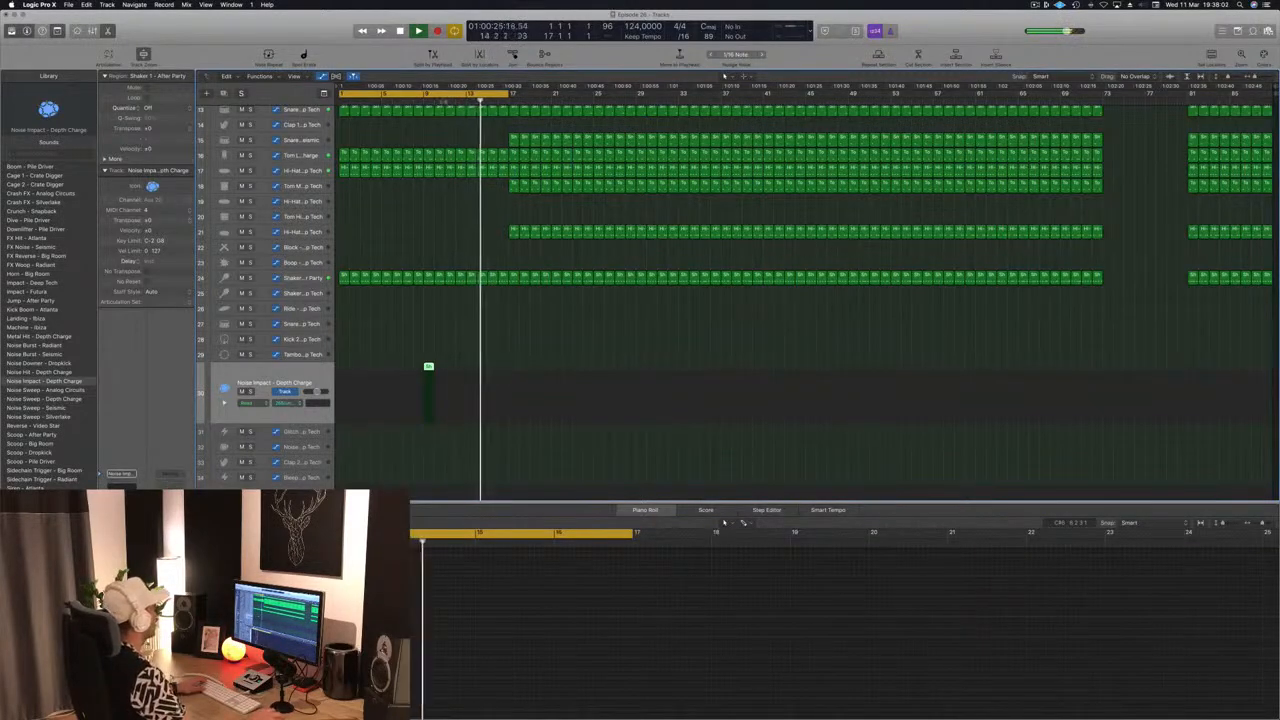
left_click(426, 100)
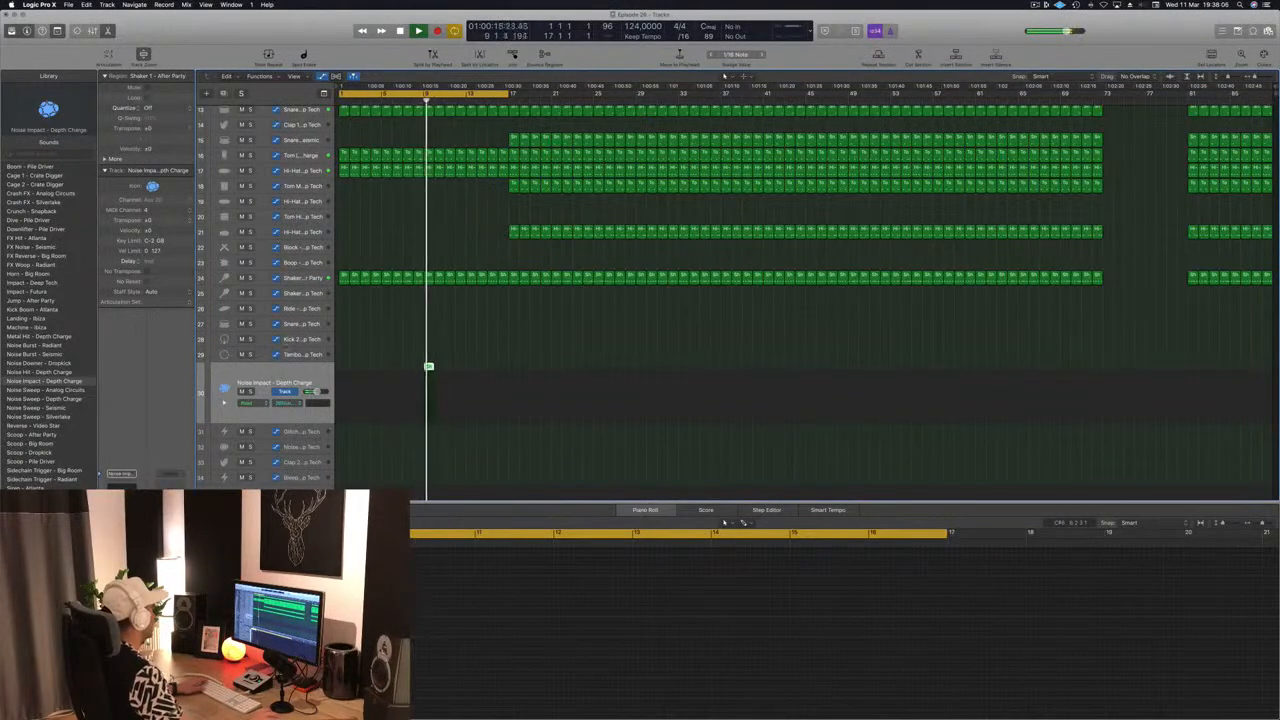
left_click(250, 391)
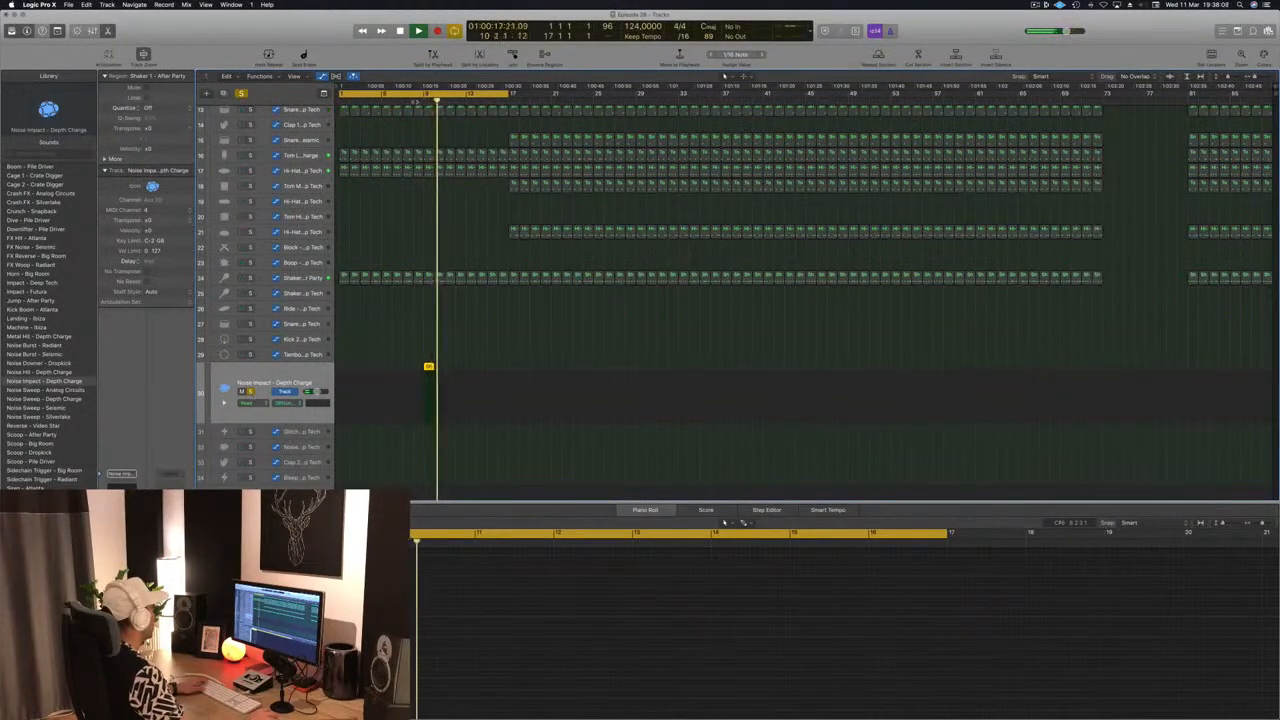
left_click(415, 100)
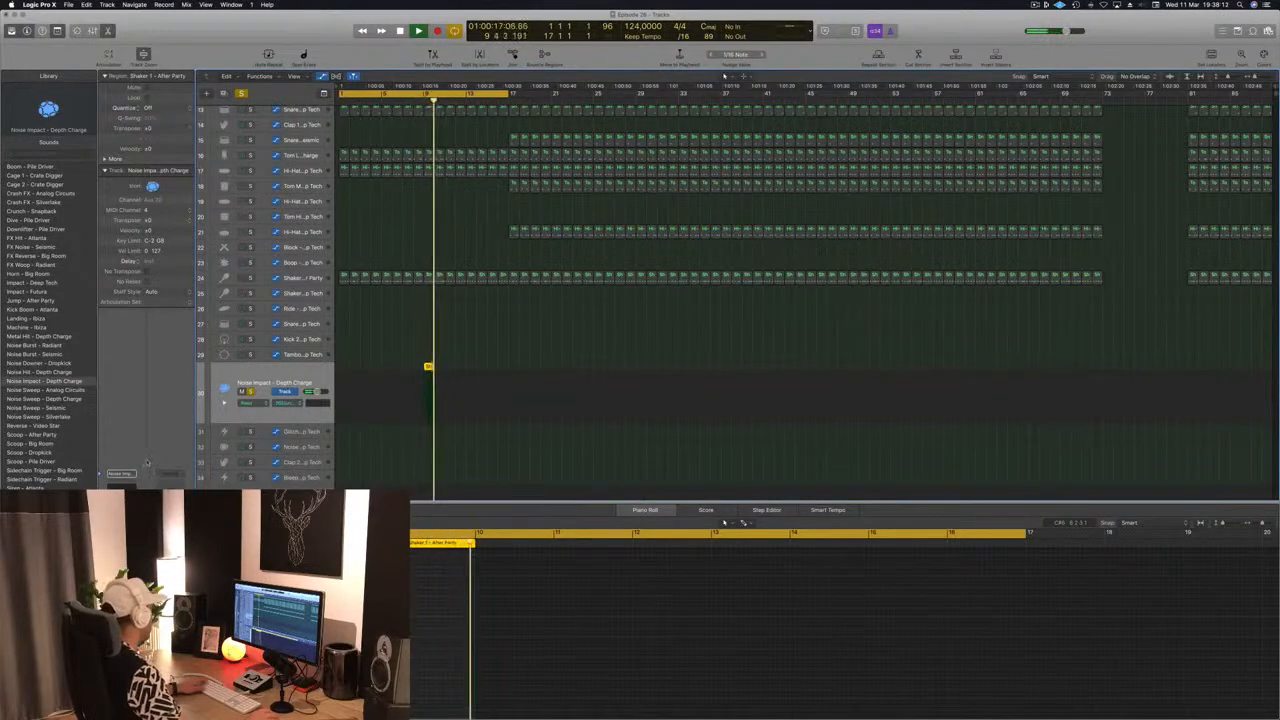
Raise the low cut in the Noise Impact track's Channel EQ to 455 Hz, listen with the other tracks and close the EQ.
left_click(122, 489)
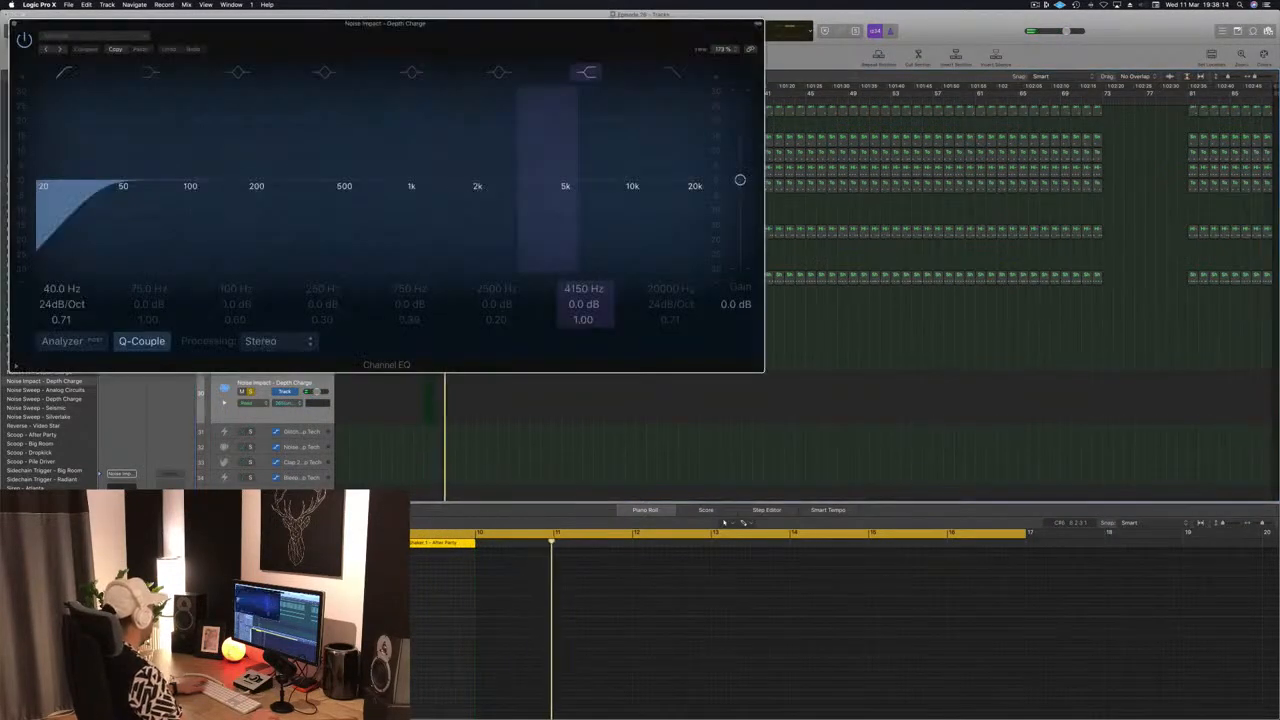
left_click_drag(112, 175, 357, 195)
left_click_drag(408, 47, 1263, 59)
left_click(418, 100)
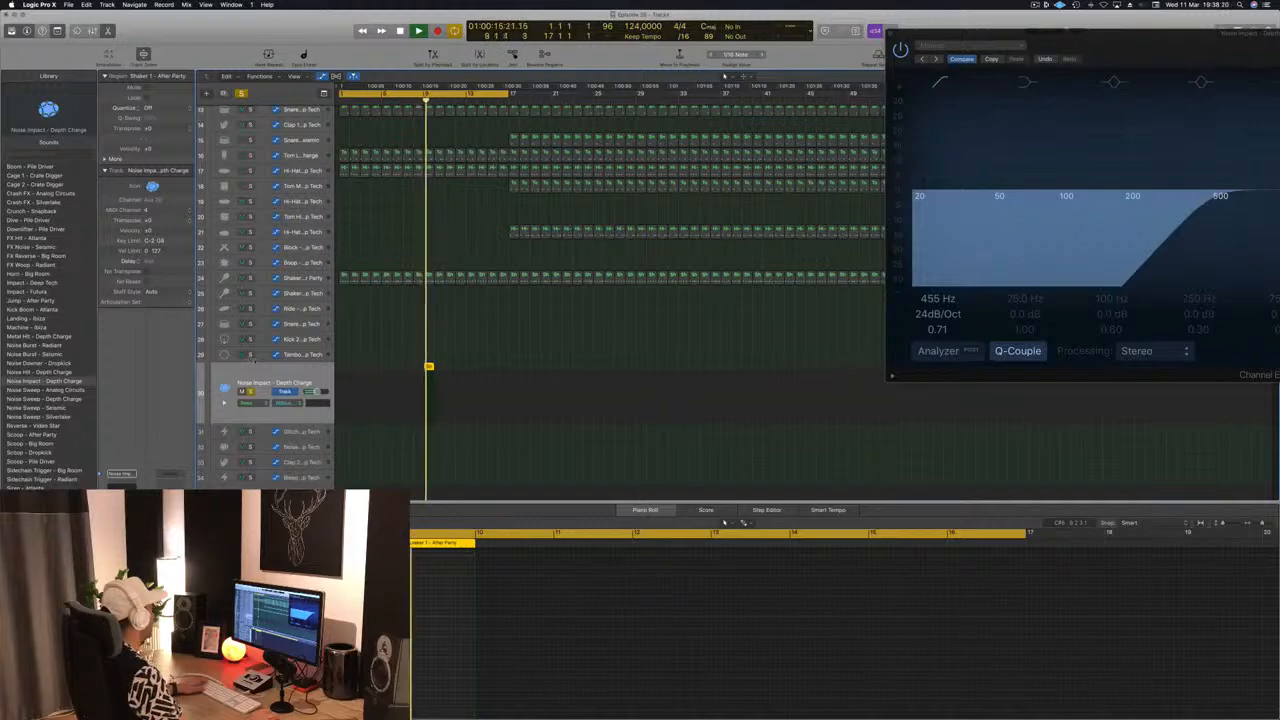
left_click(249, 392)
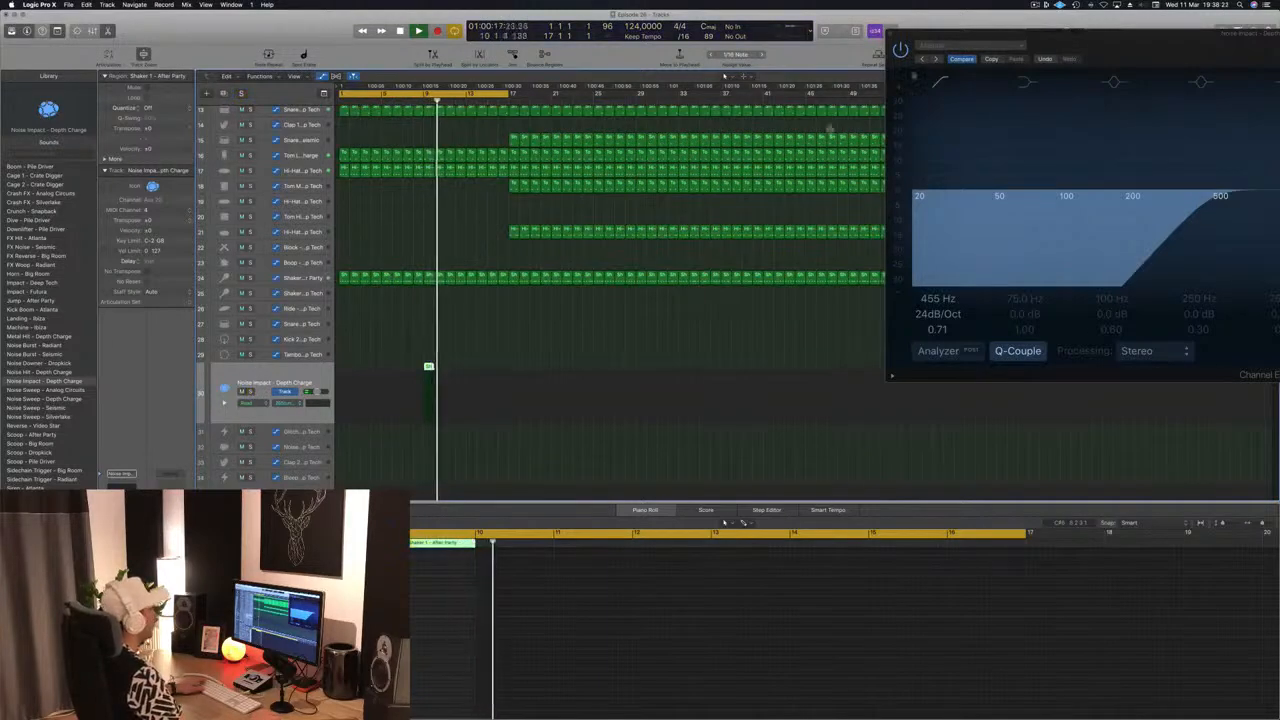
left_click_drag(1071, 49, 672, 119)
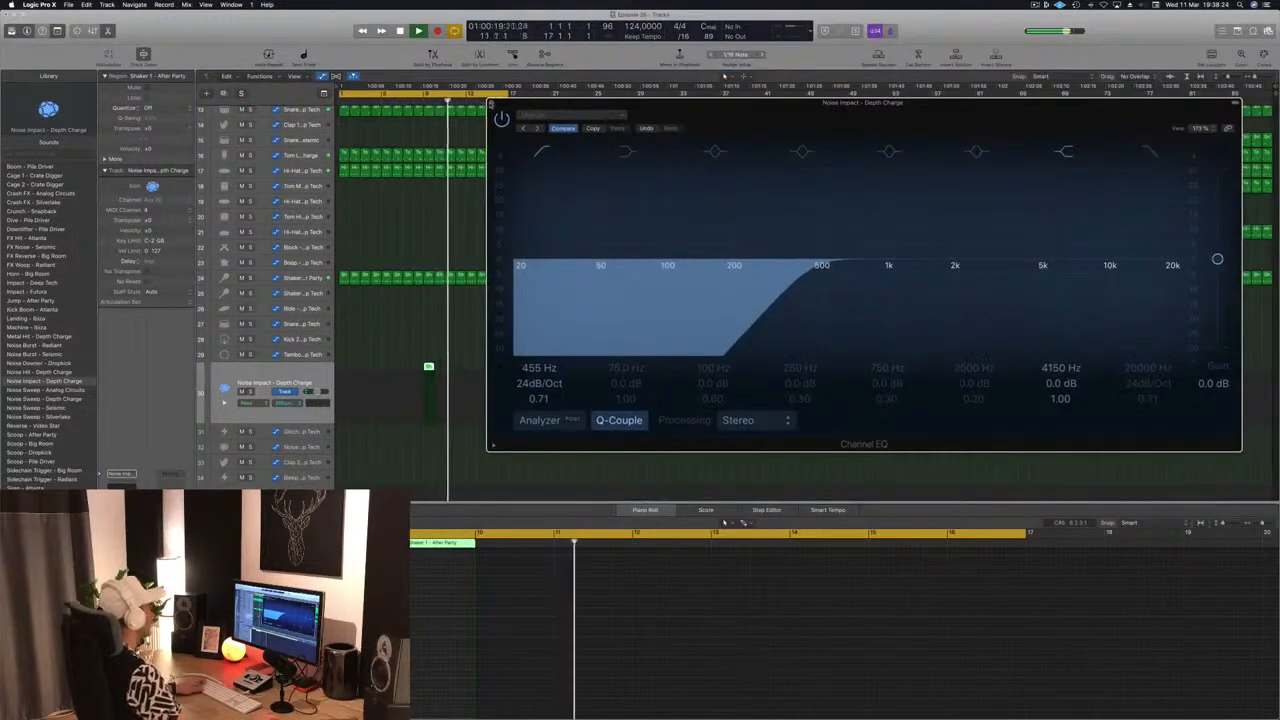
left_click(493, 103)
Set the cycle range to bars 9 to 17 and play that section with all tracks in view.
scroll(448, 190, "up", 5)
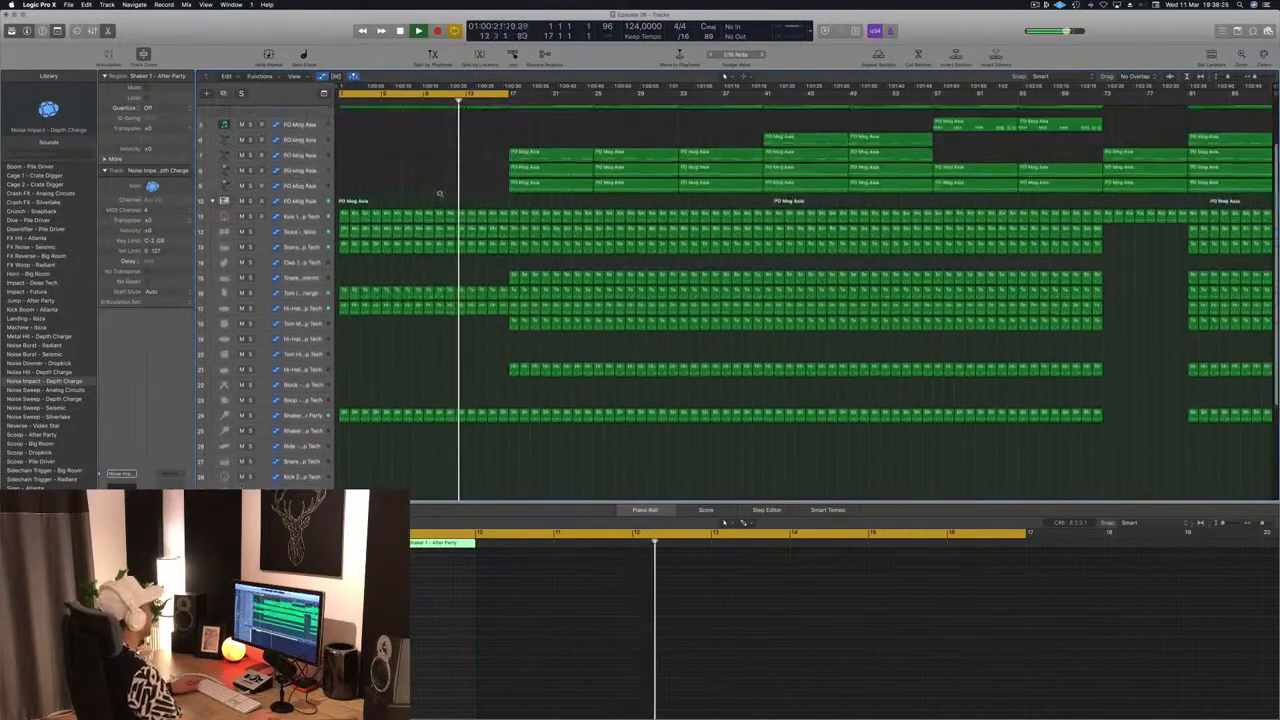
scroll(449, 184, "up", 5)
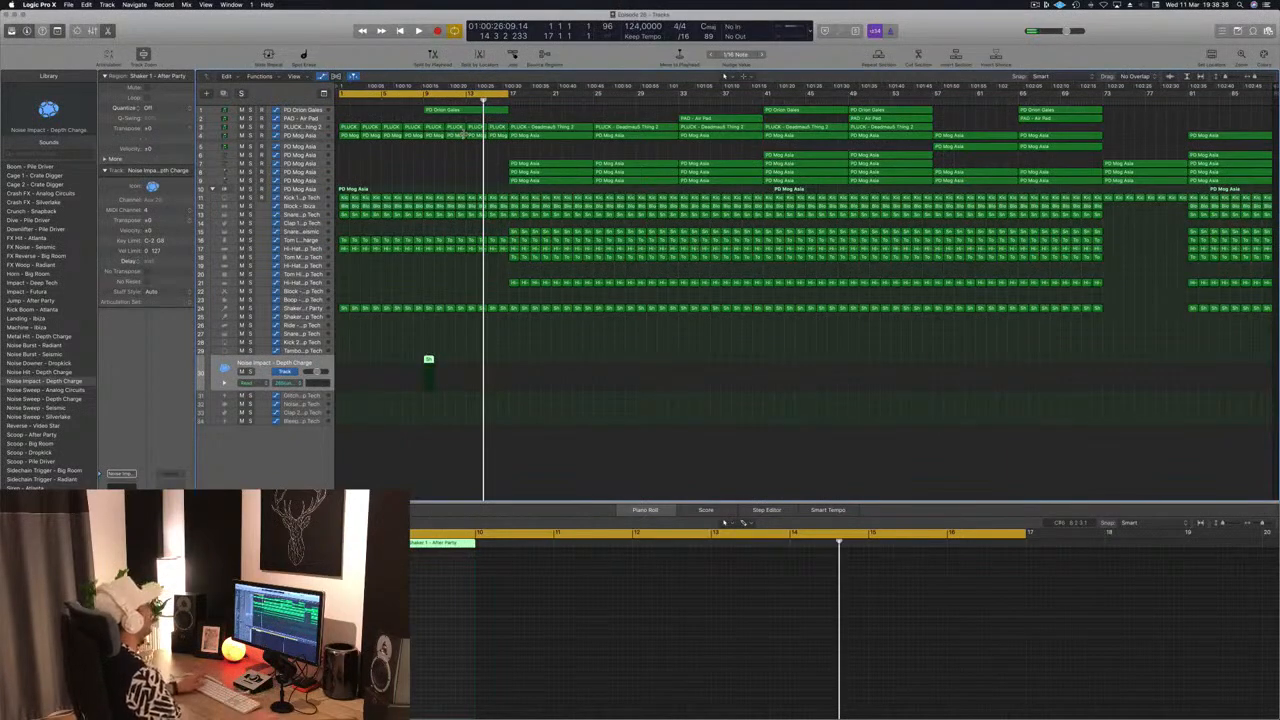
key("Return")
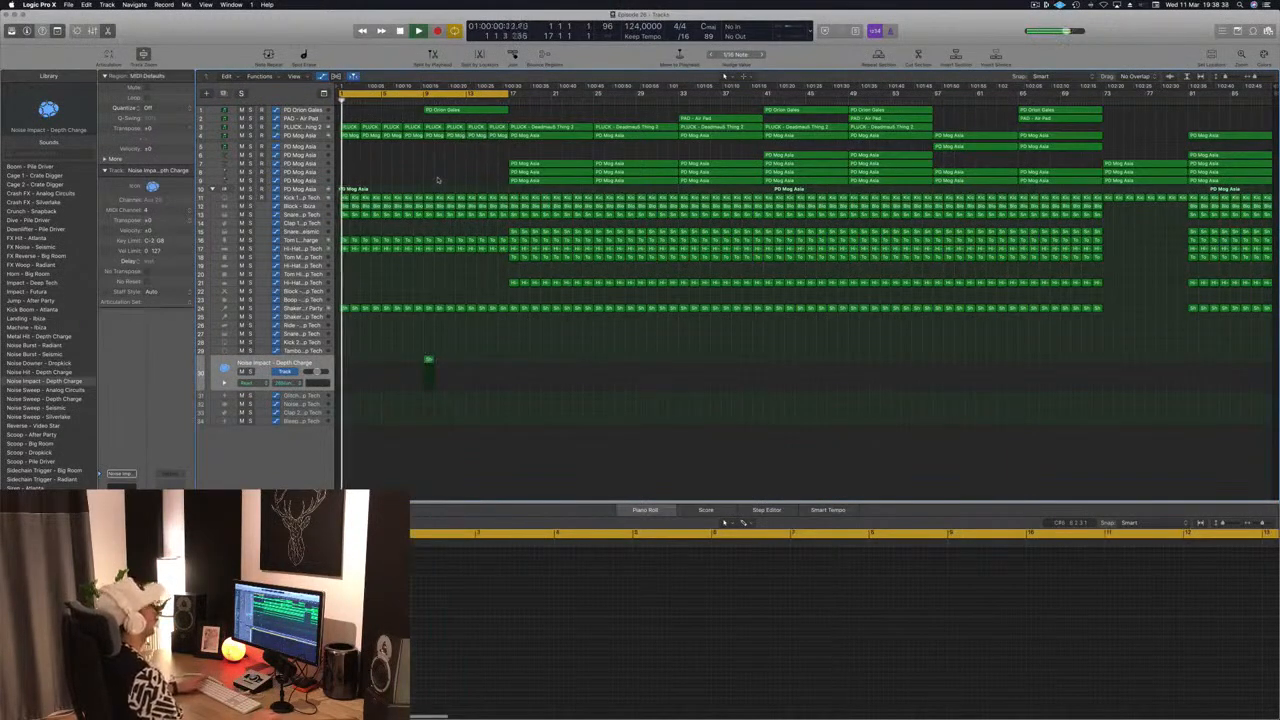
left_click(427, 93)
left_click_drag(425, 93, 507, 95)
key("space")
key("space")
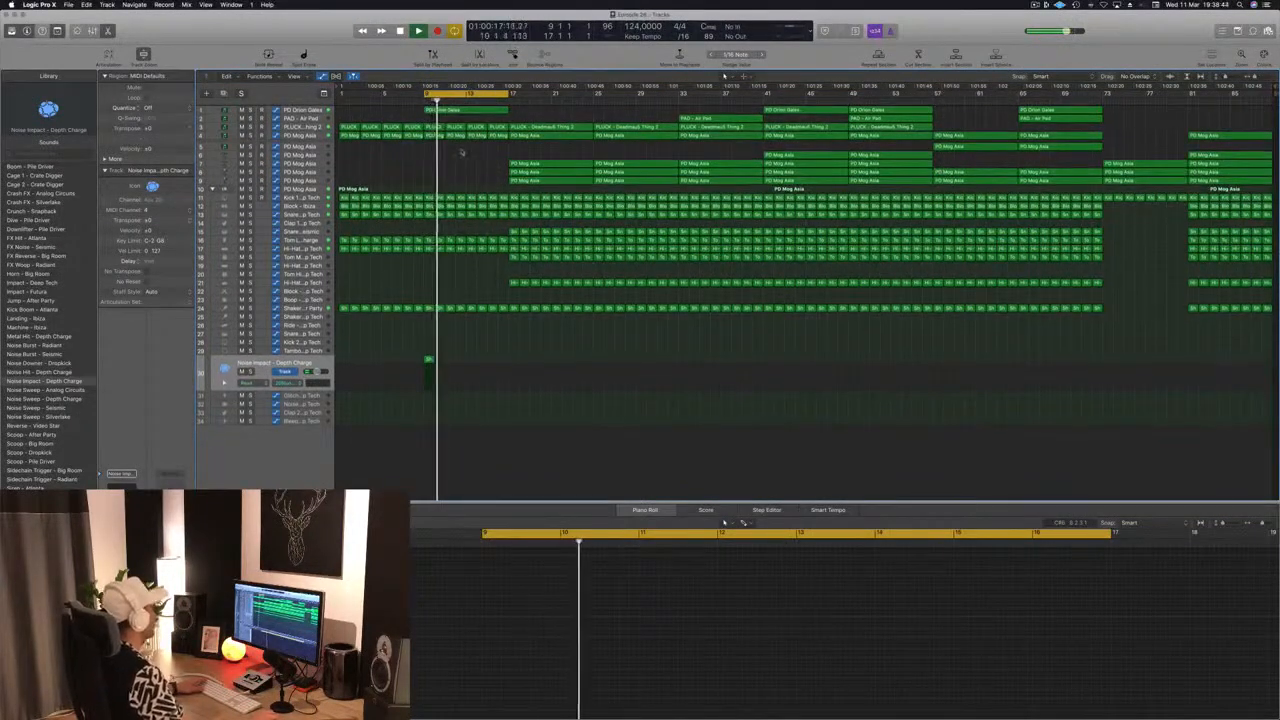
Select the PD Orion Gates region at bar 9, keep Volume as its track's automation parameter and replay the cycle.
left_click(462, 109)
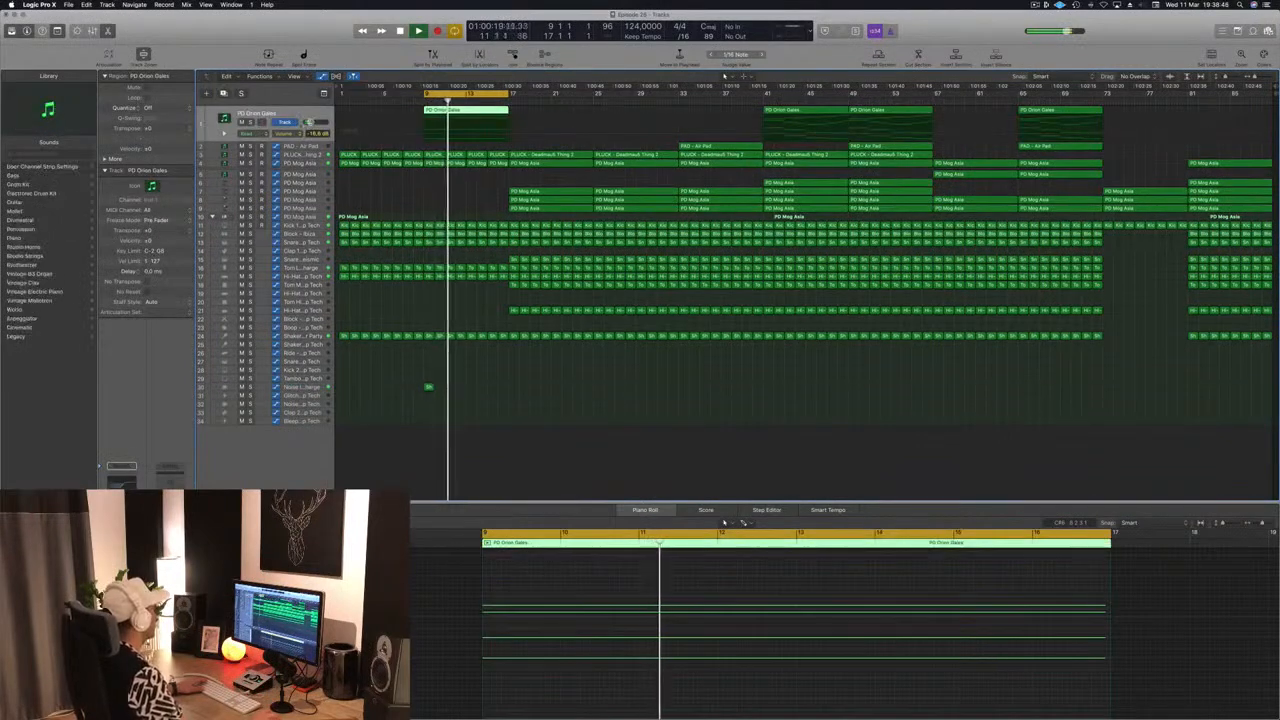
left_click(295, 134)
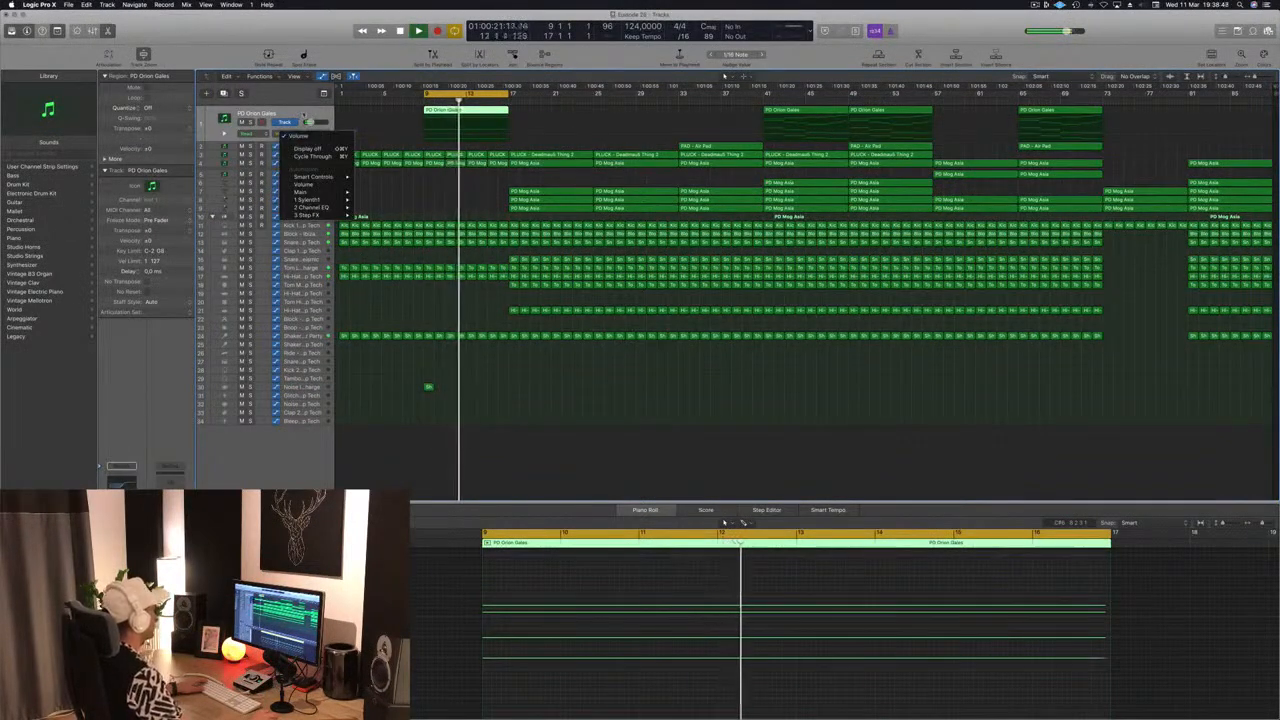
left_click(297, 135)
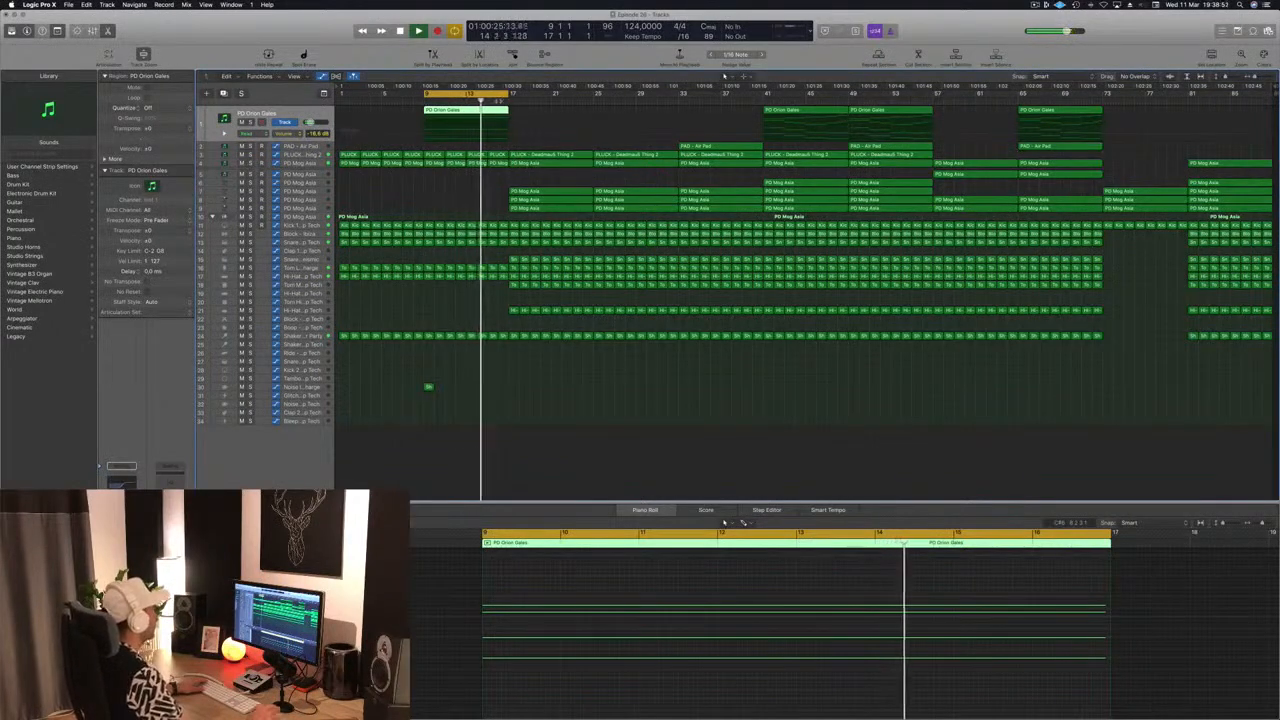
key("space")
key("space")
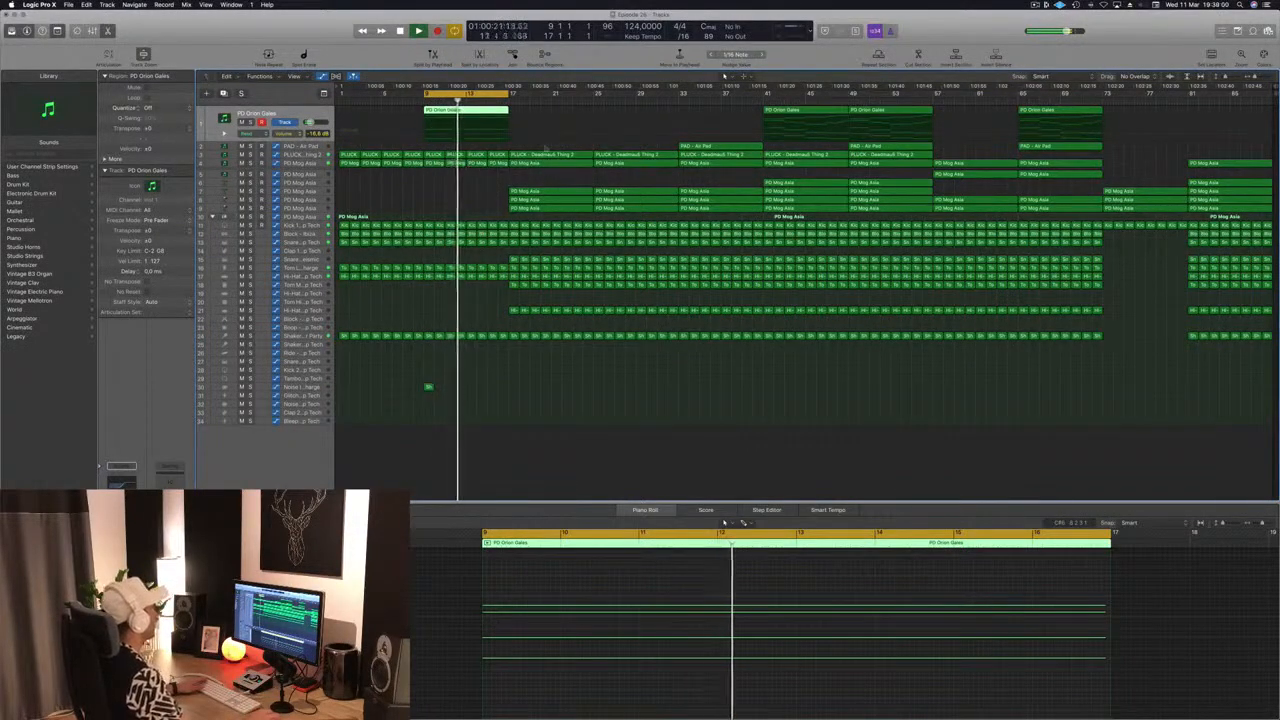
Delete the PLUCK and PD Mog Axis melodic regions between bars 17 and 33, keeping the drum regions.
left_click_drag(559, 213, 637, 150)
key("Delete")
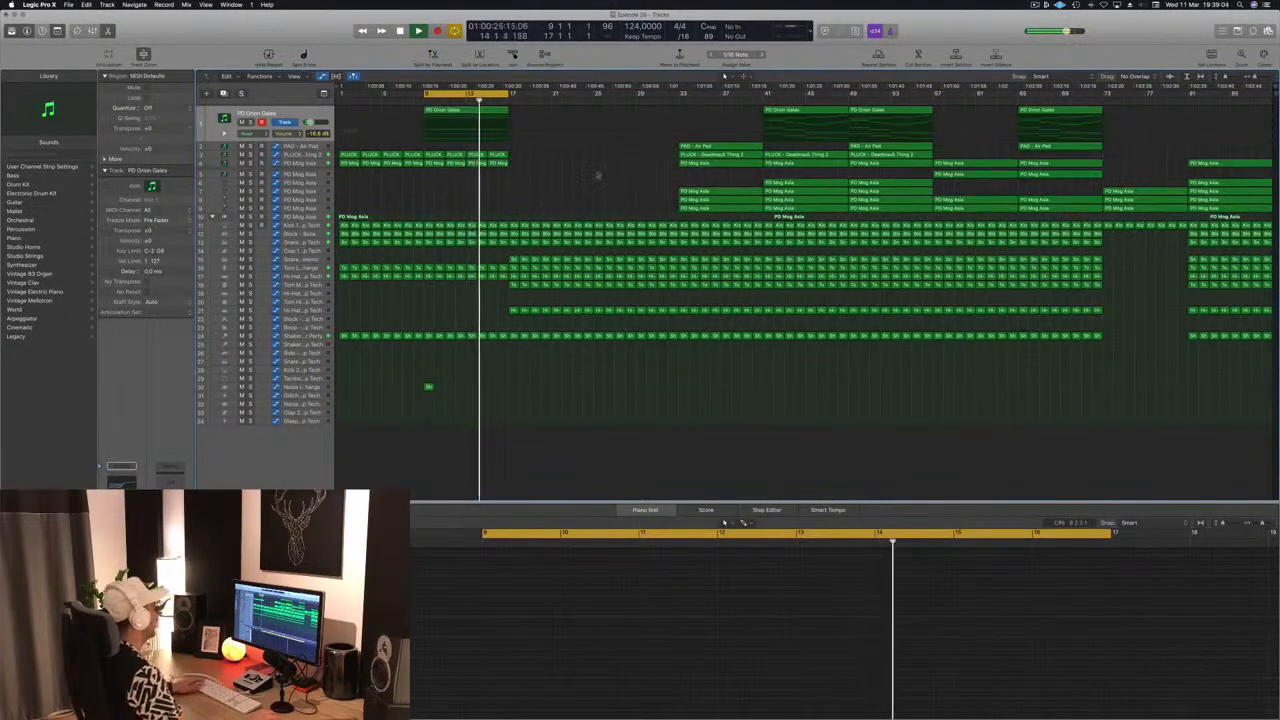
Restore the PLUCK and PD Mog Axis regions on tracks 3 and 4 between bars 17 and 33.
left_click_drag(343, 189, 531, 166)
left_click(467, 195)
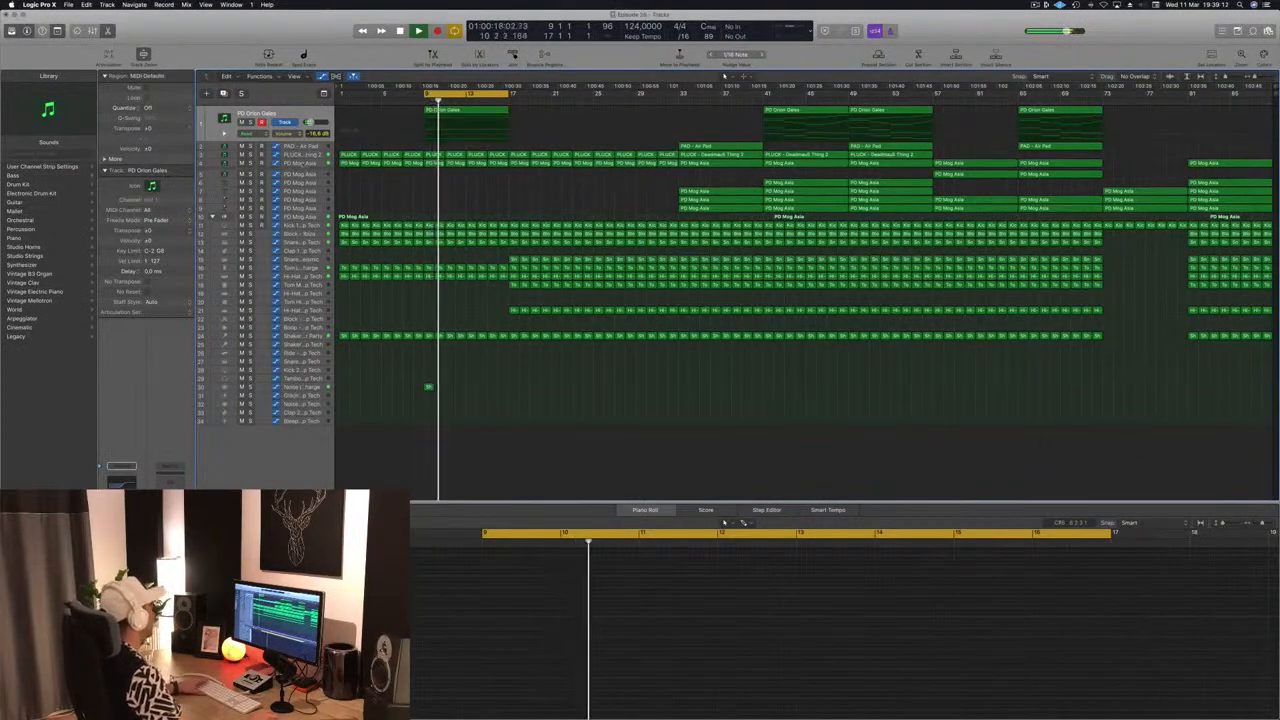
Reshape the PLUCK track's cutoff automation to climb from bar 9 to a peak at bar 17, and listen to it.
key("Down")
key("Down")
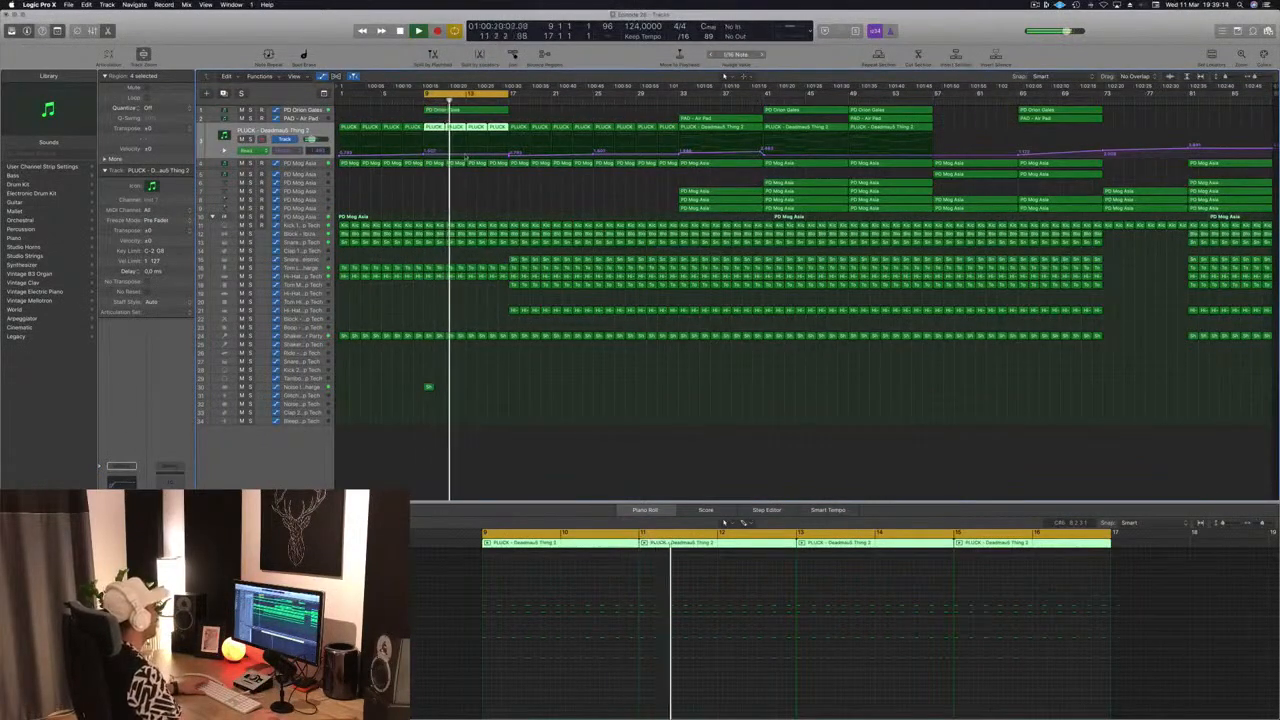
left_click(466, 156)
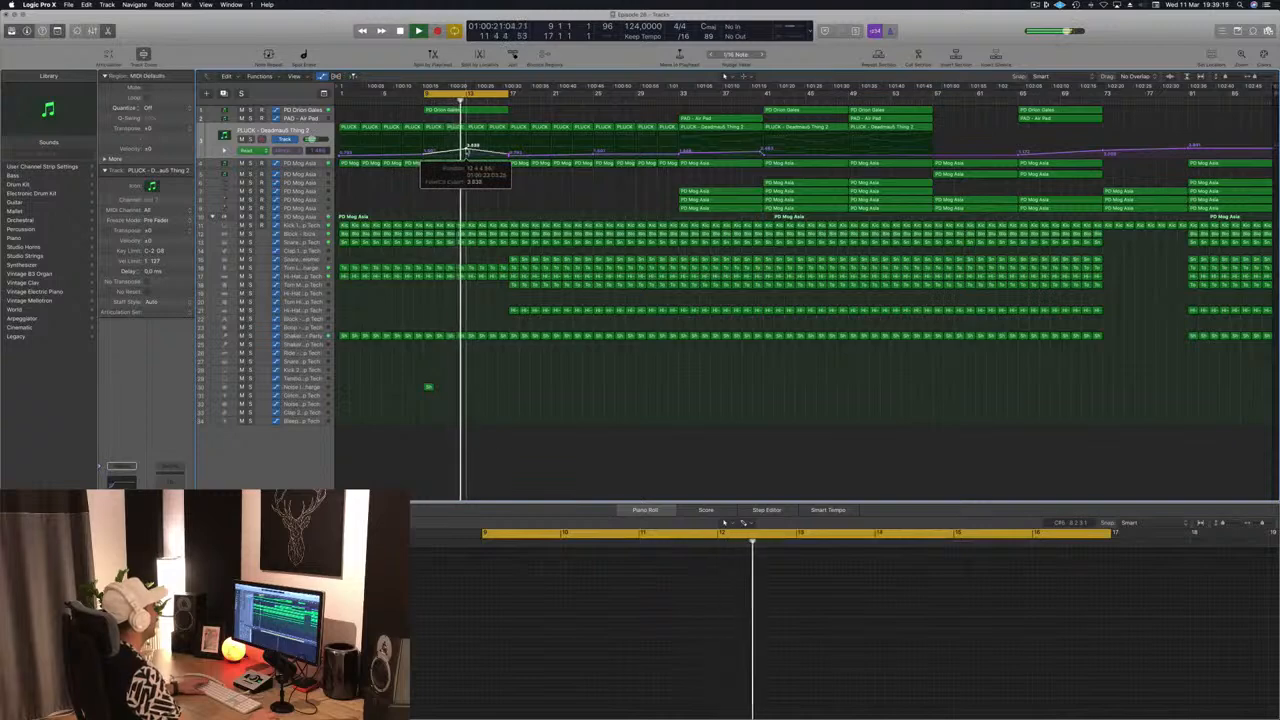
left_click_drag(466, 150, 467, 155)
key("space")
key("space")
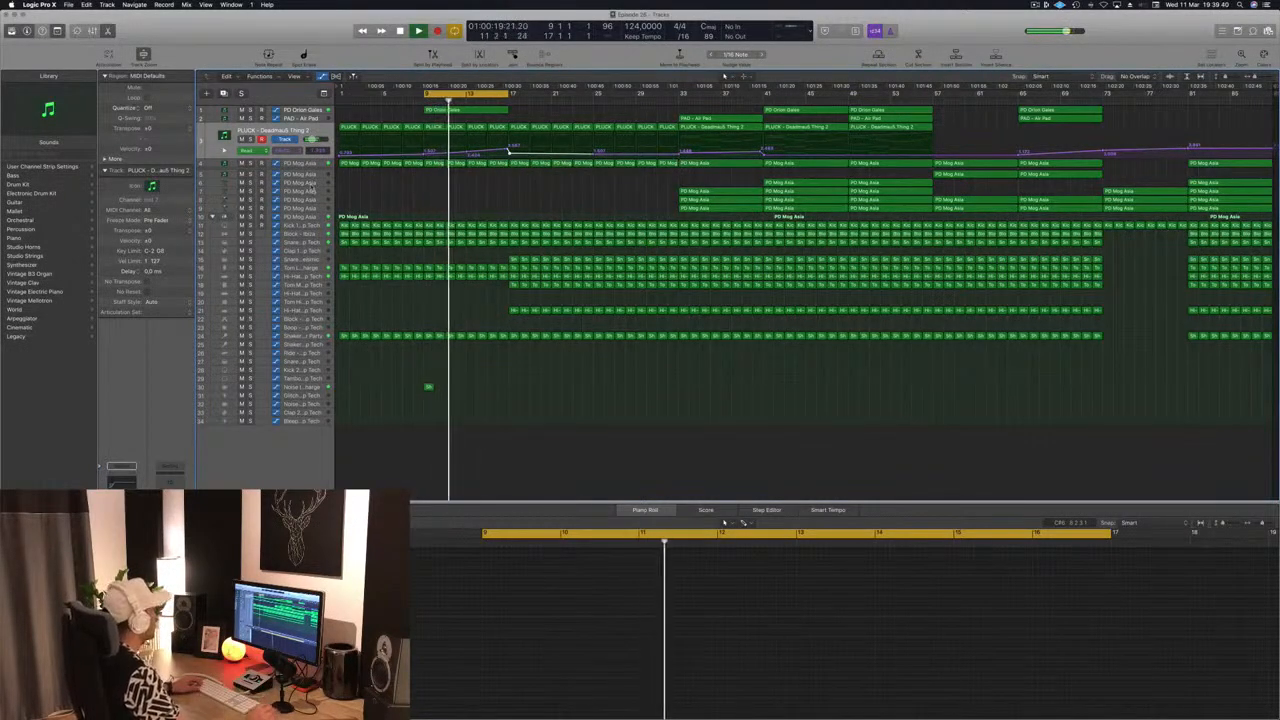
Copy track 6's PD Mog Axis region from bar 41 to bar 17 and cut the copy down to its first two bars.
left_click(287, 184)
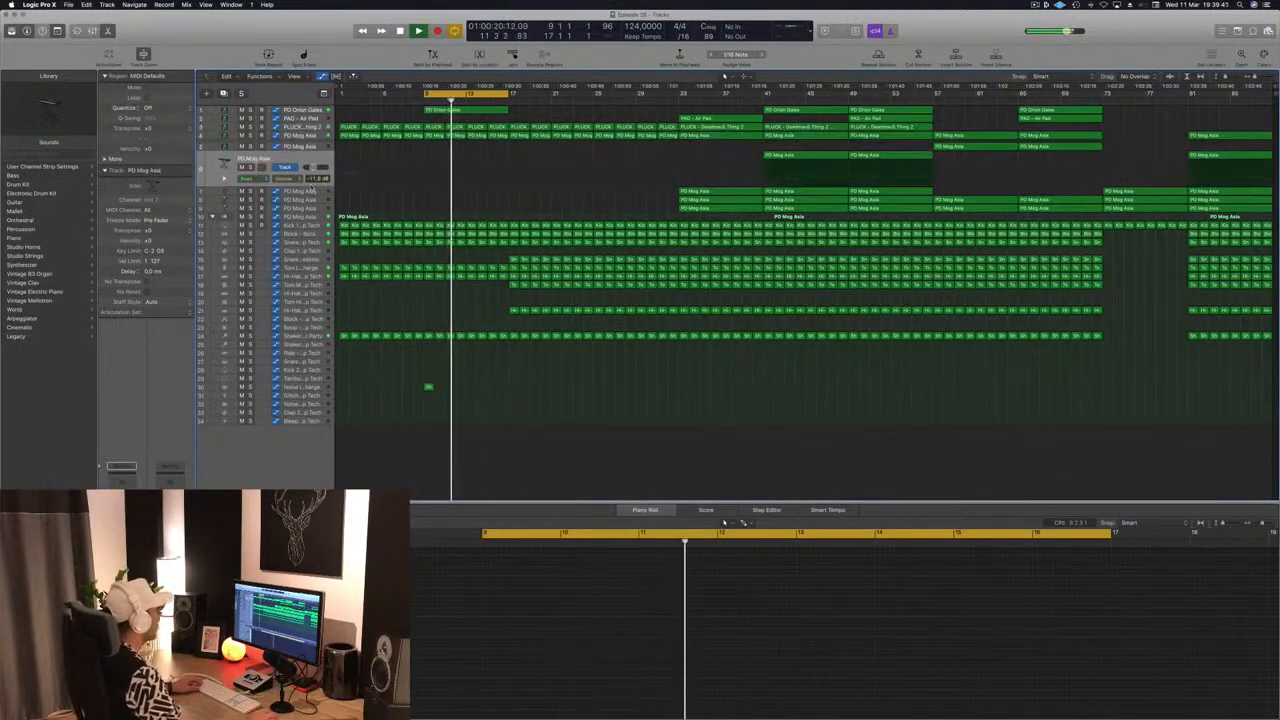
left_click(811, 155)
left_click_drag(811, 155, 560, 155)
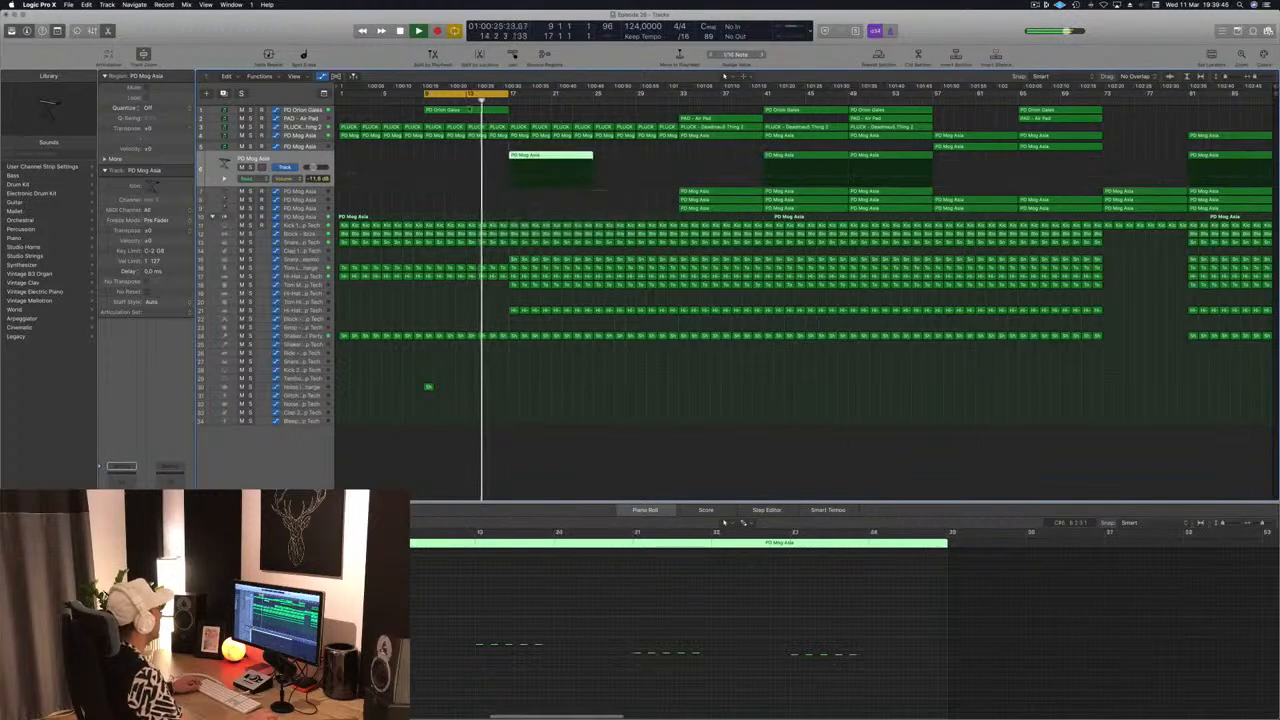
left_click(486, 110)
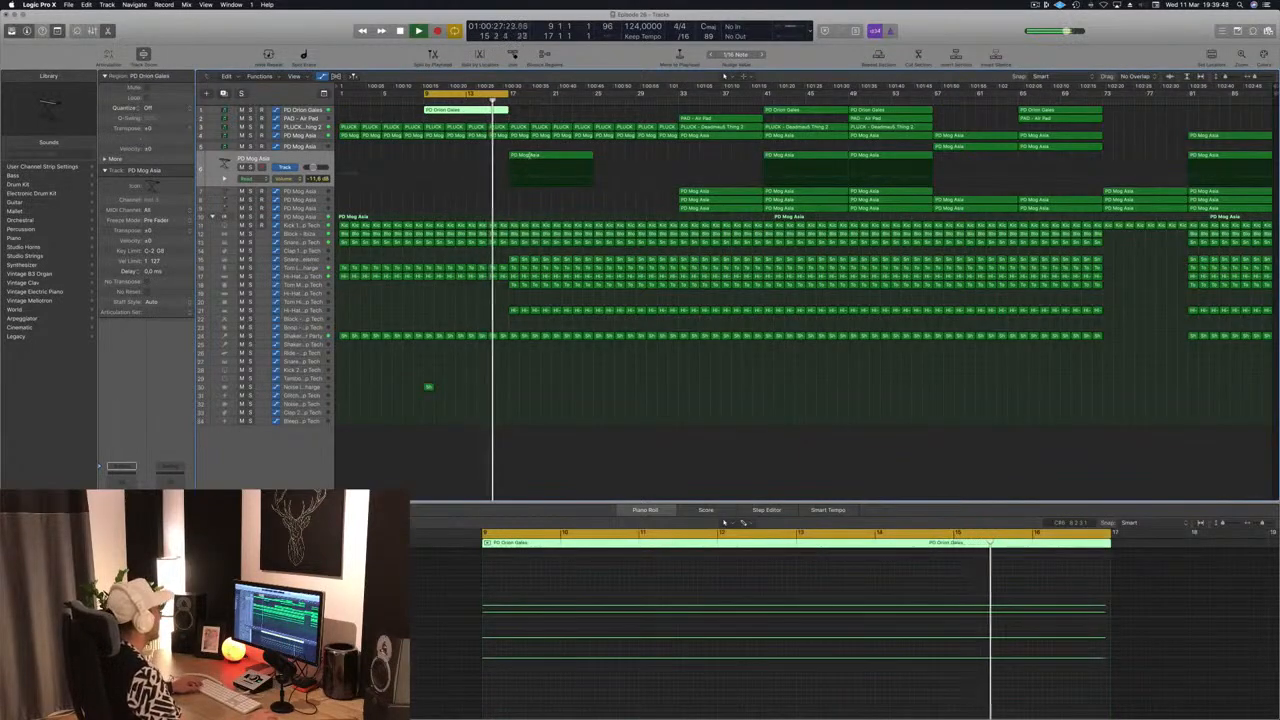
double_click(530, 159, "super")
key("BackSpace")
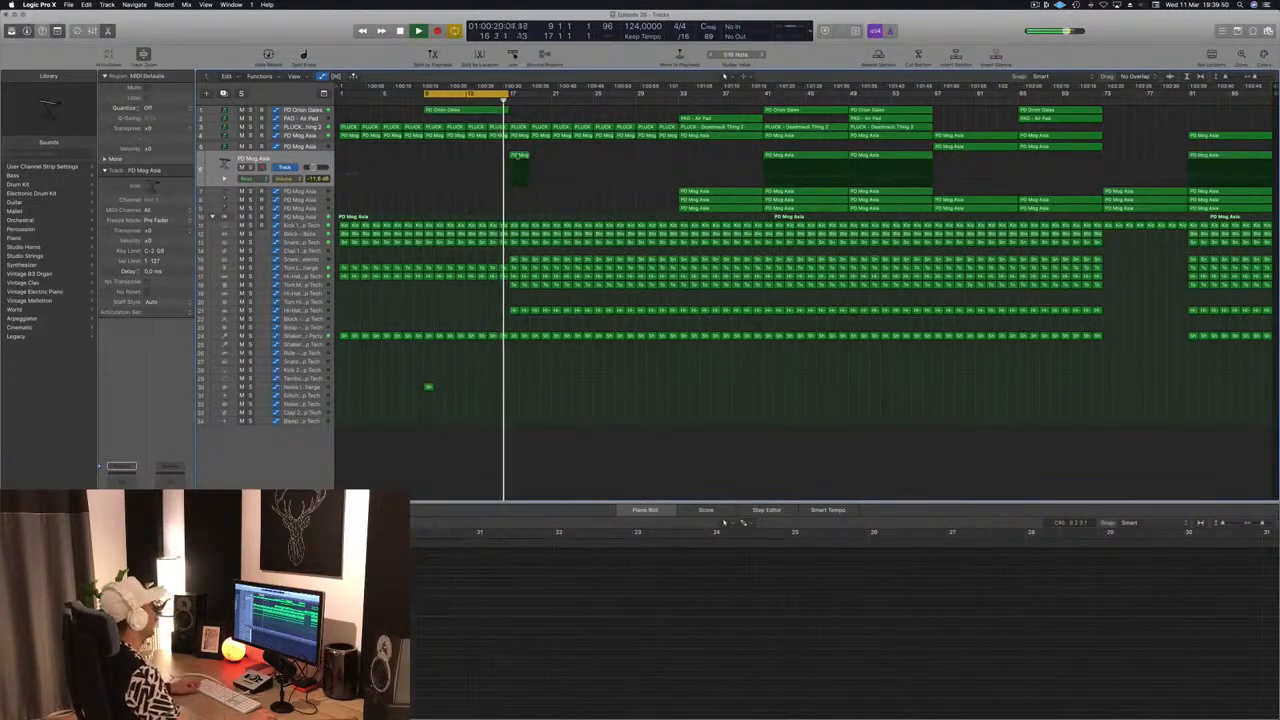
Set the cycle range to bars 17 to 29 and copy the noise impact region from bar 9 to bar 17.
left_click_drag(510, 96, 611, 98)
left_click_drag(428, 387, 513, 387)
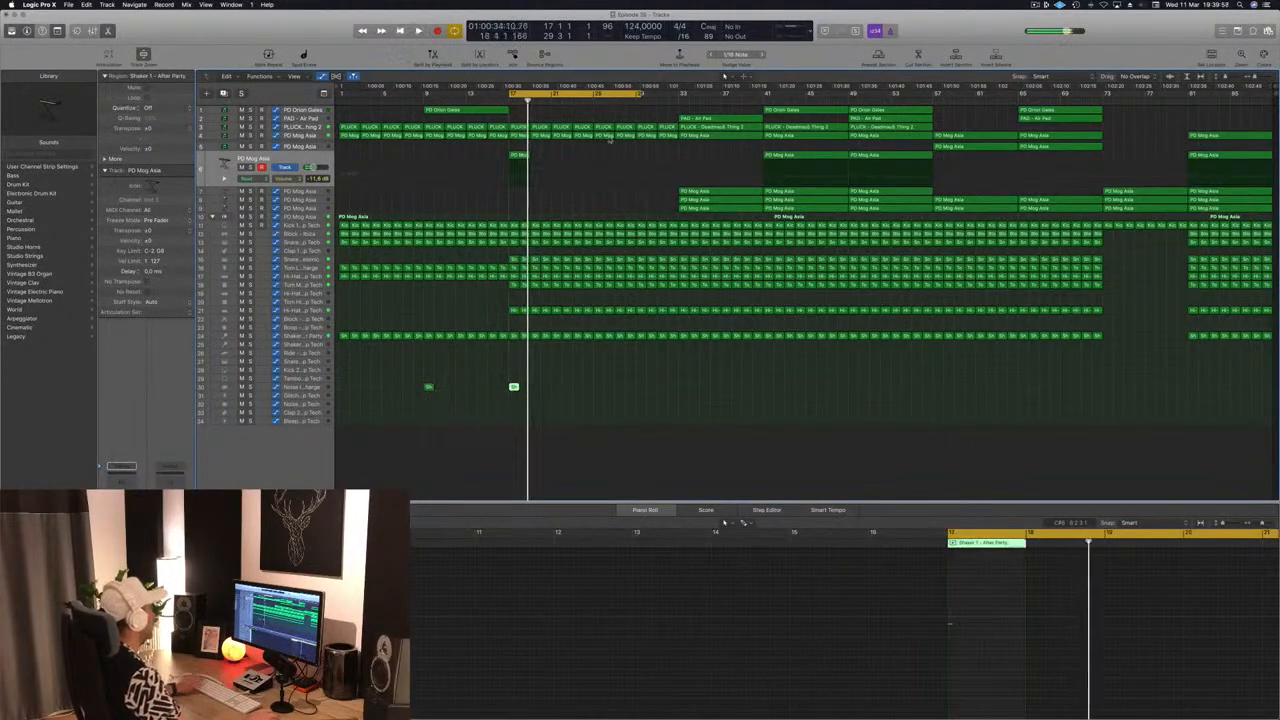
left_click(519, 157)
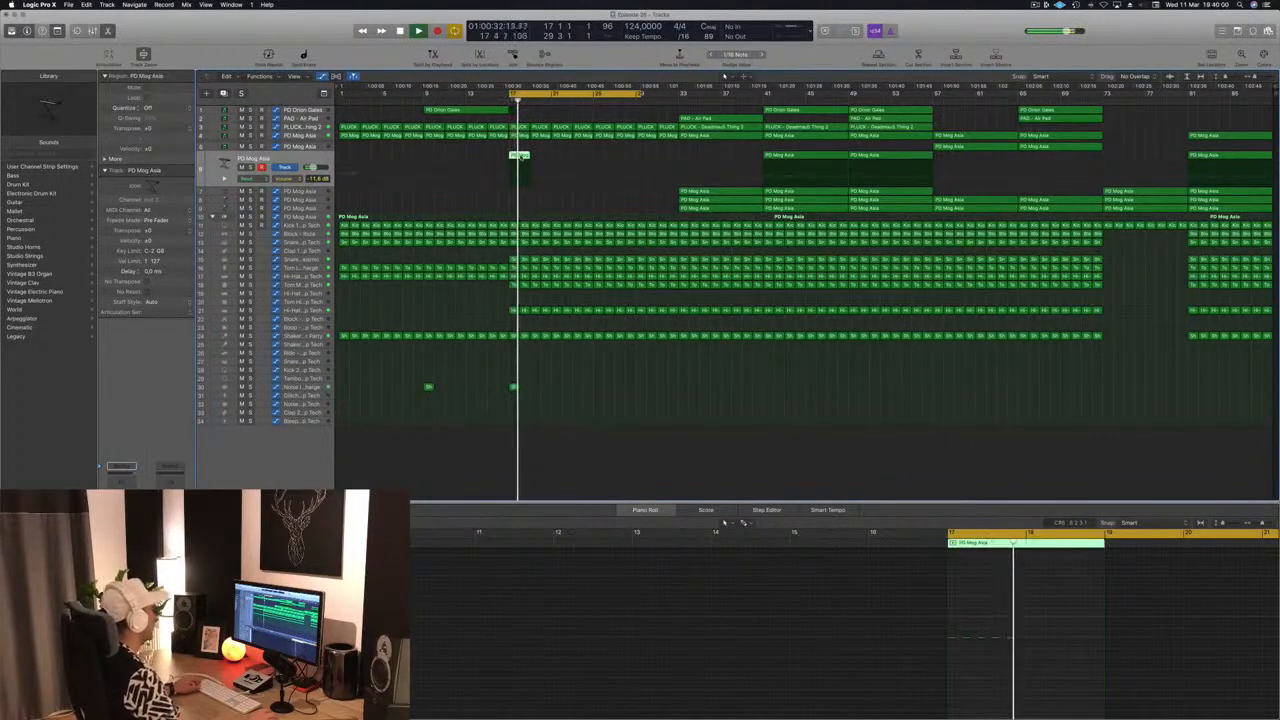
Examine the PD Mog Axis regions at bars 33 and 41 on tracks 7 to 9 and compare them with the section from bar 17.
left_click(738, 190)
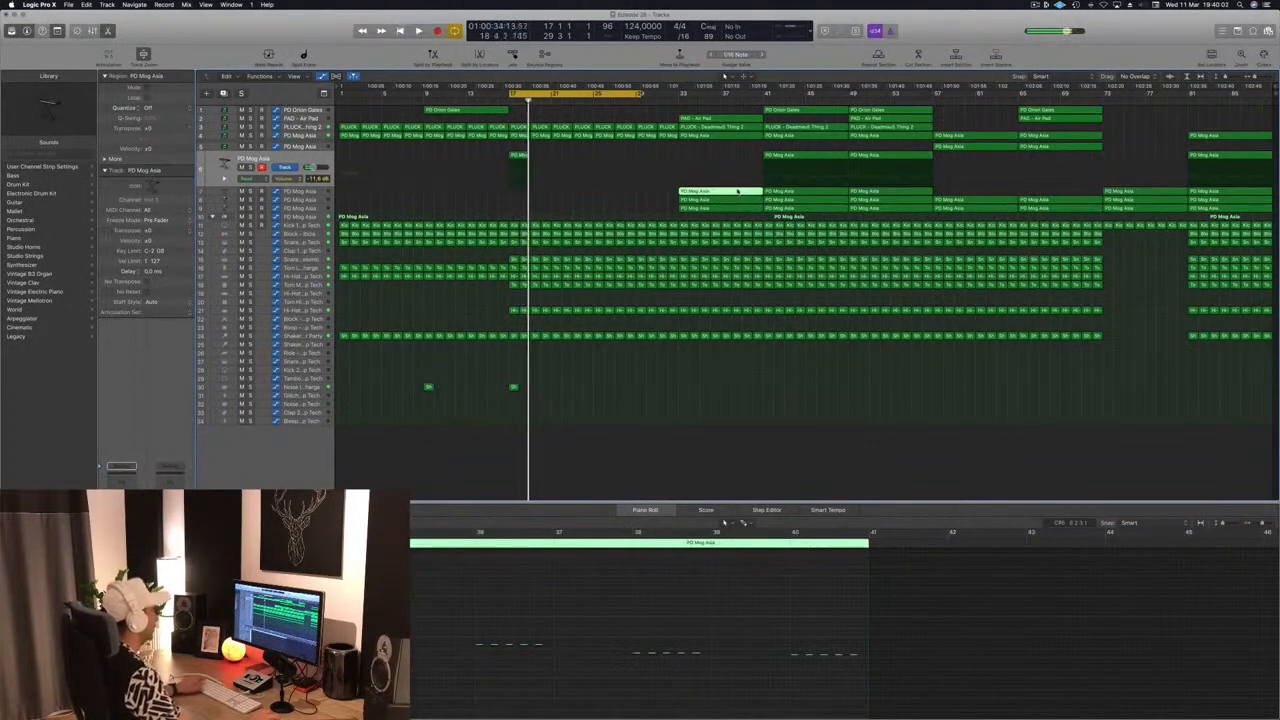
key("Return")
left_click(739, 200)
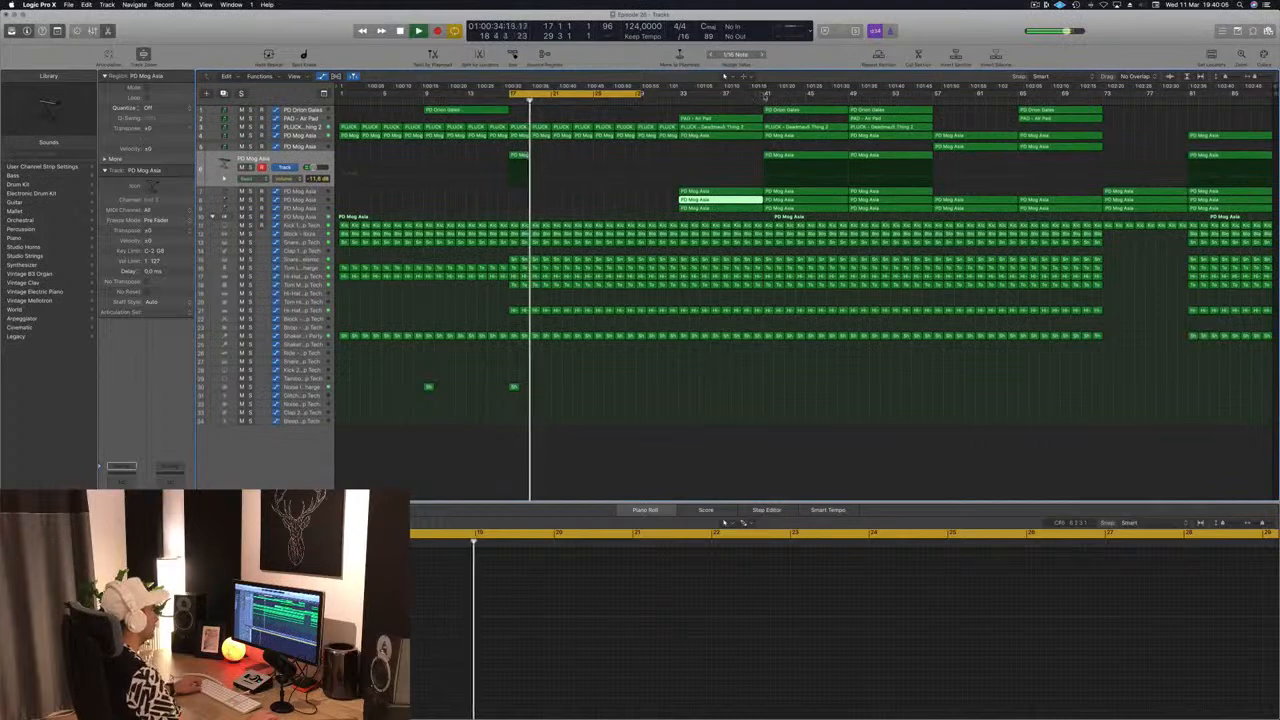
left_click(760, 100)
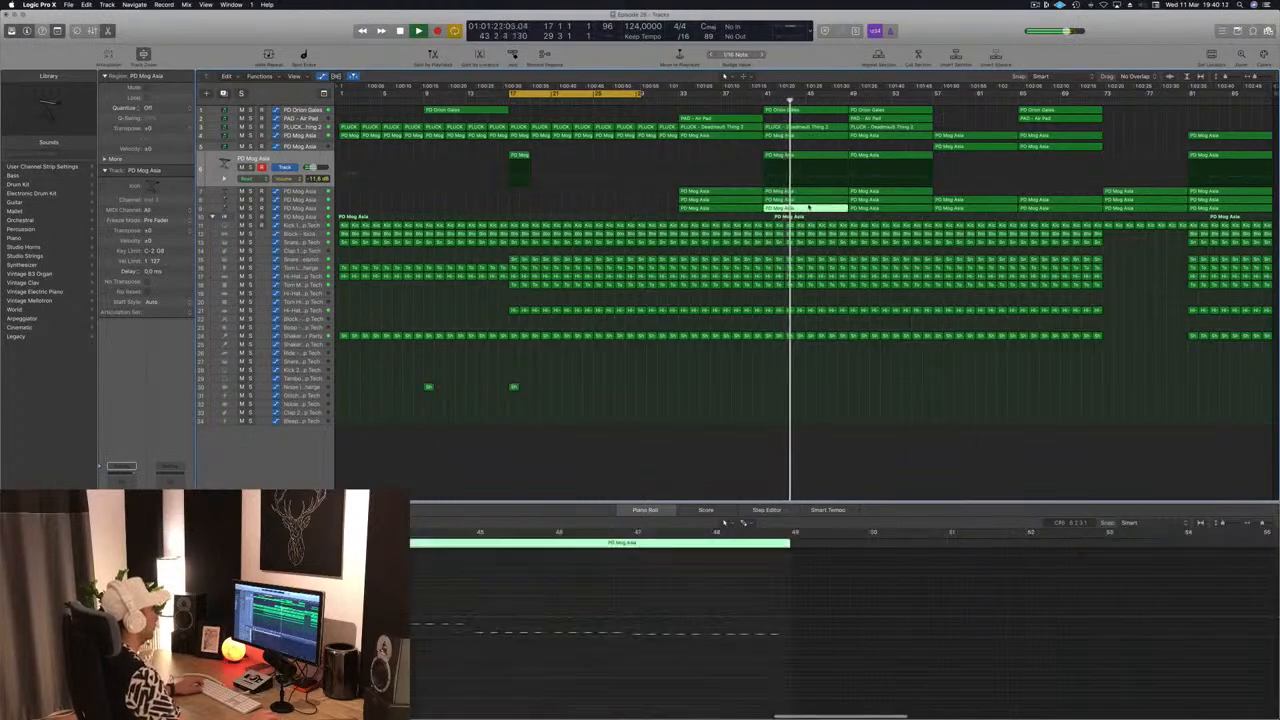
key("space")
key("space")
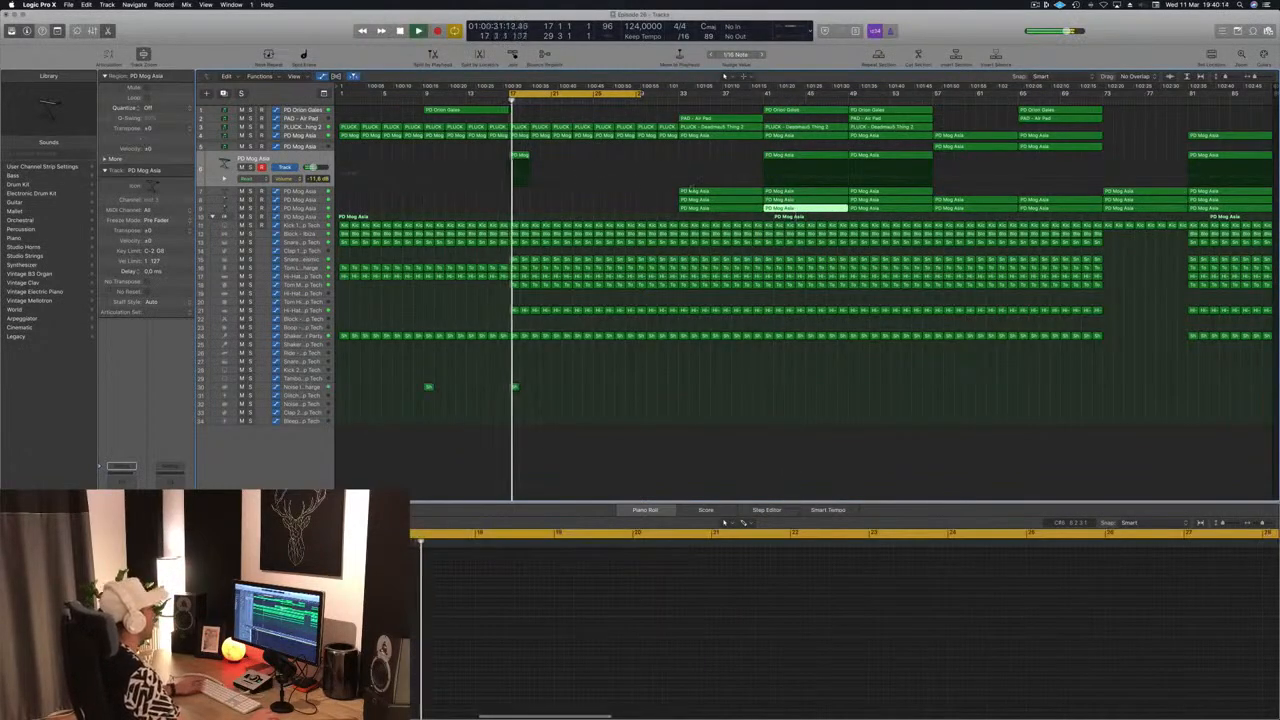
left_click(727, 192)
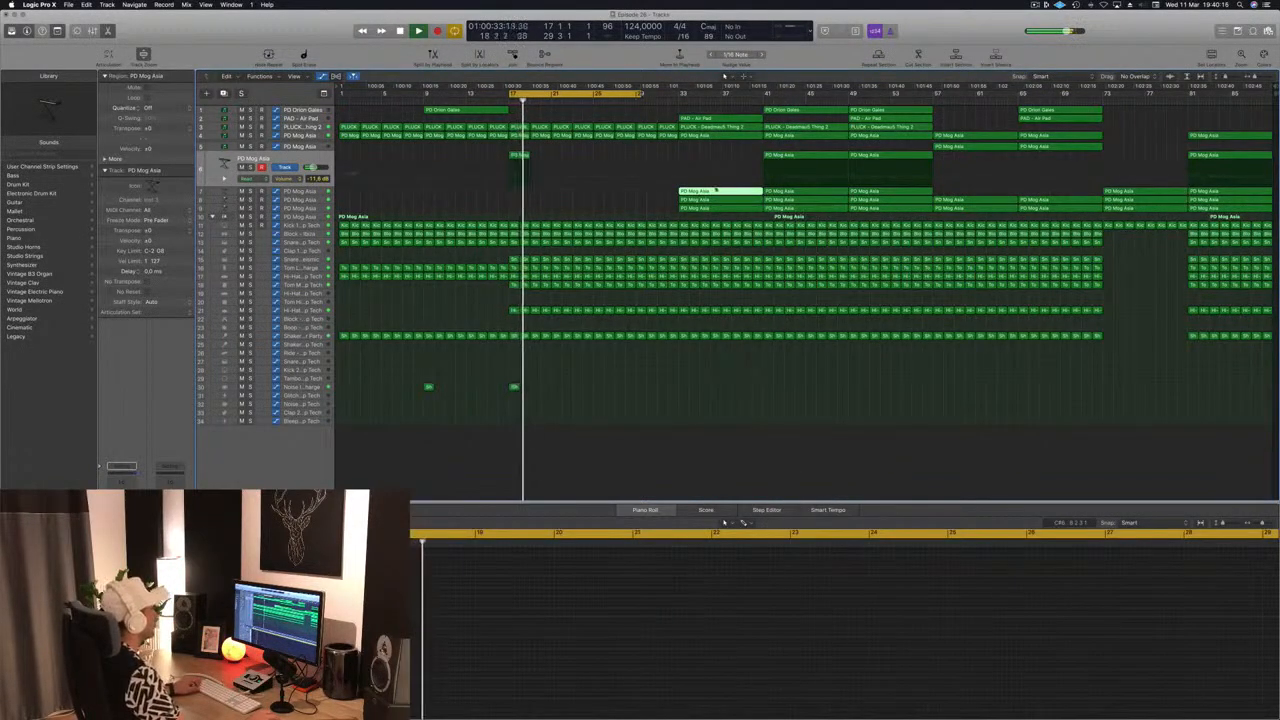
scroll(609, 674, "down", 1)
scroll(634, 674, "left", 2)
scroll(636, 674, "right", 3)
scroll(637, 673, "right", 2)
scroll(637, 672, "left", 2)
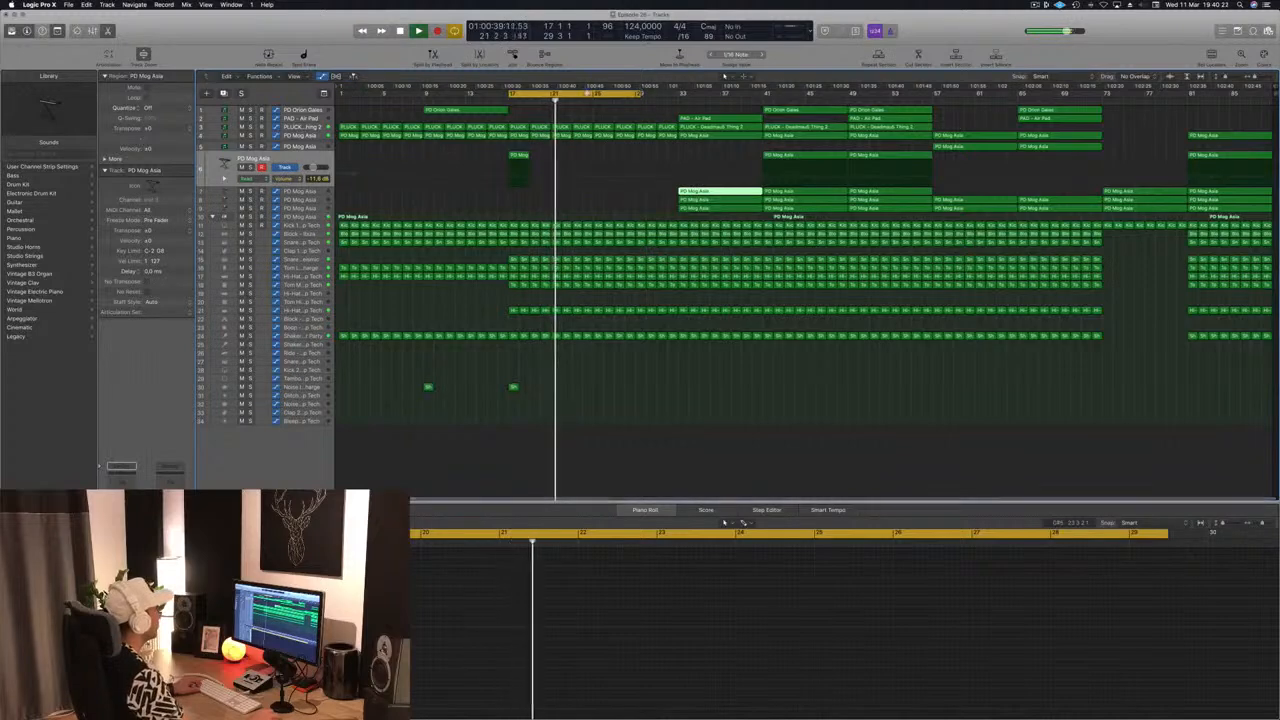
Move track 7's PD Mog Axis region from bar 33 to bar 17, trimmed to two bars, and duplicate both short regions at bar 21.
left_click_drag(712, 191, 543, 192)
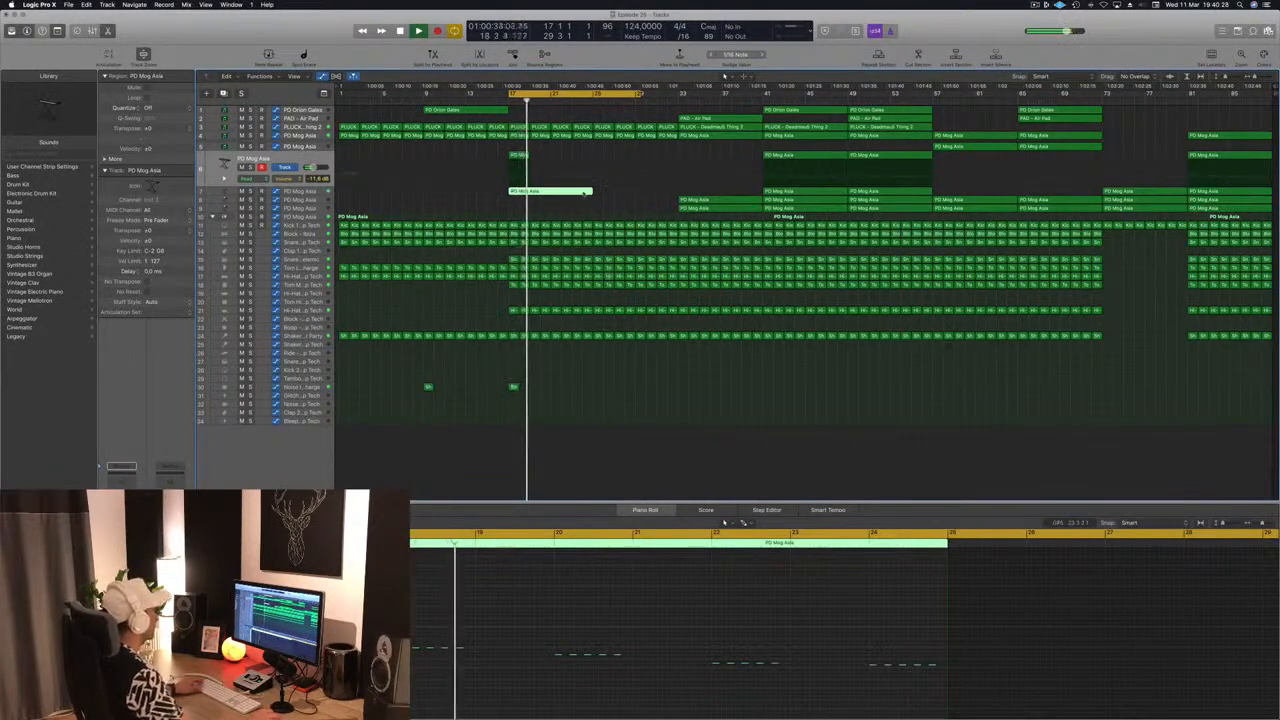
double_click(529, 191, "super")
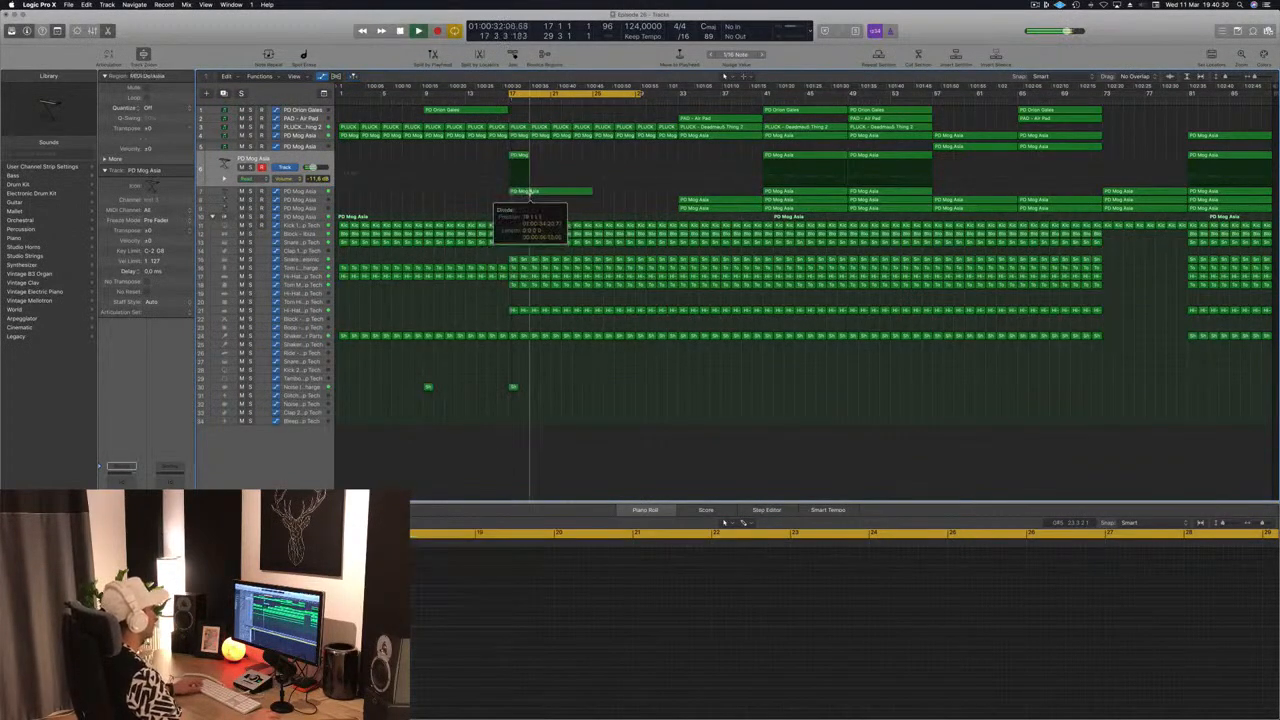
key("Delete")
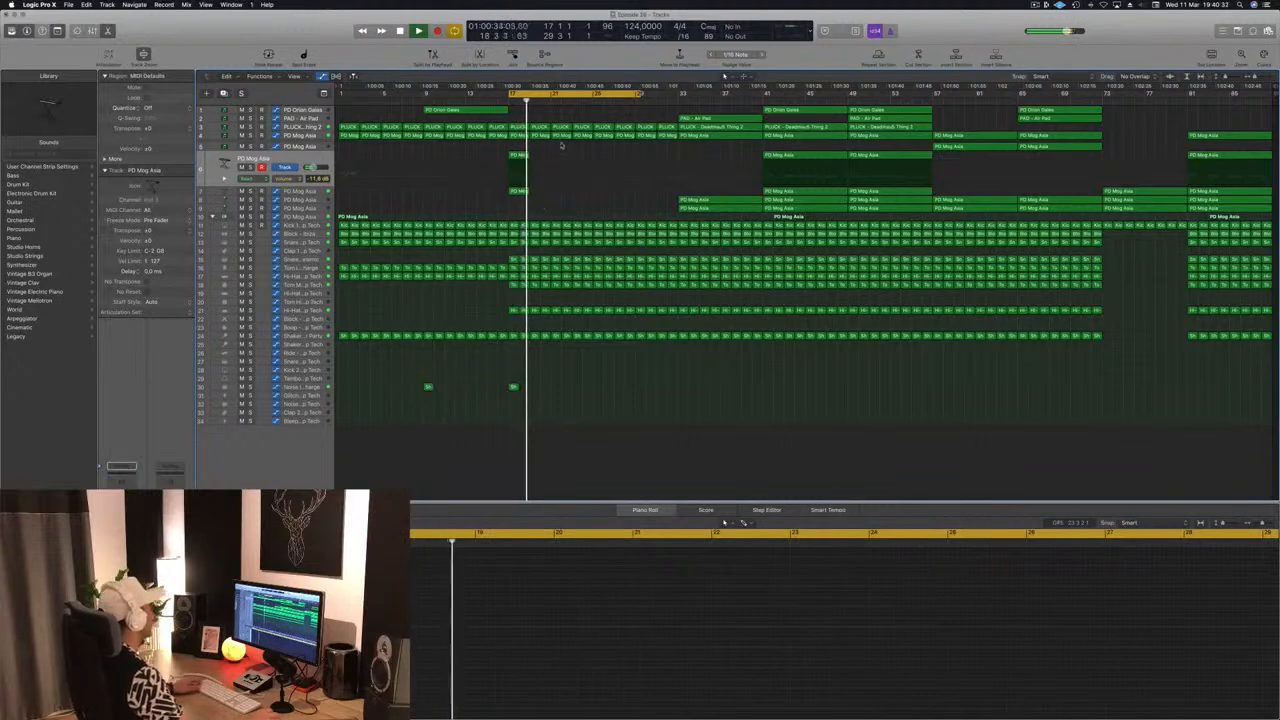
left_click_drag(519, 156, 562, 157)
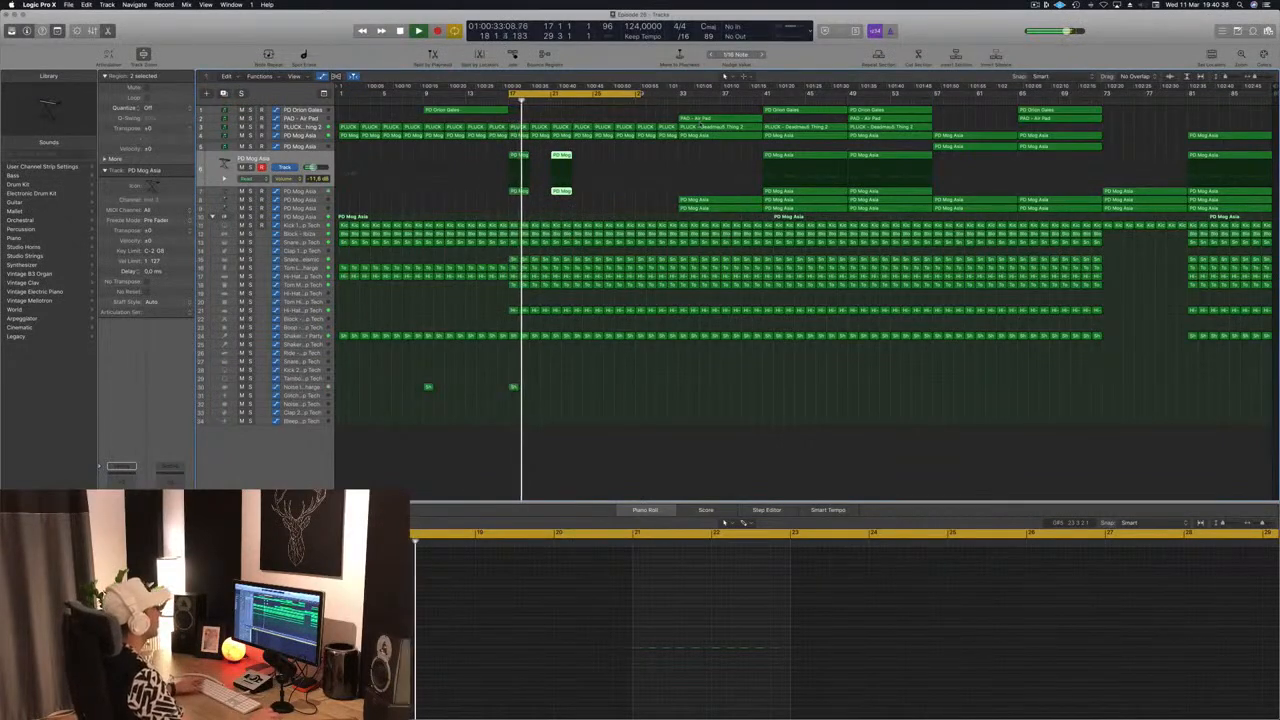
Copy the PAD - Air Pad region from bar 33 to bar 17 and delete the copy's chord at bars 21 to 23.
left_click_drag(712, 119, 548, 119)
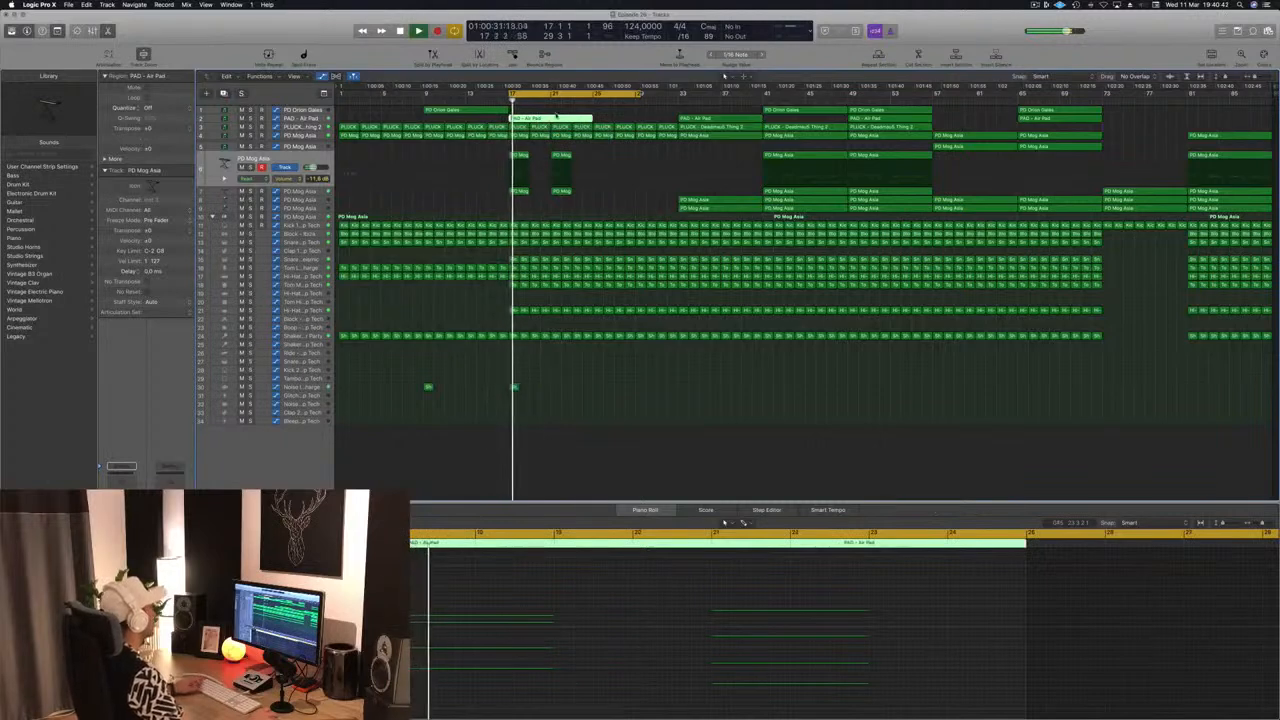
left_click_drag(687, 591, 775, 682)
key("Delete")
scroll(628, 622, "down", 1)
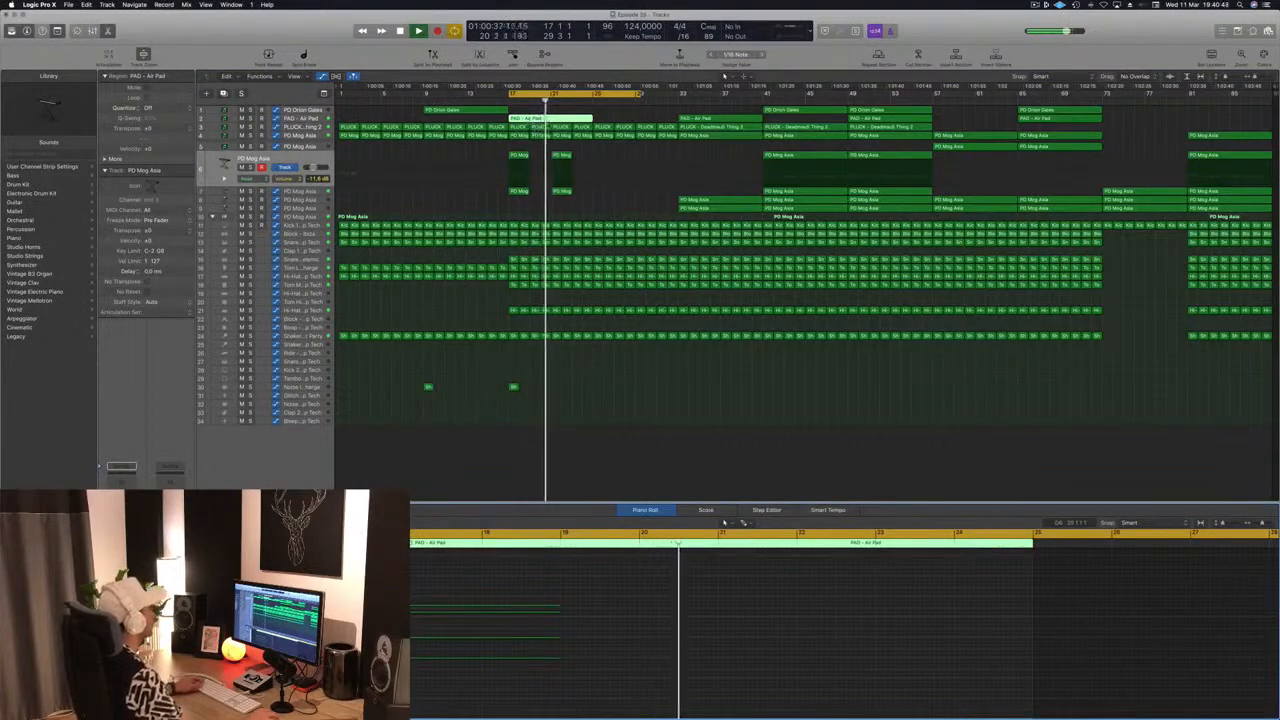
Split the Air Pad region at bar 21, replace its second half with a copy of the first, and save the project.
left_click(556, 119)
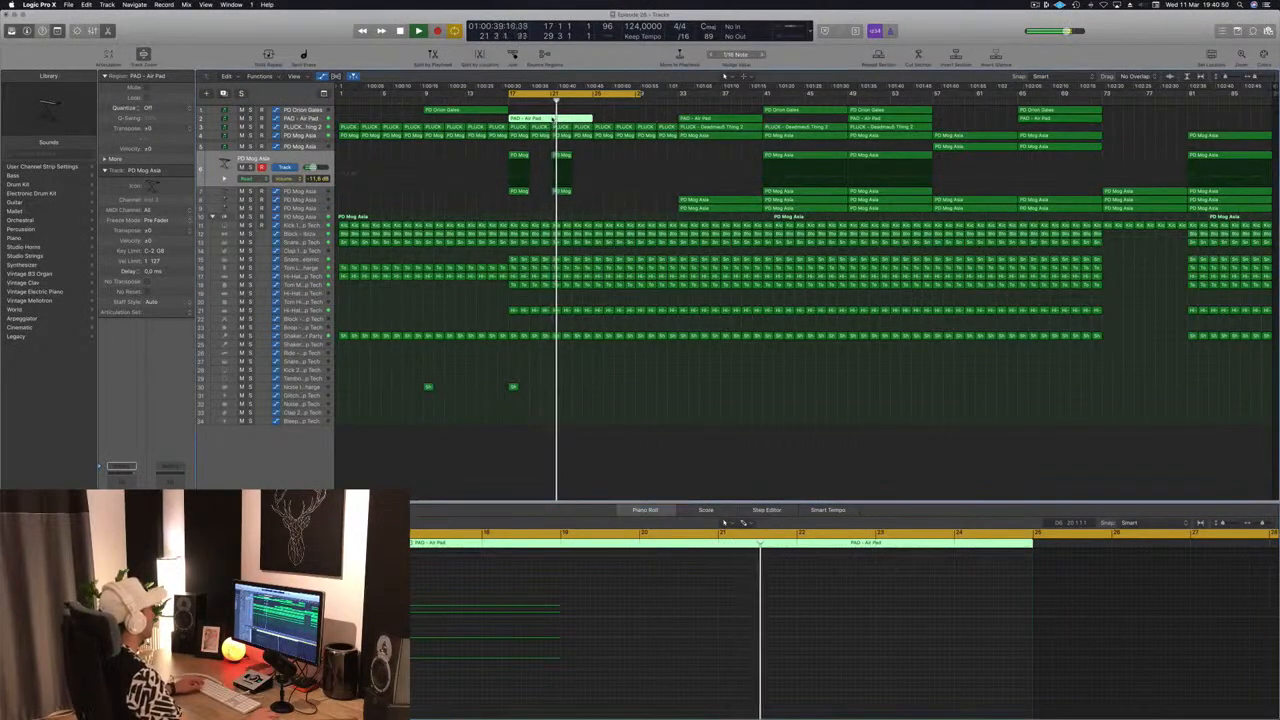
key("x")
left_click(549, 118, "super")
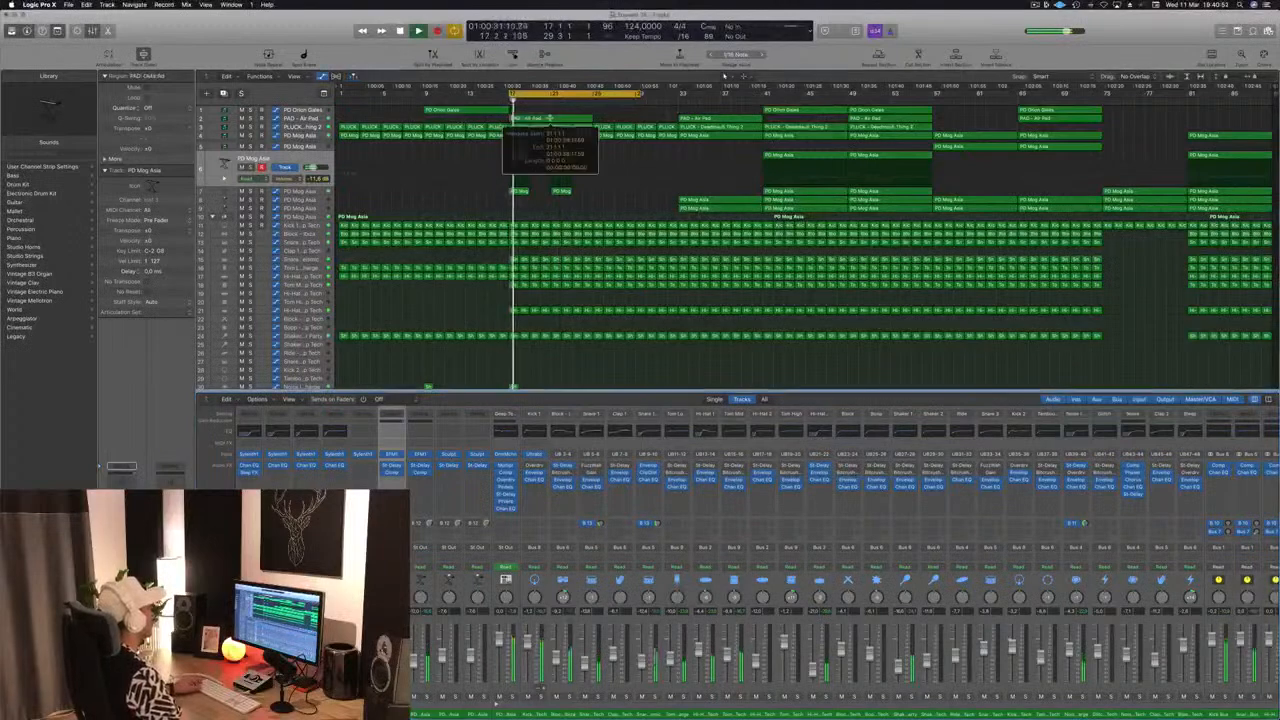
left_click_drag(530, 118, 570, 121)
key("super+s")
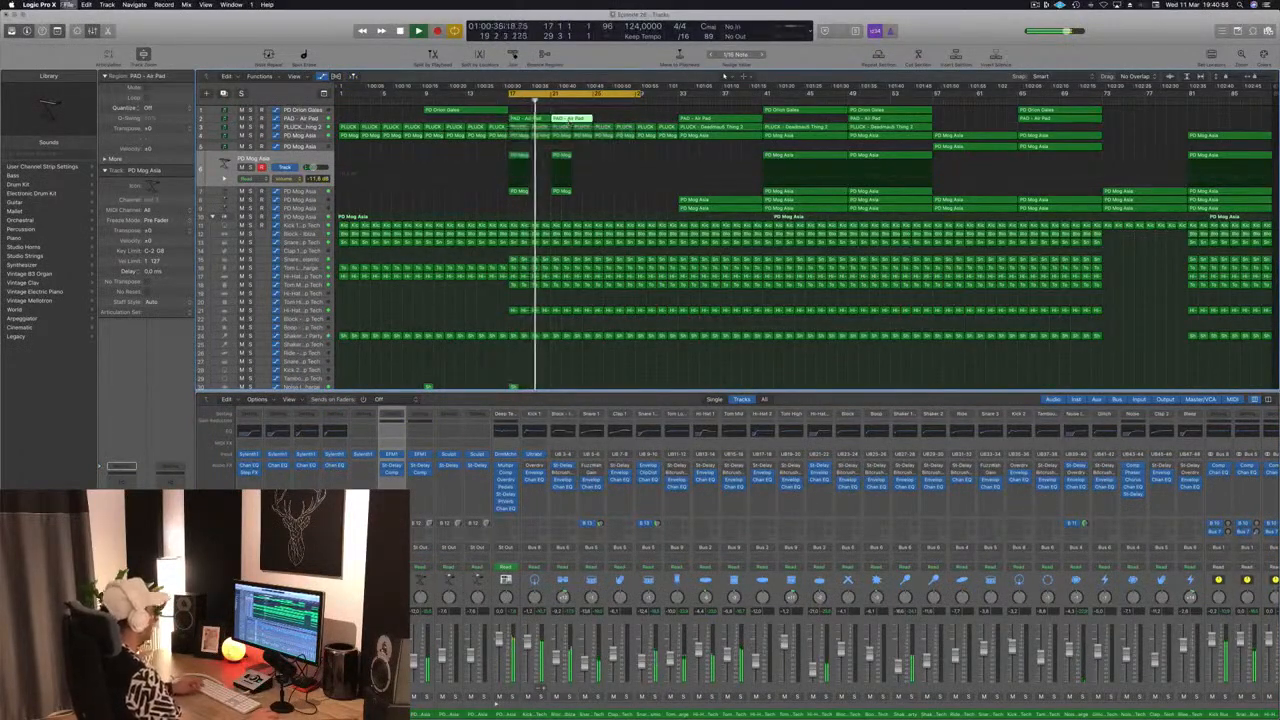
key("x")
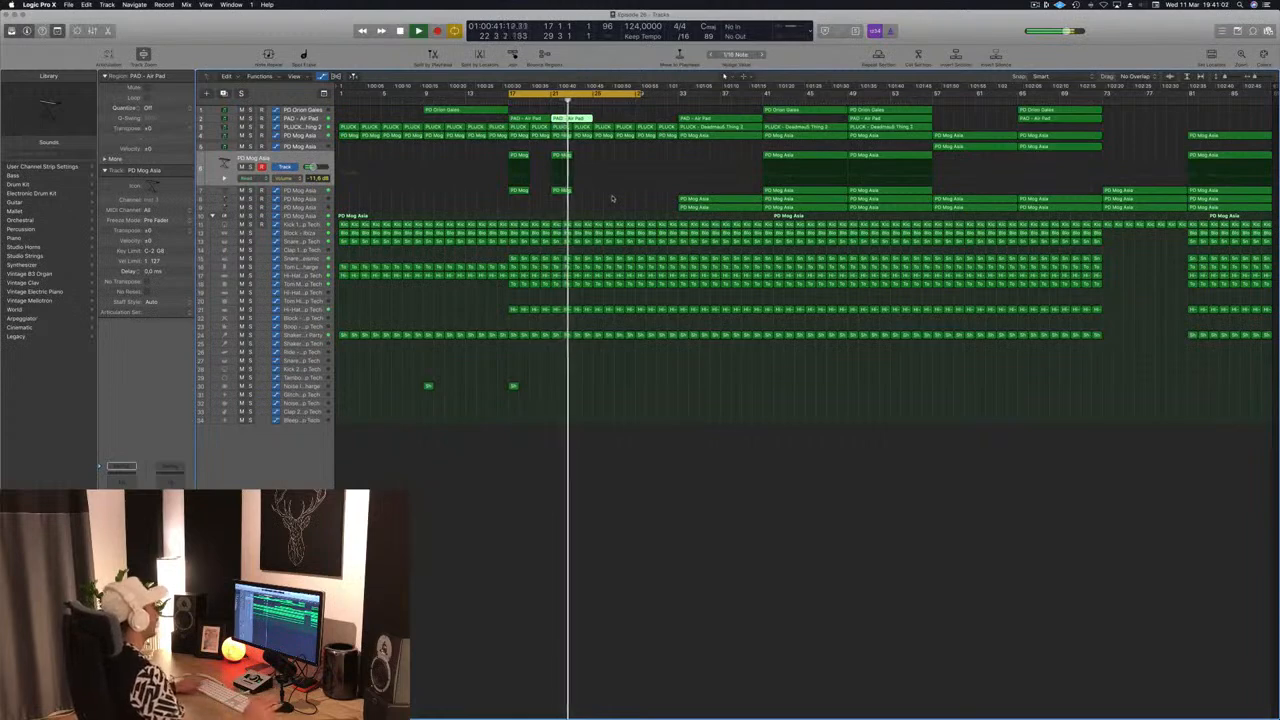
Extend the cycle range to bars 17 to 33 and play the section.
left_click_drag(640, 92, 681, 96)
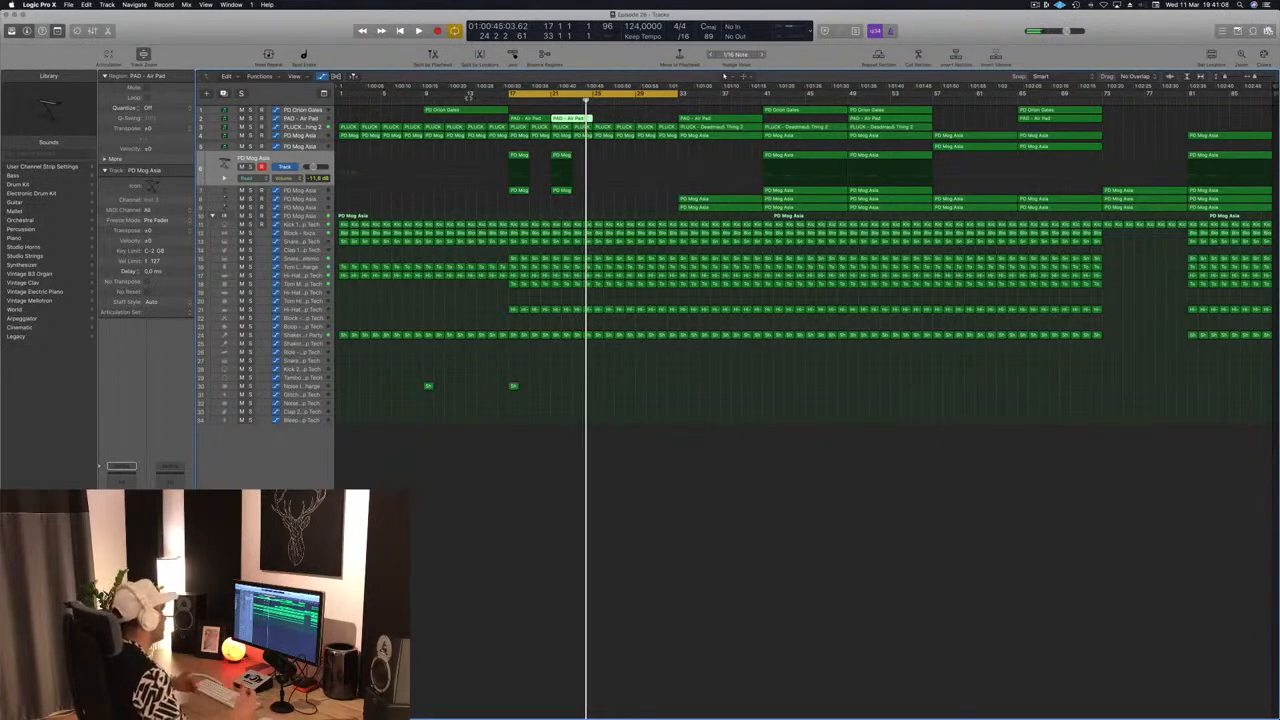
key("space")
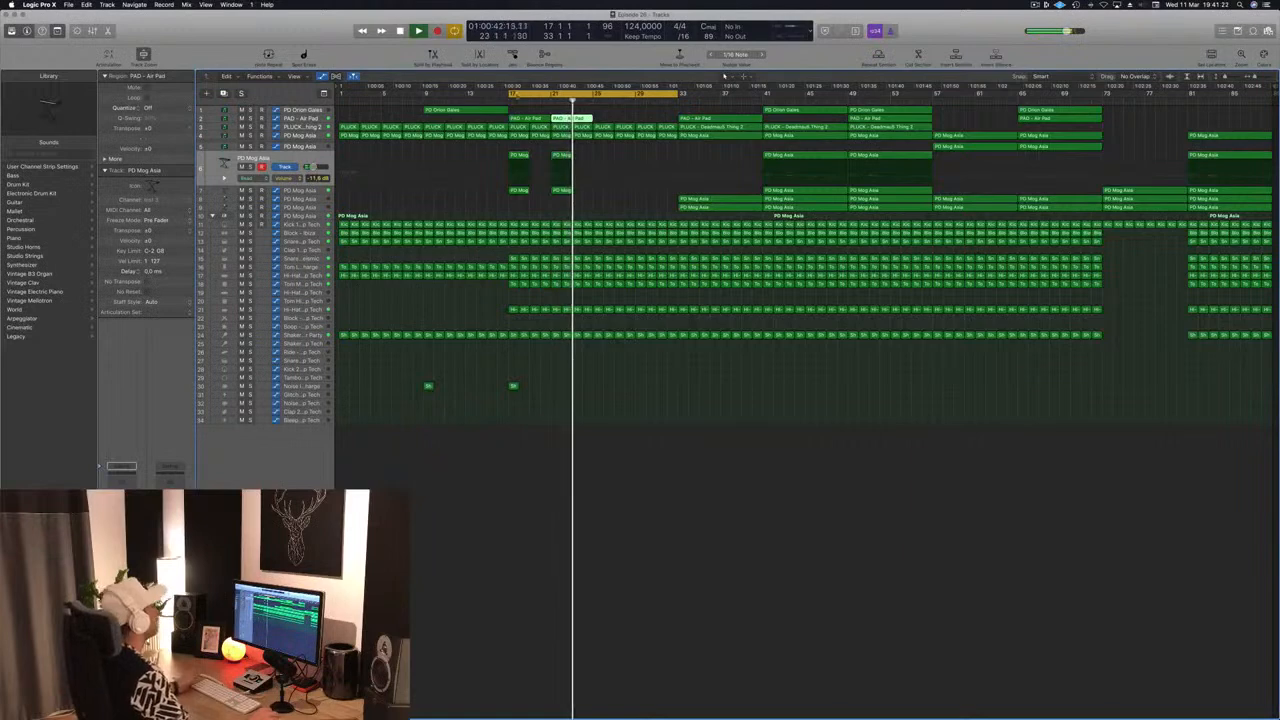
left_click(622, 120)
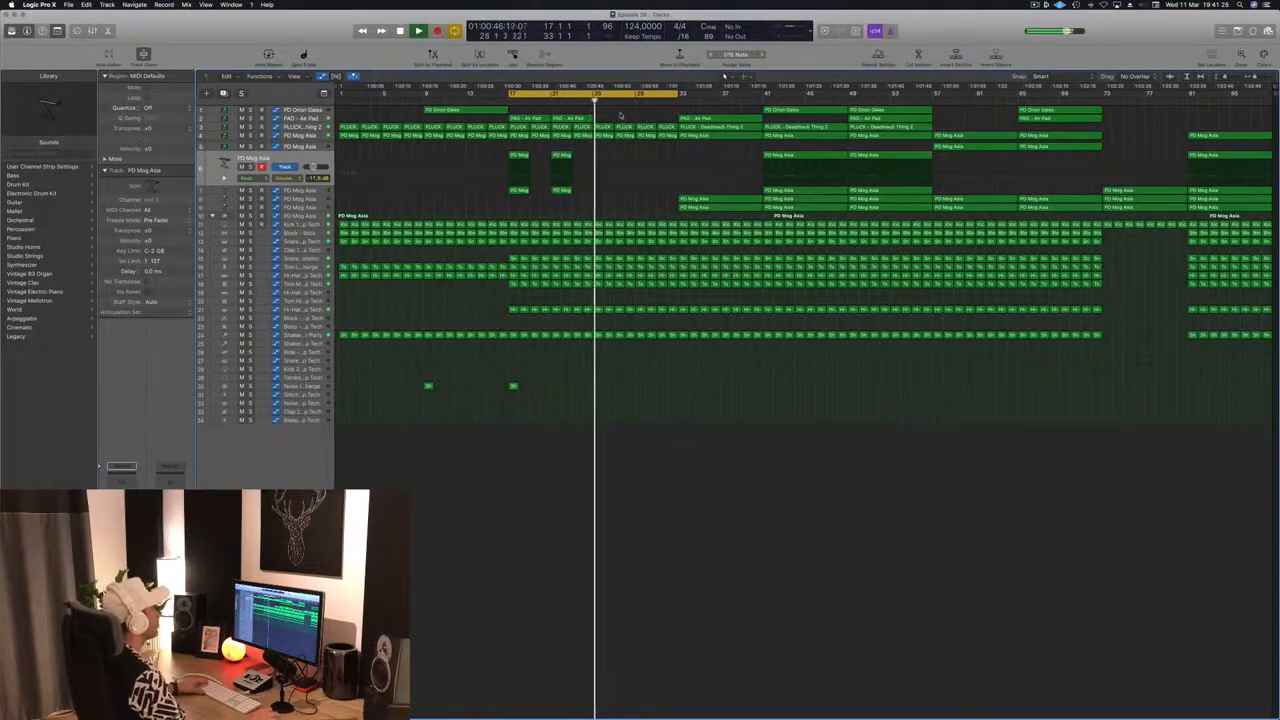
Try a copy of track 5's PD Mog Axis region from bar 57 at bar 25.
left_click(968, 148)
left_click_drag(970, 148, 636, 152)
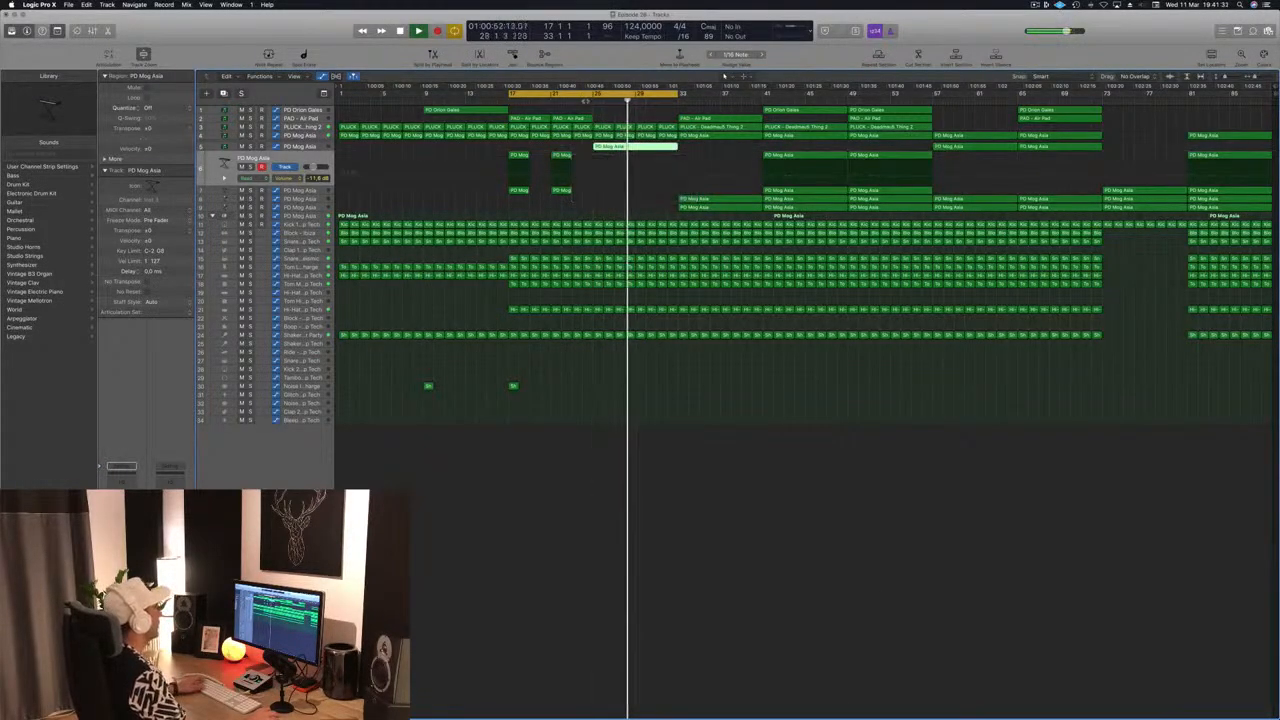
left_click(302, 146)
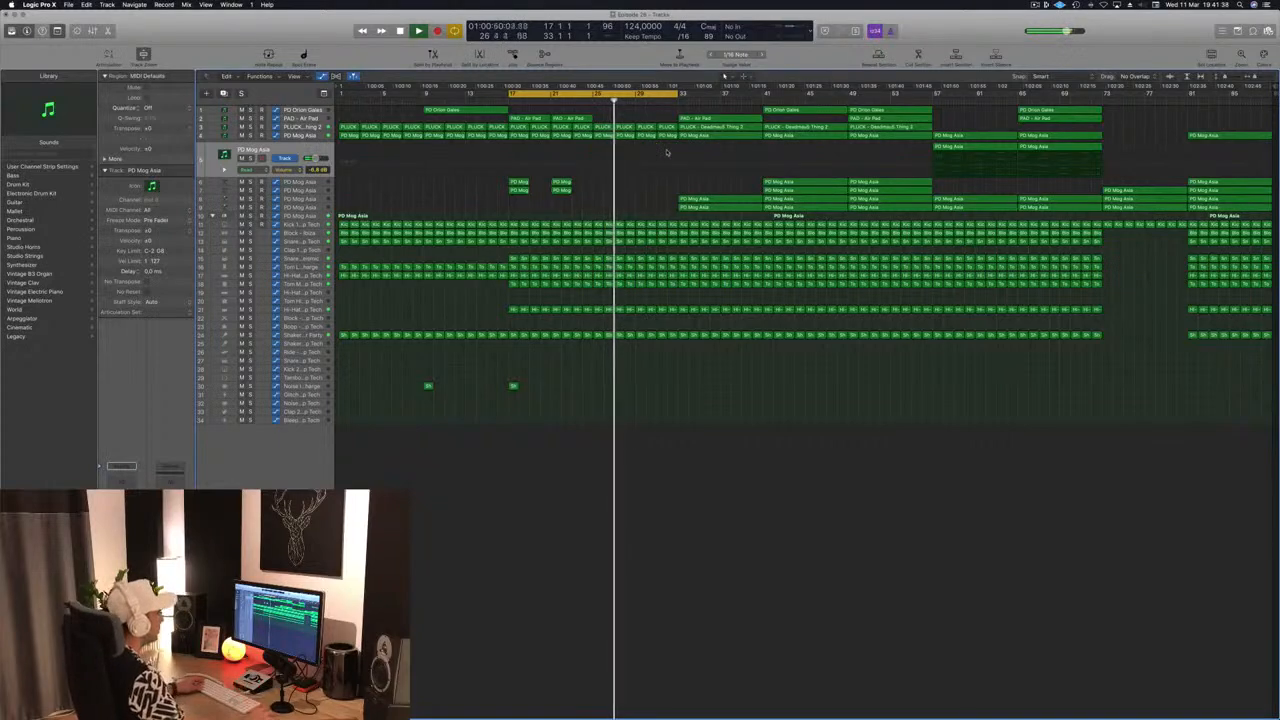
Move track 9's PD Mog Axis region from bar 33 to bar 25, arrange it as four two-bar regions up to bar 33, and select its track.
left_click_drag(714, 205, 622, 207)
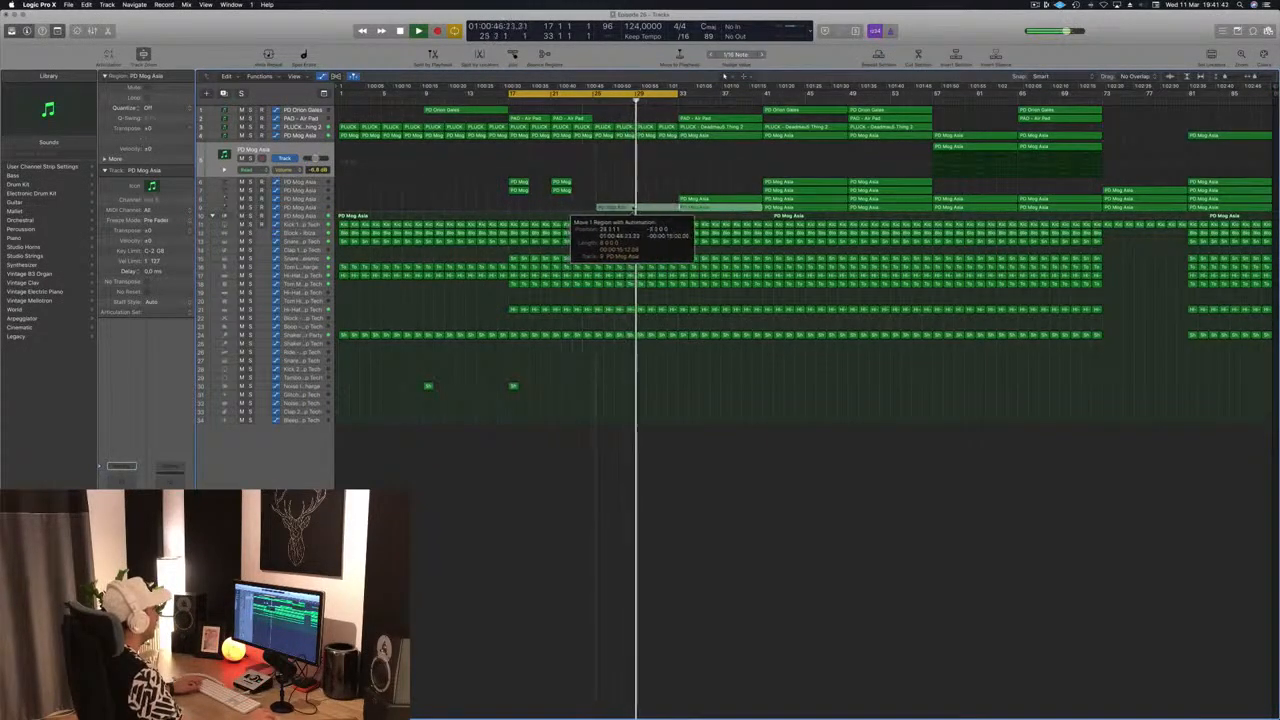
left_click(628, 179)
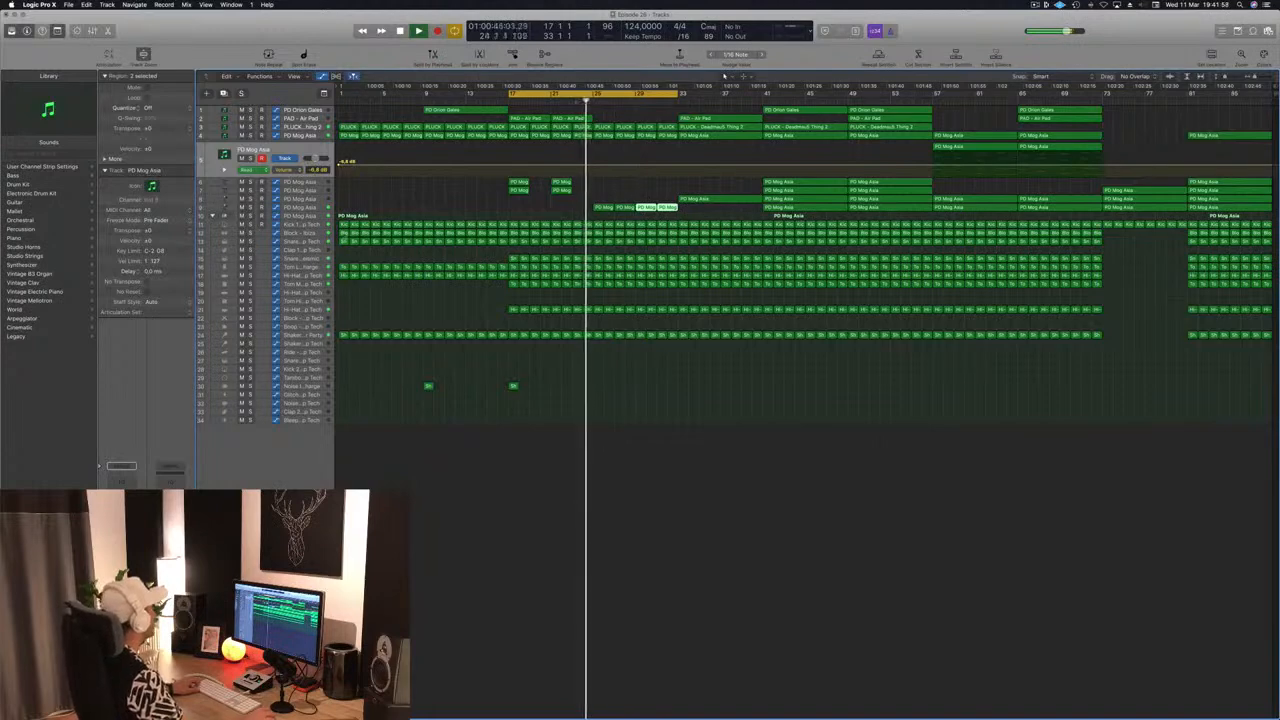
left_click(312, 208)
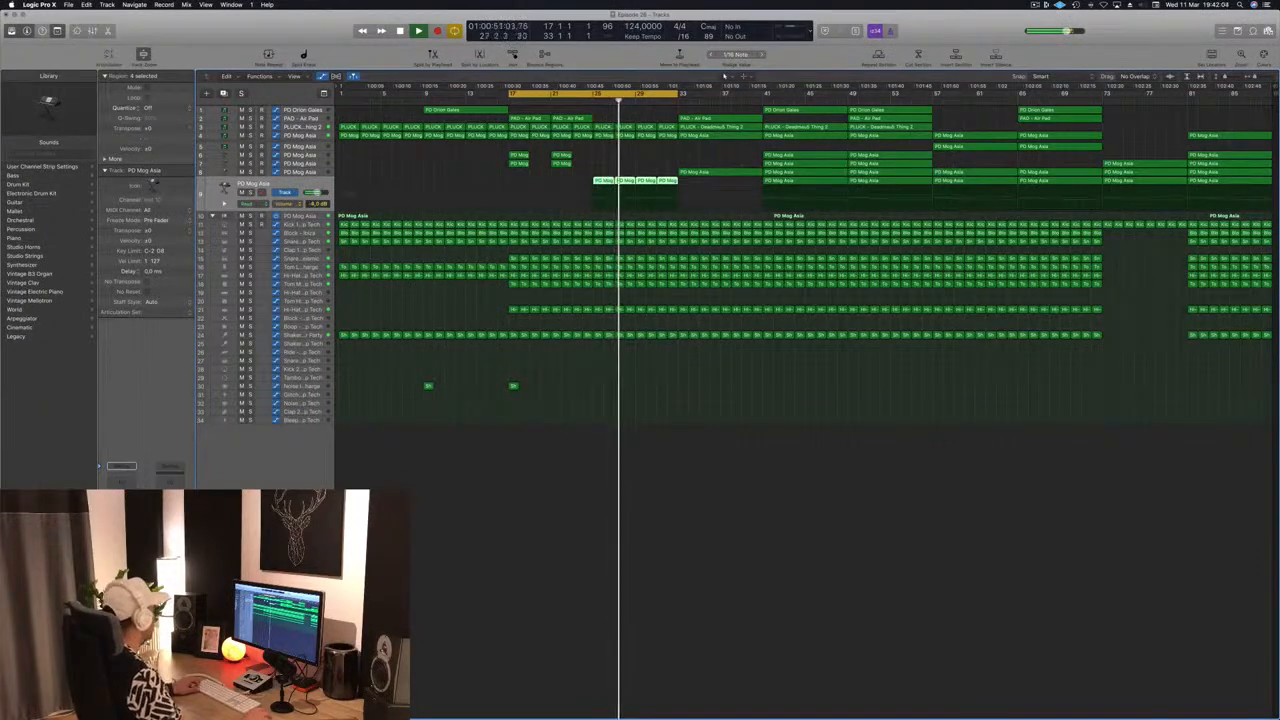
left_click(560, 512)
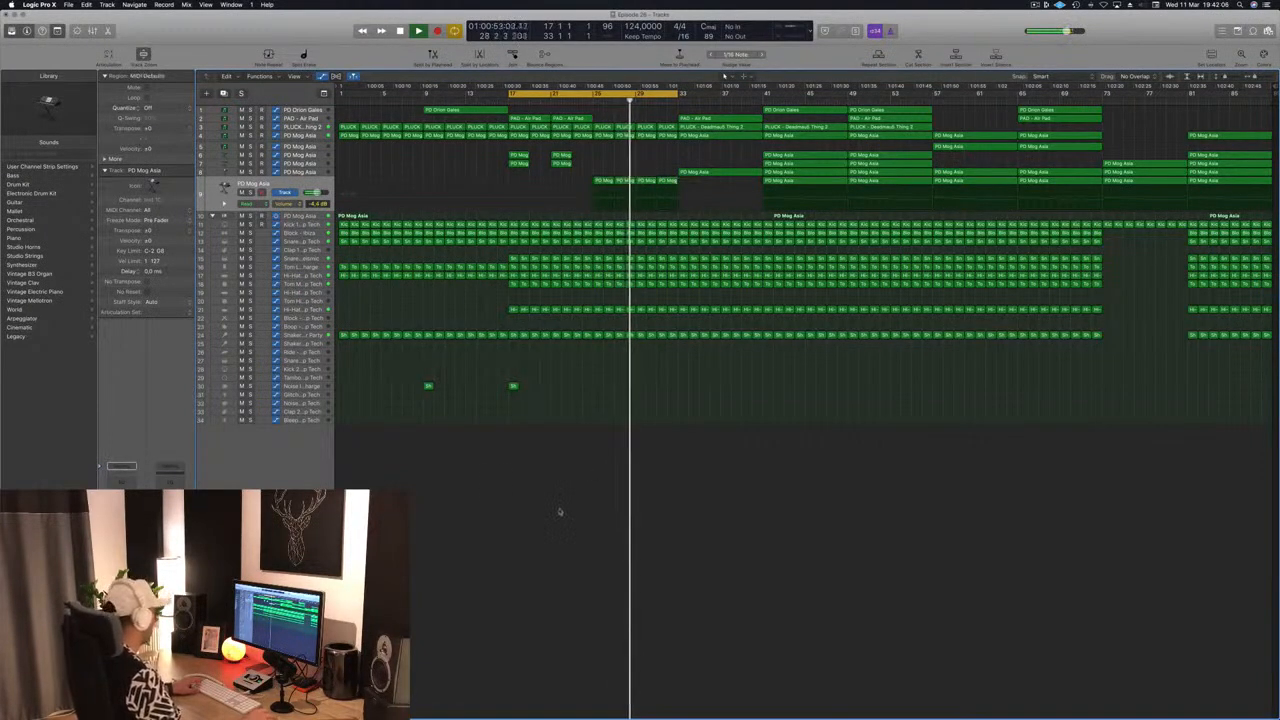
Copy the Noise track's short impact region from bar 17 to bar 25, restart playback, and save the project.
left_click(515, 387)
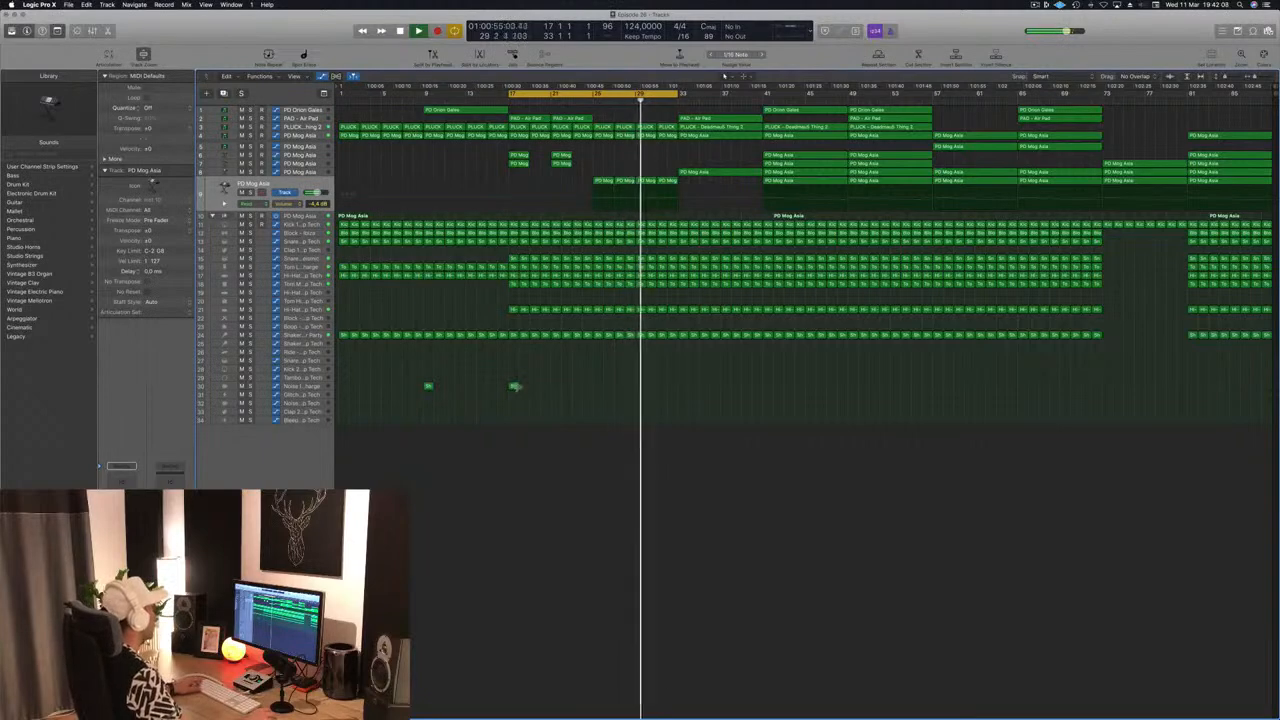
left_click_drag(513, 386, 597, 390)
key("space")
key("space")
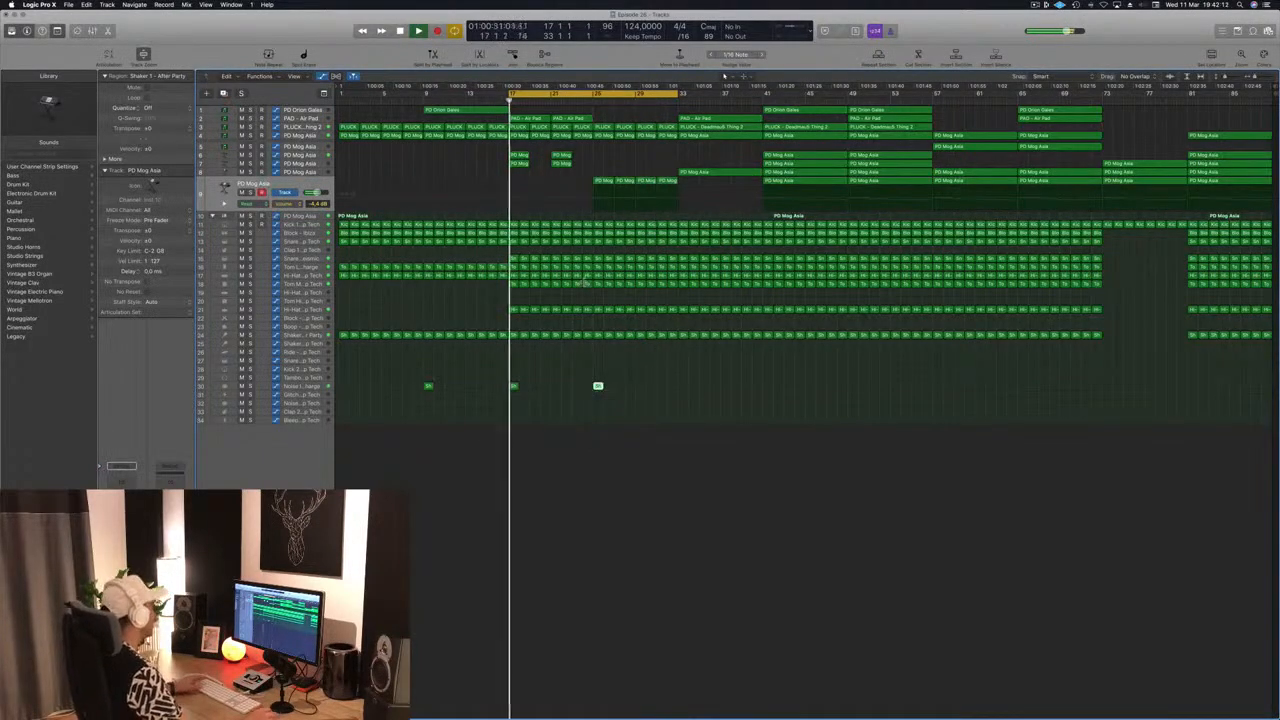
key("super+s")
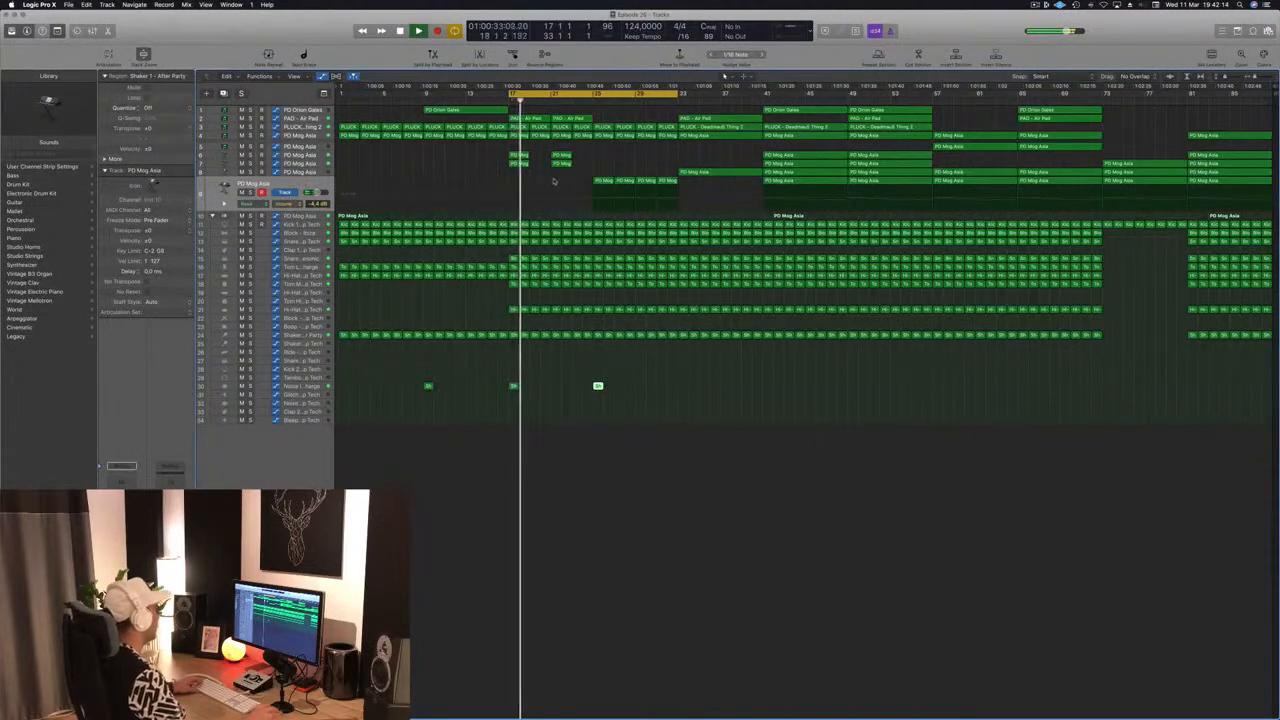
key("super+s")
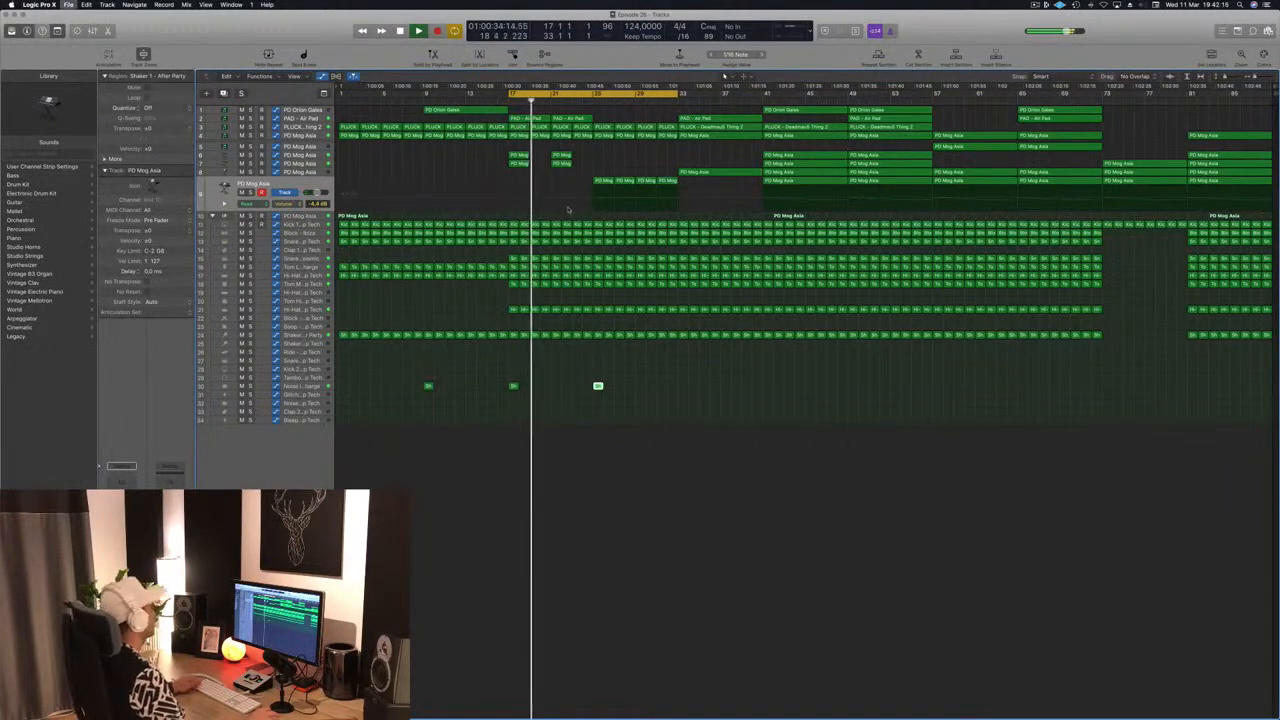
Reshape the automation of the PLUCK - Deadmau5 Thing 2 track into a gradual rise from bar 25 to a peak at bar 33.
key("super+Down")
key("super+Down")
key("super+Down")
key("super+Down")
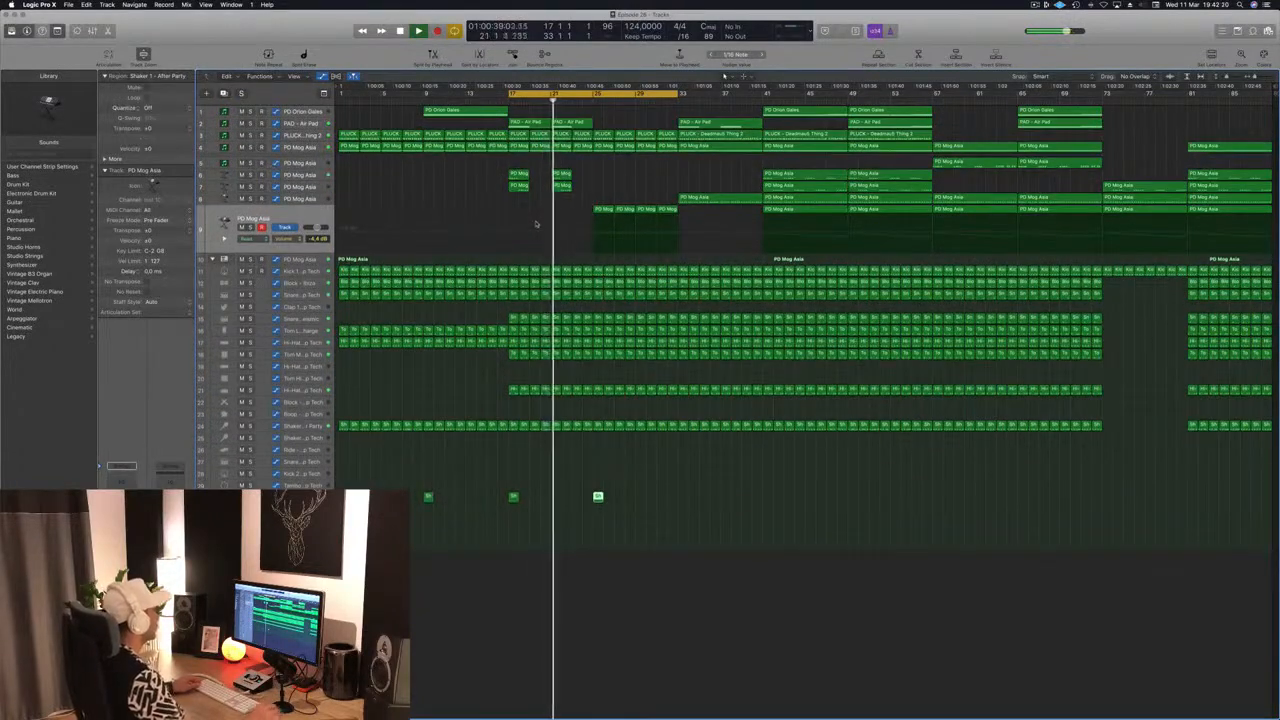
left_click(651, 183)
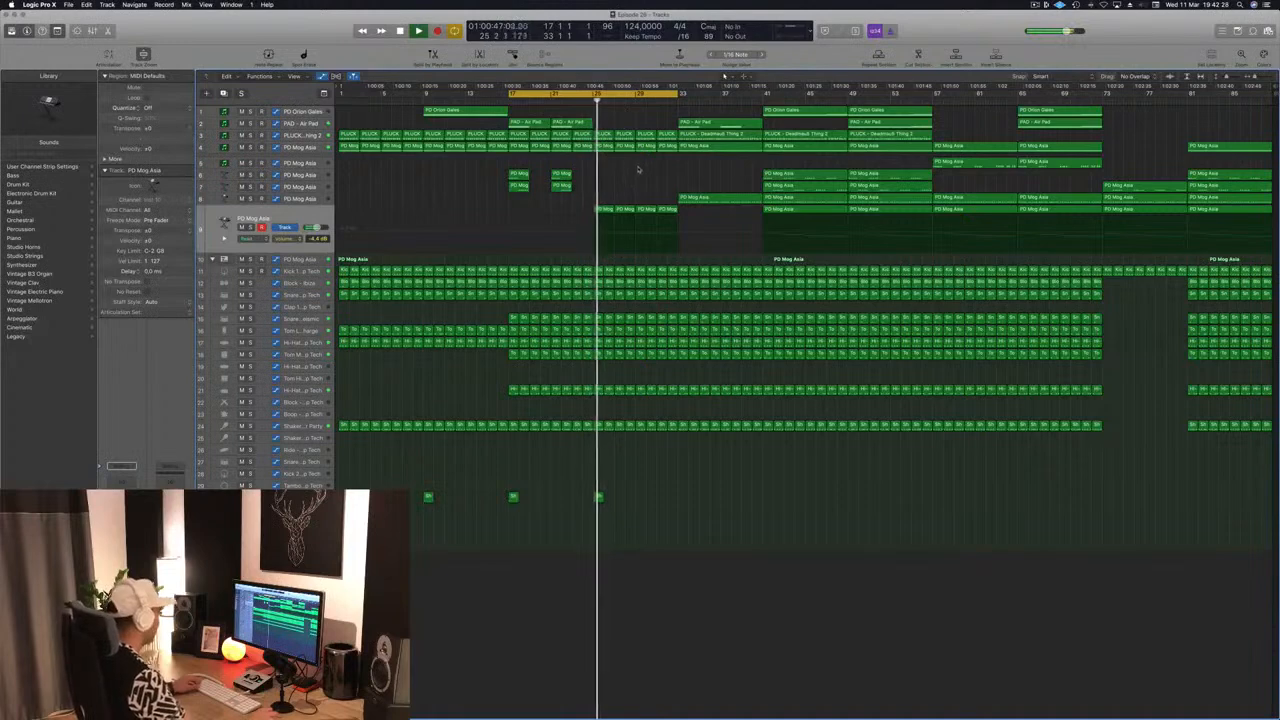
left_click(316, 138)
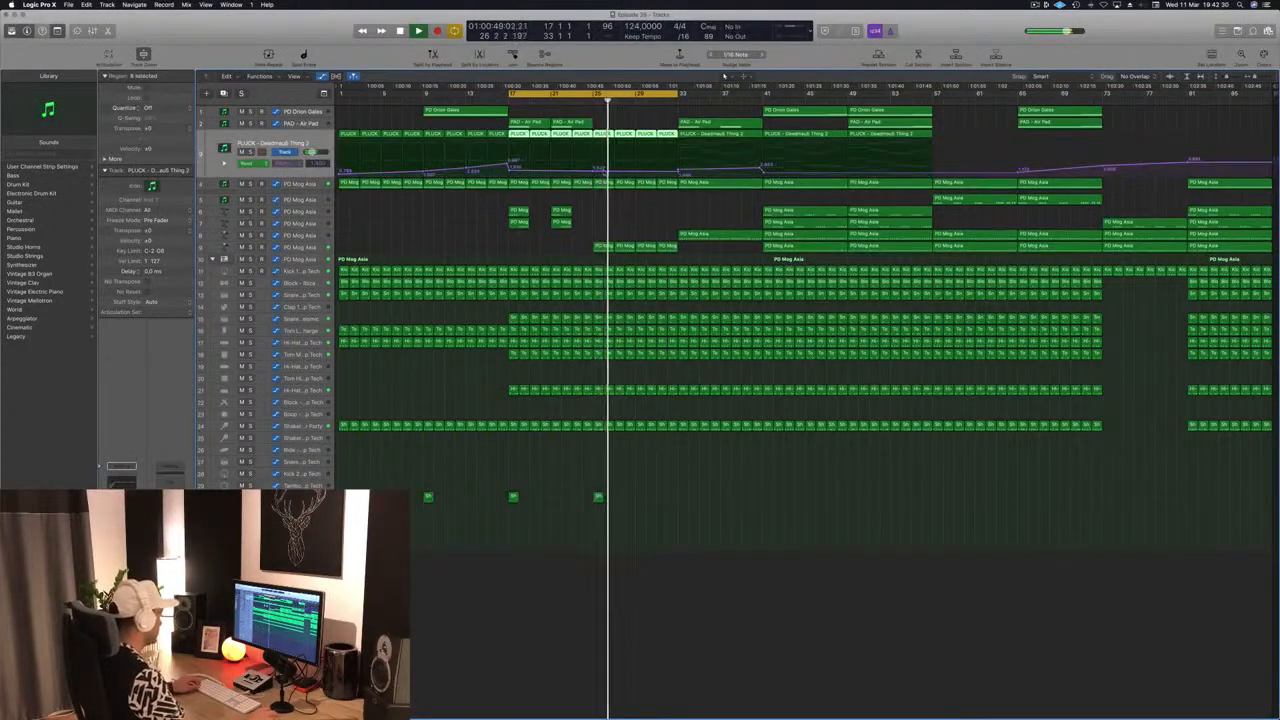
left_click(634, 172)
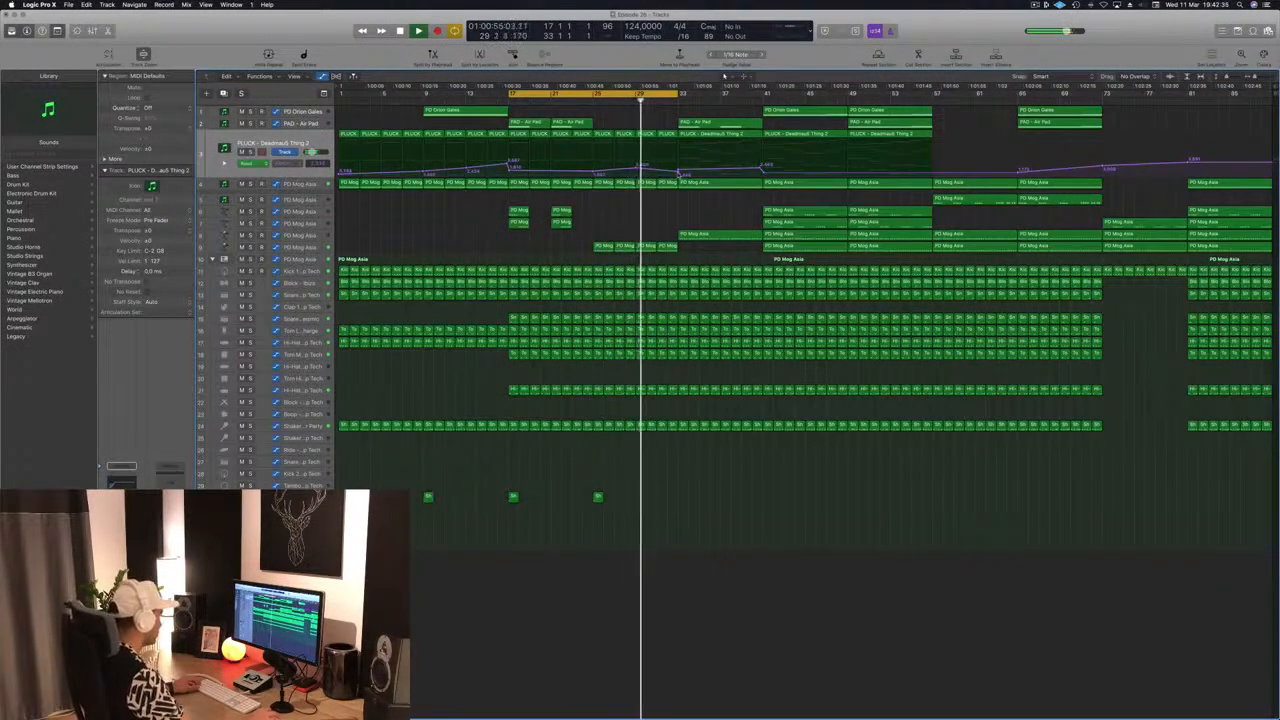
left_click_drag(678, 171, 678, 167)
left_click(678, 172)
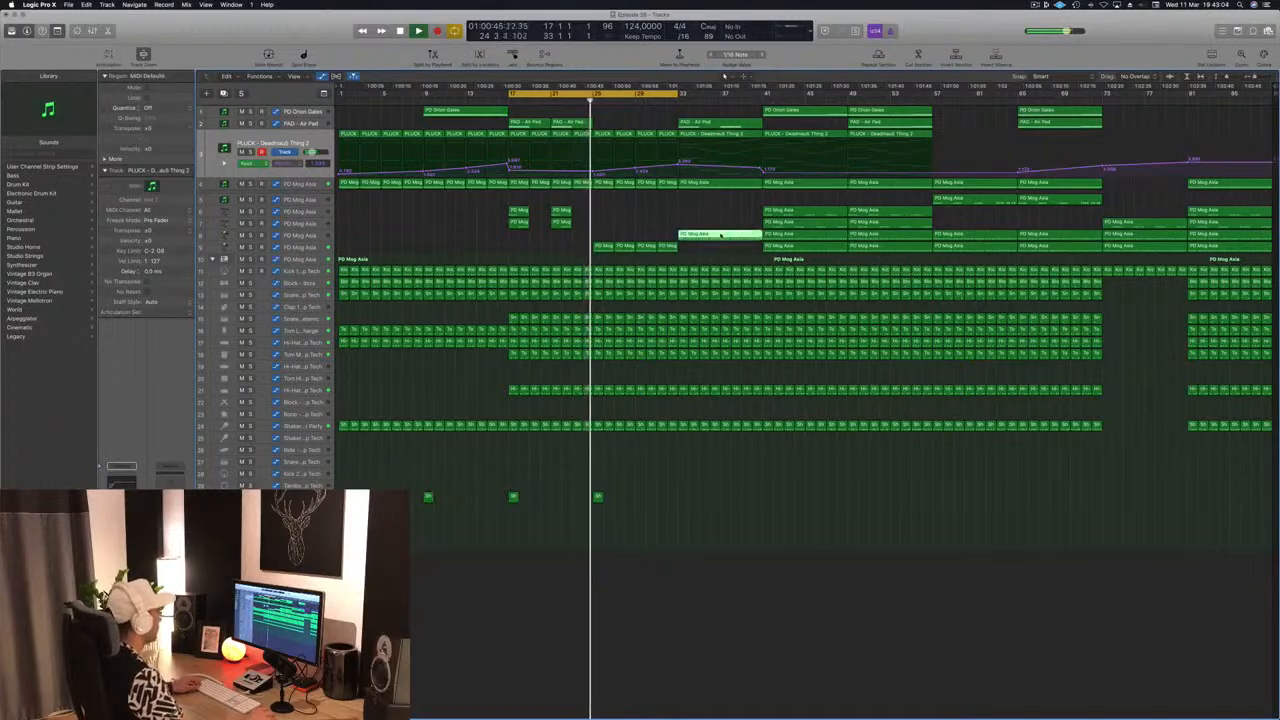
Copy the start of track 8's PD Mog Axis region from bar 33 to bar 25 and fill up to bar 33 with four two-bar regions.
left_click_drag(734, 237, 679, 238)
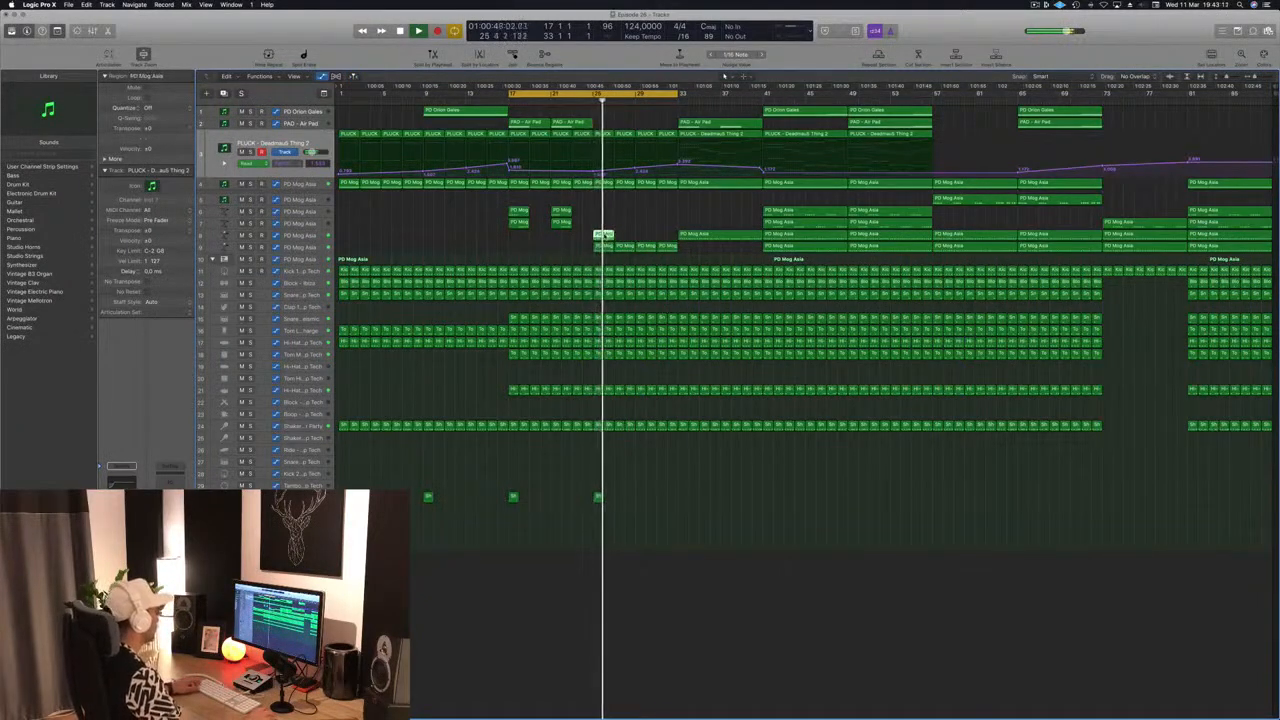
left_click_drag(624, 238, 650, 230)
left_click(606, 236, "shift")
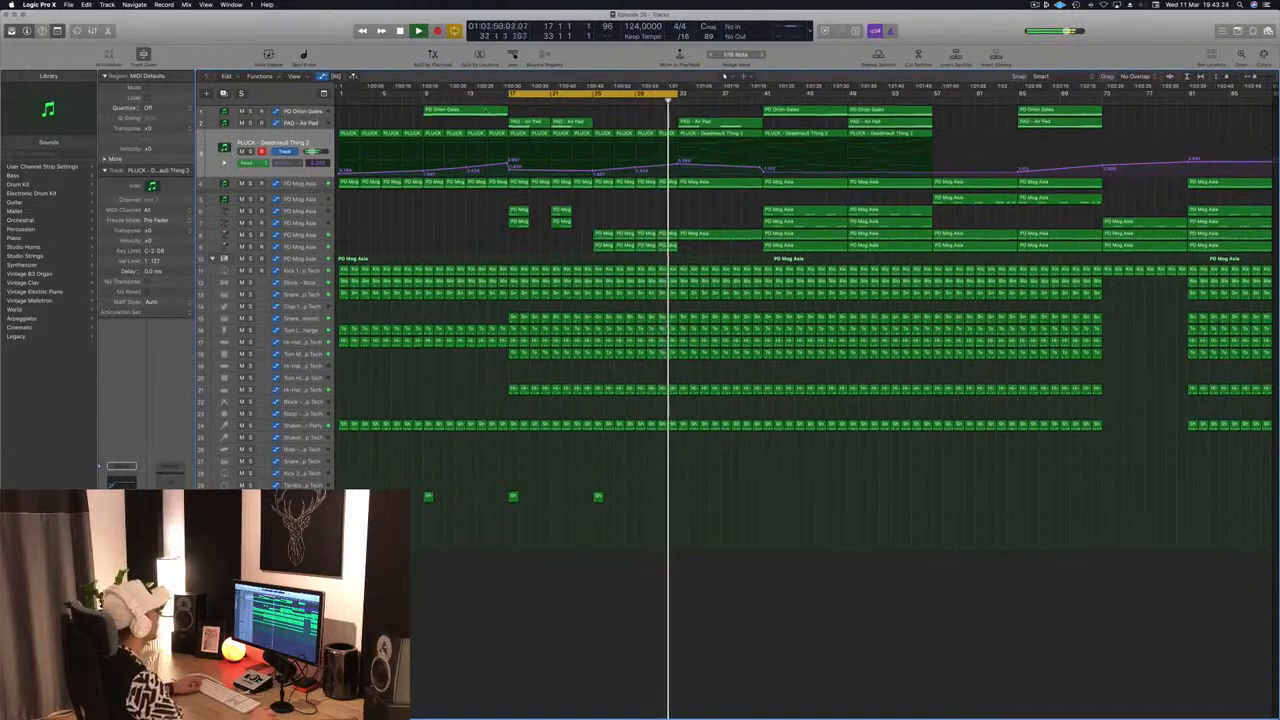
Copy the Air Pad region and the PD Mog Axis regions of tracks 6 and 7 from bar 21 to bar 29.
left_click(492, 110)
left_click_drag(562, 123, 651, 123)
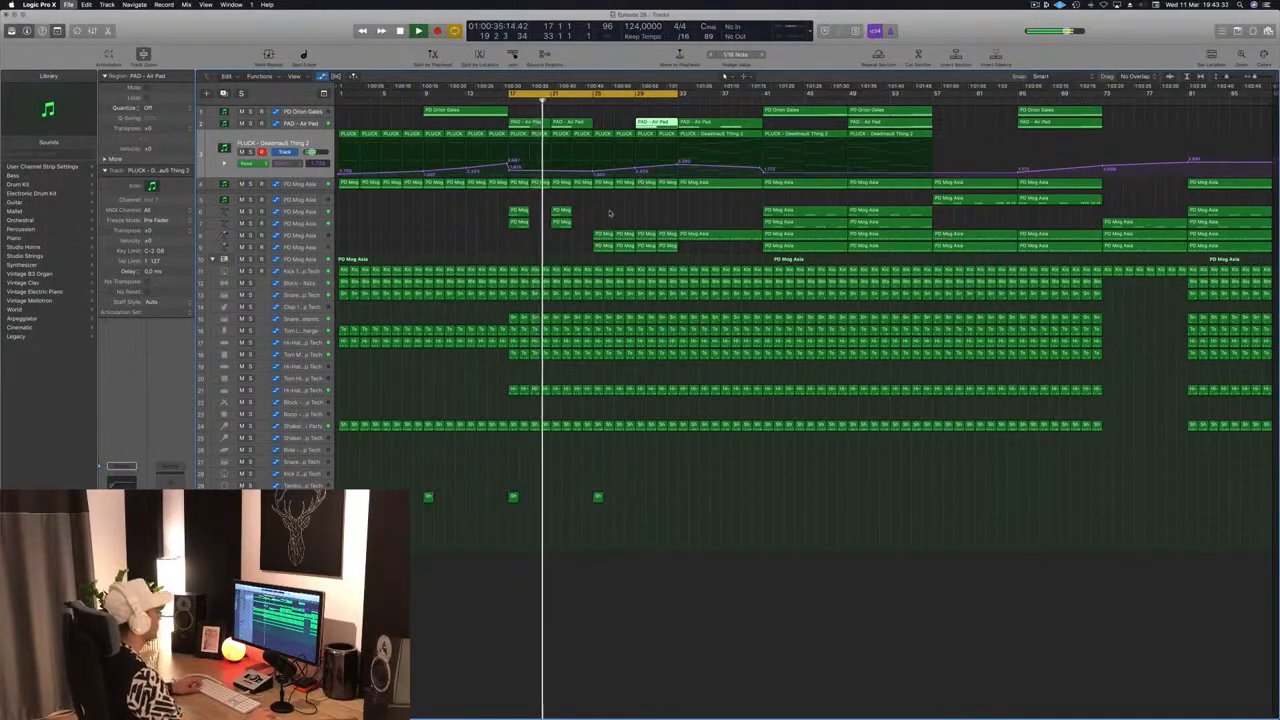
left_click_drag(601, 206, 646, 215)
left_click(561, 210)
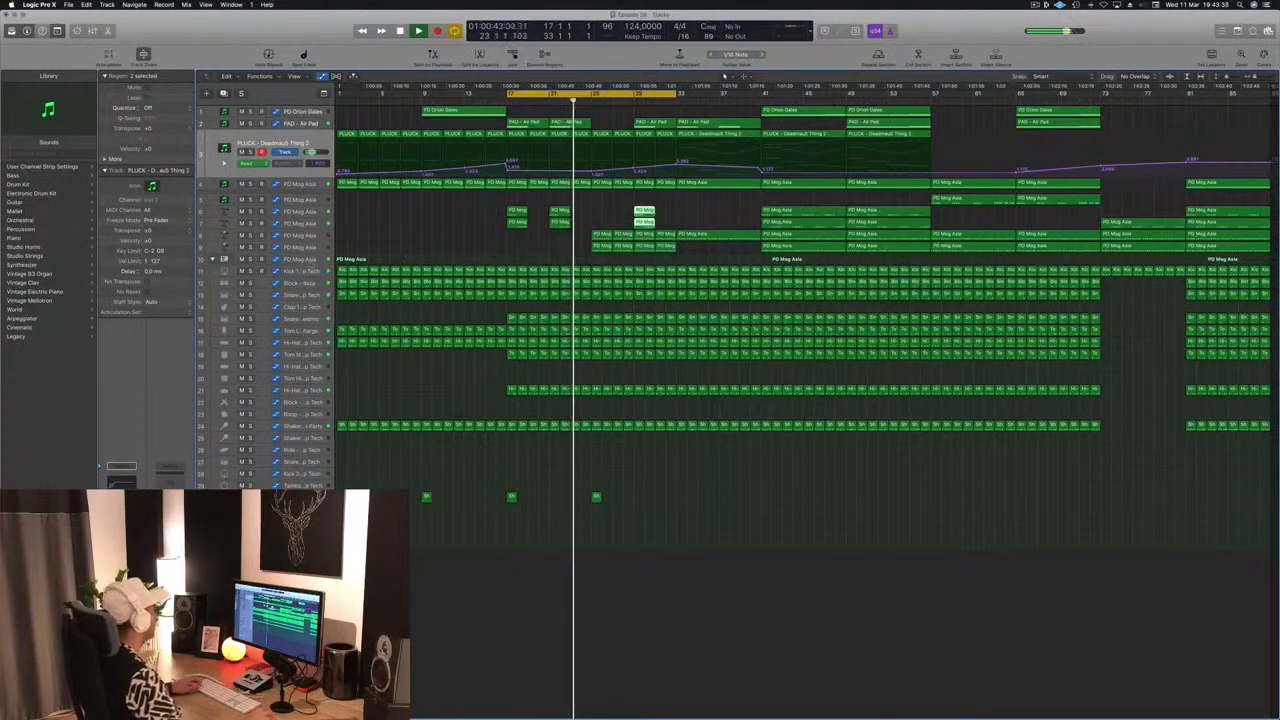
Draw a low-cut automation ramp on drum track 10 from 20 Hz around bar 31 up to 380 Hz at bar 33.
left_click(571, 254)
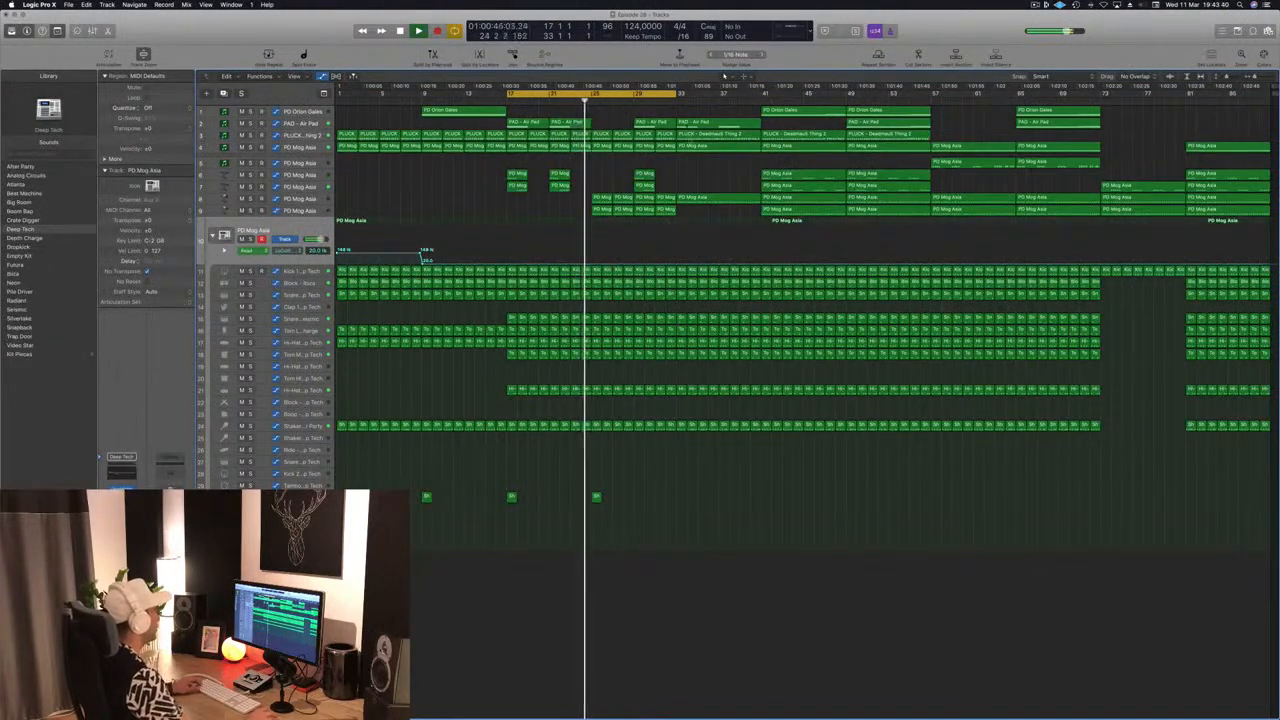
left_click(644, 100)
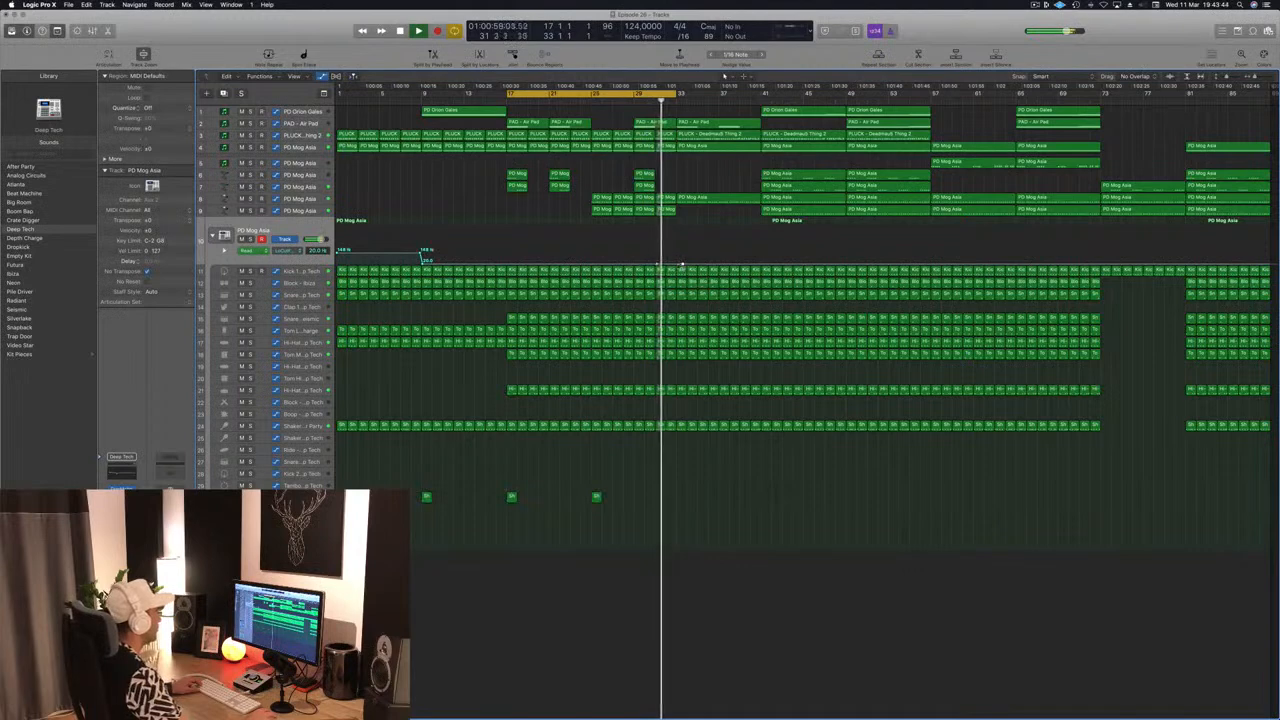
left_click_drag(680, 262, 677, 250)
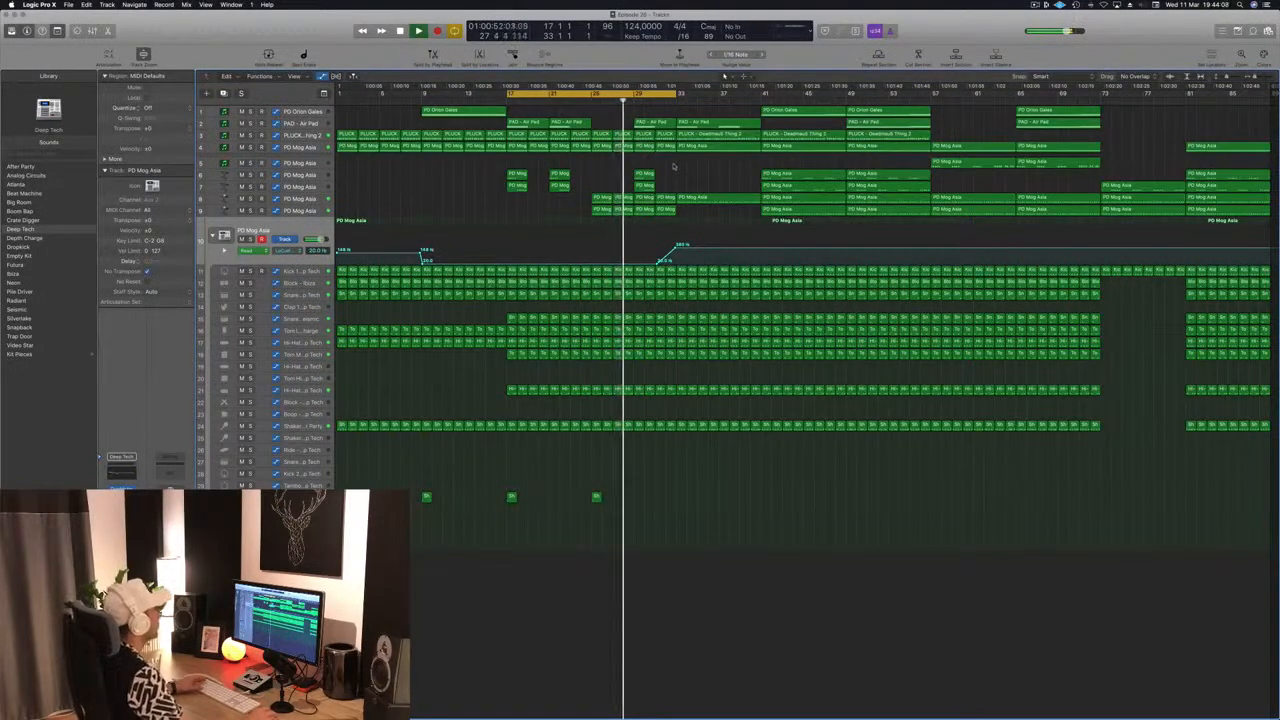
Extend the cycle range to bar 41, delete the Air Pad region at bar 33, and save the project.
left_click_drag(676, 93, 759, 100)
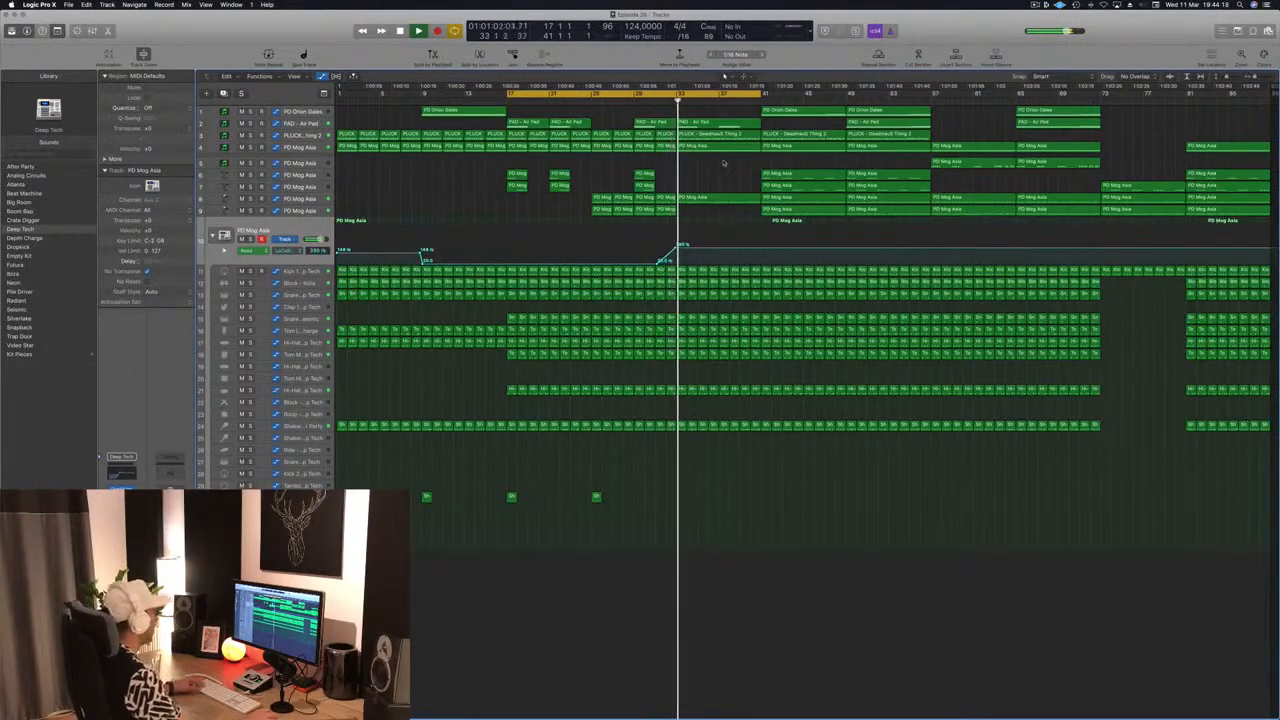
scroll(717, 178, "up", 2)
scroll(717, 178, "up", 1)
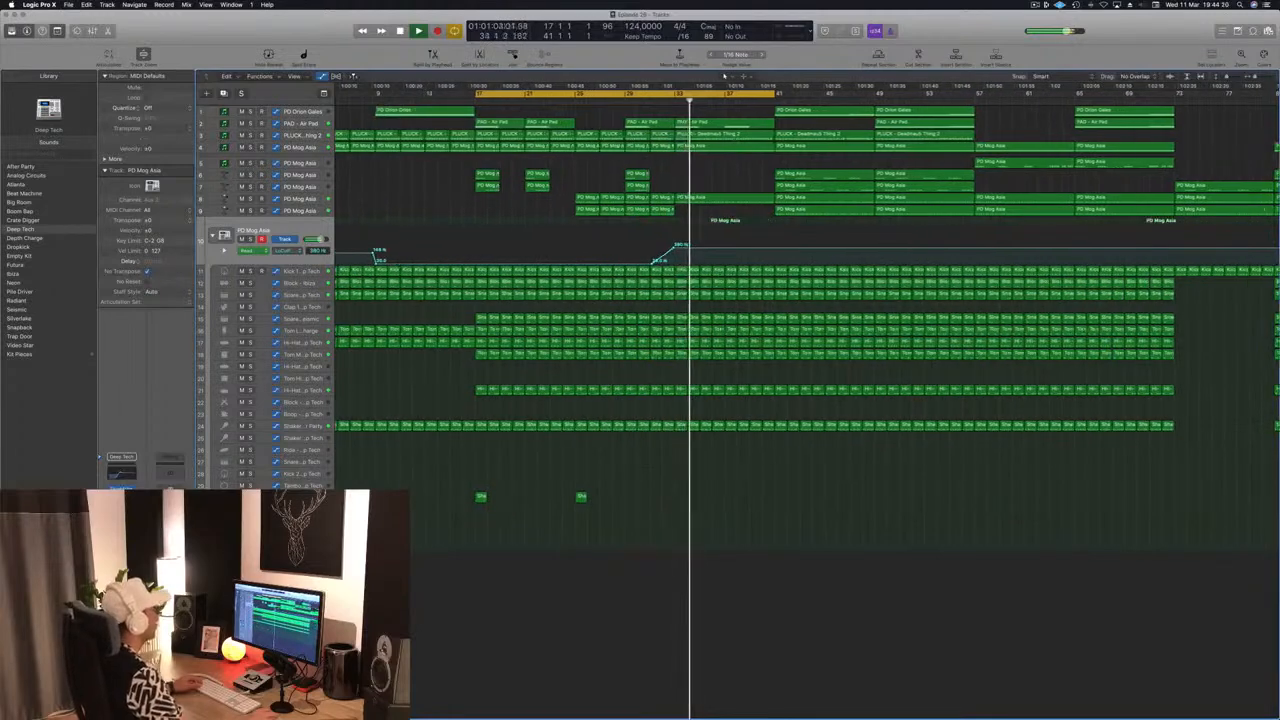
left_click(719, 121)
key("Delete")
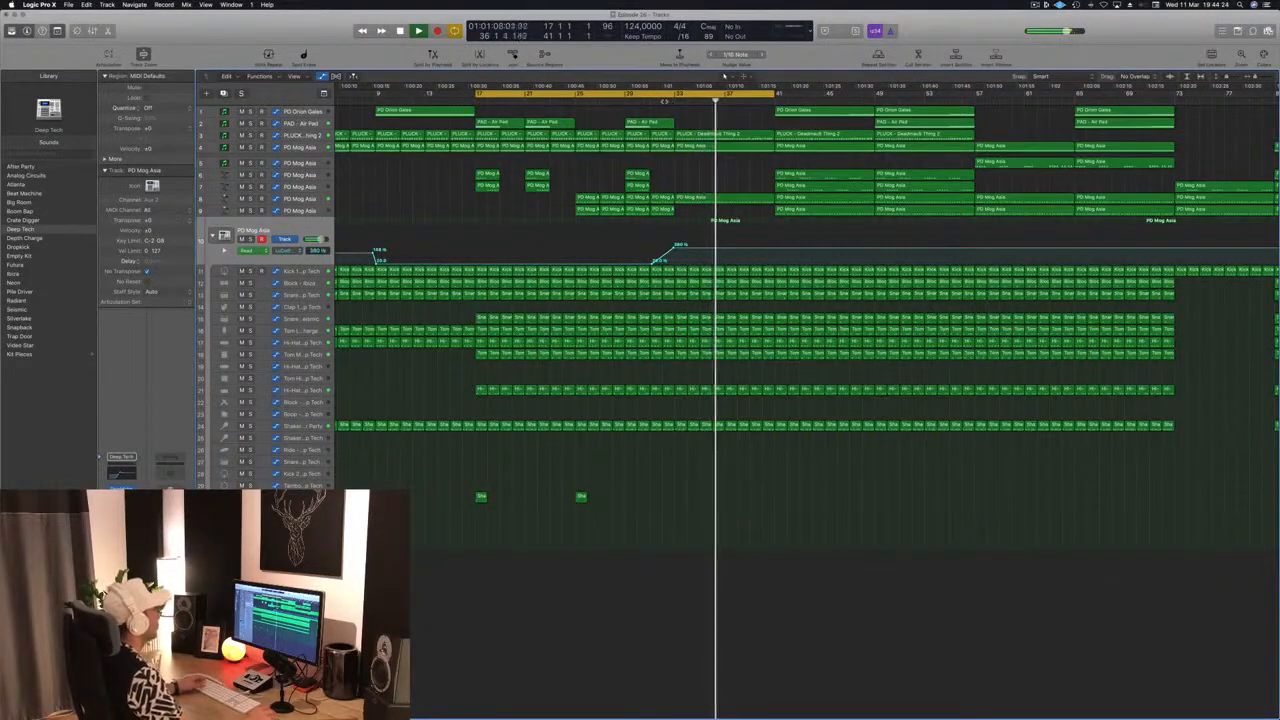
key("super+s")
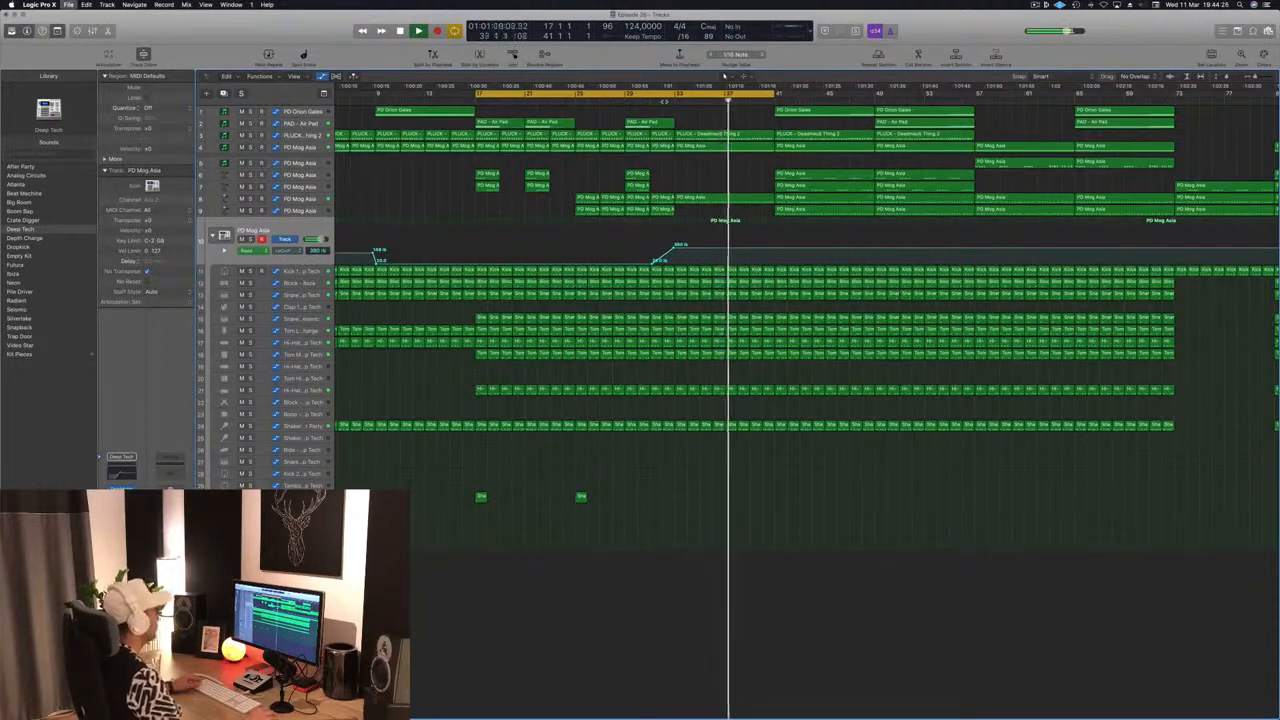
Shape track 10's low-cut automation to fall from 380 Hz at bar 37, spike just before bar 41, and drop to 20 Hz at bar 41.
scroll(723, 188, "down", 2)
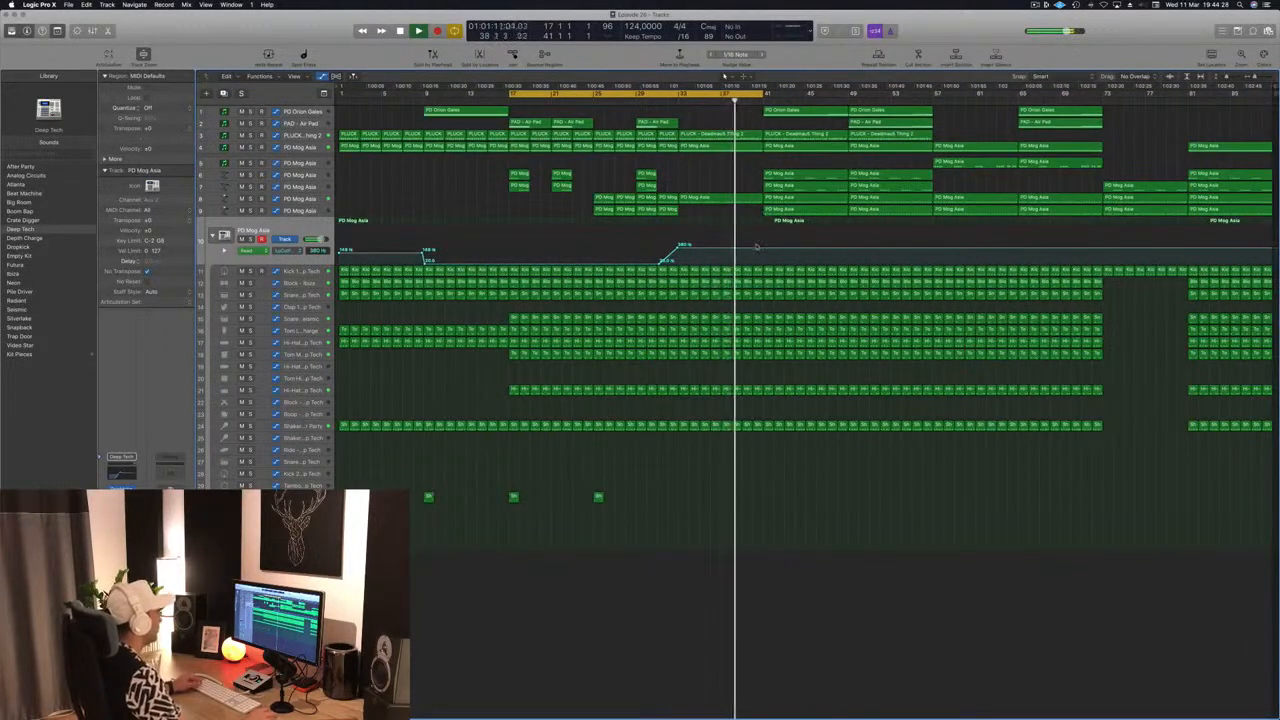
scroll(763, 251, "up", 2)
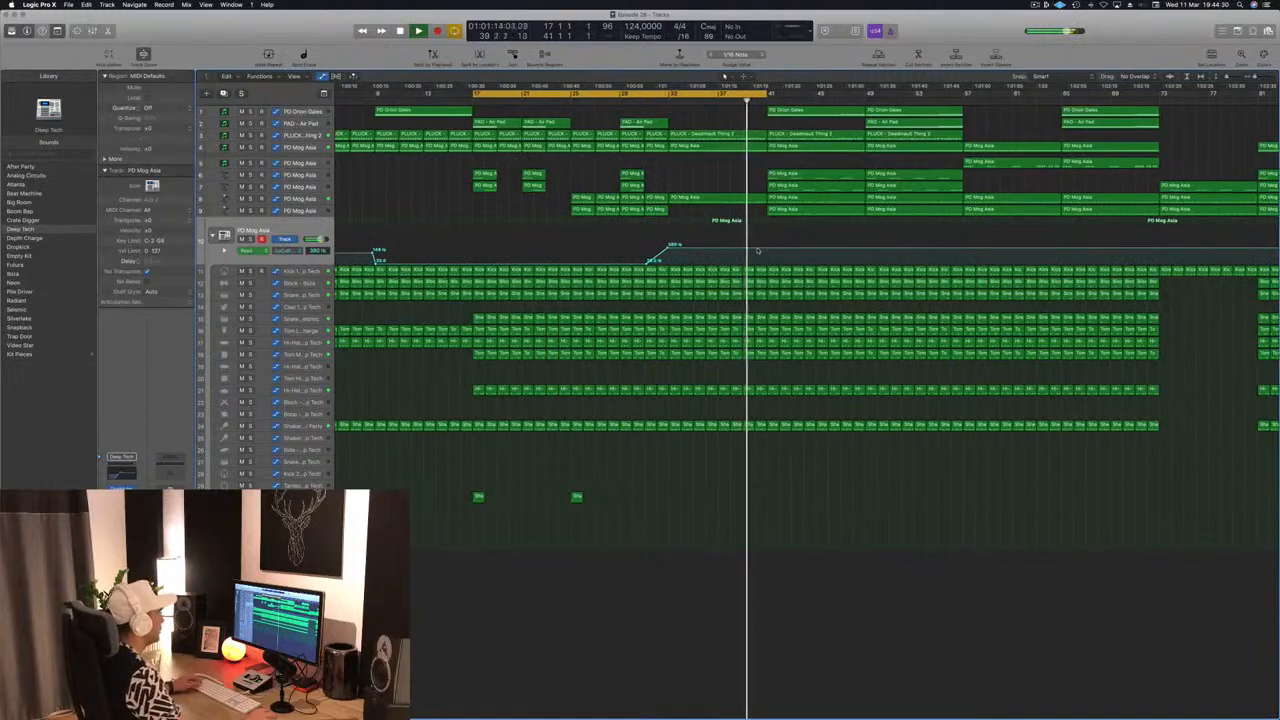
left_click(765, 250)
mouse_move(765, 250)
left_mouse_down()
mouse_move(771, 234)
mouse_move(767, 263)
left_mouse_up()
left_click(719, 99)
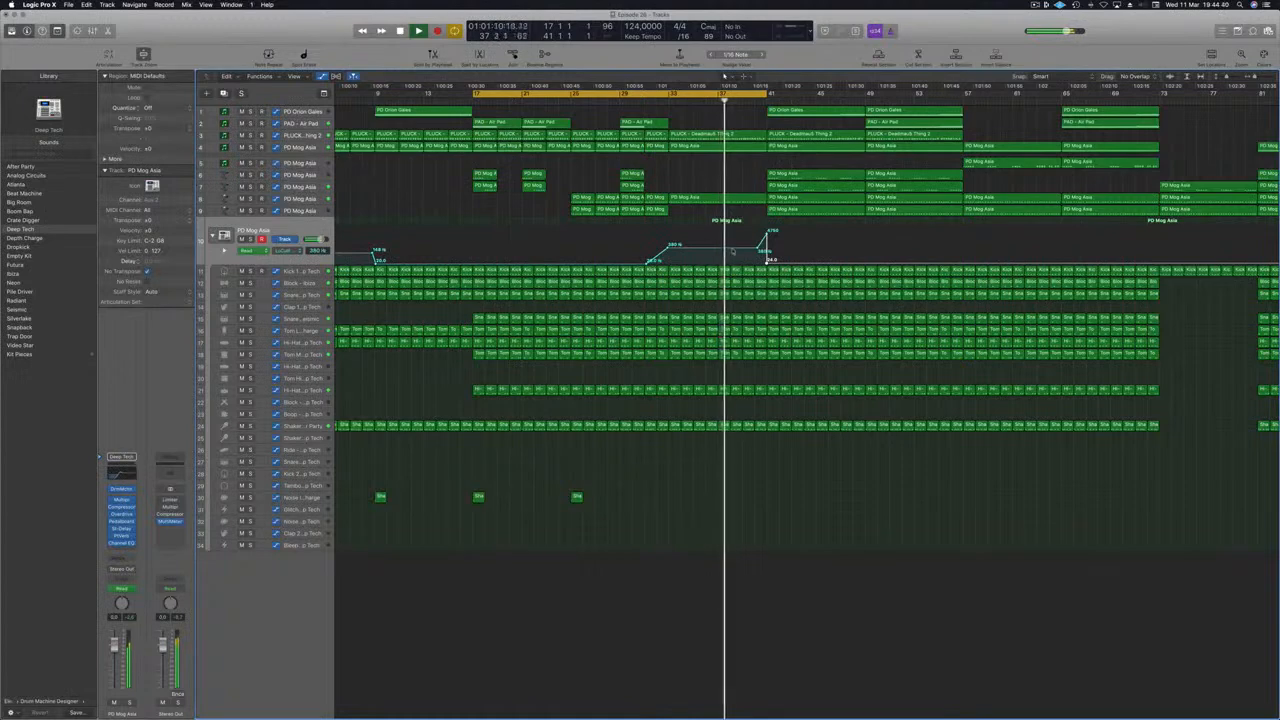
left_click_drag(756, 249, 757, 262)
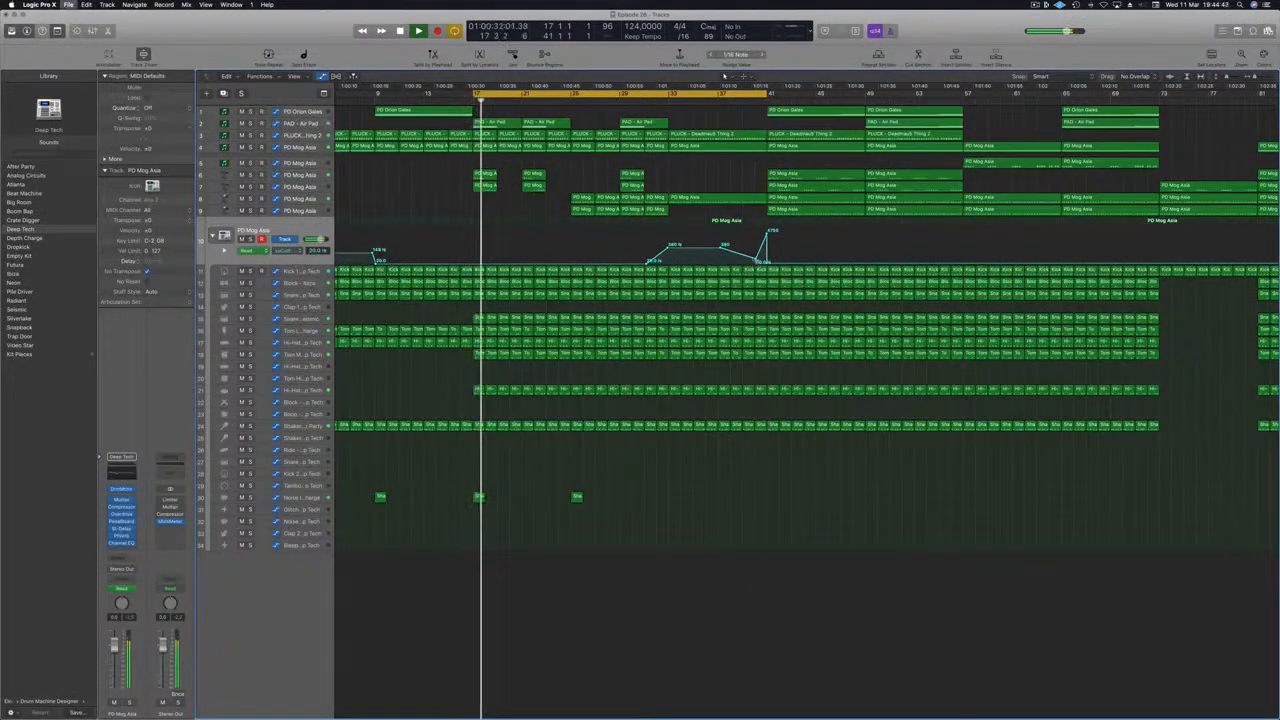
Listen to track 6's PD Mog Axis soloed from bar 17, turn solo off, and raise the track's volume slightly.
scroll(708, 257, "down", 2)
scroll(529, 268, "down", 1)
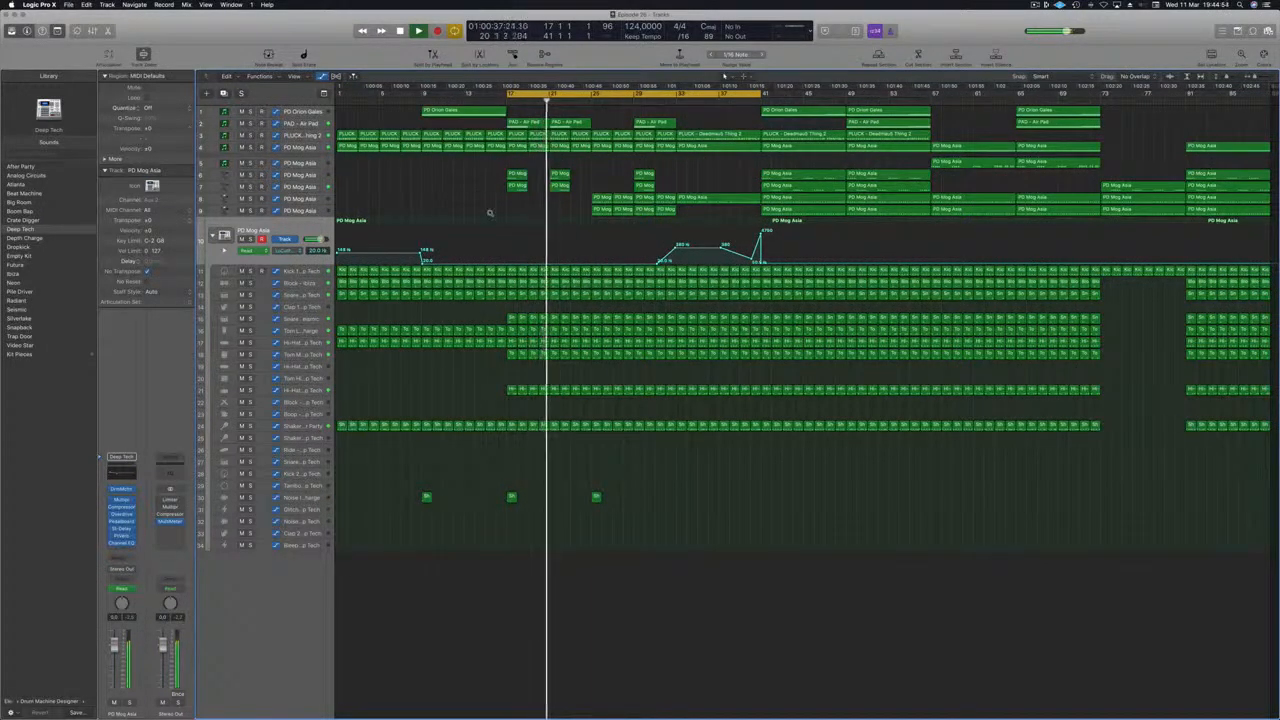
scroll(480, 207, "up", 1)
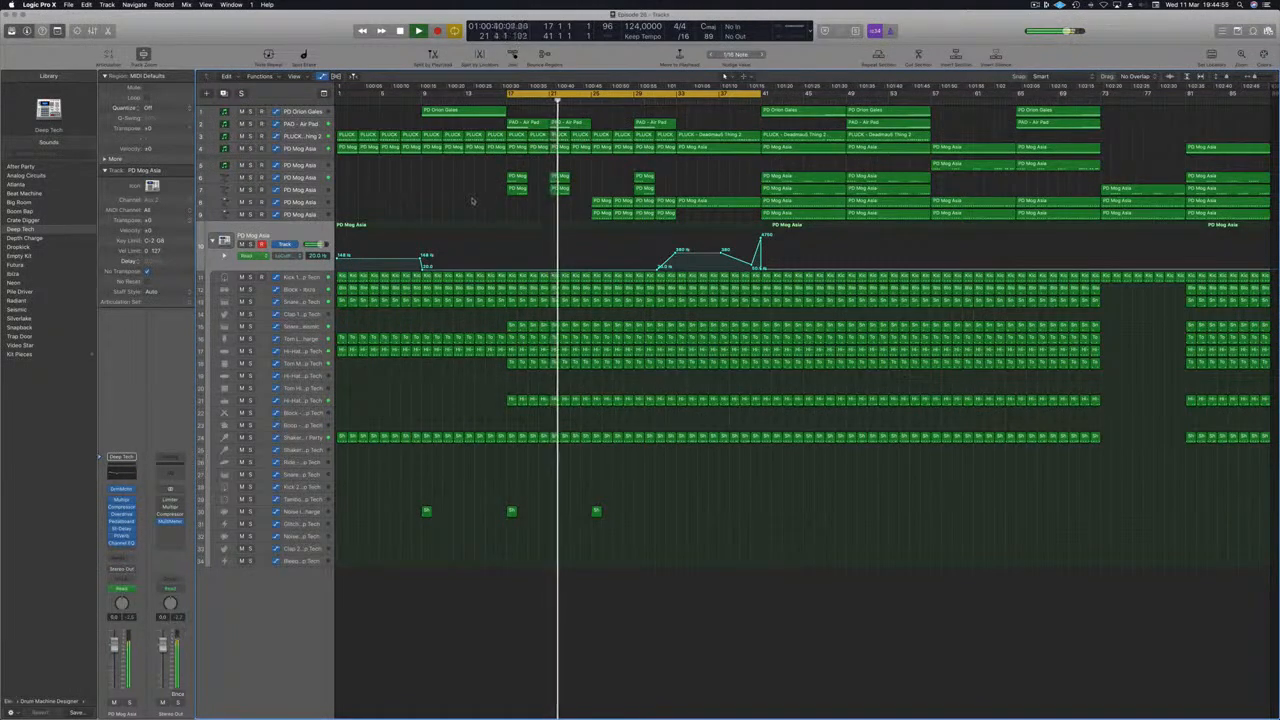
left_click(305, 180)
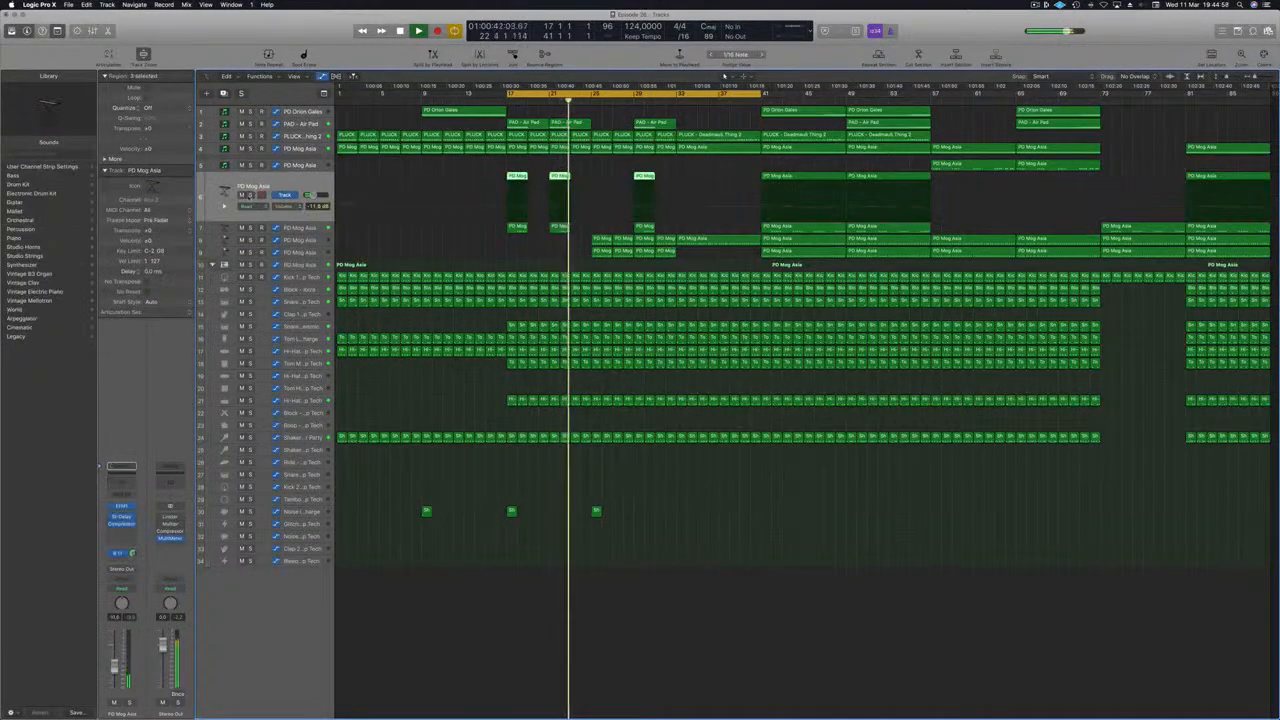
key("ctrl+s")
left_click(505, 101)
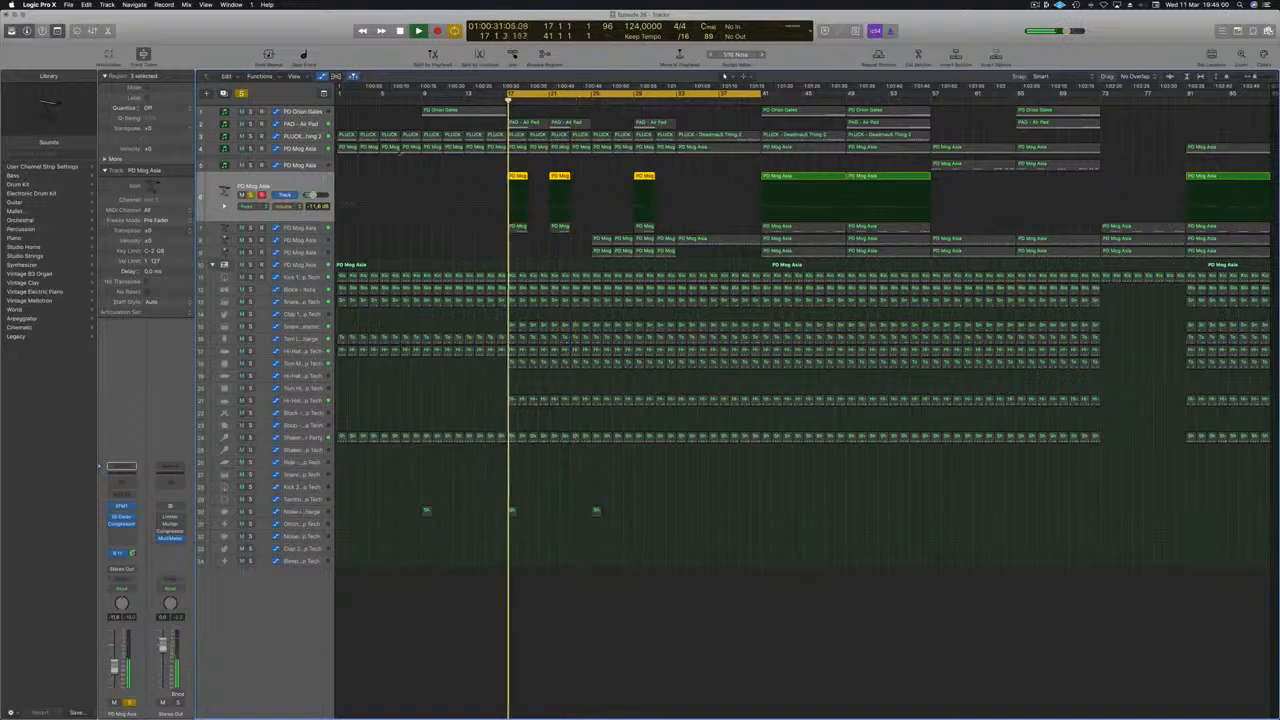
key("ctrl+s")
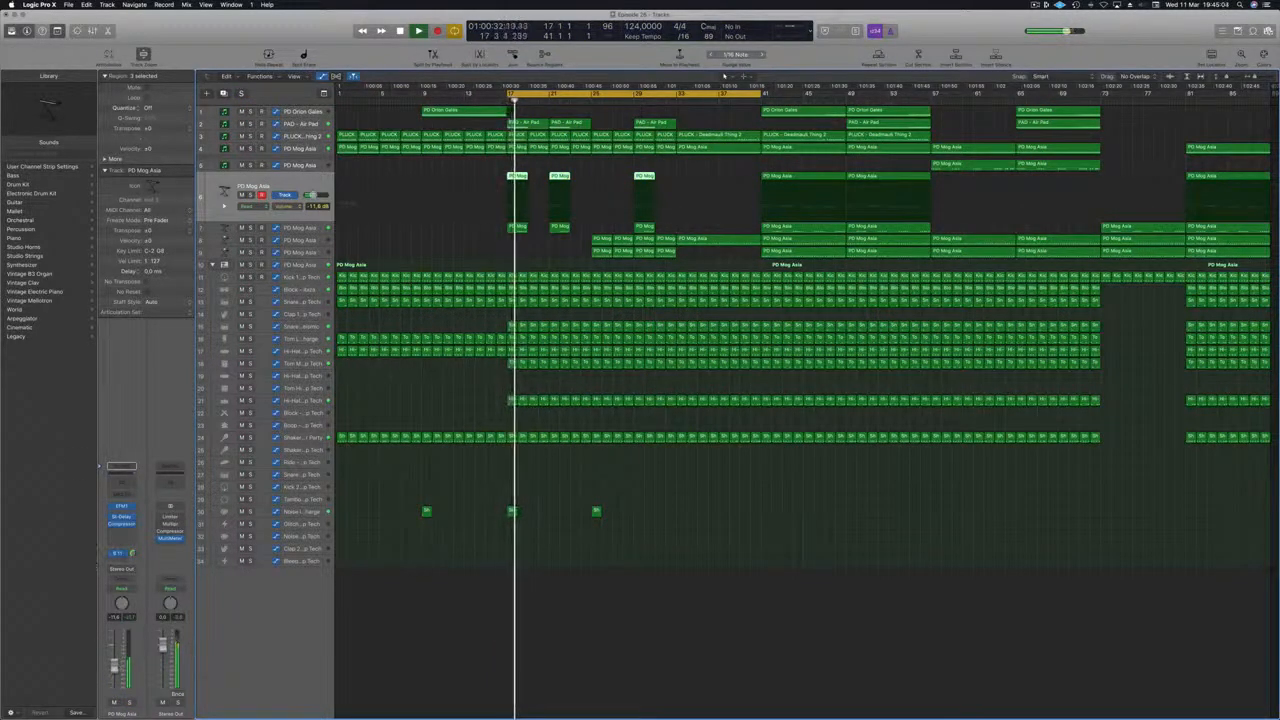
left_click_drag(116, 667, 116, 666)
key("space")
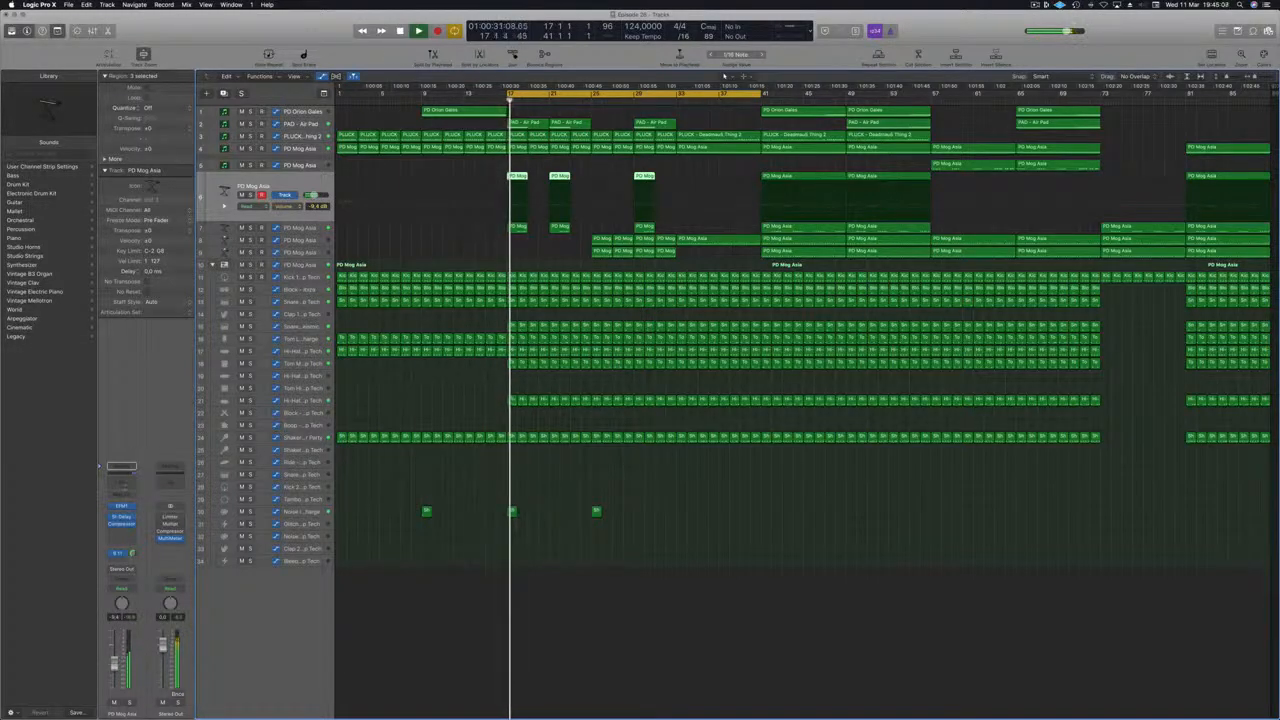
Add a Channel EQ to track 6 and enable its low-cut band at 63 Hz.
left_click(122, 483)
left_click_drag(300, 24, 840, 127)
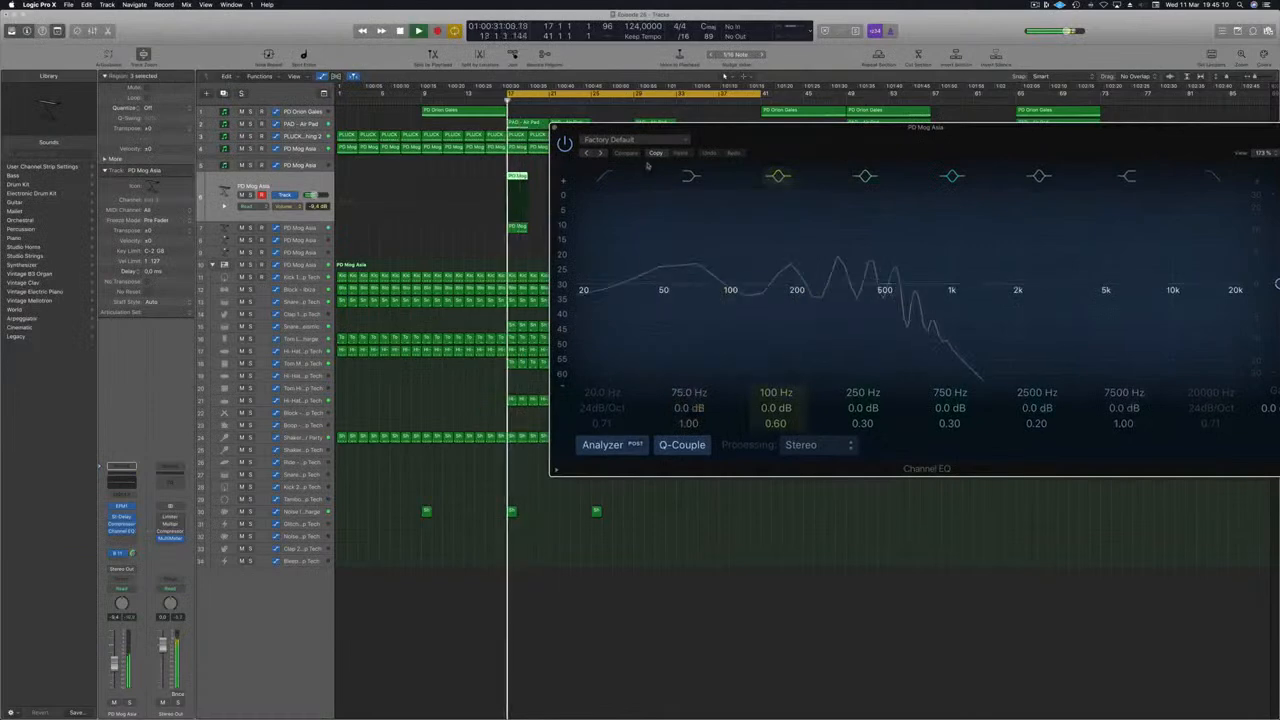
left_click_drag(655, 162, 563, 172)
left_click(516, 190)
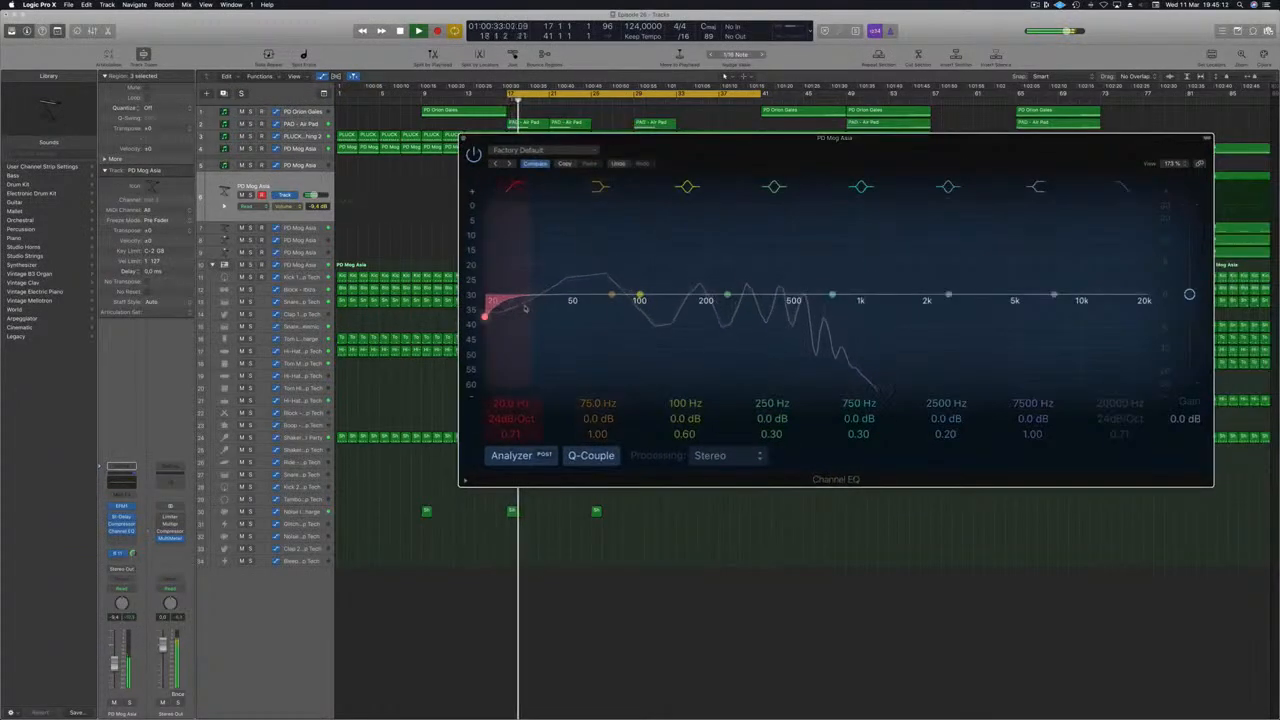
left_click_drag(519, 309, 630, 310)
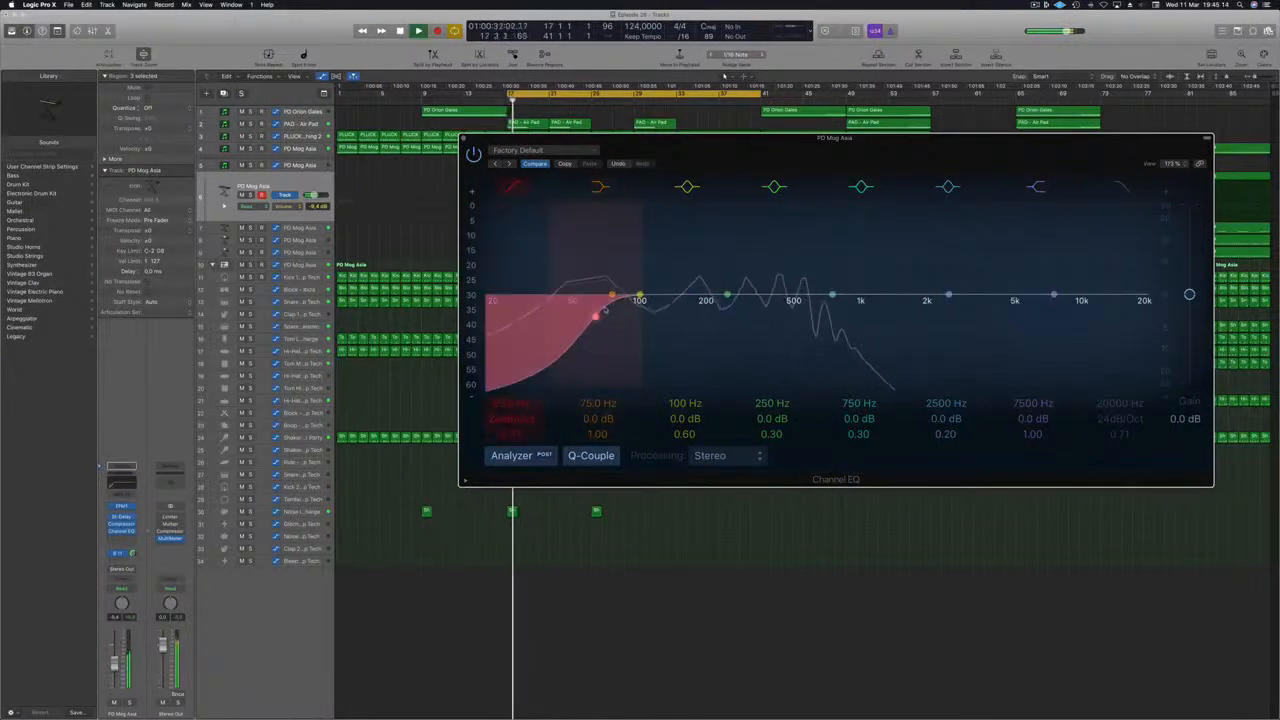
Boost the EQ's 2500 Hz band by 2.0 dB with its frequency moved to 970 Hz and its Q set to 0.35.
left_click_drag(948, 295, 897, 272)
key("space")
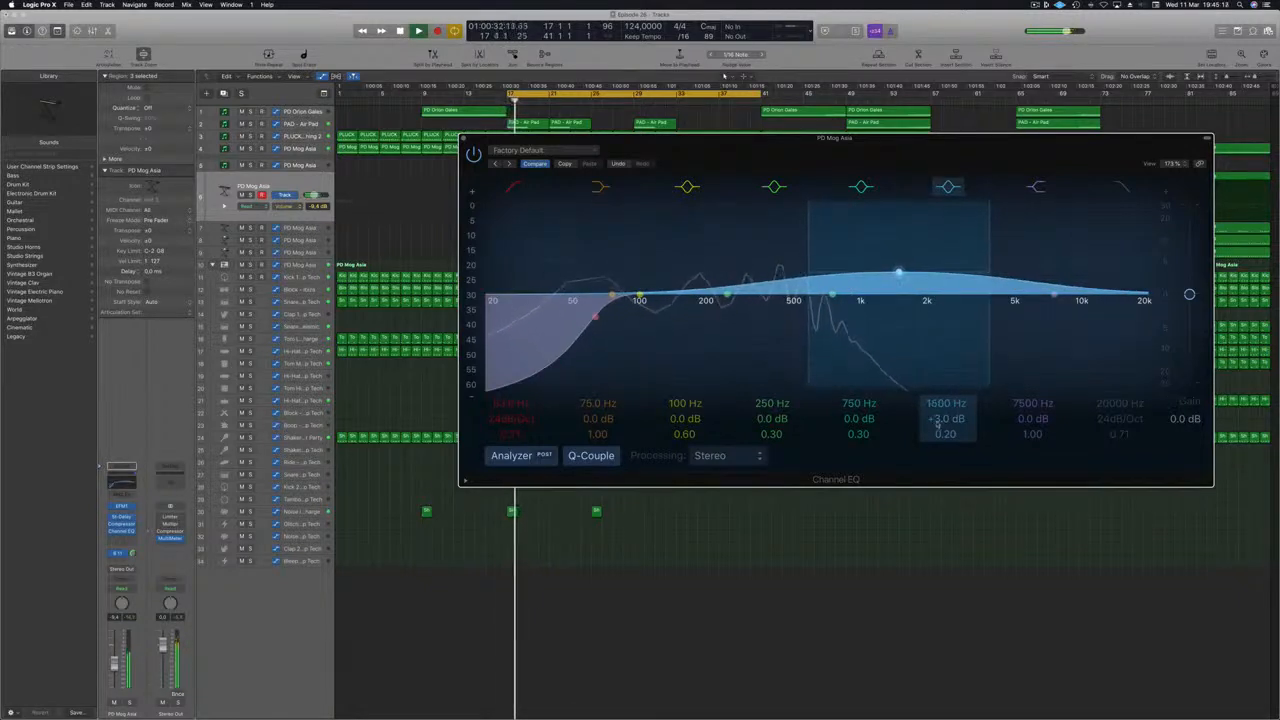
left_click_drag(932, 419, 945, 426)
left_click_drag(898, 259, 855, 285)
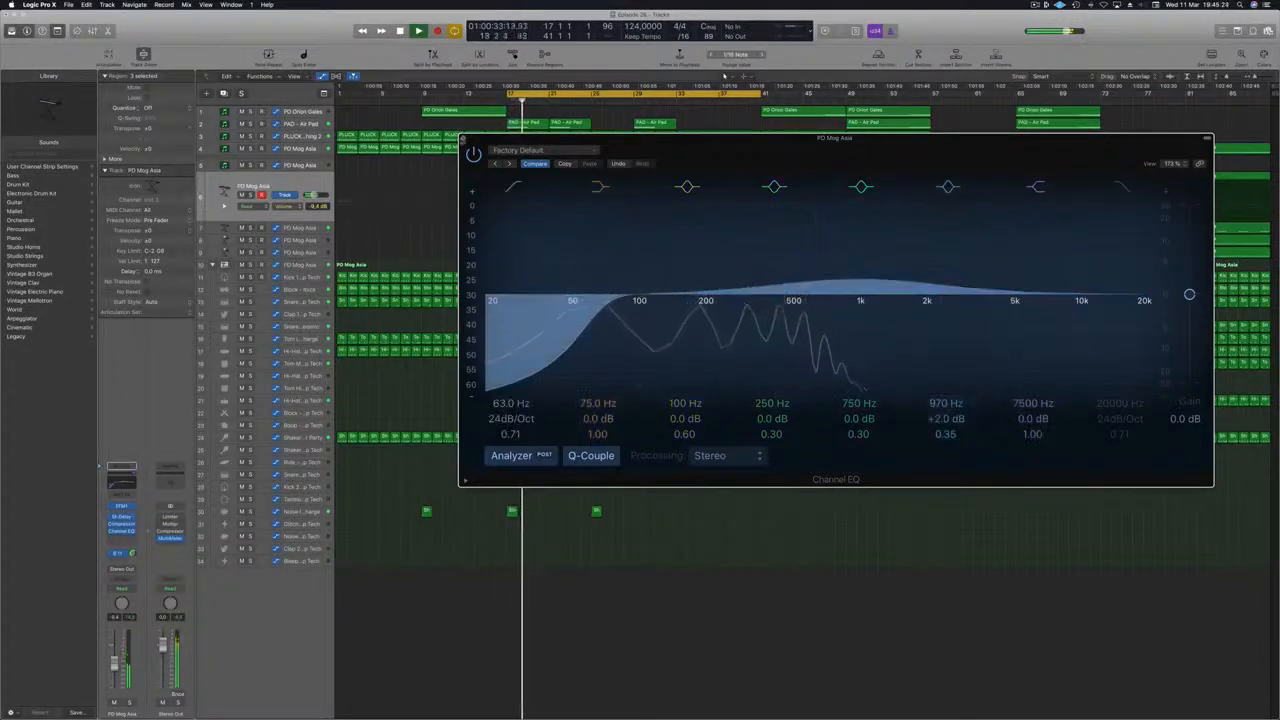
Close track 6's EQ, select track 7's PD Mog Axis, and listen to the arrangement from bar 17.
left_click(463, 138)
key("space")
key("space")
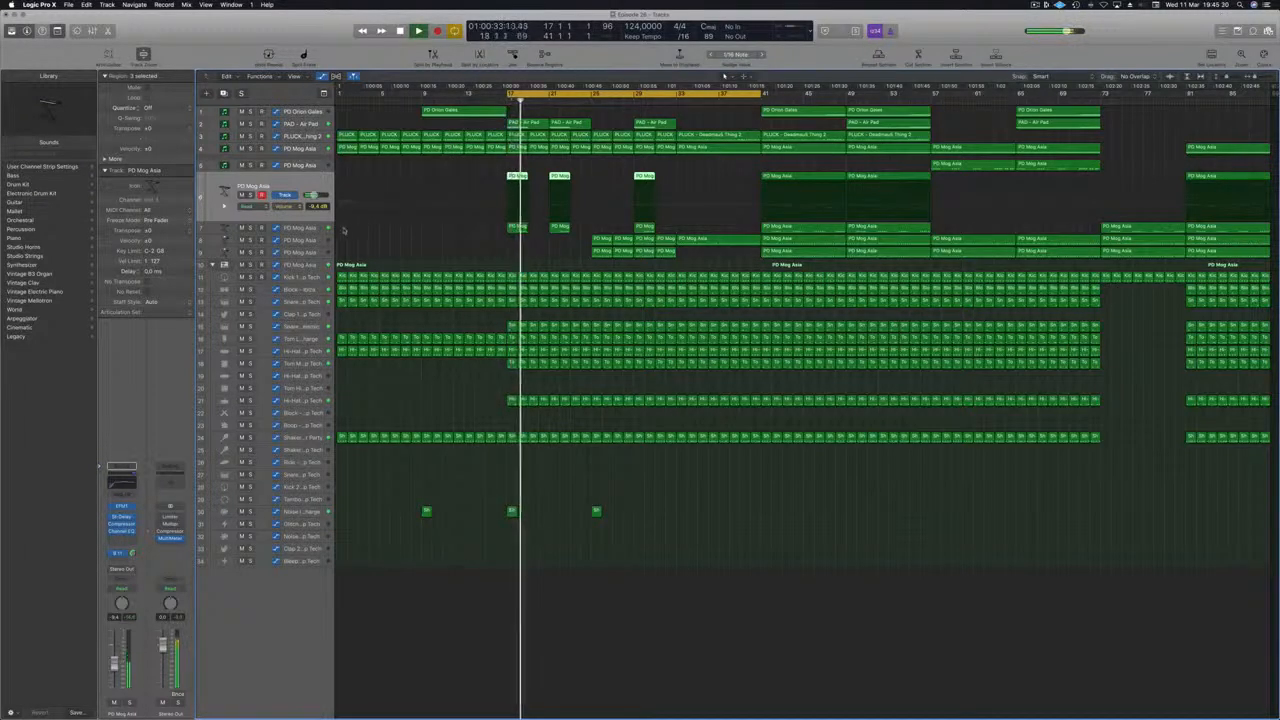
left_click(312, 228)
key("space")
key("space")
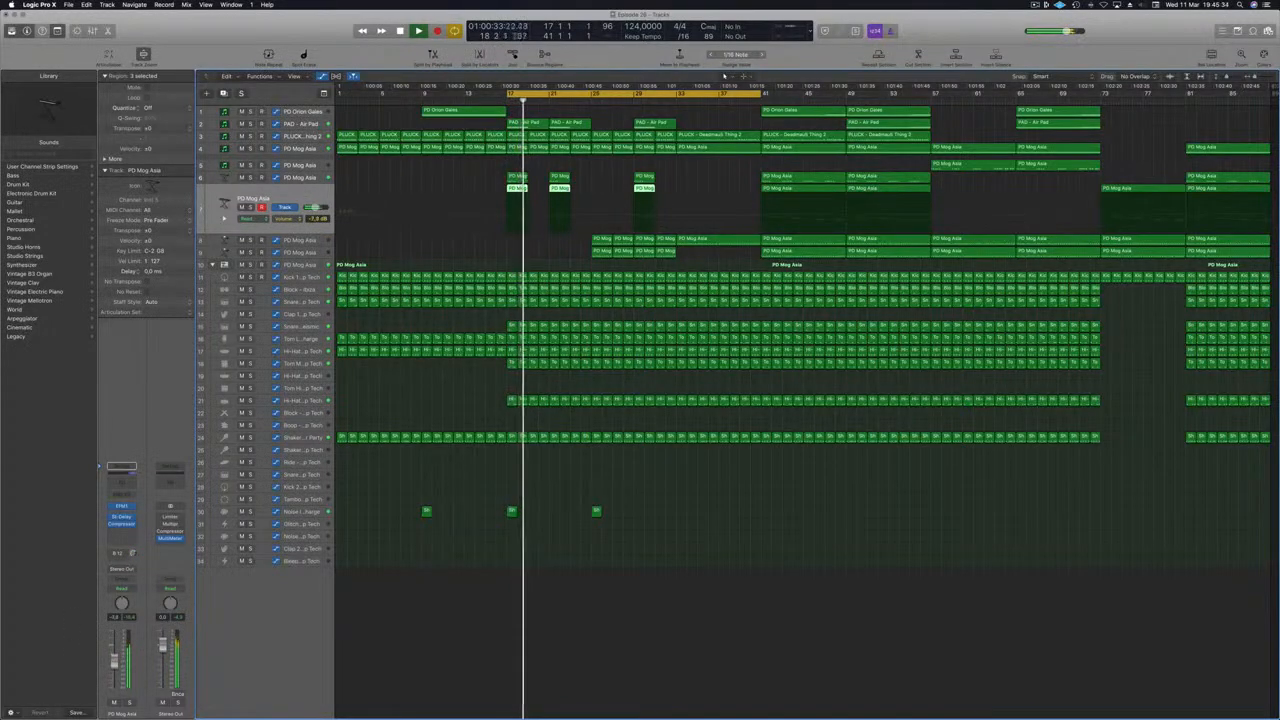
Add a Channel EQ to track 7 and enable its low-cut band at about 60 Hz.
left_click(121, 467)
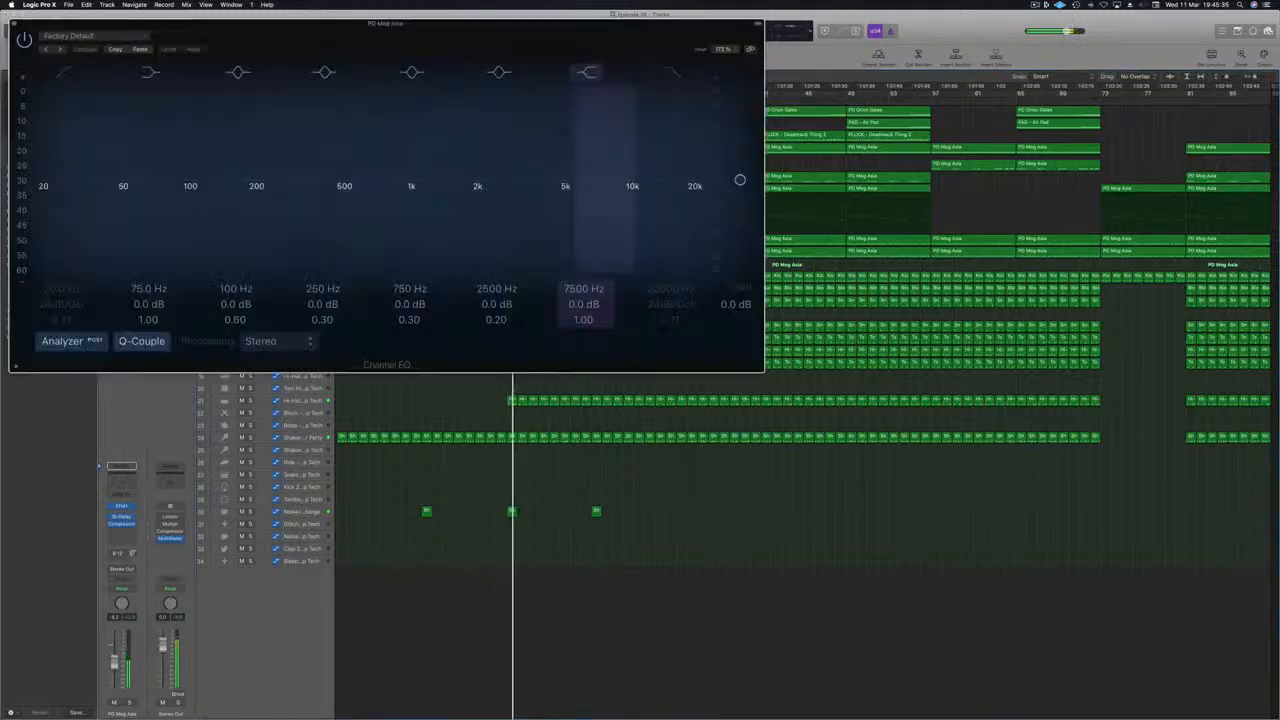
left_click(65, 73)
left_click_drag(70, 124, 183, 131)
left_click_drag(323, 46, 686, 158)
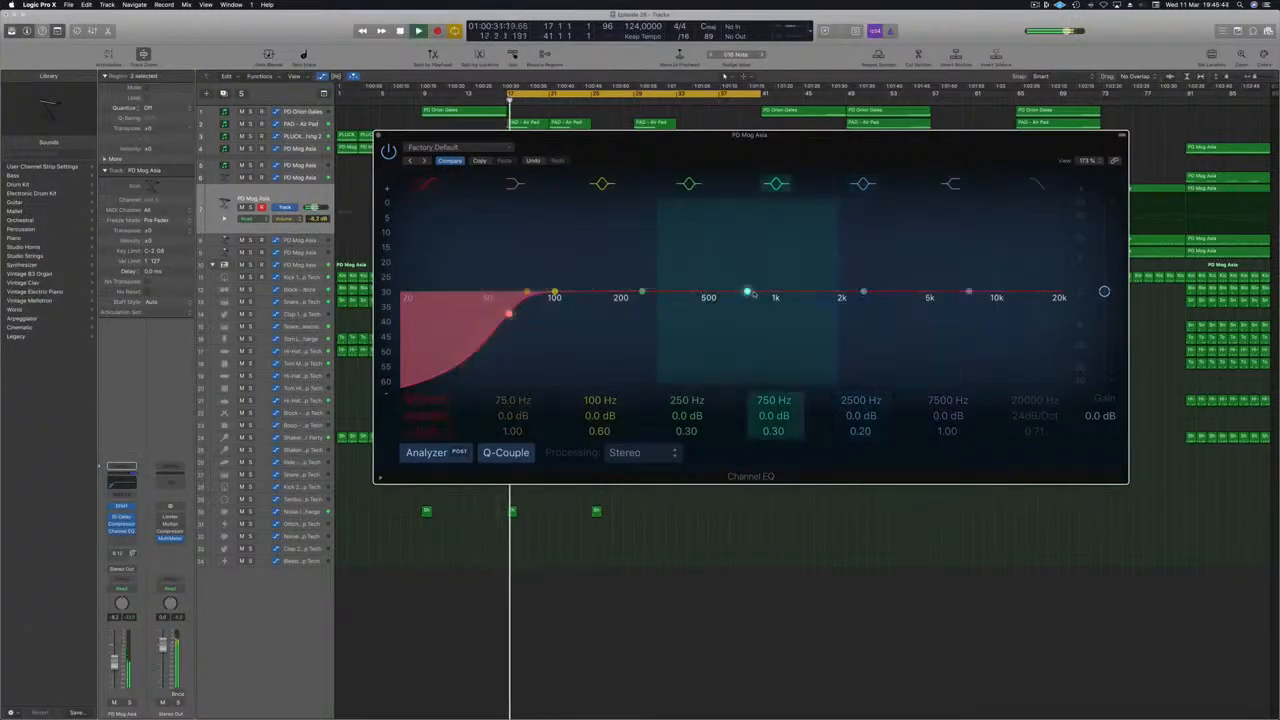
Boost the EQ's 750 Hz band, moving its frequency down to 230 Hz and setting its Q to 0.60.
left_click_drag(755, 294, 779, 281)
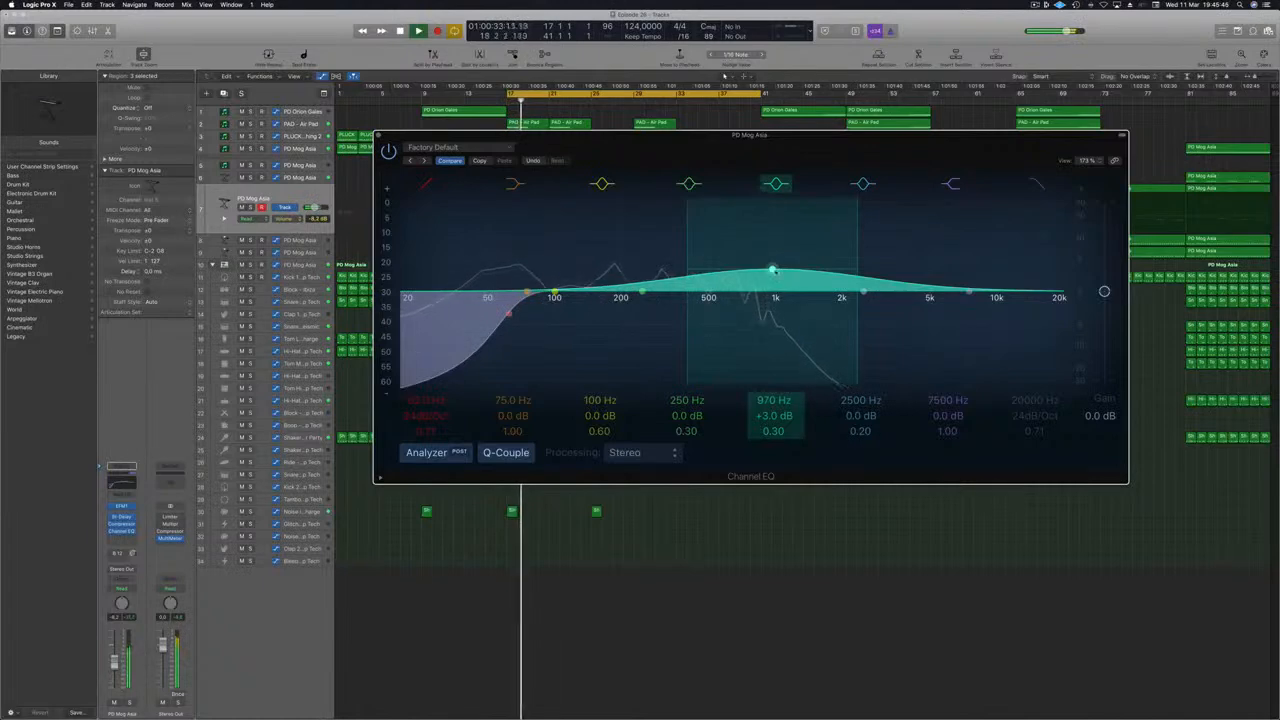
left_click_drag(792, 377, 795, 381)
key("space")
left_click_drag(773, 431, 773, 410)
left_click_drag(780, 268, 621, 264)
key("space")
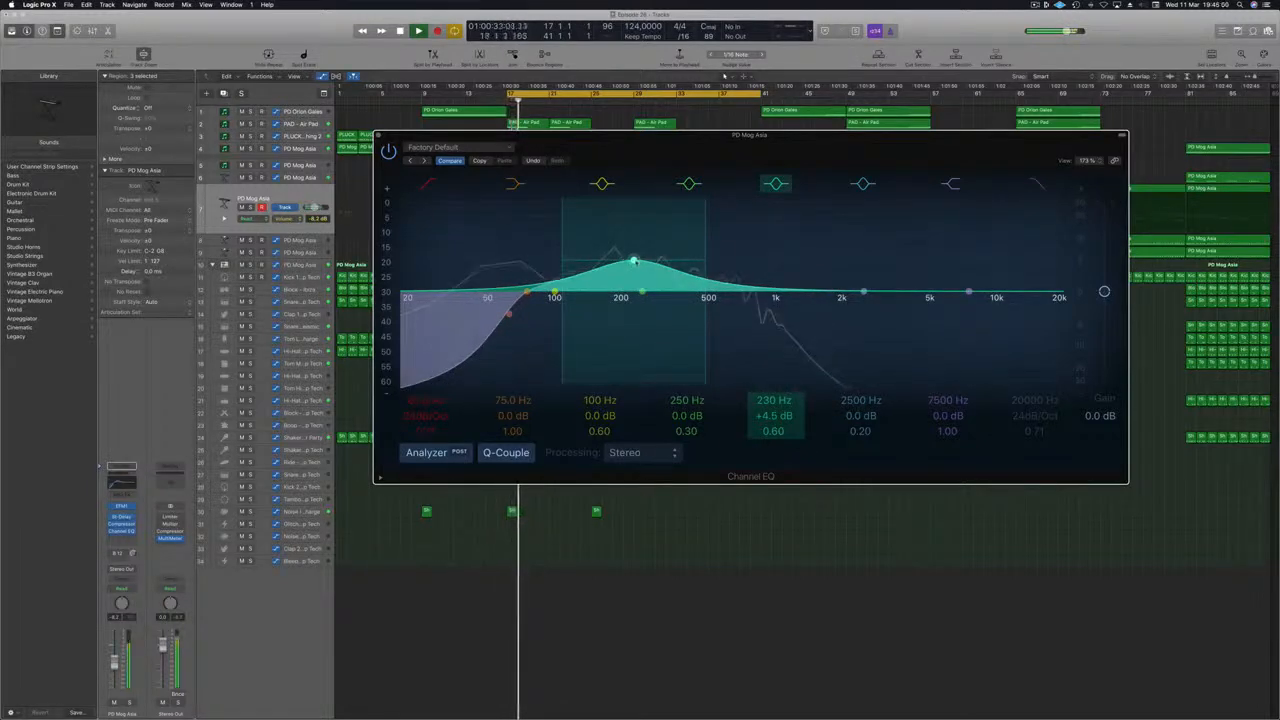
Set the 230 Hz band's gain to +2.5 dB and its Q to 2.30, then close the EQ and listen from bar 17.
left_click_drag(635, 267, 635, 273)
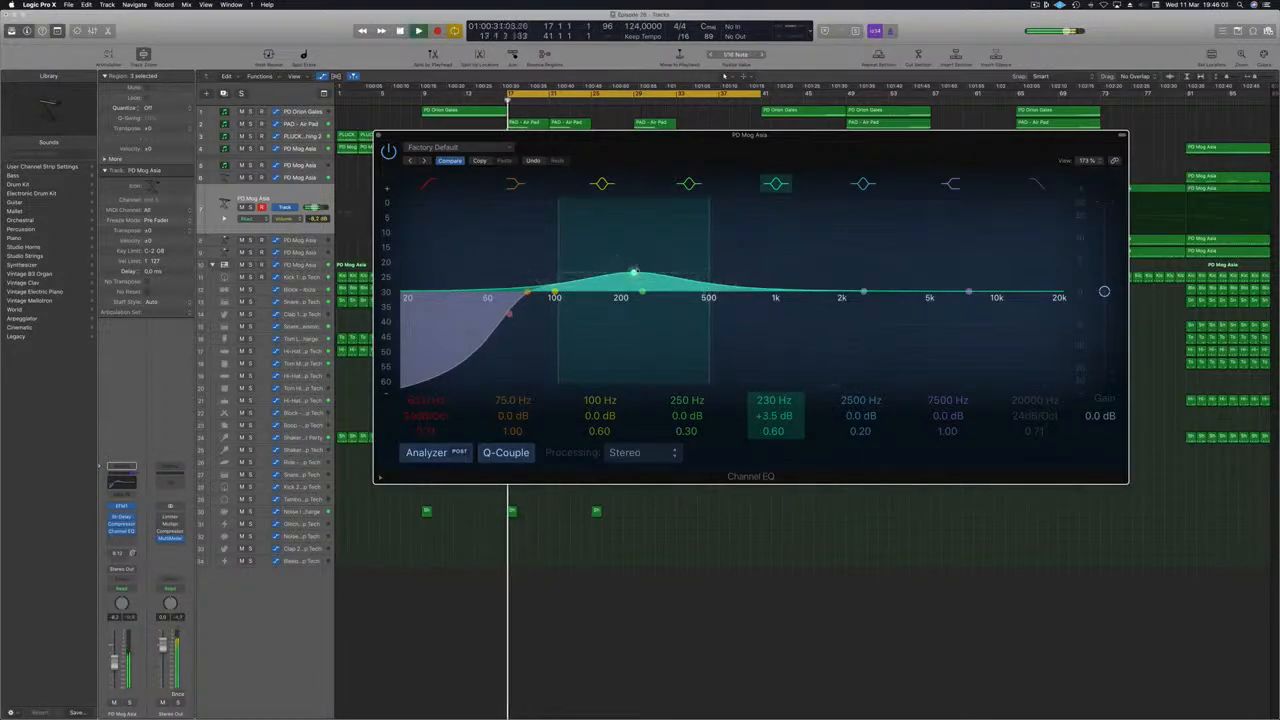
left_click_drag(773, 416, 773, 400)
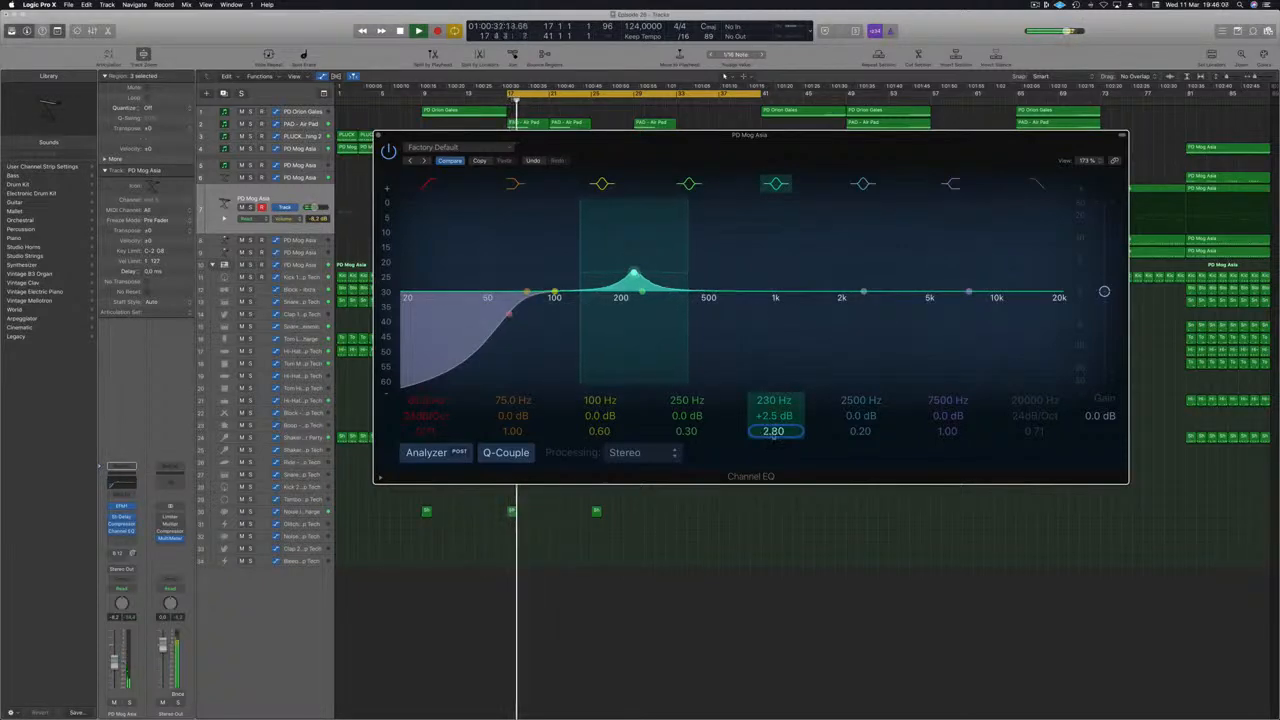
left_click_drag(774, 430, 775, 433)
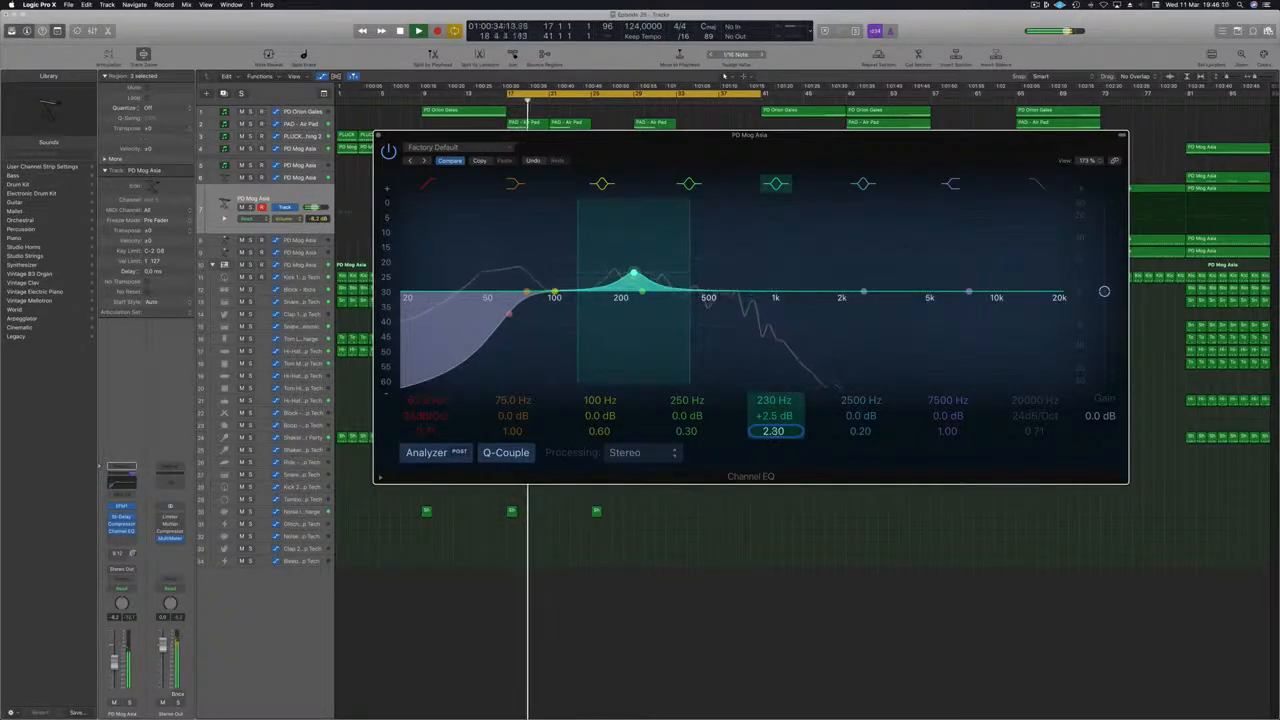
key("space")
key("space")
left_click(378, 136)
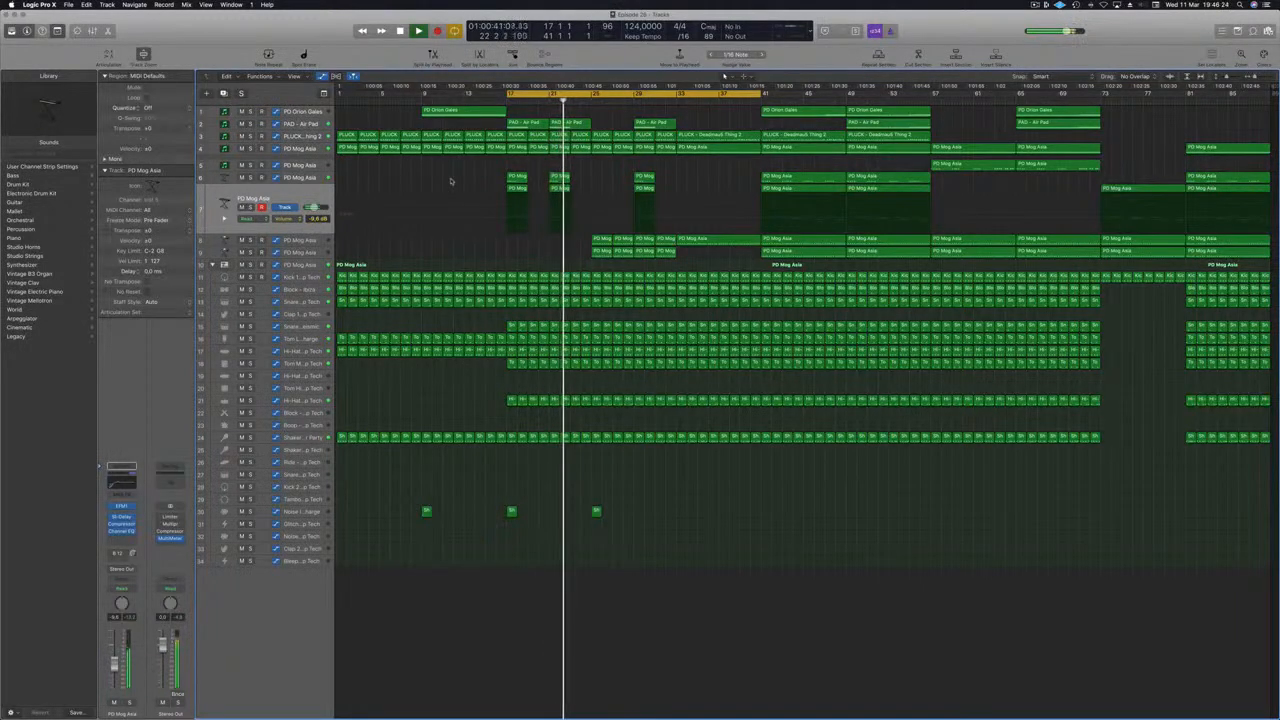
key("space")
key("space")
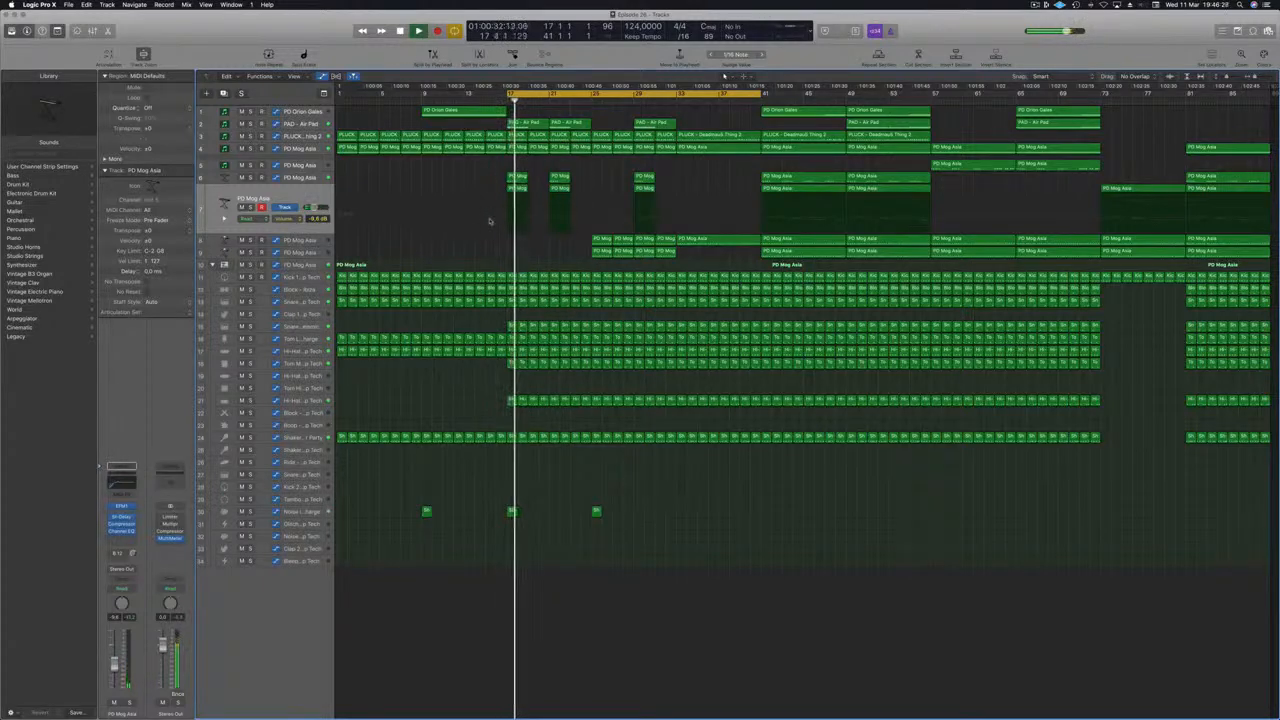
key("space")
Copy the short PD Mog Axis region at bar 17 onto the Clap 1 - Deep Tech track at bar 19 and open its notes.
left_click(300, 315)
left_click_drag(516, 182, 540, 290)
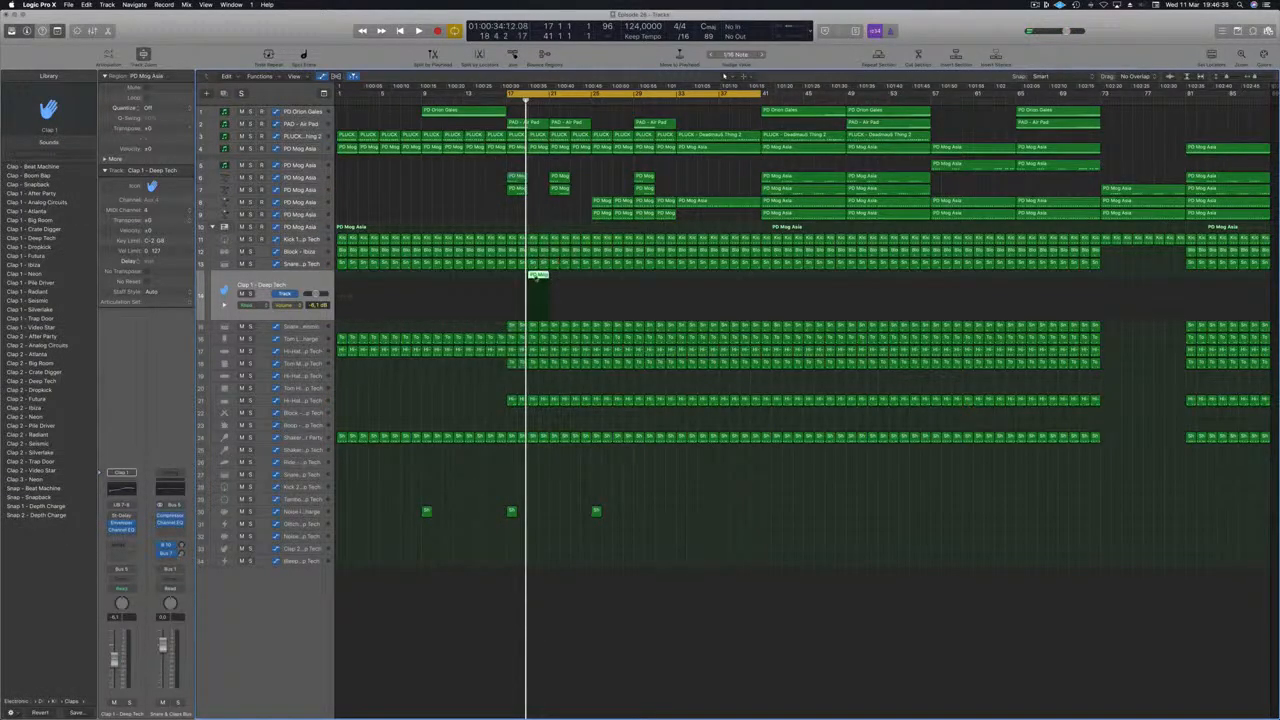
double_click(536, 276)
Reduce the clap region at bar 19 to its first two notes by removing the last three.
left_click_drag(632, 629, 553, 658)
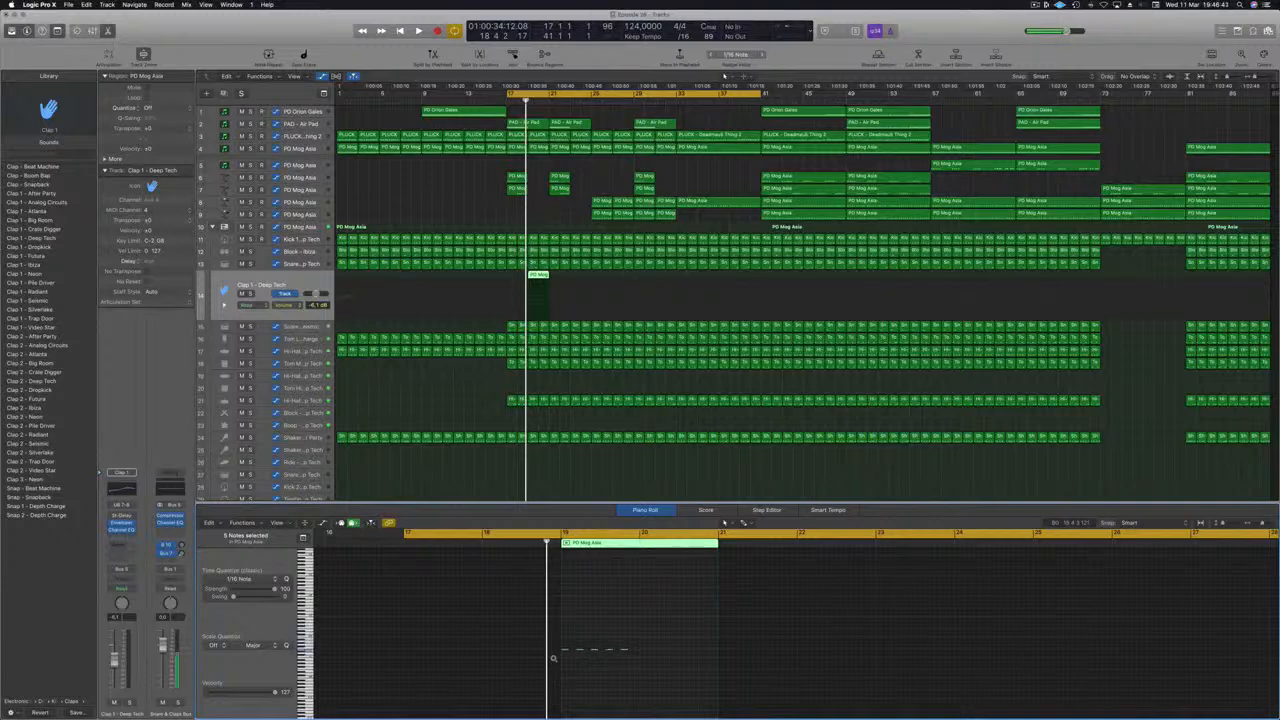
key("space")
left_click_drag(660, 624, 590, 675)
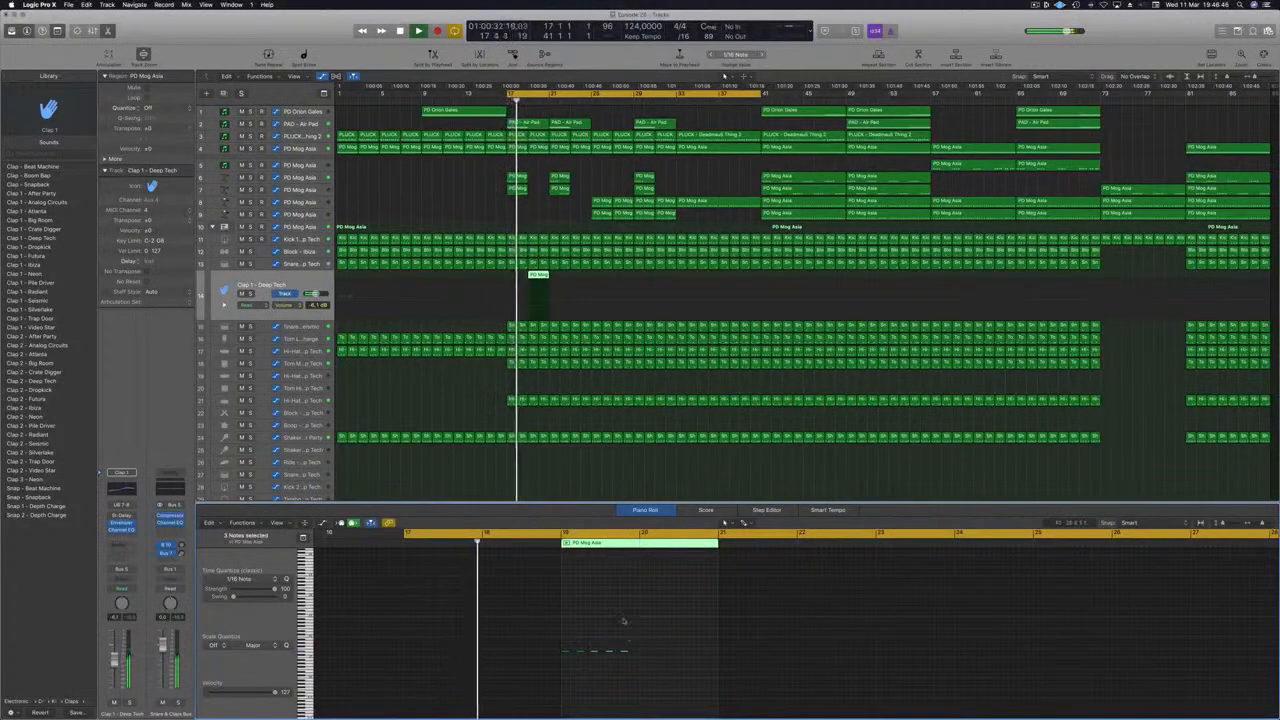
scroll(632, 645, "up", 3)
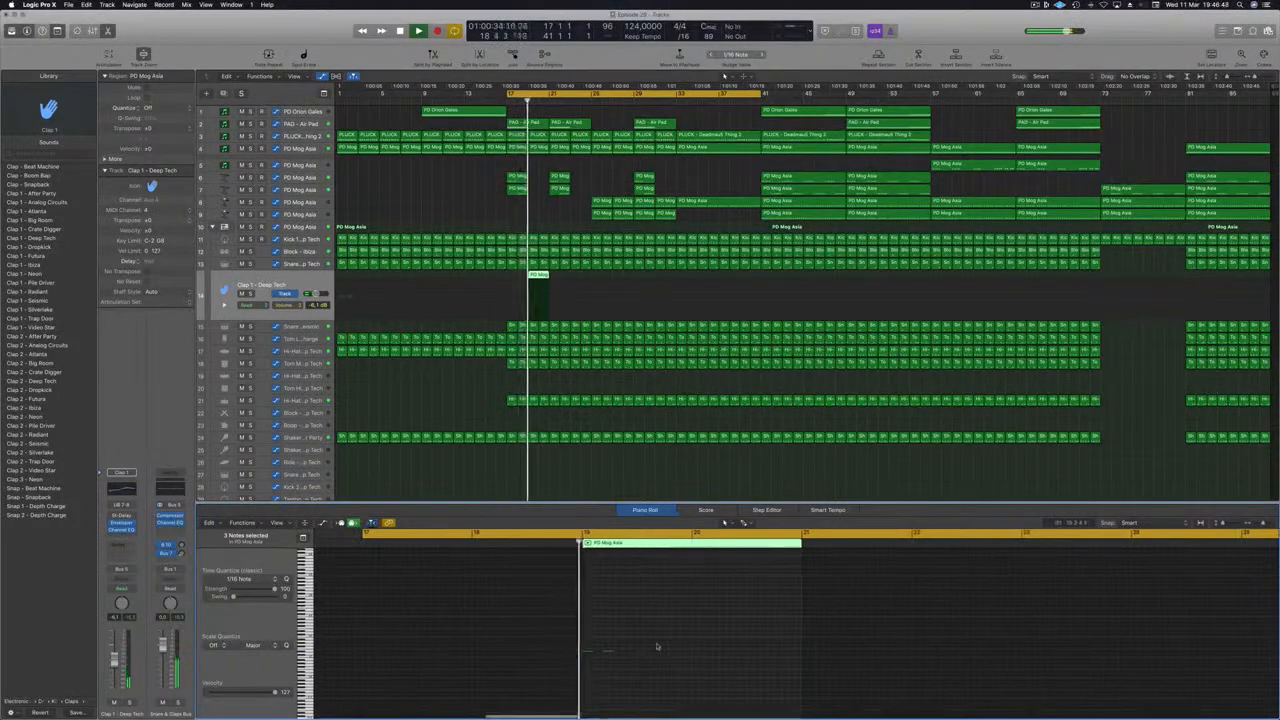
scroll(657, 646, "down", 2)
scroll(657, 646, "left", 1)
Listen to the clap pattern and copy its region from bar 19 to bar 23.
key("space")
key("space")
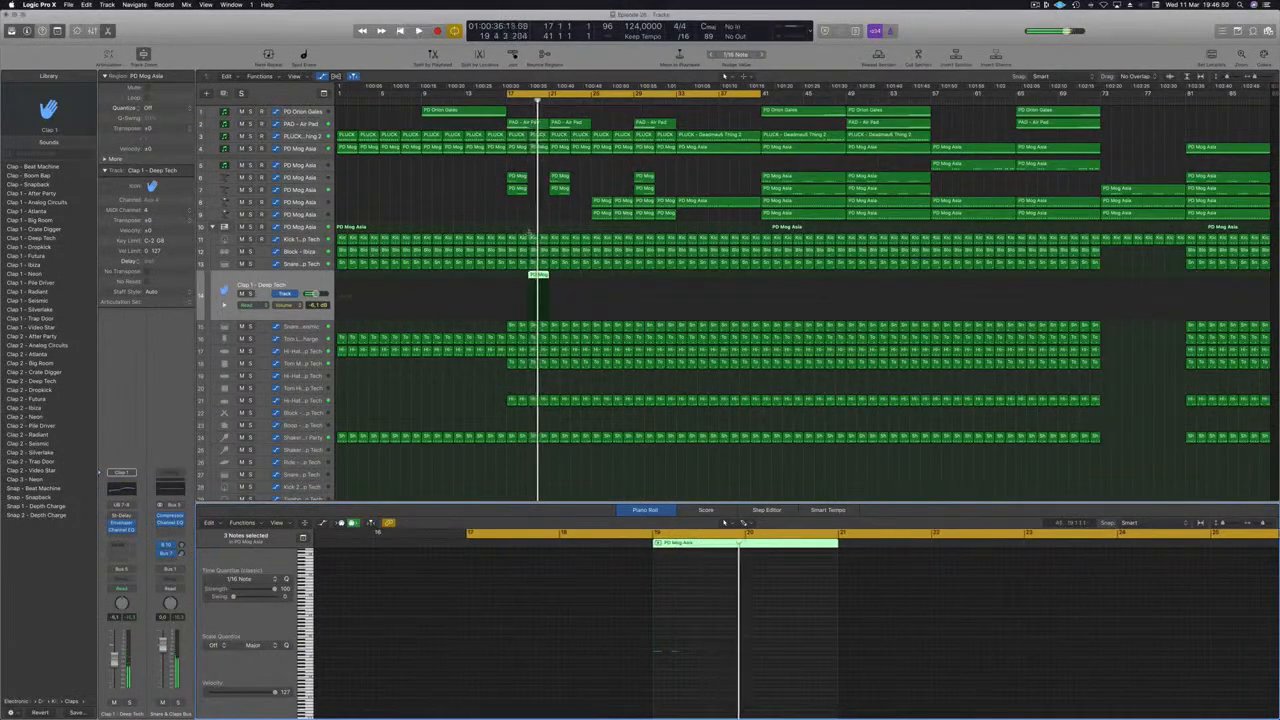
left_click_drag(539, 277, 582, 276)
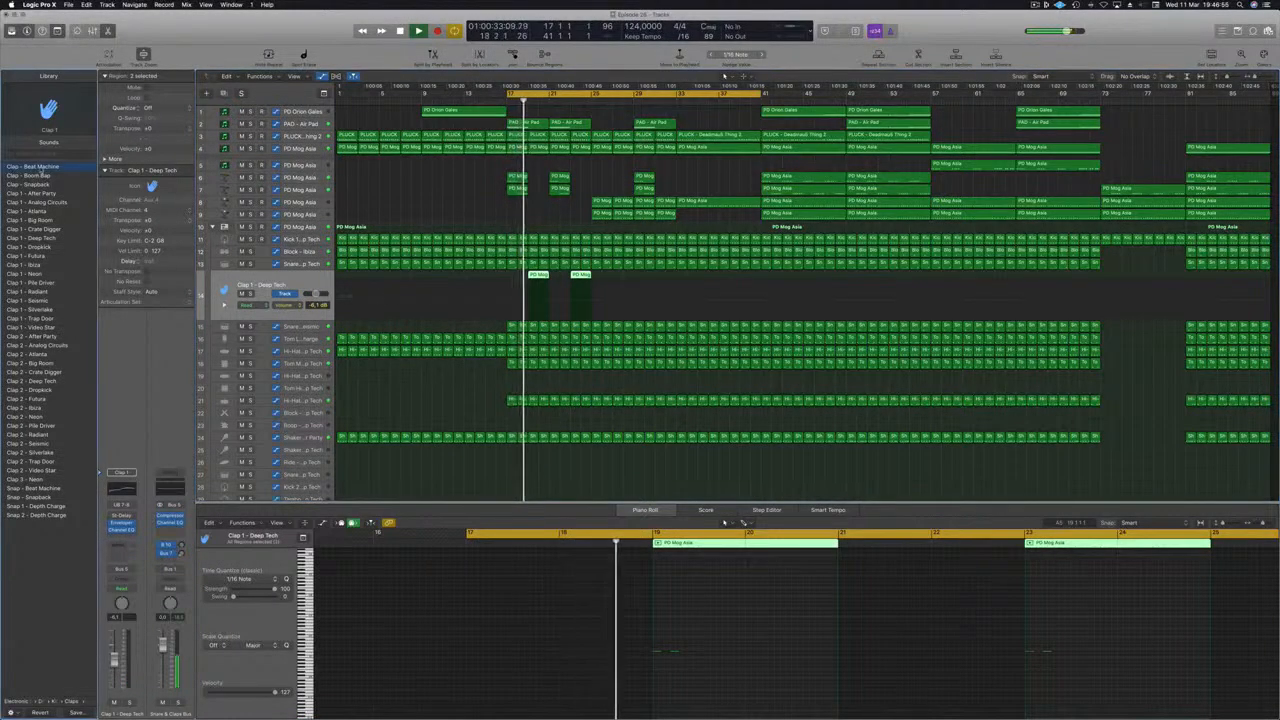
Audition the Clap - Boom Bap and Clap - Snapback sounds on track 14 and load Clap 1 - Analog Circuits.
left_click(37, 176)
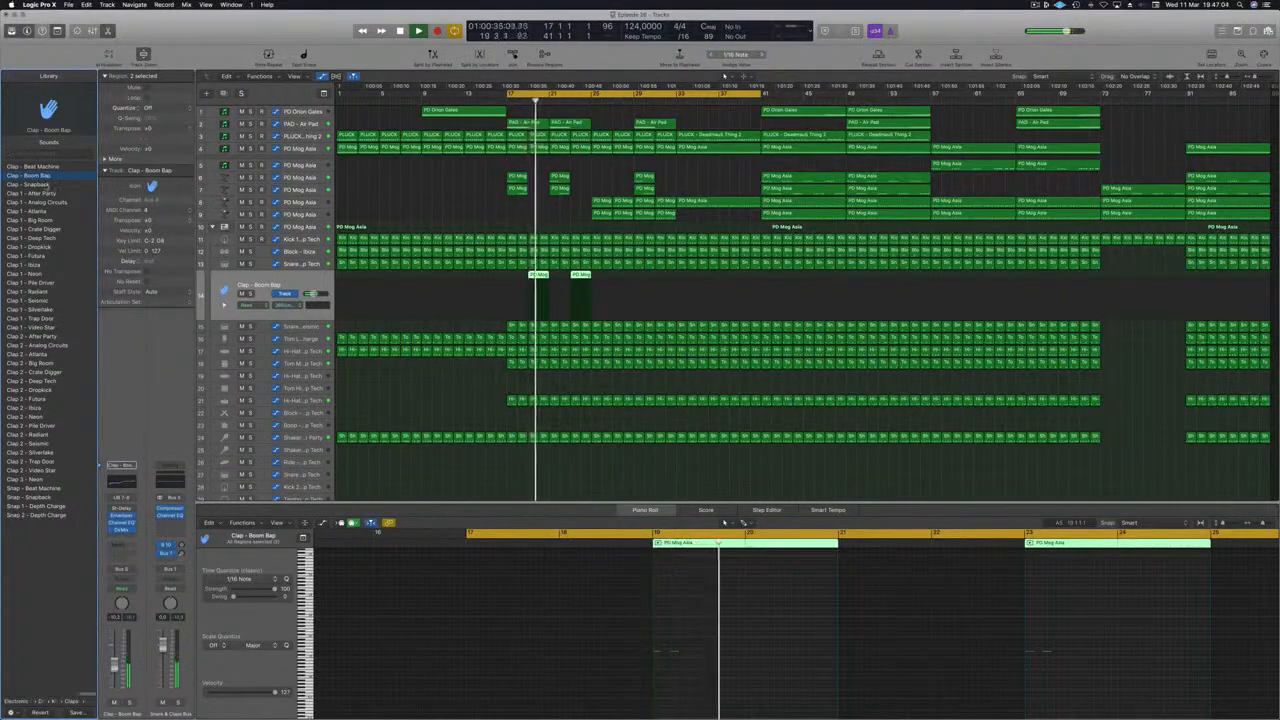
left_click(44, 185)
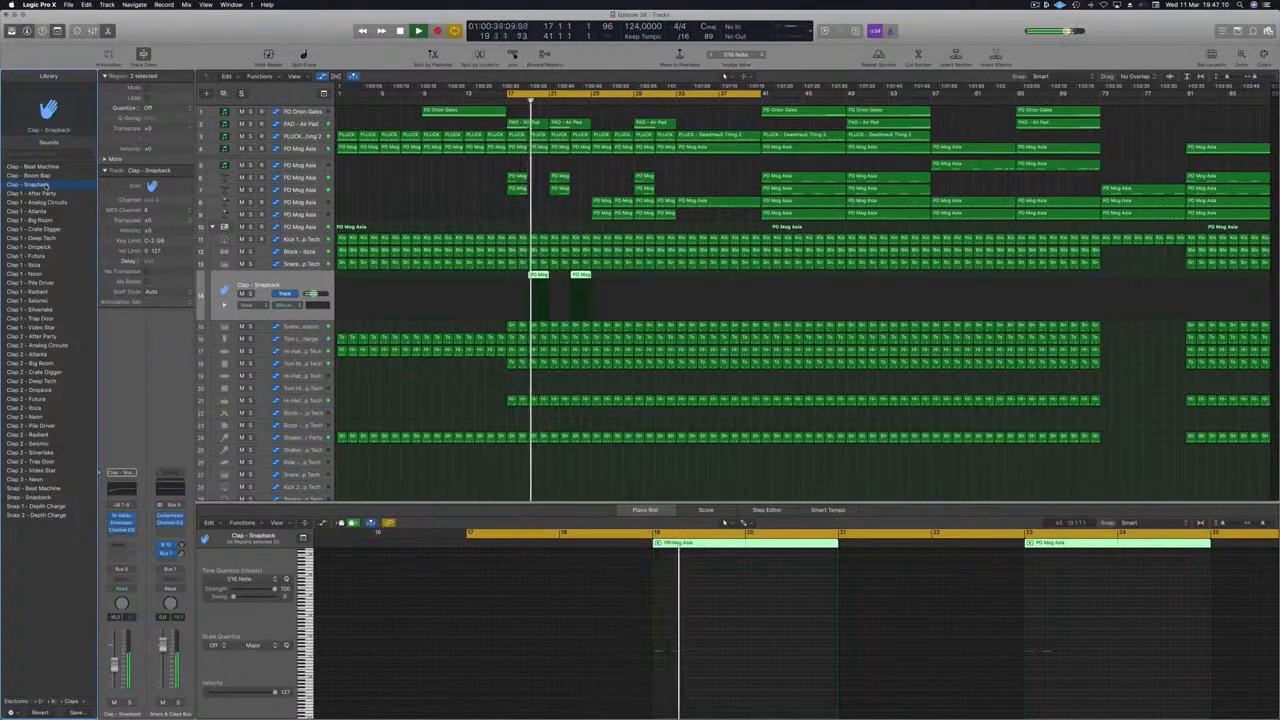
left_click(44, 203)
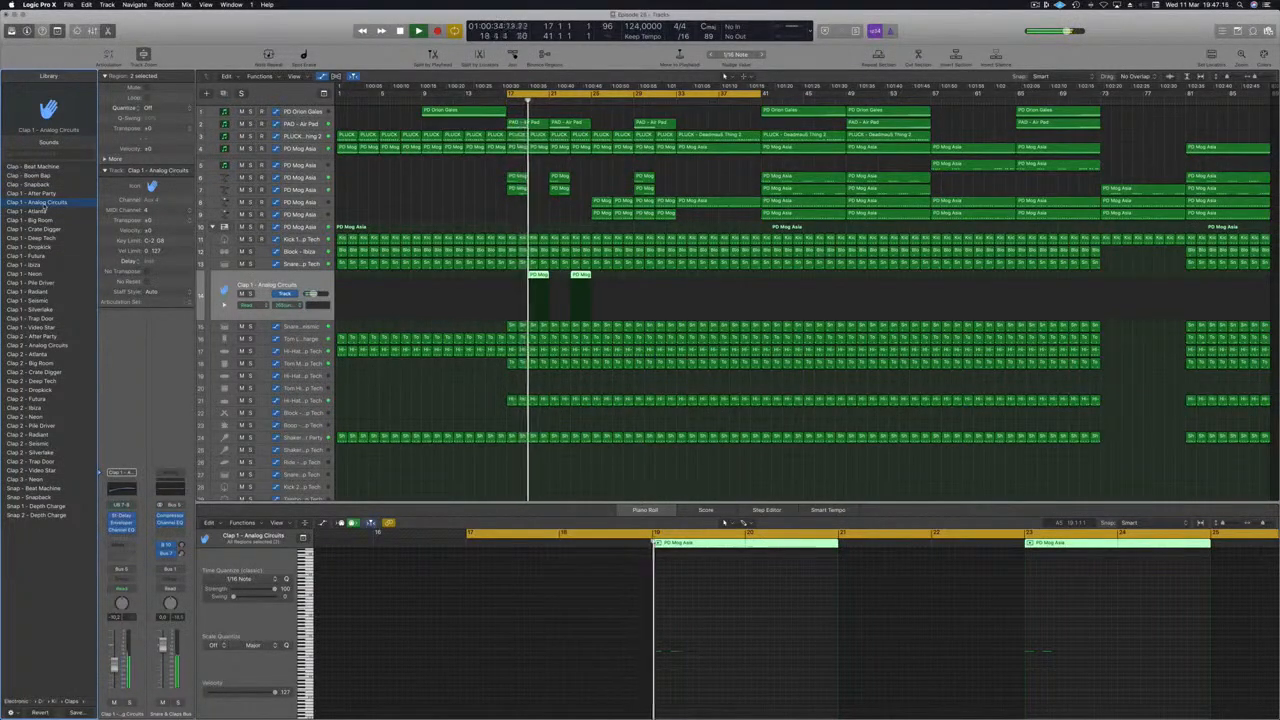
key("space")
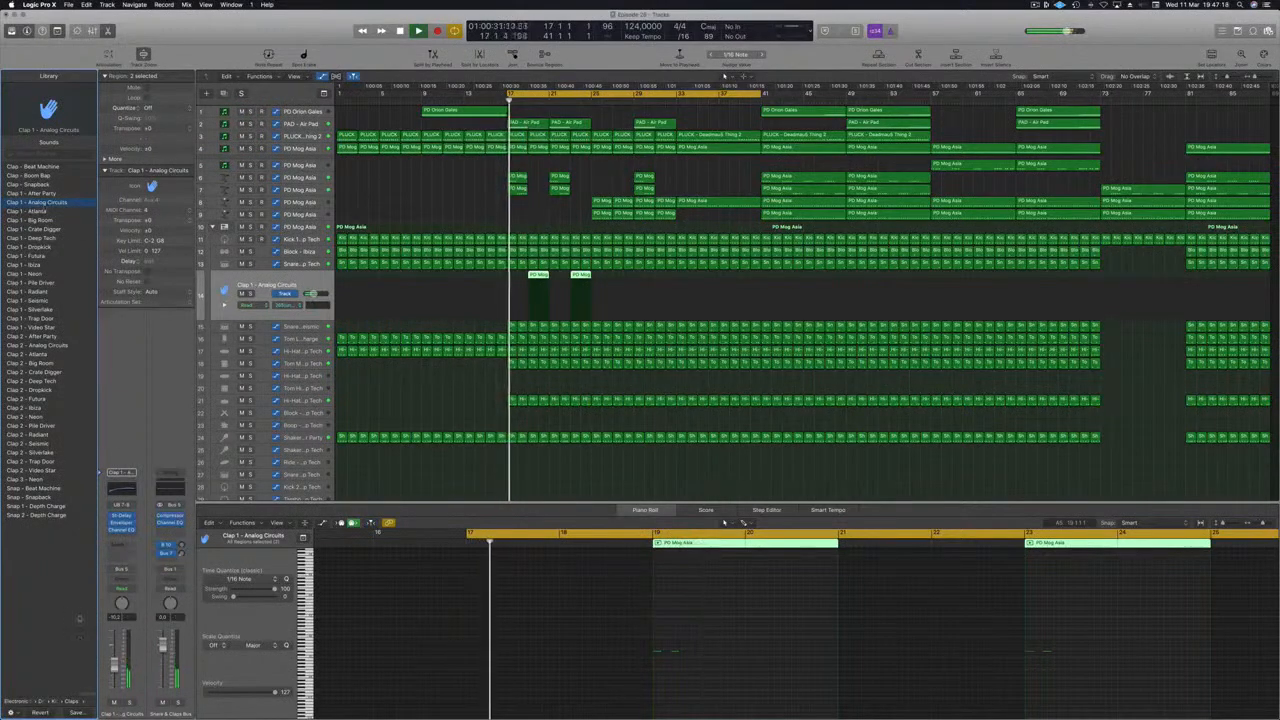
Add a send to Bus 11 on the clap track and check the bus's SilverVerb reverb settings.
left_click(122, 548)
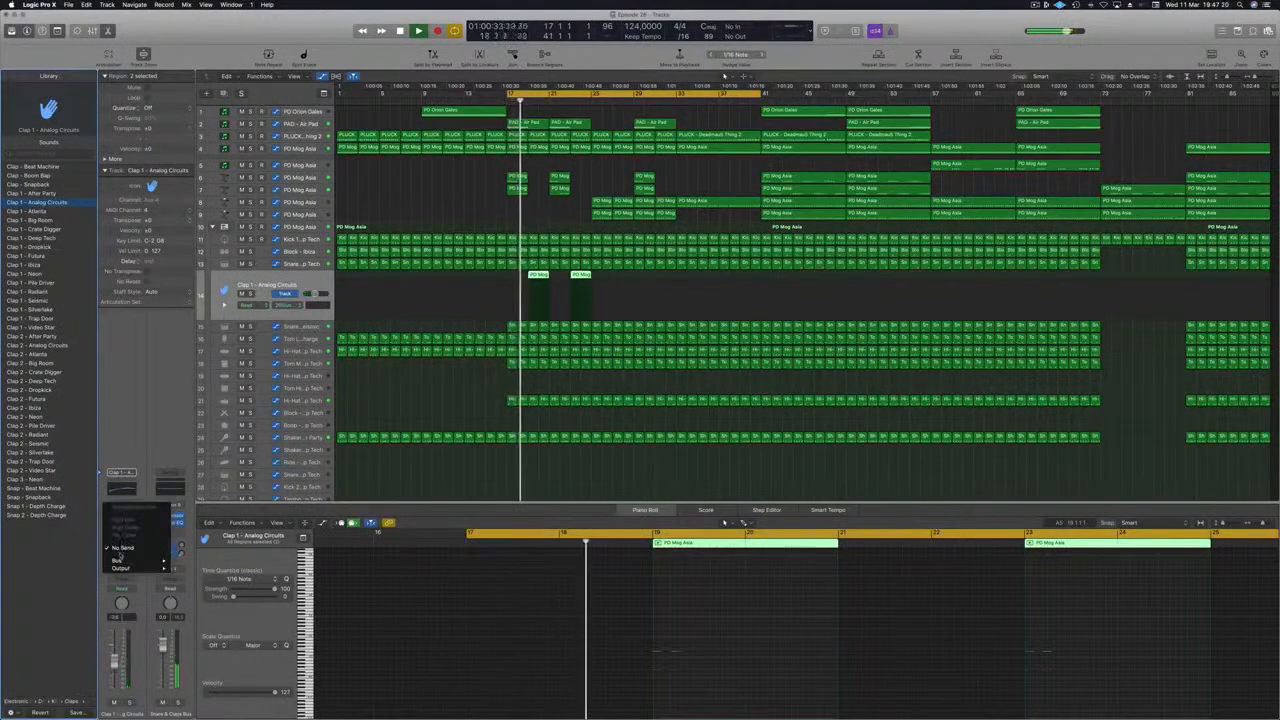
mouse_move(150, 561)
left_click(218, 492)
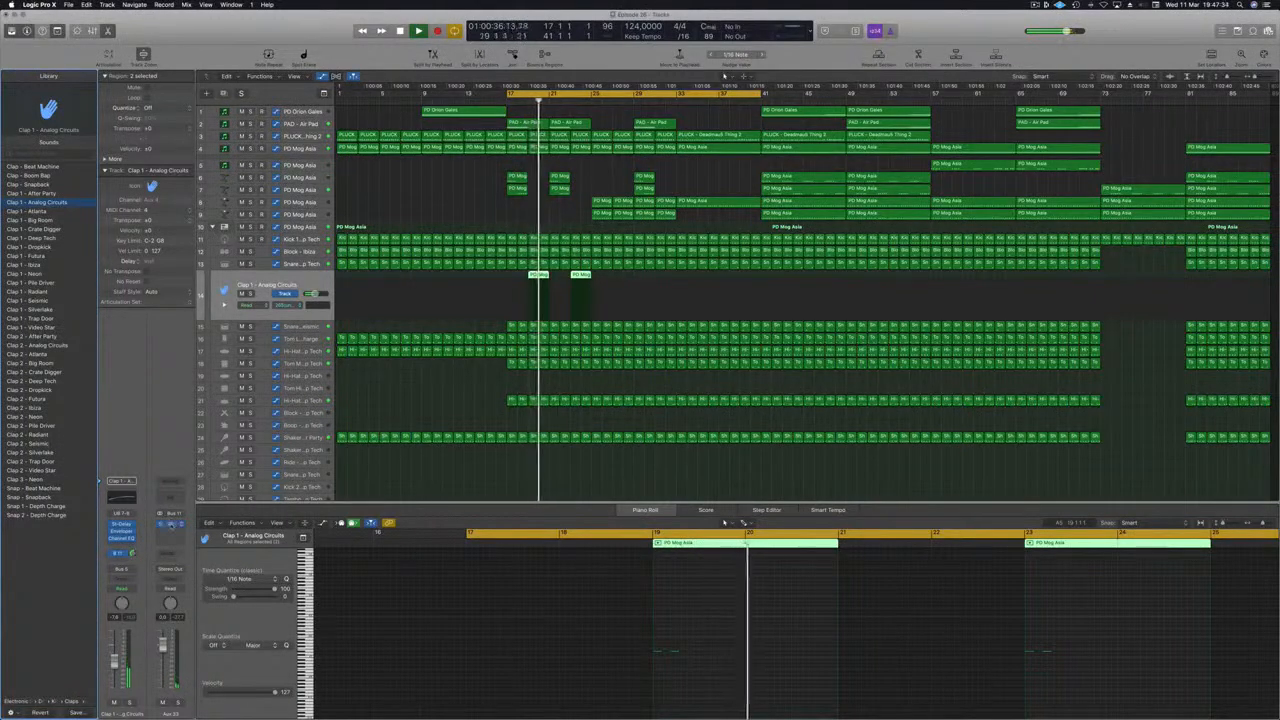
left_click(171, 524)
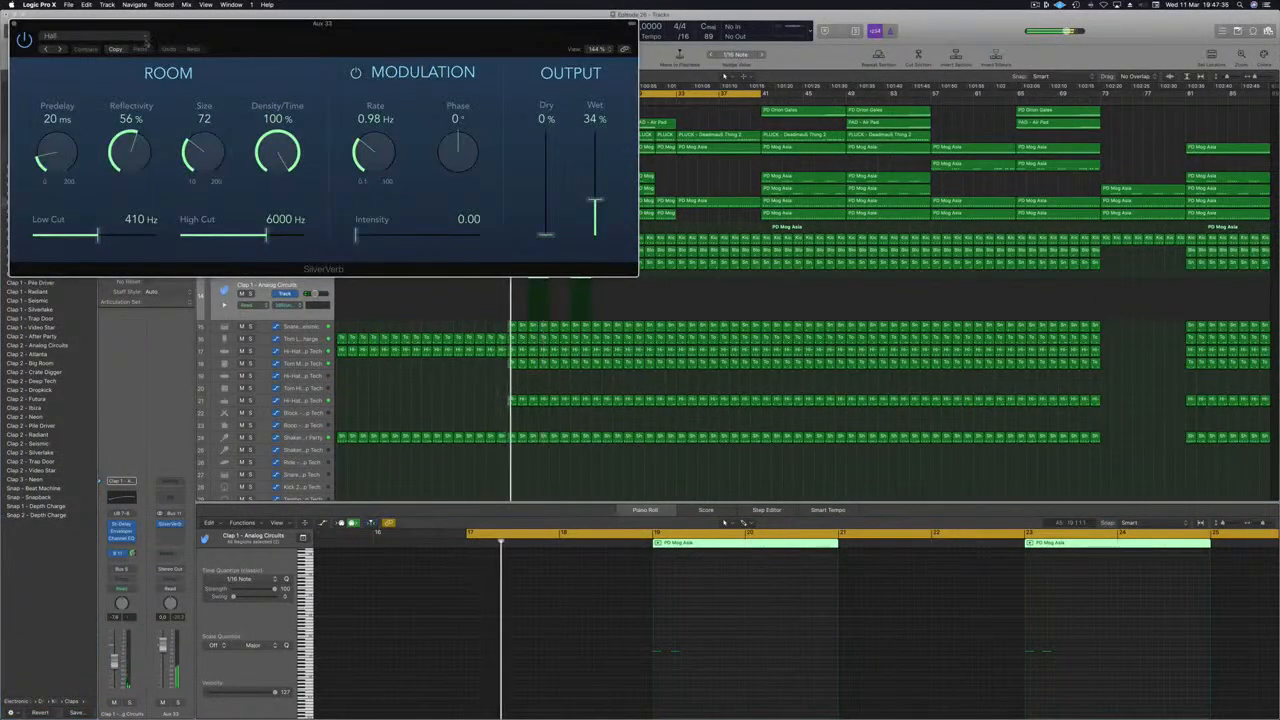
left_click_drag(229, 27, 344, 48)
key("super+w")
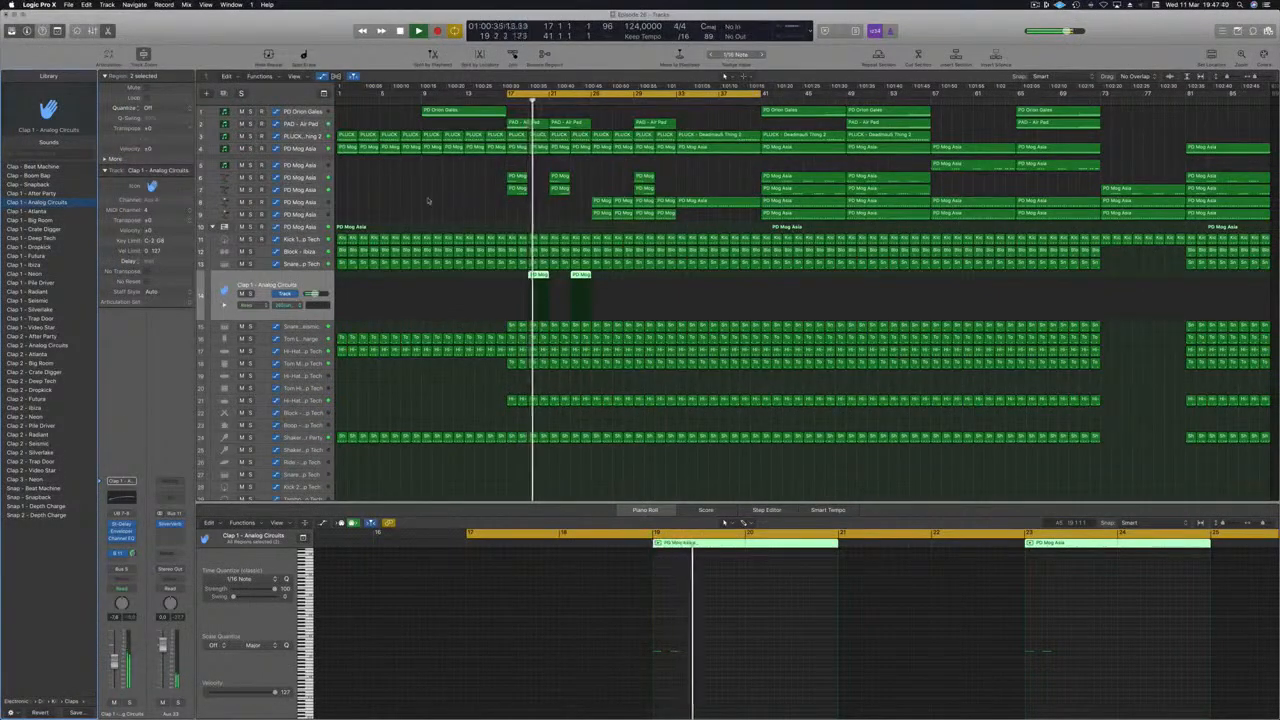
Open the Kick 1 - Deep Tech region at bar 24 for note editing.
left_click(461, 218)
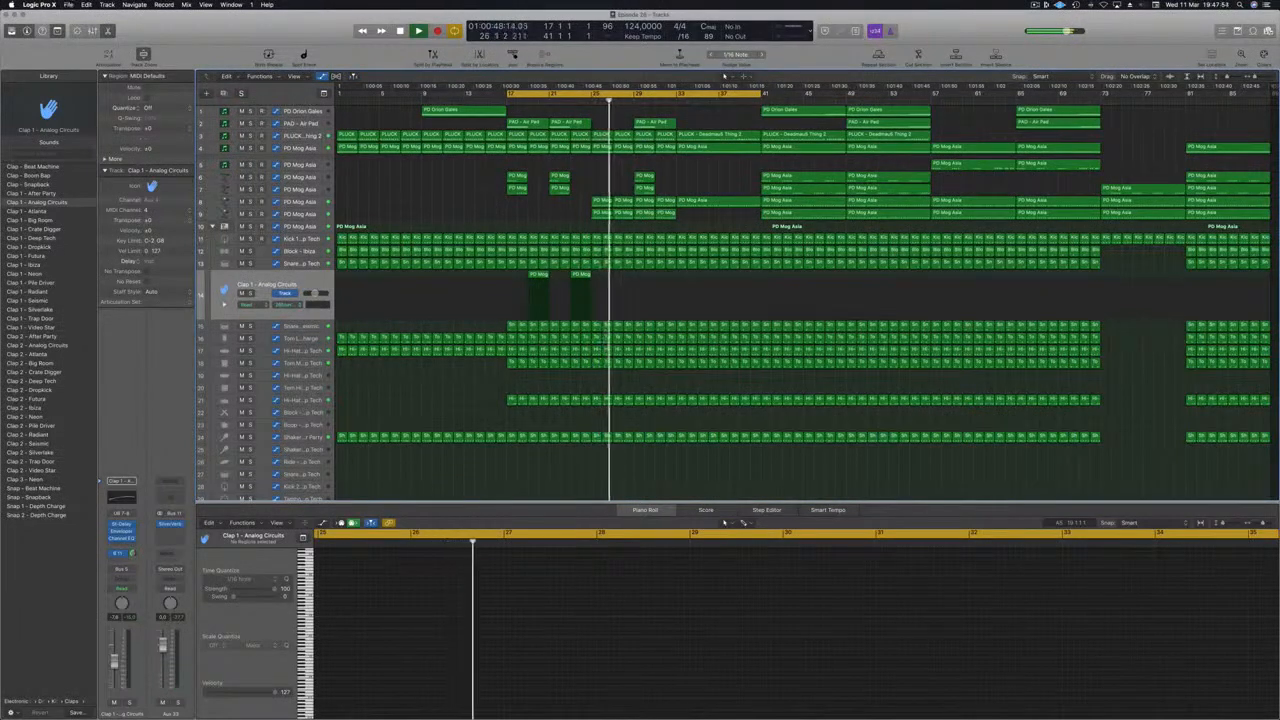
left_click(569, 98)
scroll(554, 192, "up", 1)
key("super+Right")
key("super+Right")
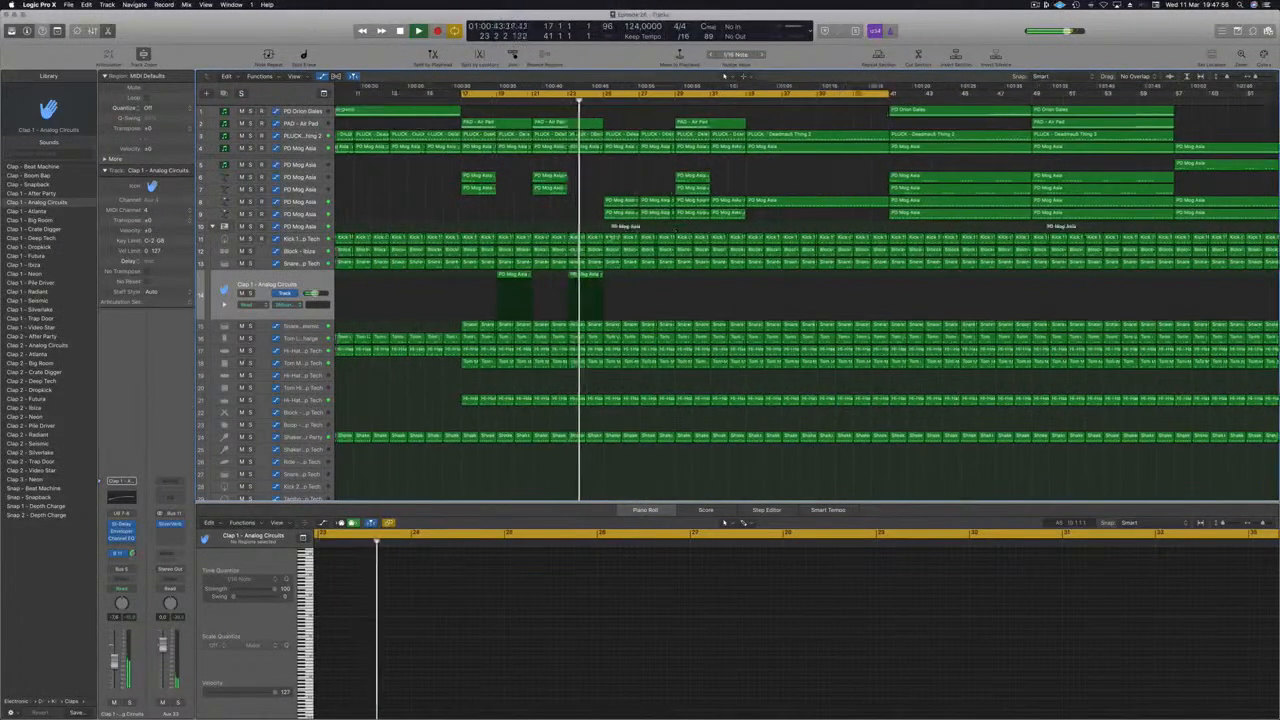
left_click(595, 239)
Move only the last kick note of the bar 24 region slightly earlier and restart playback.
left_click_drag(485, 657, 476, 660)
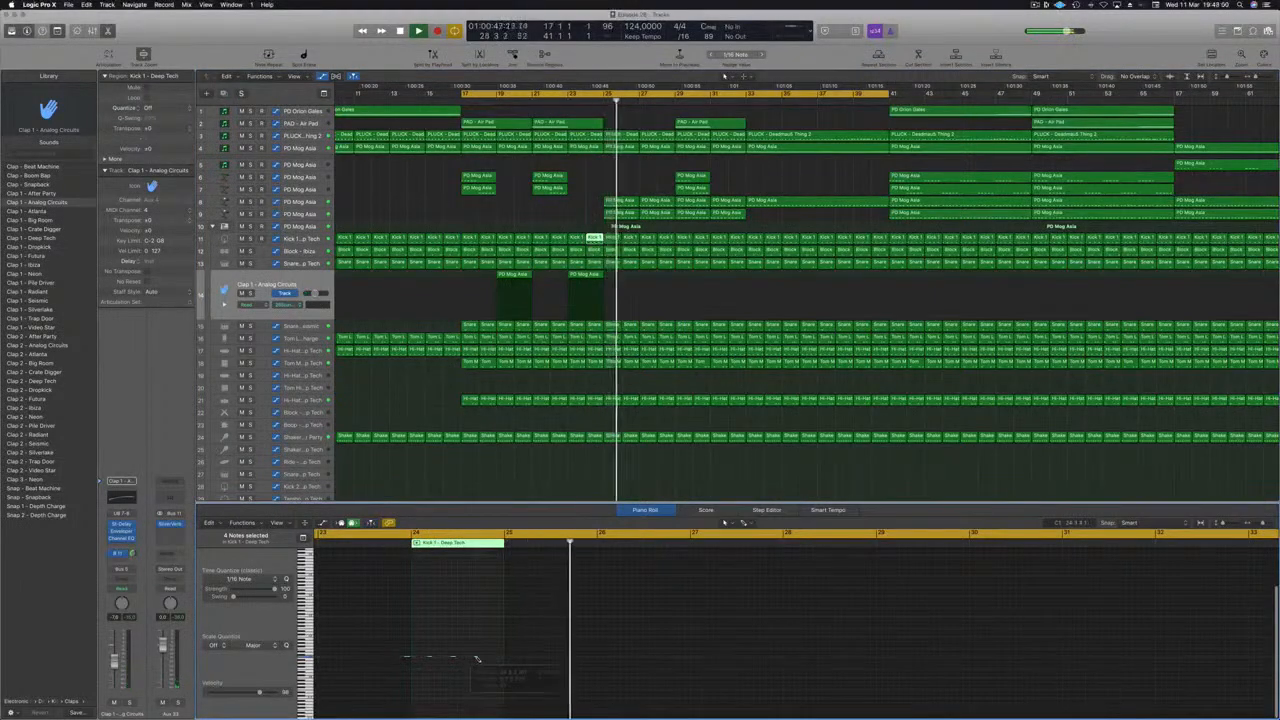
key("super+z")
left_click(497, 643)
left_click(483, 659)
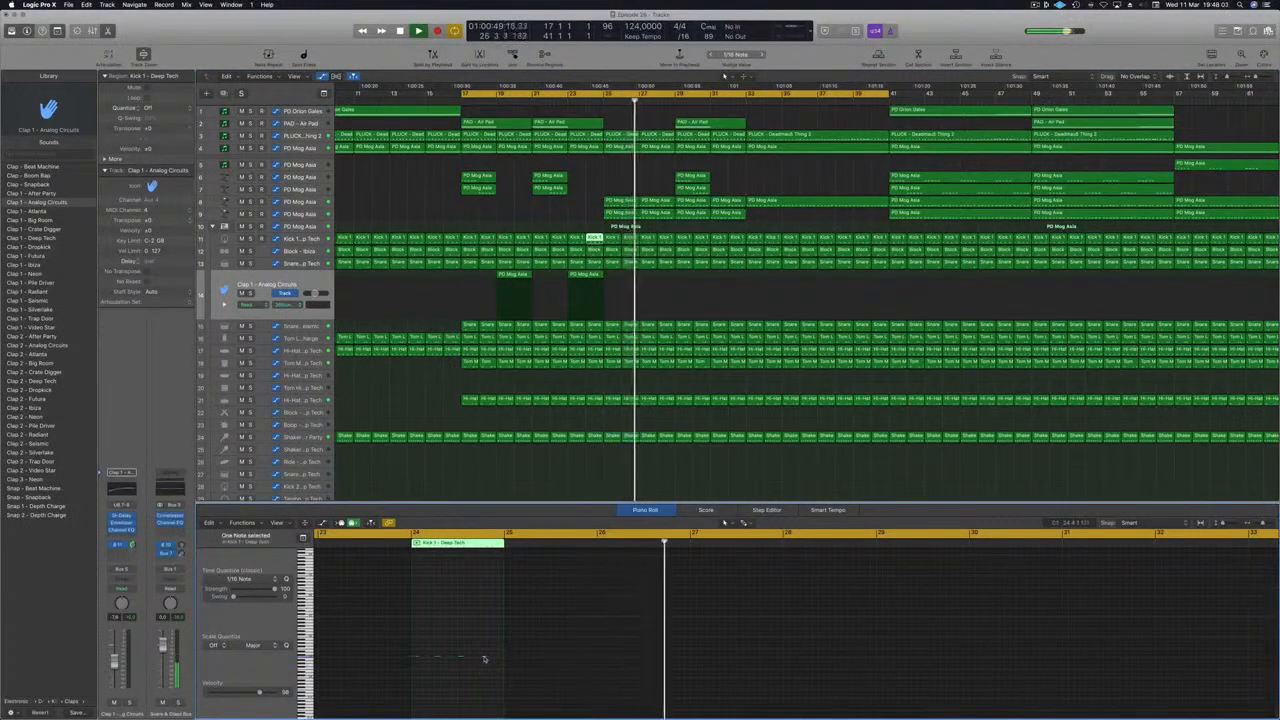
left_click_drag(483, 659, 473, 661)
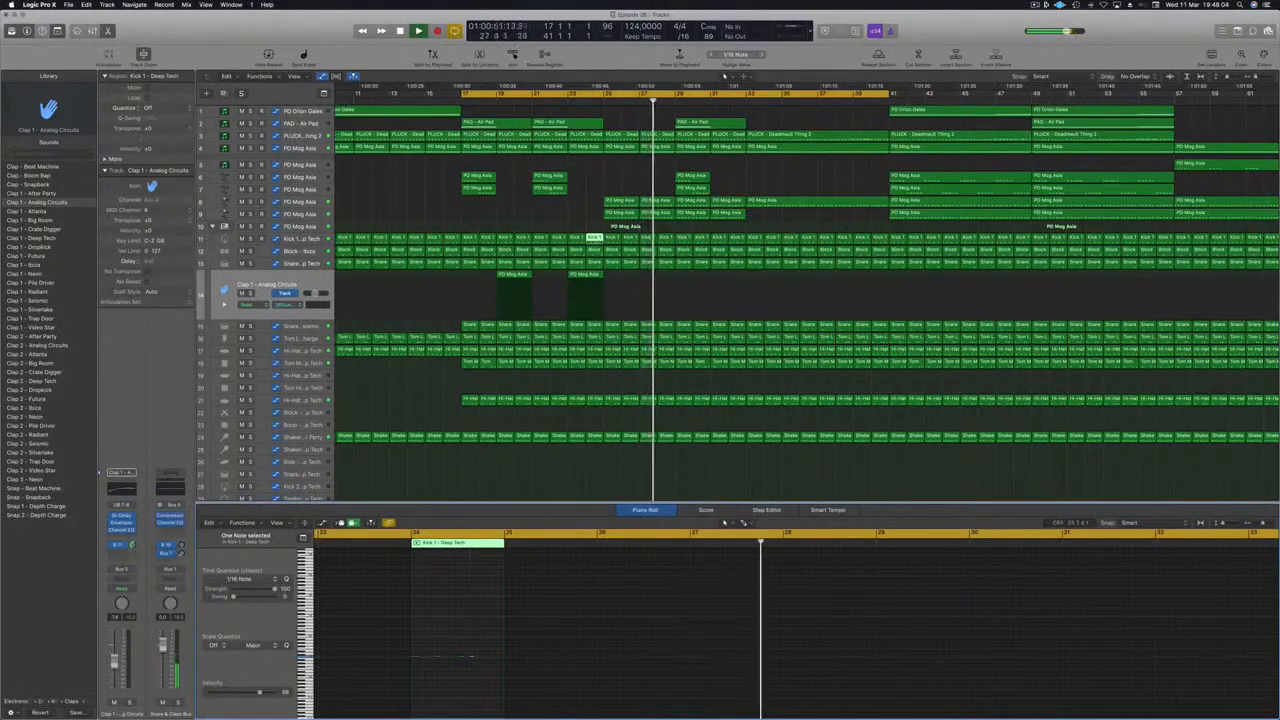
key("space")
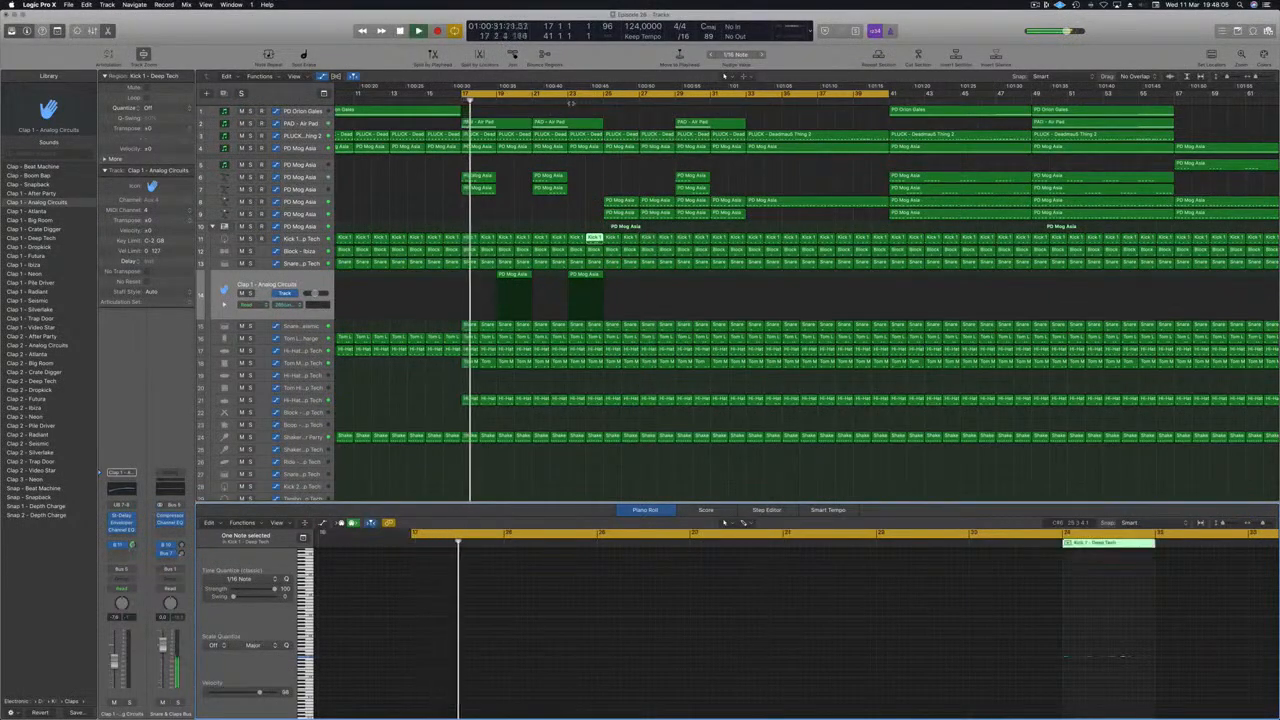
Adjust the last note of the Snare 1 - Deep Tech region at bar 24 and play it back from bar 23.
key("super+Right")
key("super+Right")
key("super+Right")
key("super+Right")
key("super+Right")
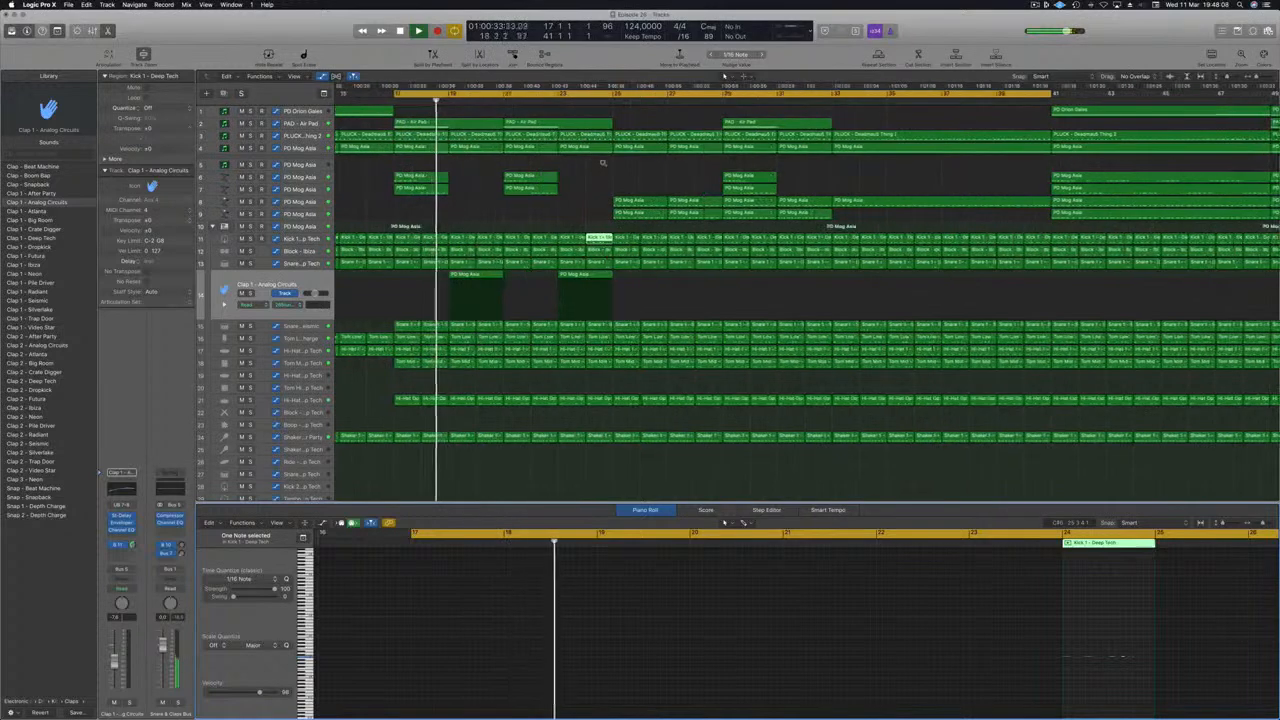
left_click(615, 251)
left_click(616, 263)
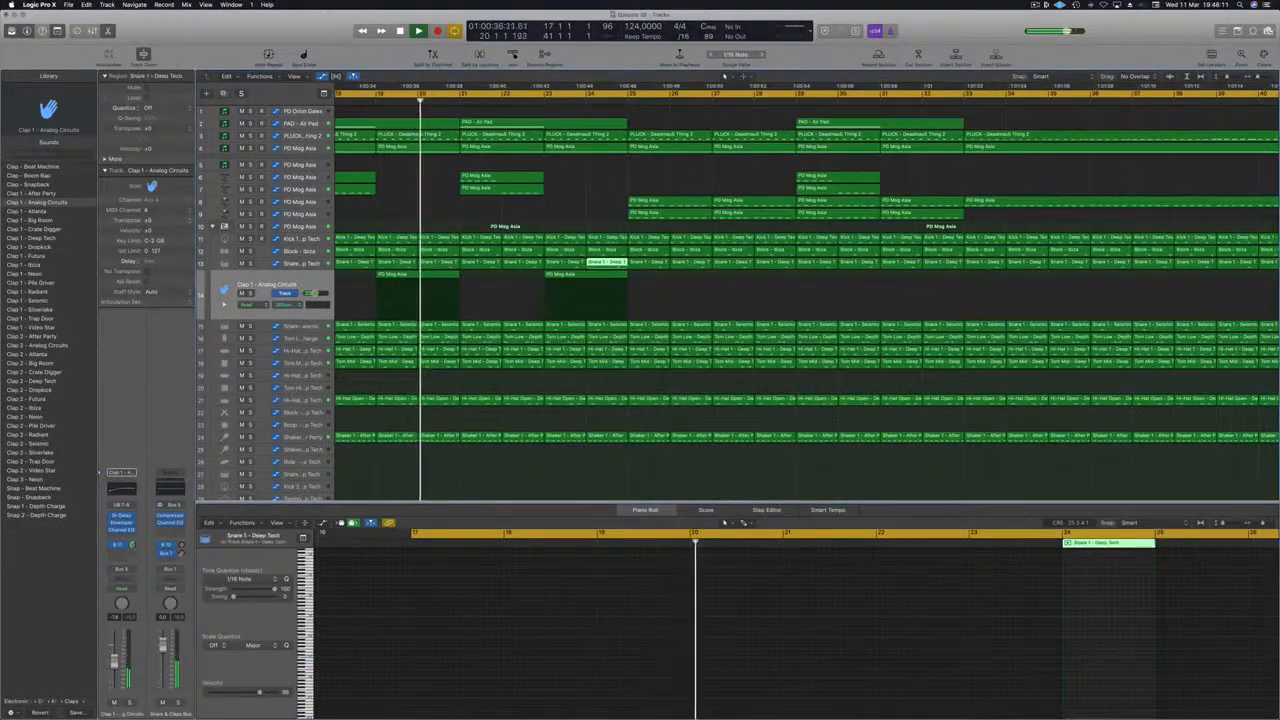
left_click(1137, 656)
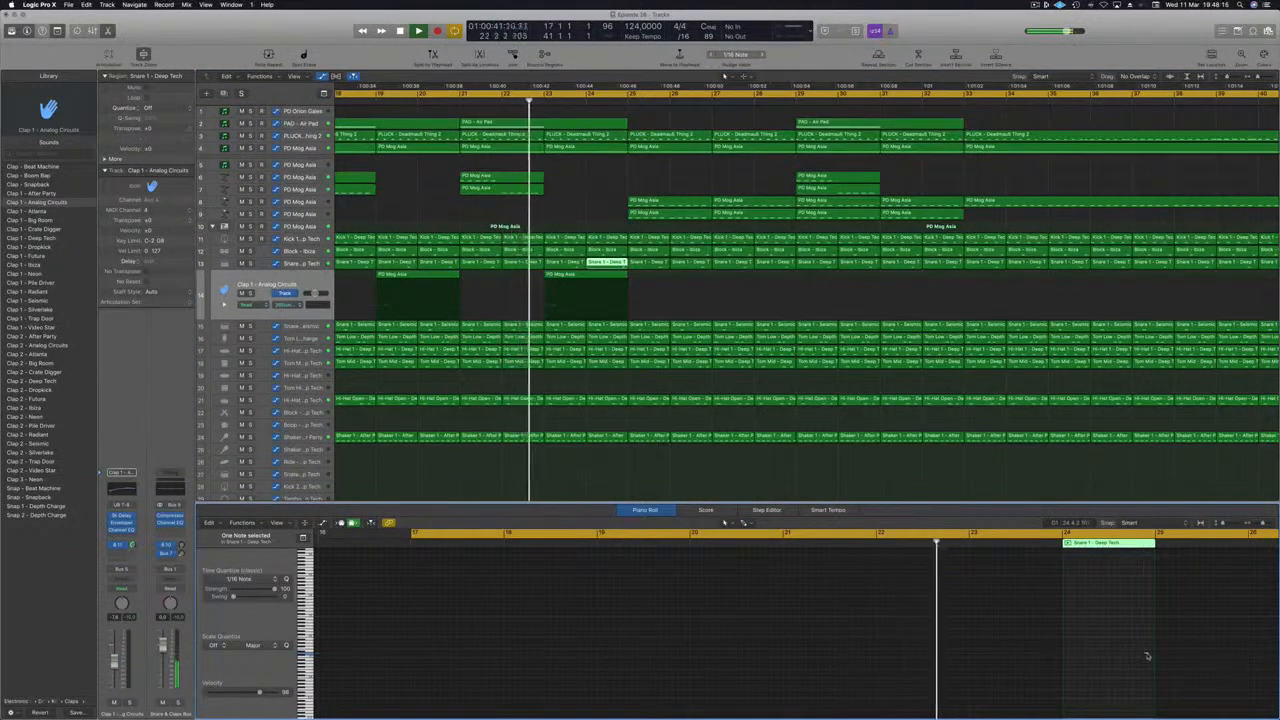
mouse_move(1148, 654)
left_mouse_down()
mouse_move(1135, 657)
mouse_move(1150, 657)
left_mouse_up()
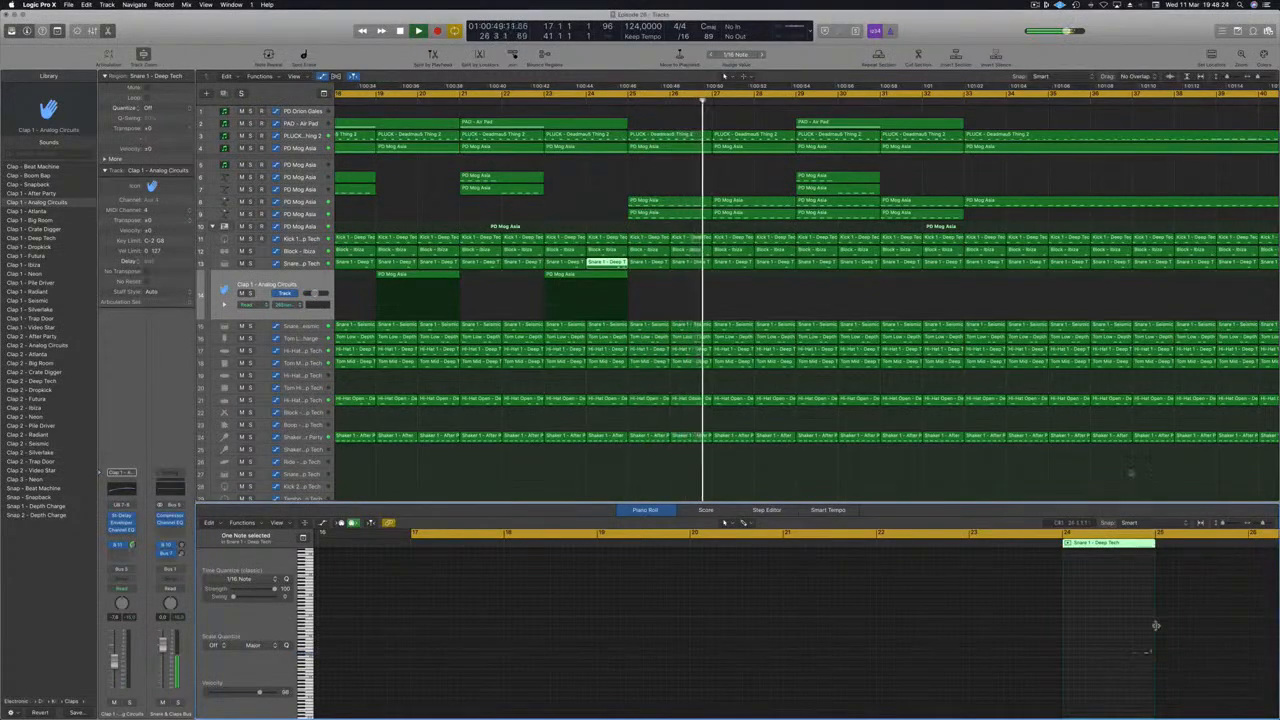
left_click(607, 95)
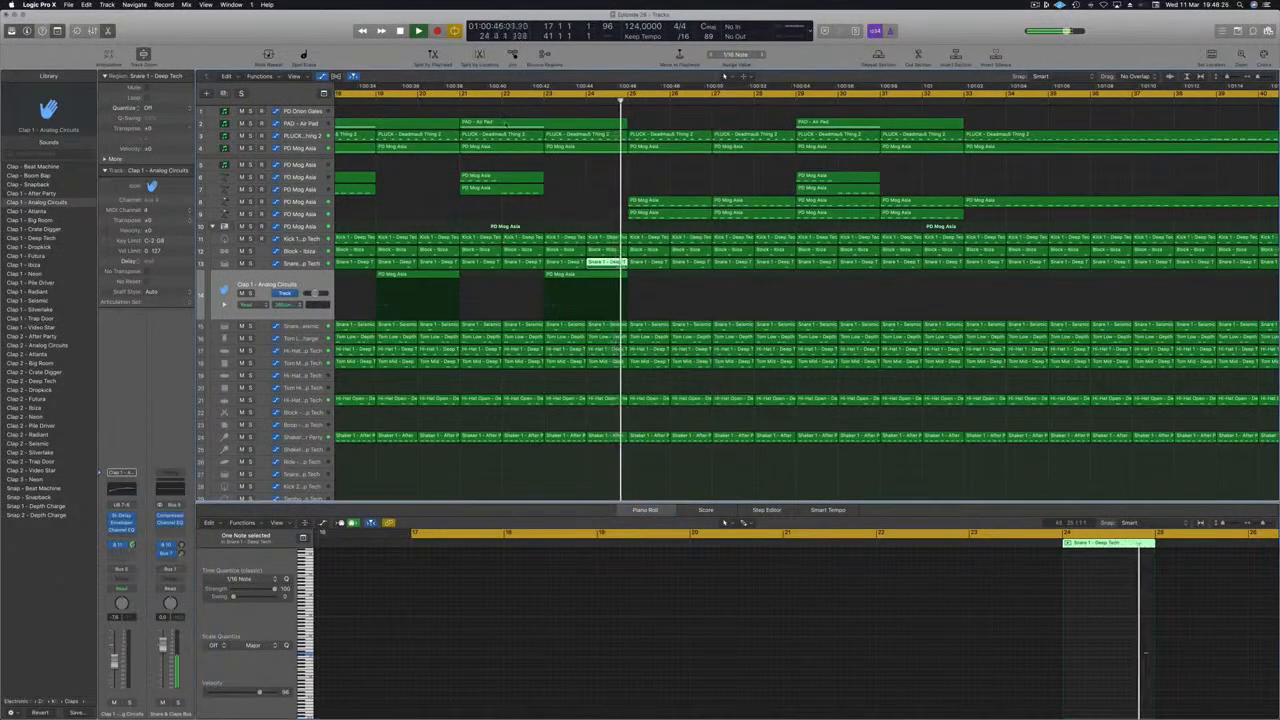
left_click(545, 97)
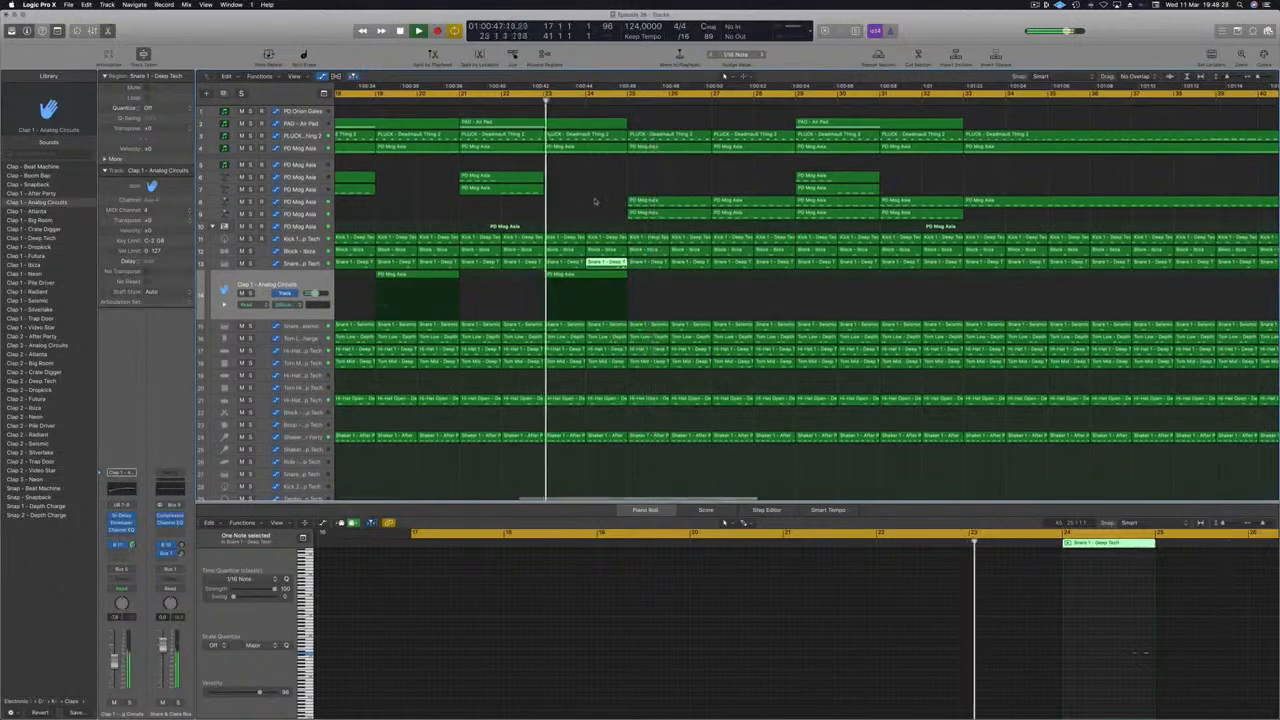
left_click(588, 192)
Copy the bar 24 Snare 1 region onto the Snare 3 - Deep Tech track and raise the copy's two notes in pitch.
left_click(597, 262)
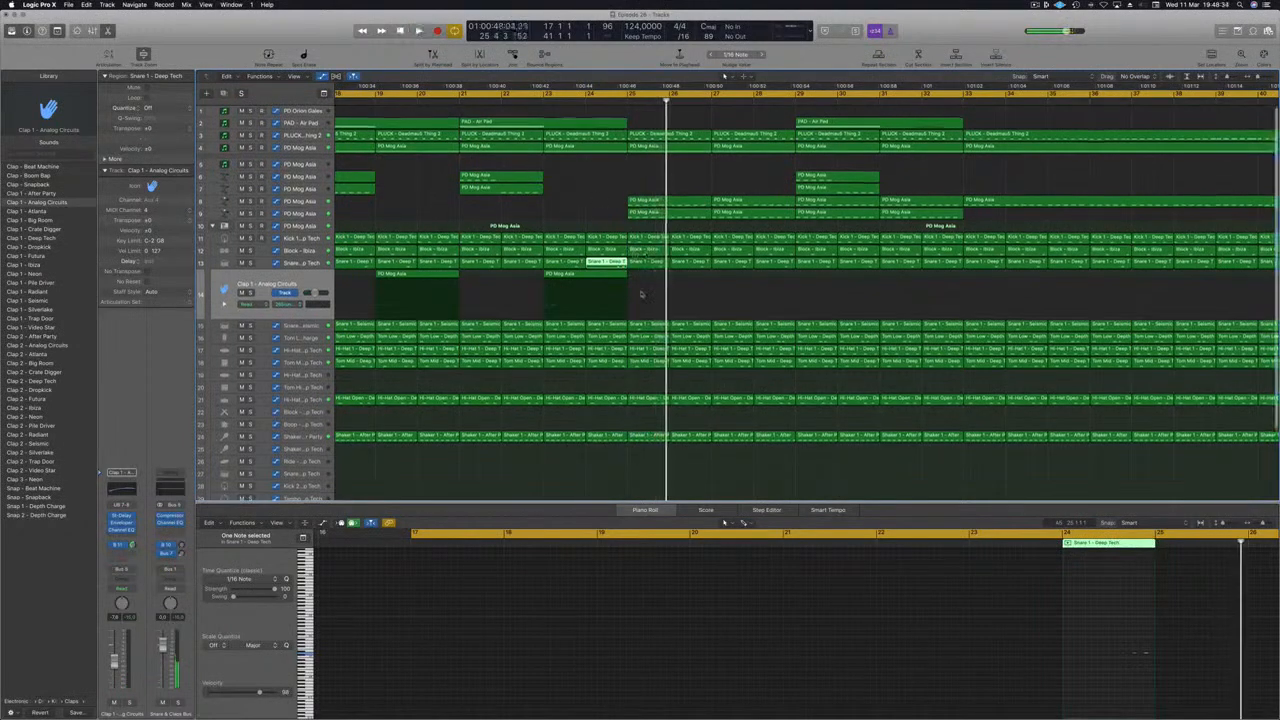
scroll(640, 290, "down", 3)
scroll(643, 209, "down", 2)
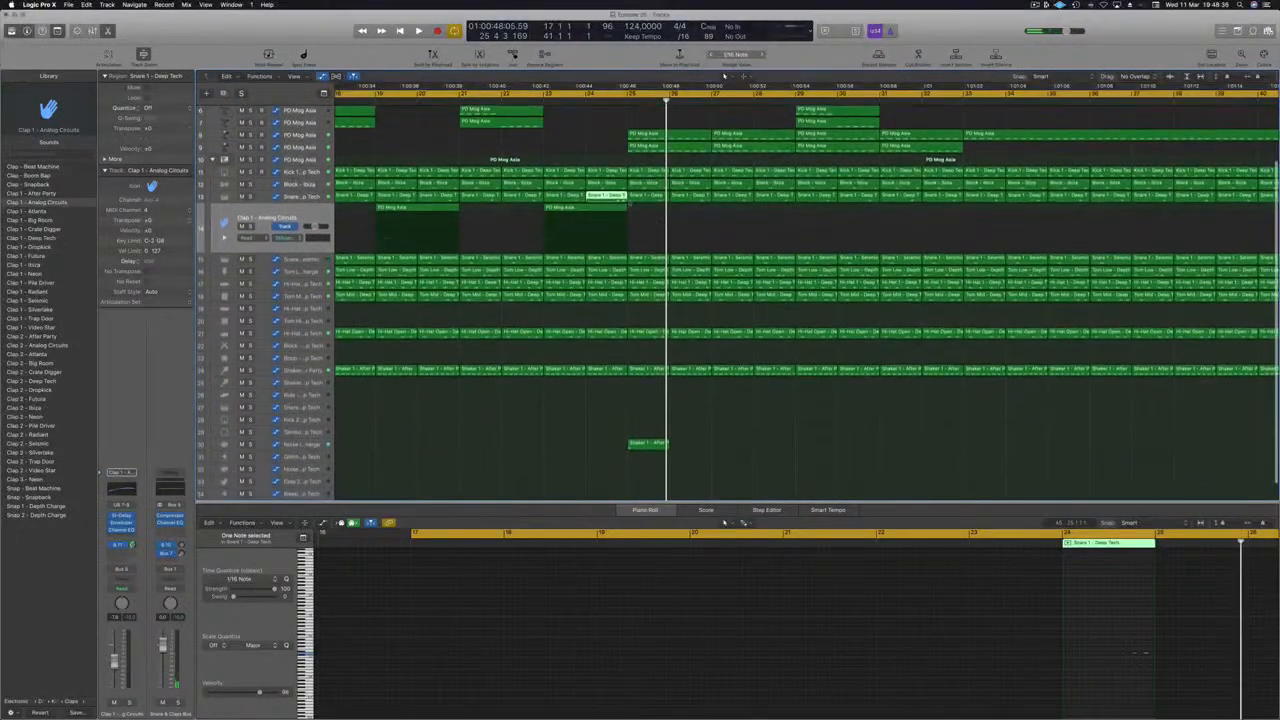
left_click_drag(609, 226, 616, 396)
left_click_drag(1092, 617, 1168, 684)
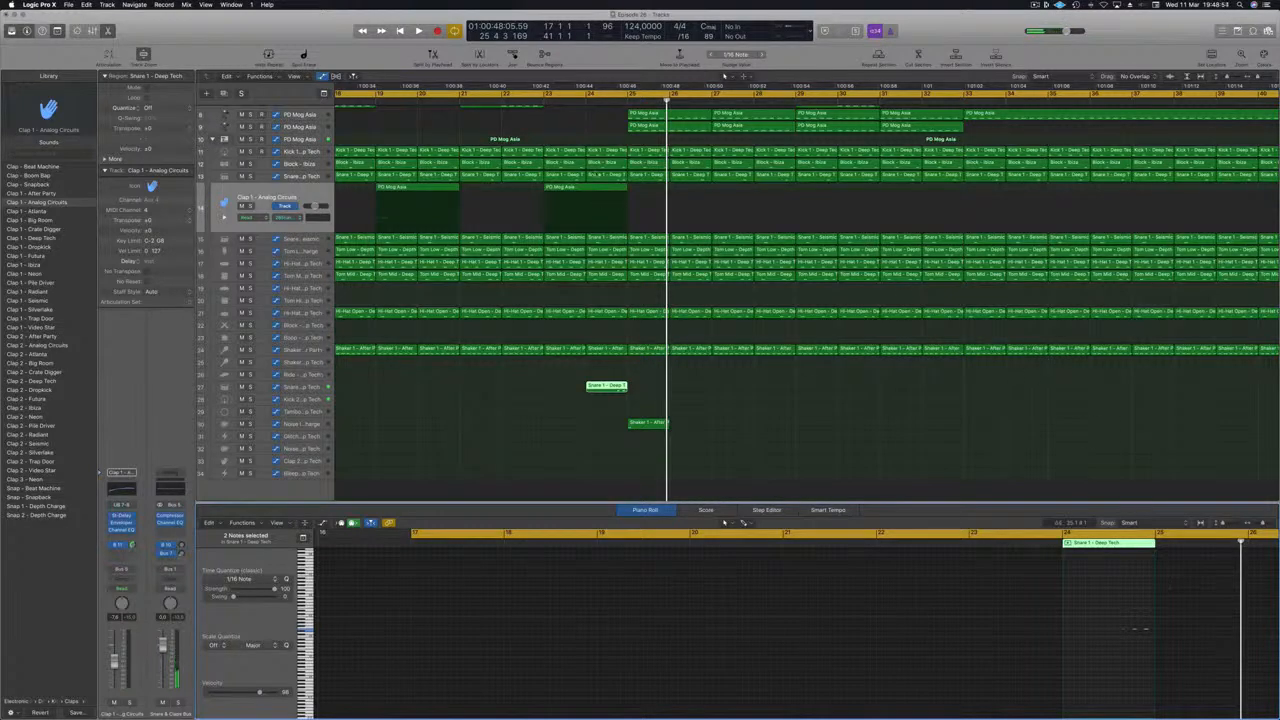
Audition Snare 2 - After Party and Snare 2 - Atlanta on the copied snare region's track, settling on Snare 1 - After Party.
left_click(607, 176)
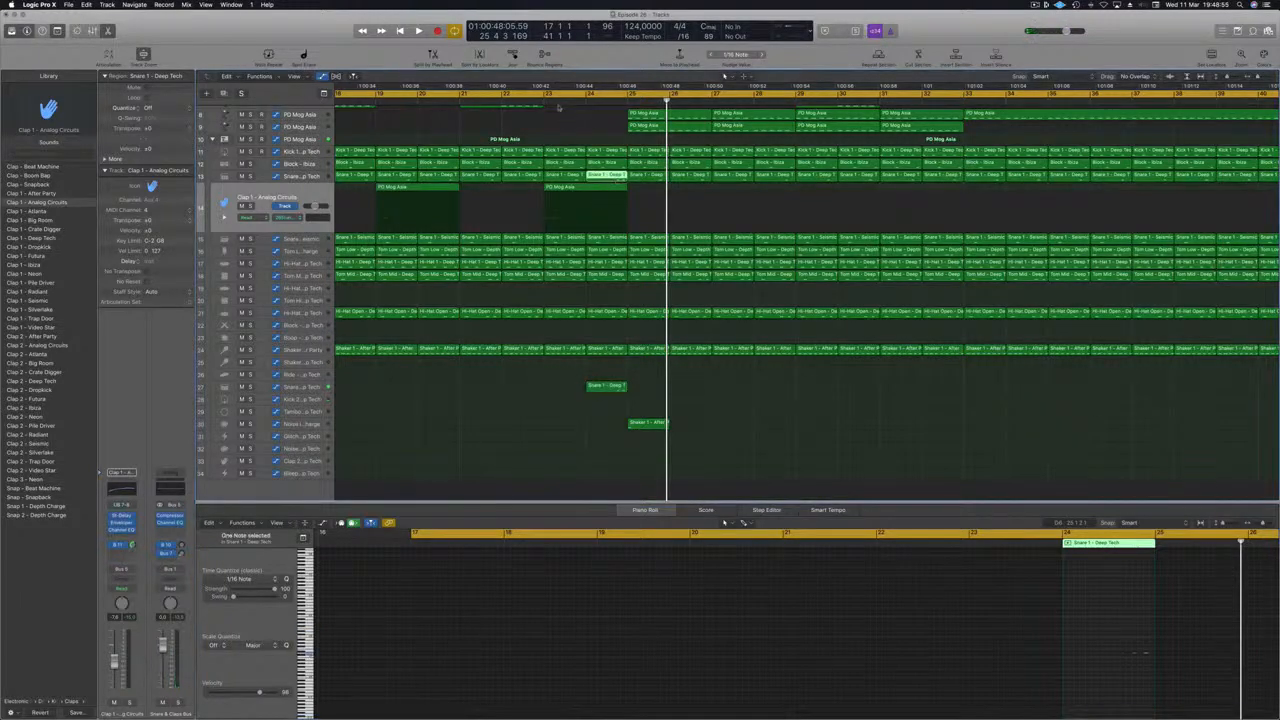
key("space")
left_click(618, 99)
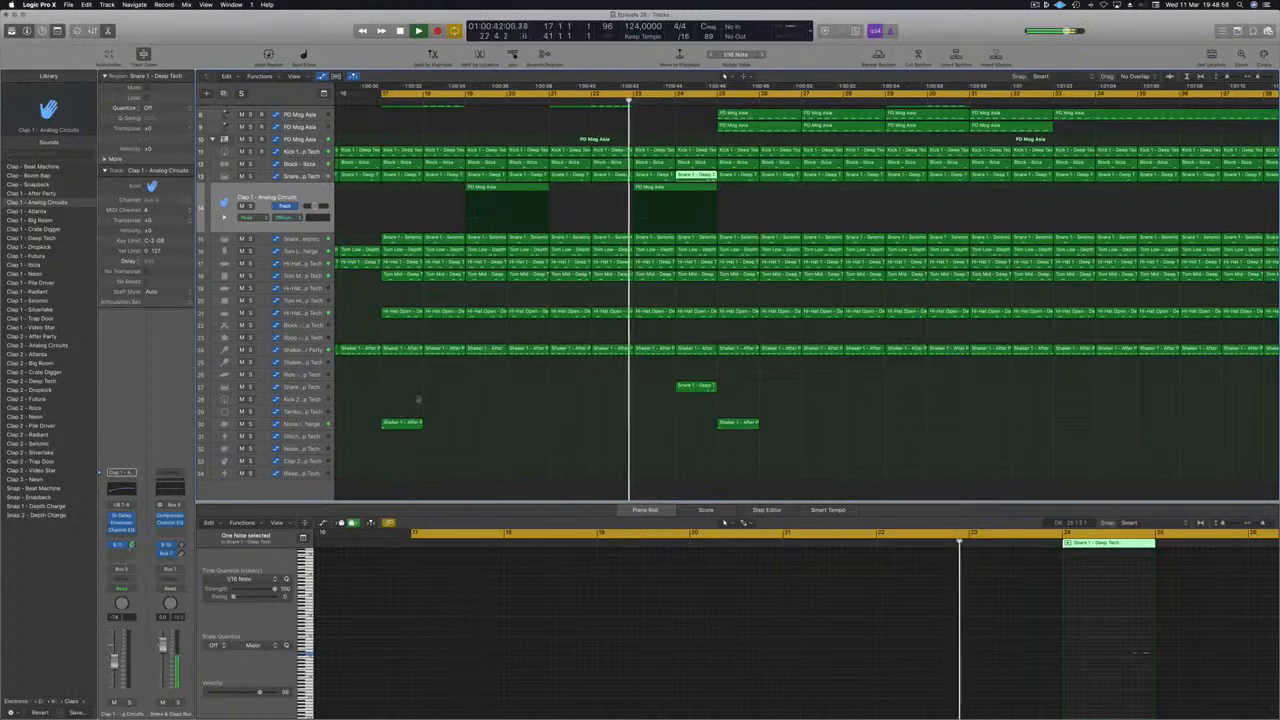
left_click(305, 374)
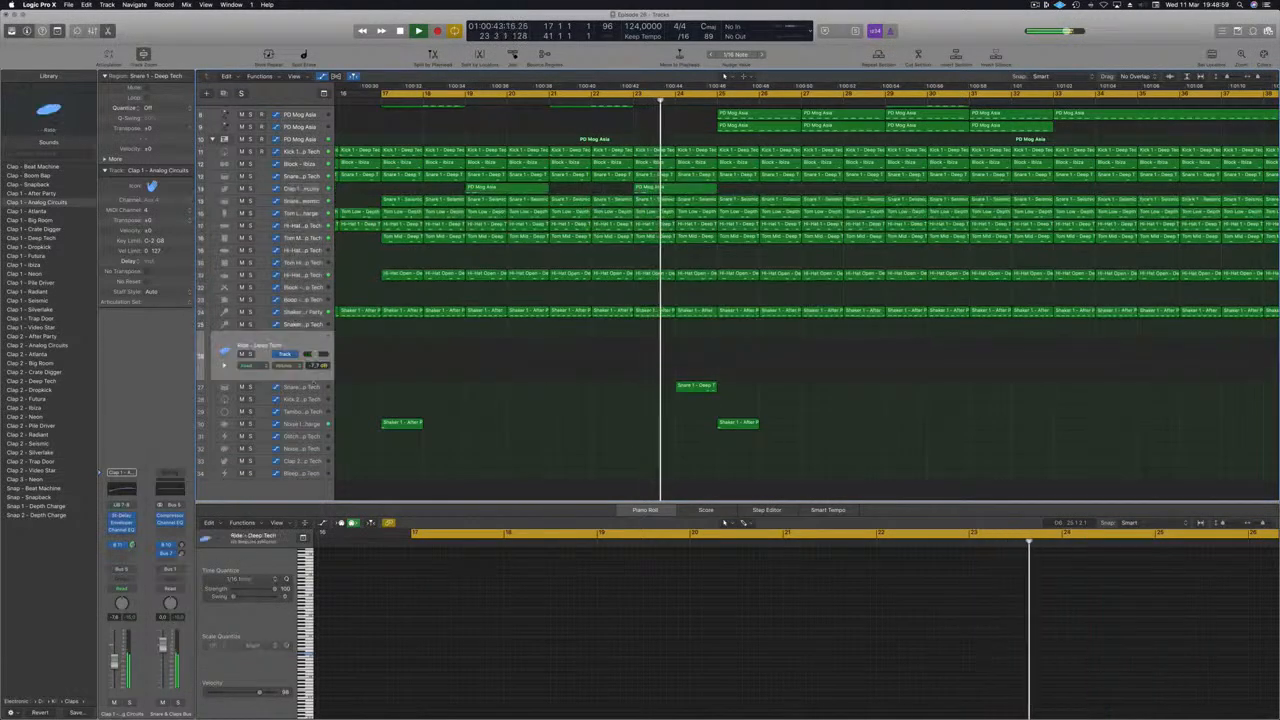
left_click(313, 386)
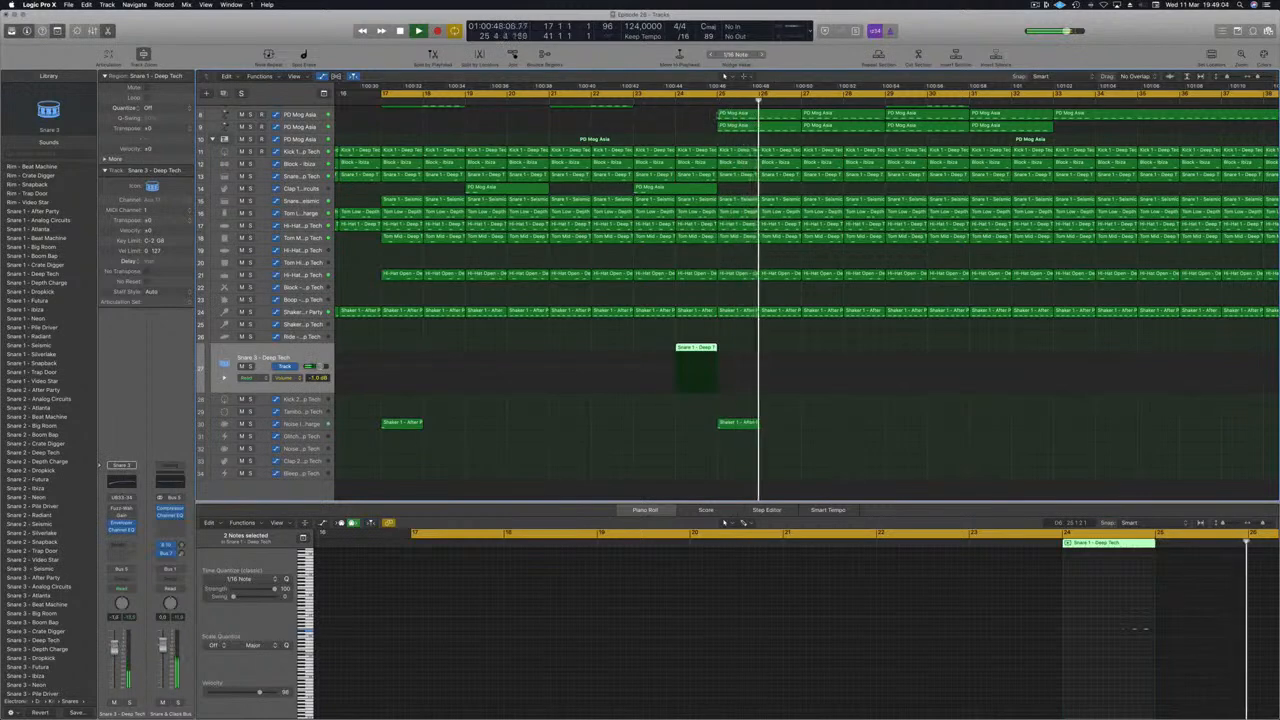
left_click(45, 389)
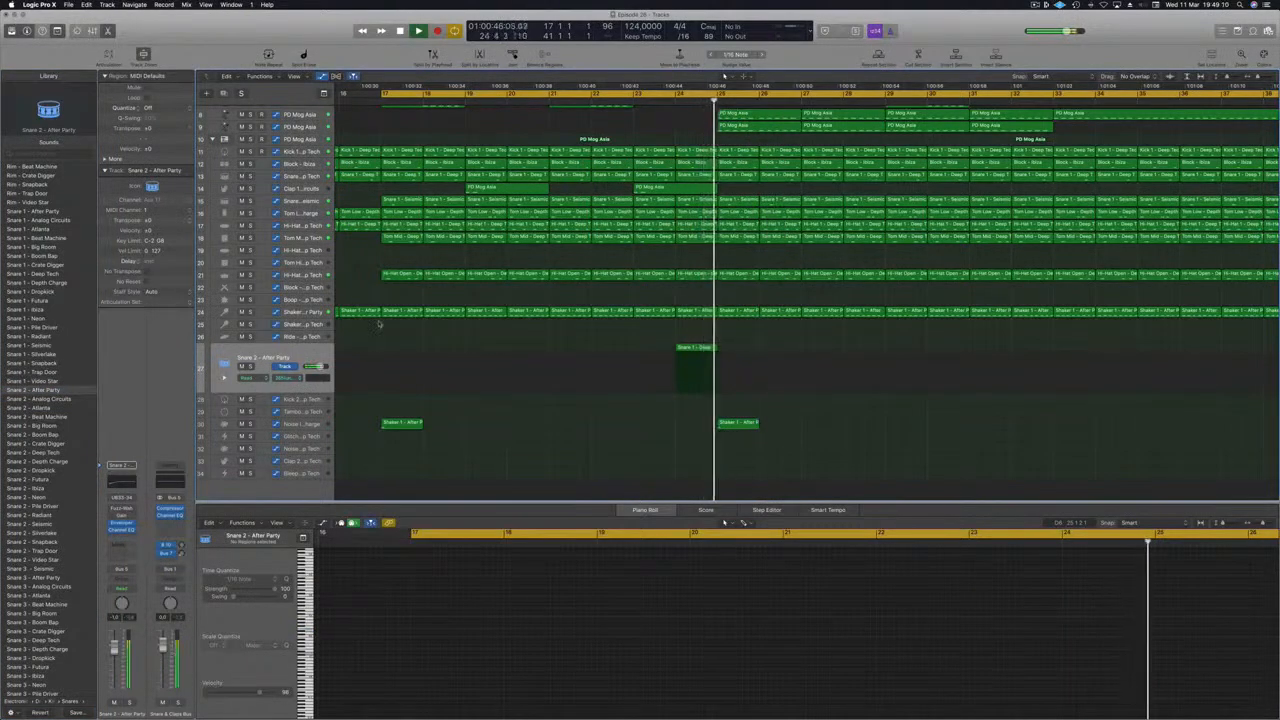
left_click(45, 408)
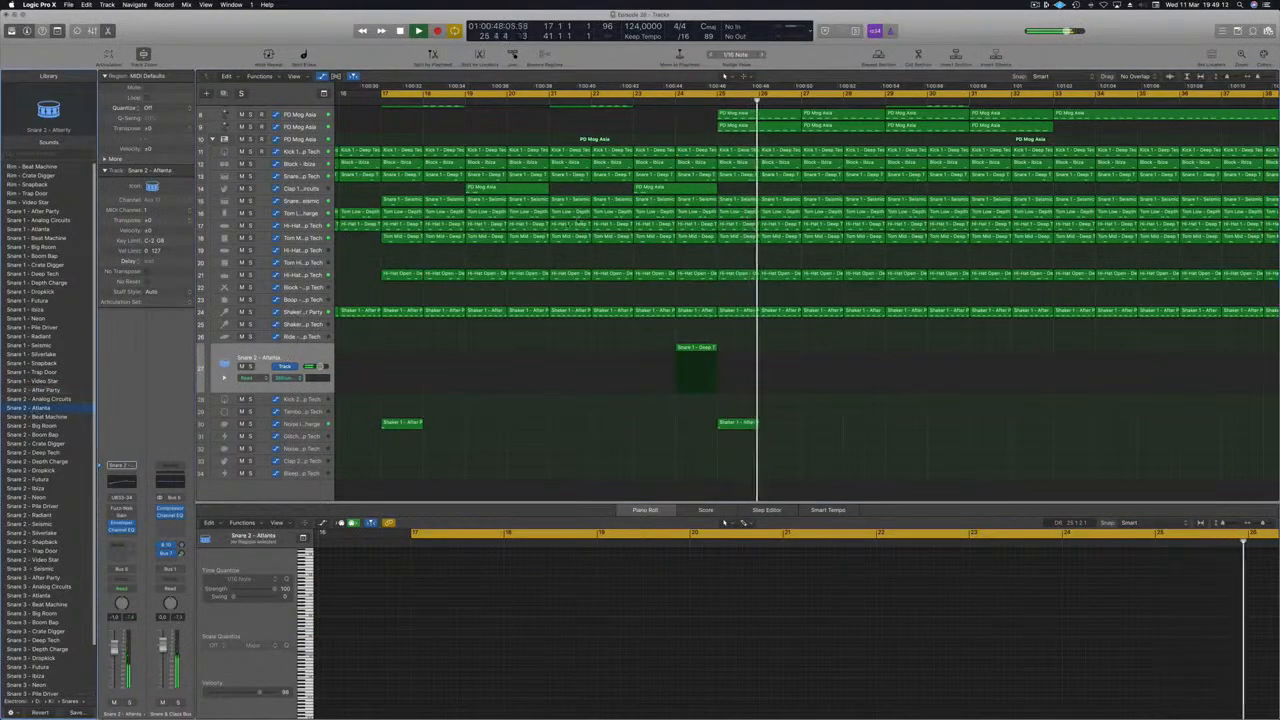
left_click(44, 213)
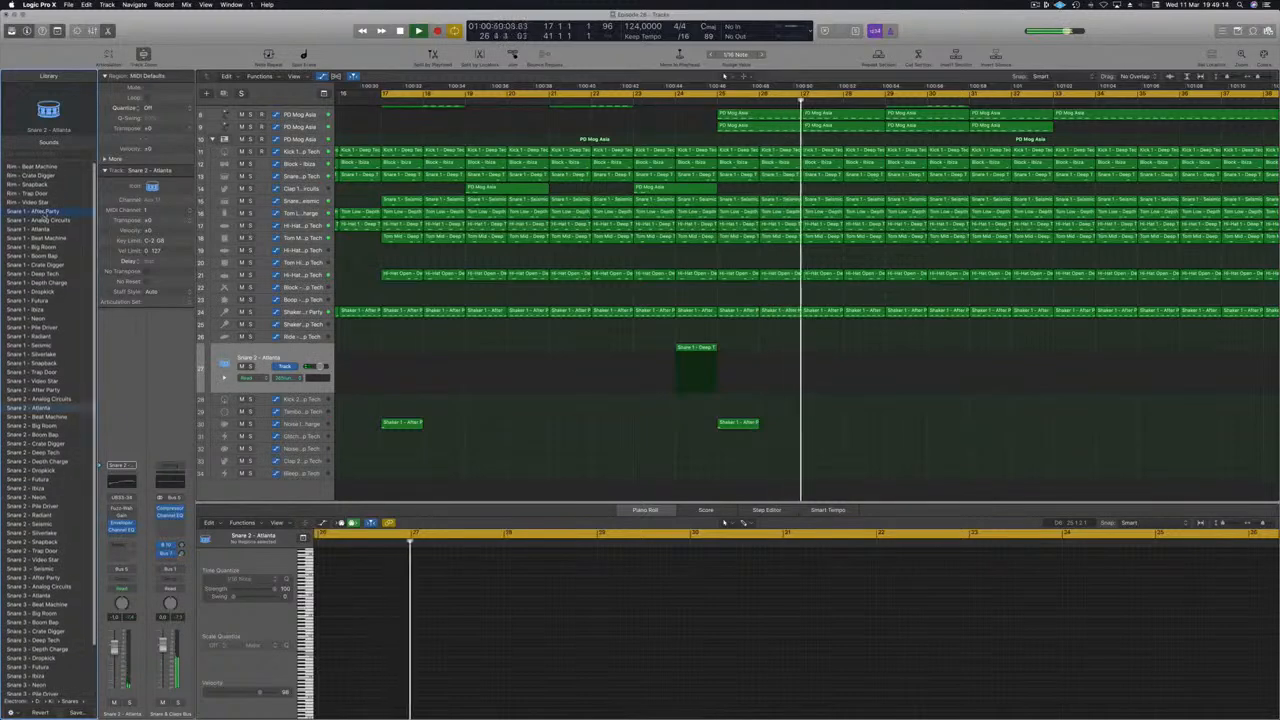
Restart playback and set the cycle range to bars 23 through 24, ending at bar 25.
key("space")
key("space")
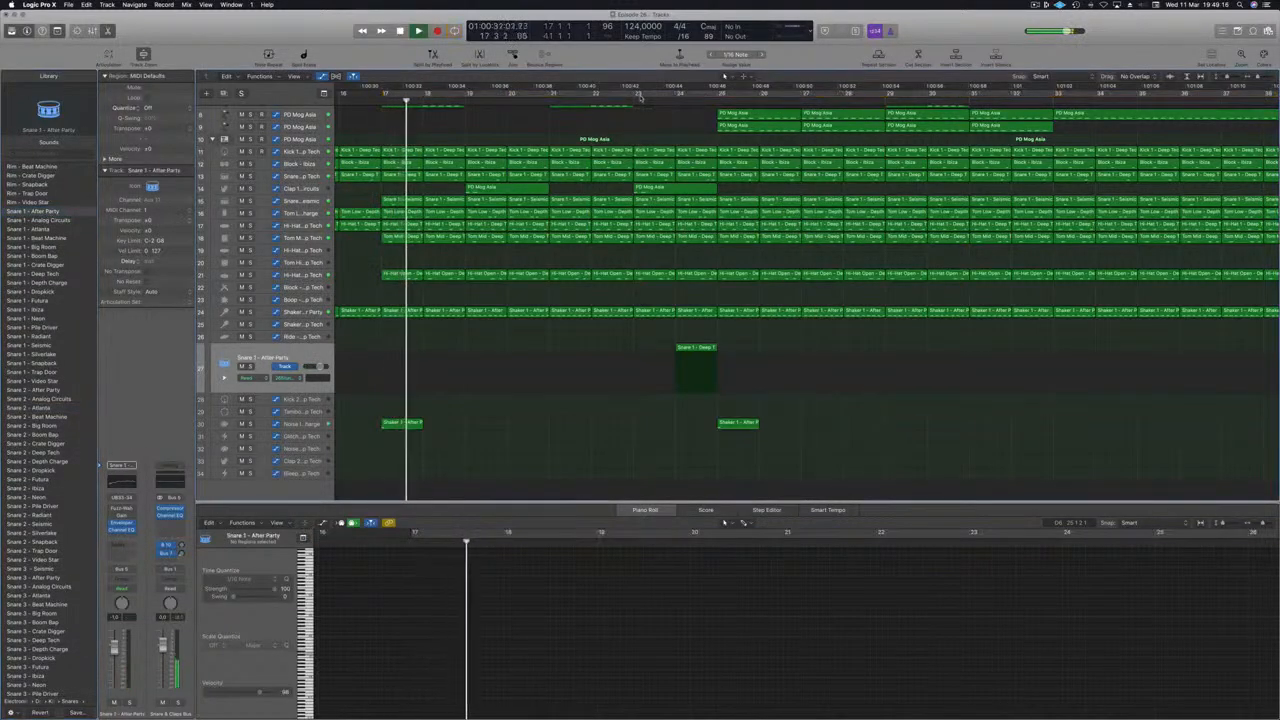
left_click_drag(636, 93, 714, 101)
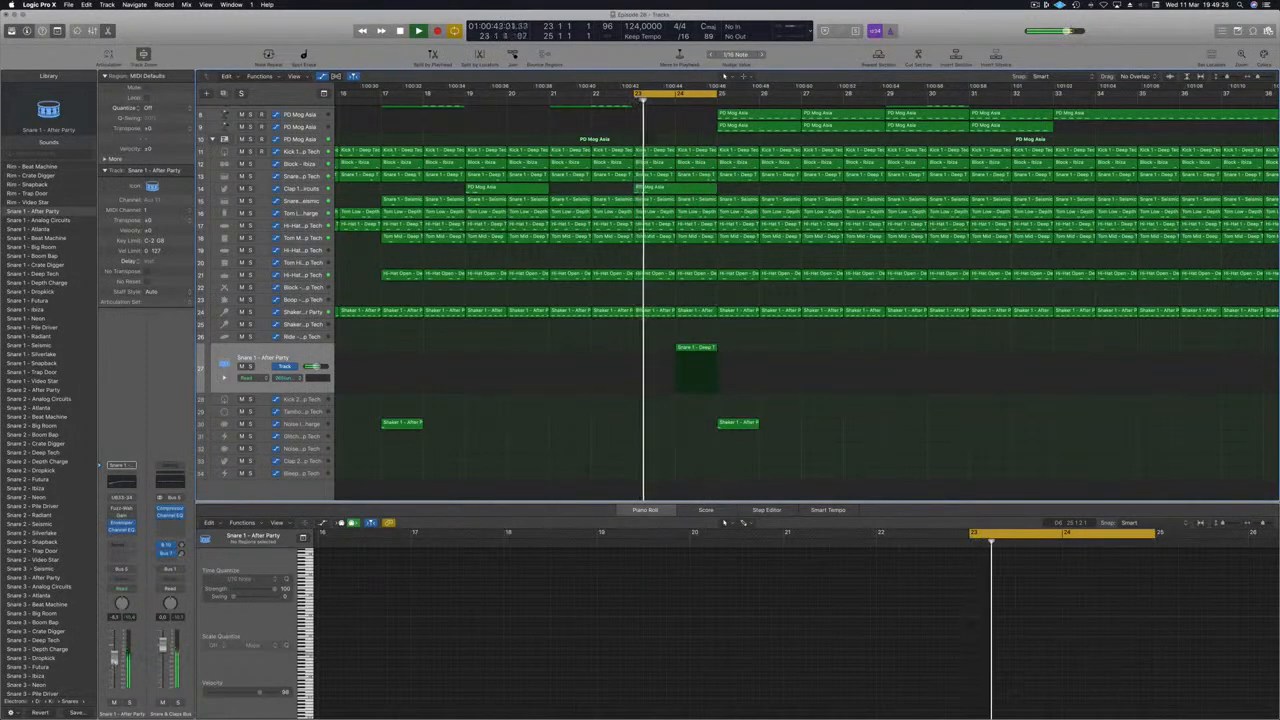
Add a send to Bus 11 on the Snare 1 - After Party channel.
left_click(121, 548)
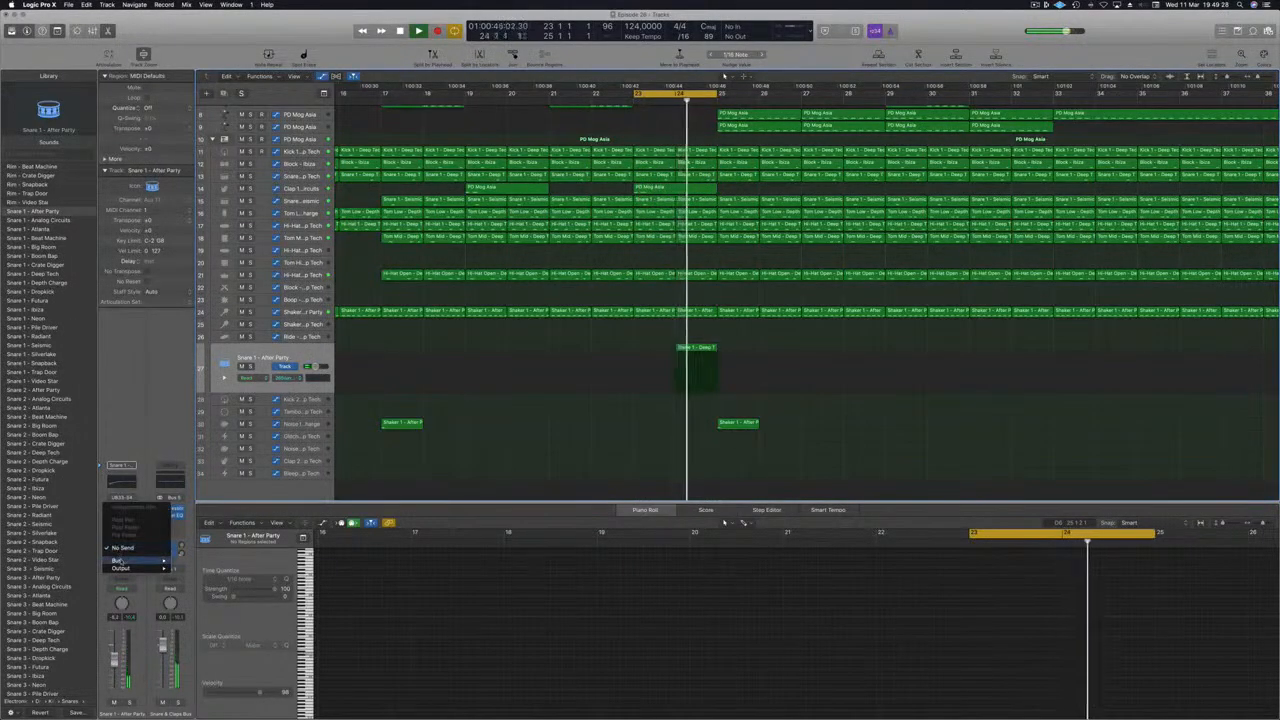
mouse_move(130, 561)
left_click(200, 493)
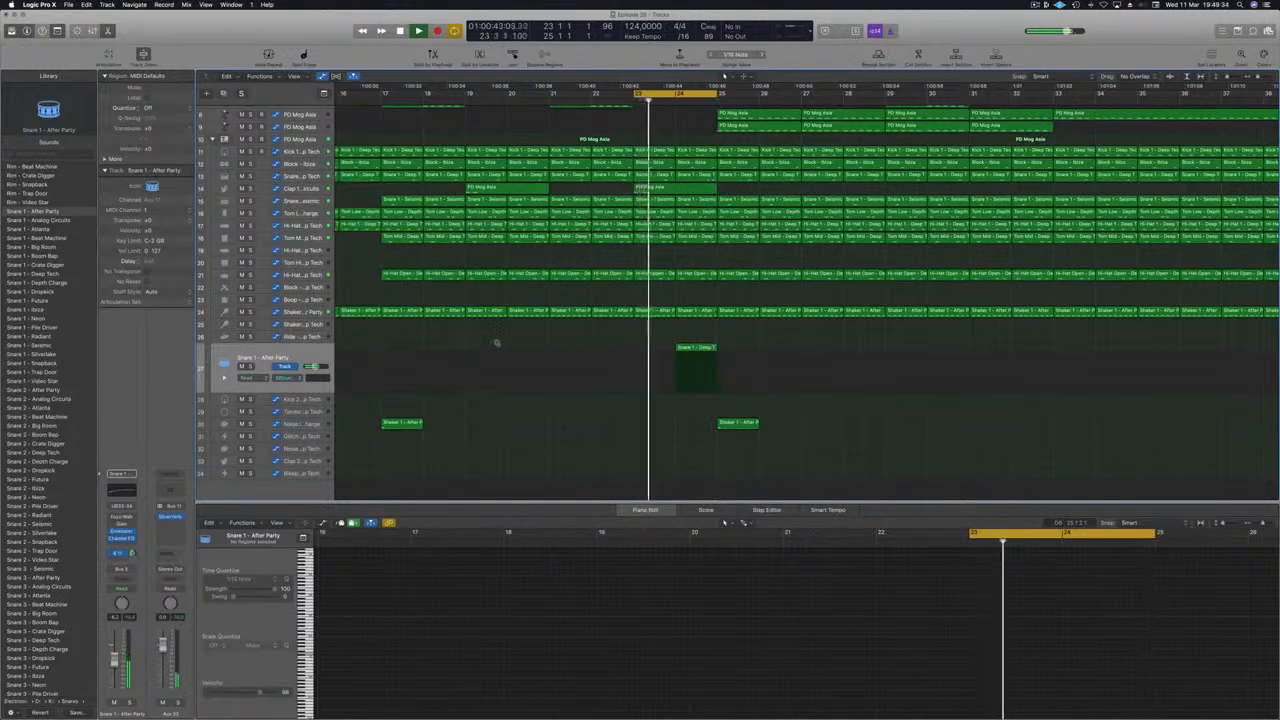
Extend the start of the cycle range back to bar 17.
scroll(494, 342, "left", 3)
scroll(494, 342, "down", 3)
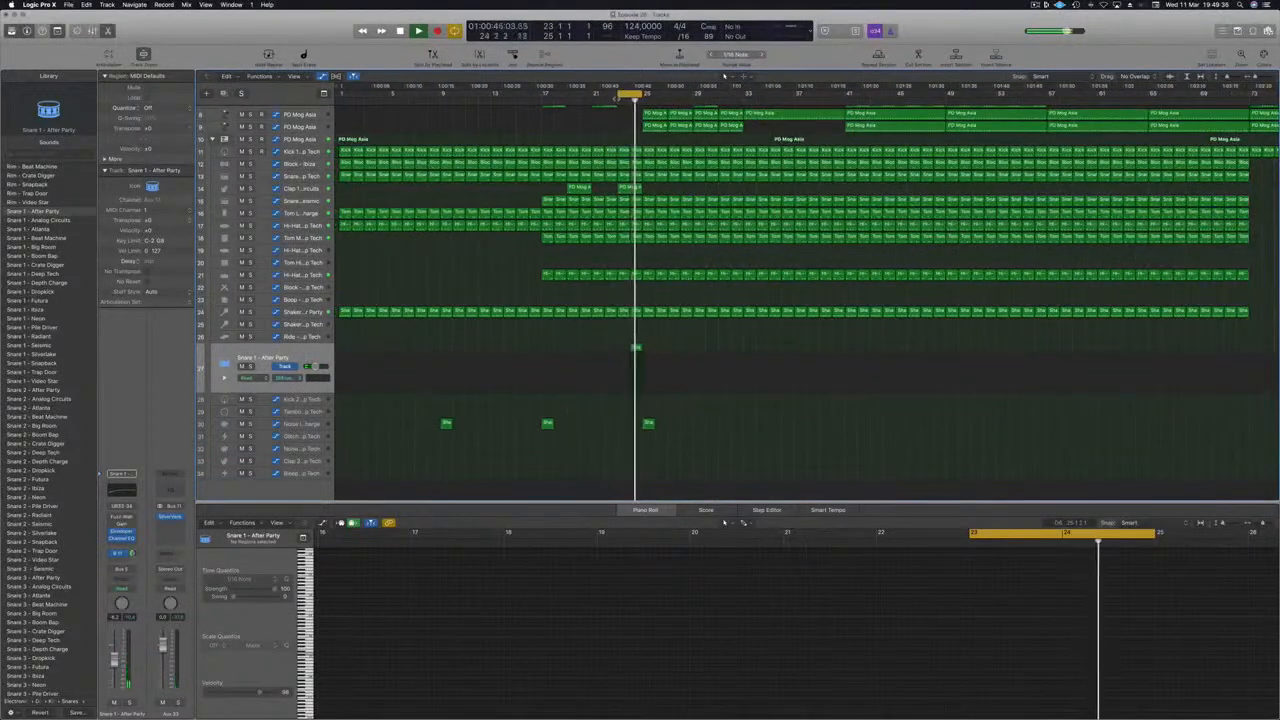
left_click_drag(616, 95, 542, 97)
scroll(508, 170, "up", 4)
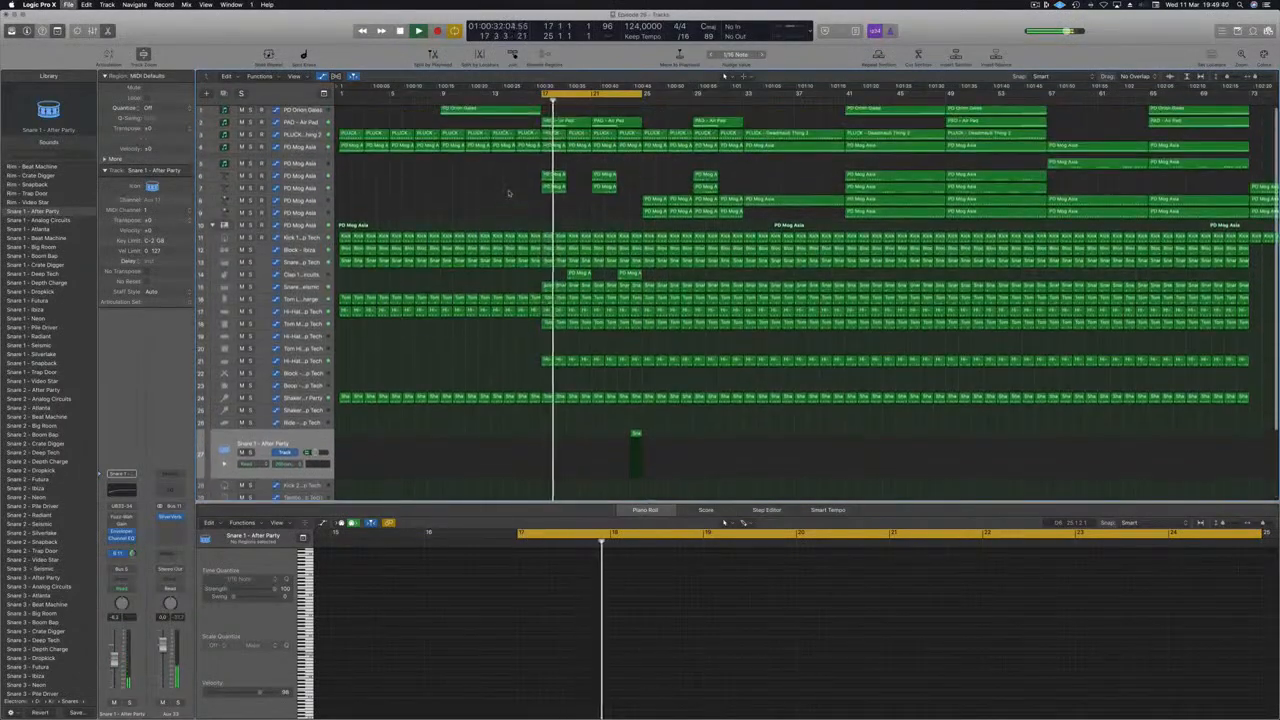
Extend the end of the cycle range to bar 41.
scroll(508, 193, "down", 2)
left_click(514, 189)
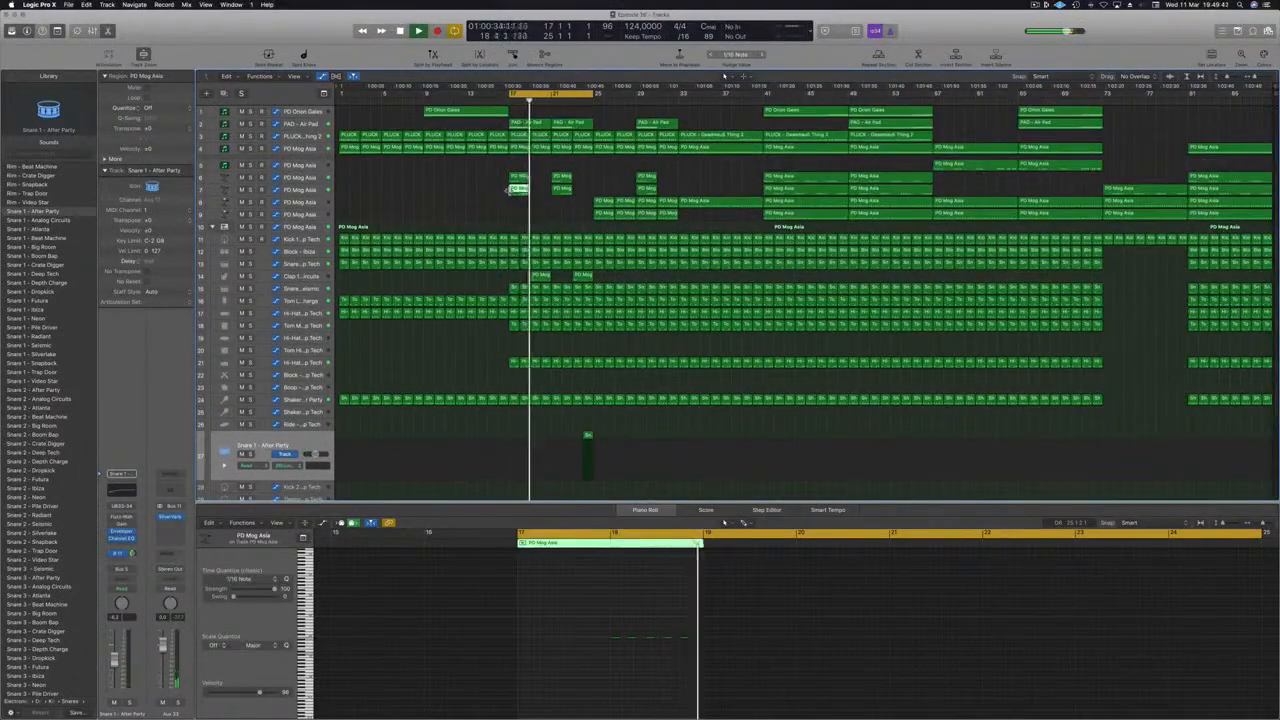
left_click(491, 198)
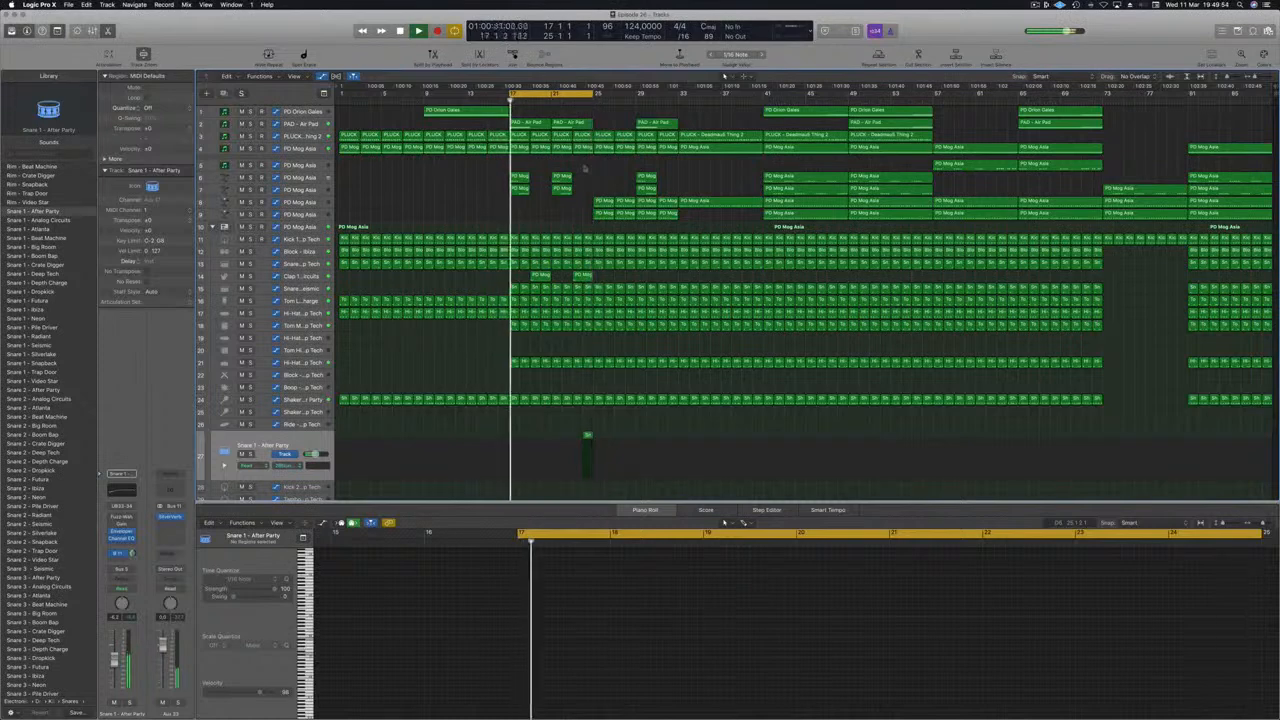
left_click_drag(589, 99, 766, 97)
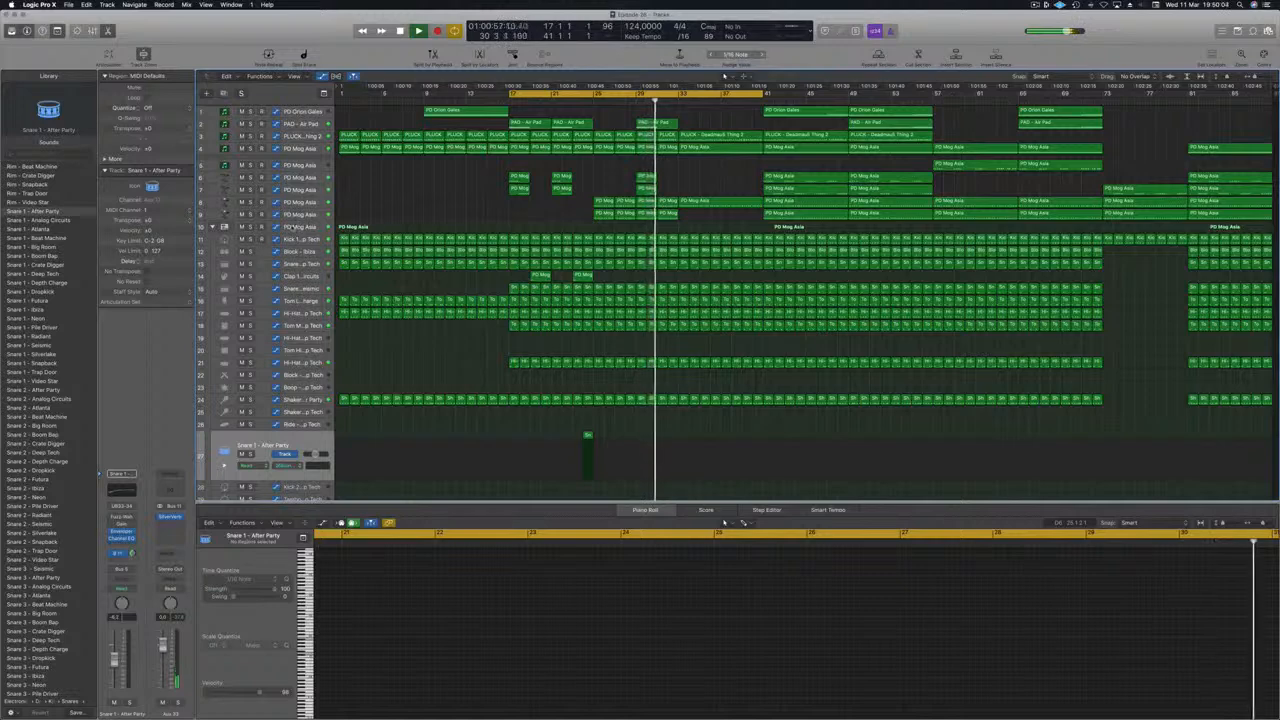
Add a low cut frequency automation point near bar 35 on the main PD Mog Asia drum track and lower it to about 75 Hz.
left_click(300, 227)
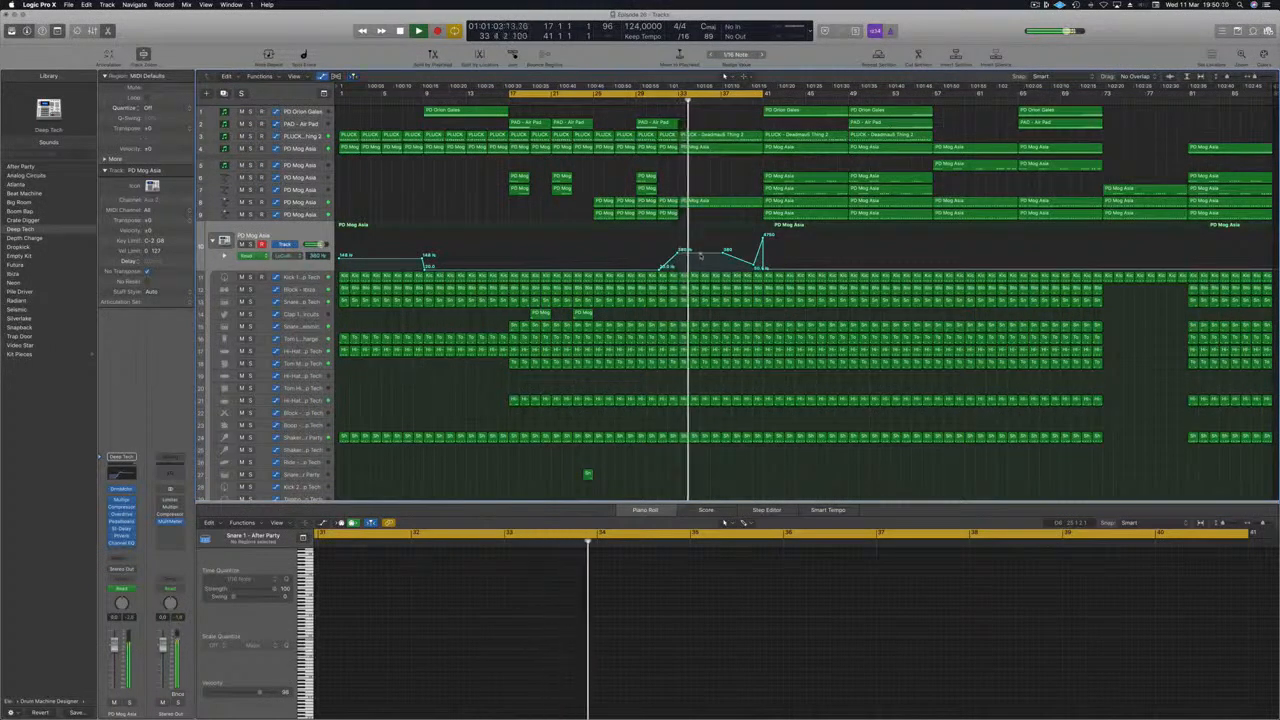
left_click(704, 259)
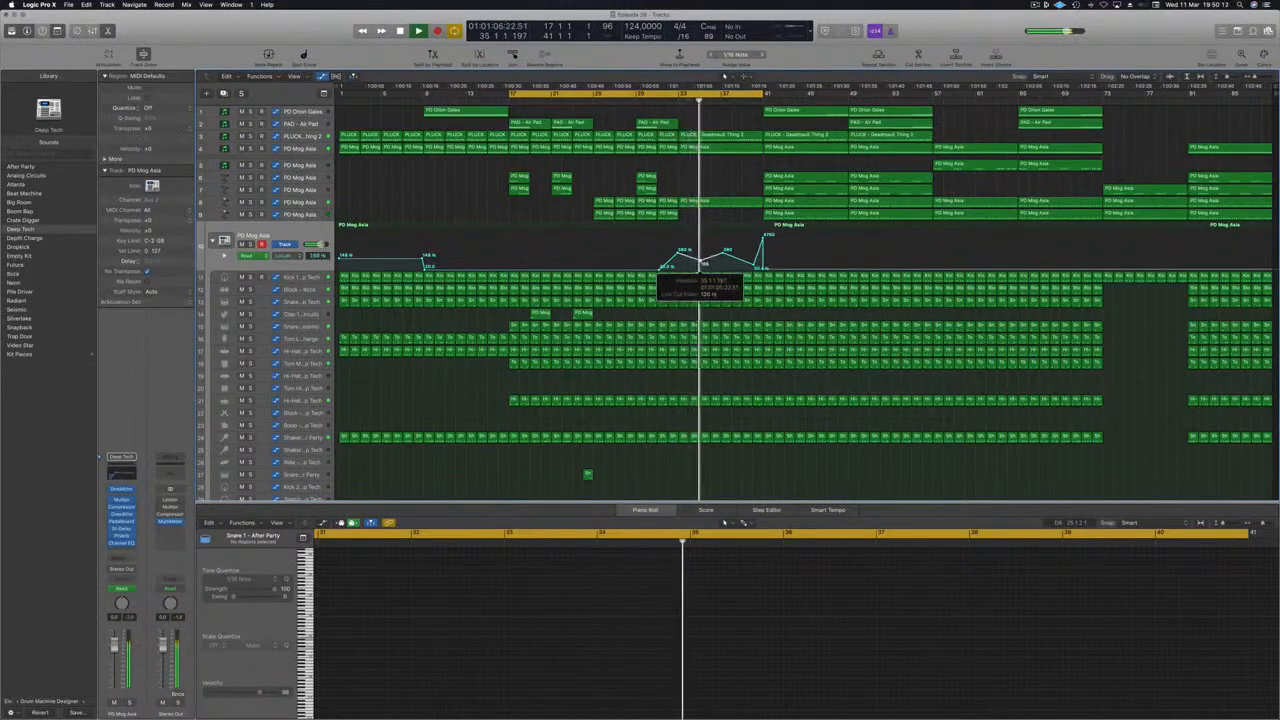
left_click_drag(701, 261, 704, 267)
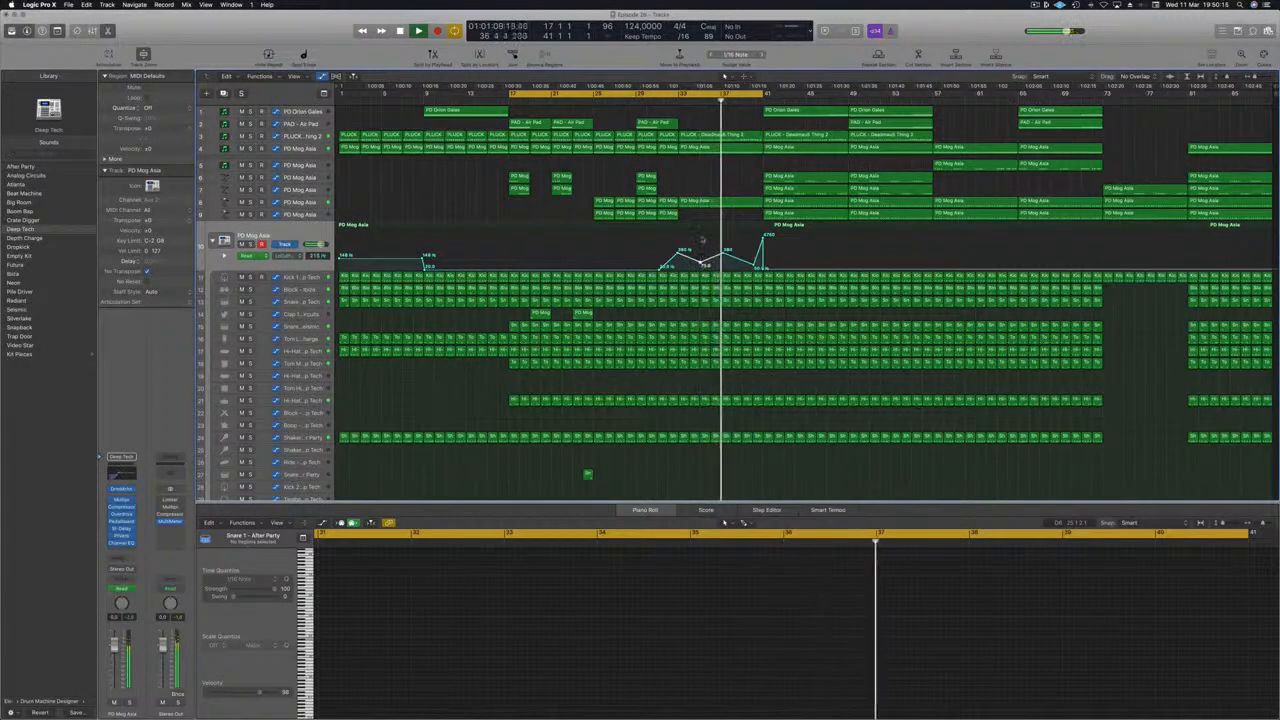
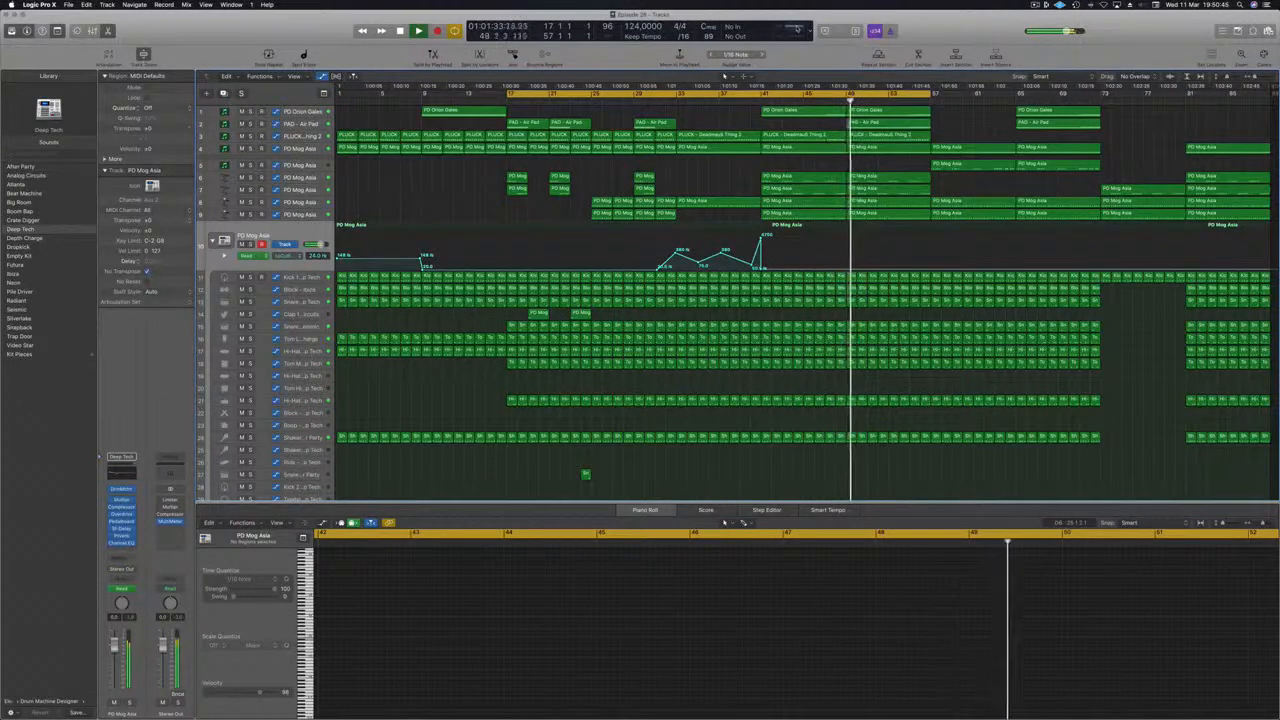
Check the processing load in the Performance Meter, moving it over the arrangement, and close it.
double_click(797, 29)
left_click_drag(828, 76, 774, 116)
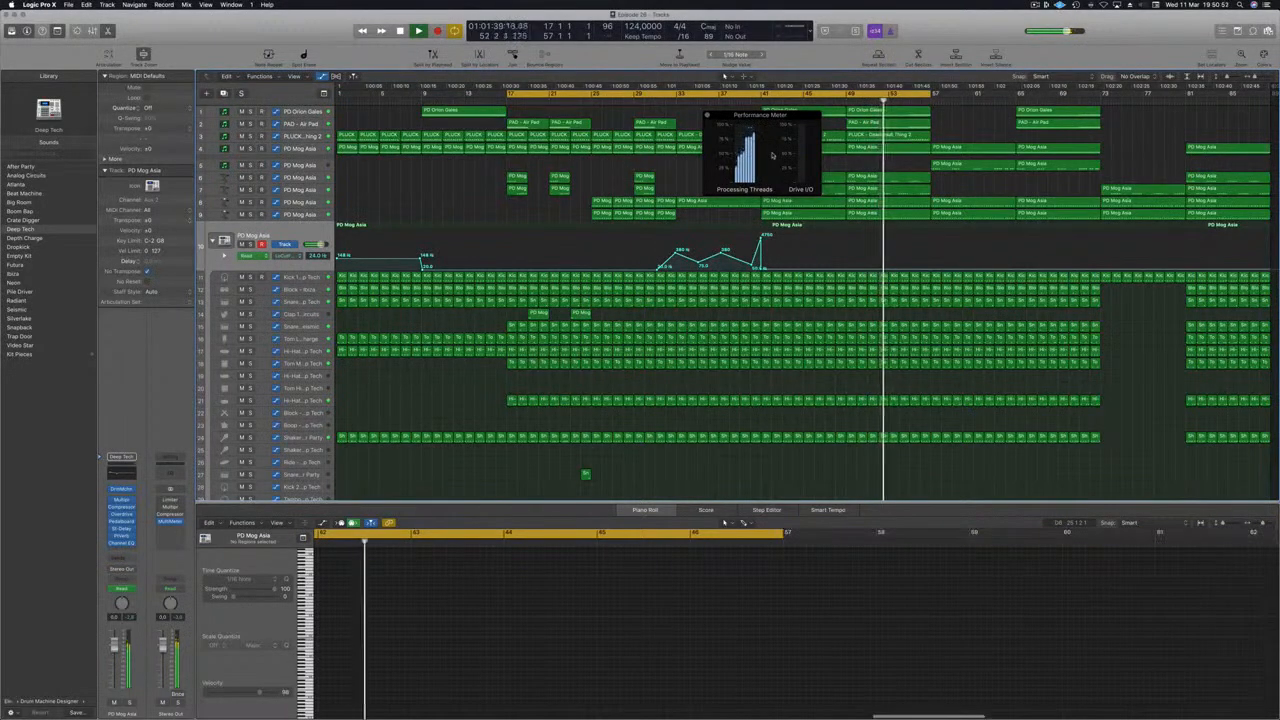
left_click(707, 116)
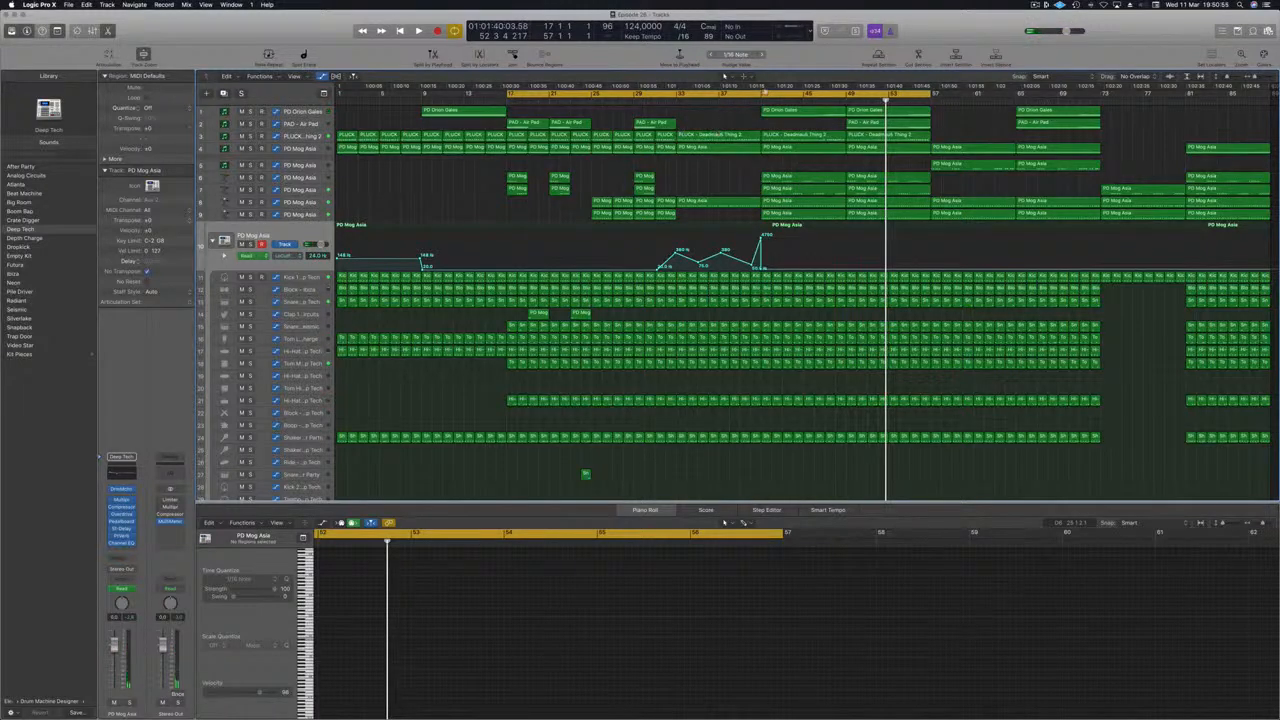
Play the section from bar 33 onward and audition the PAD - Air Pad track in solo.
left_click(713, 133)
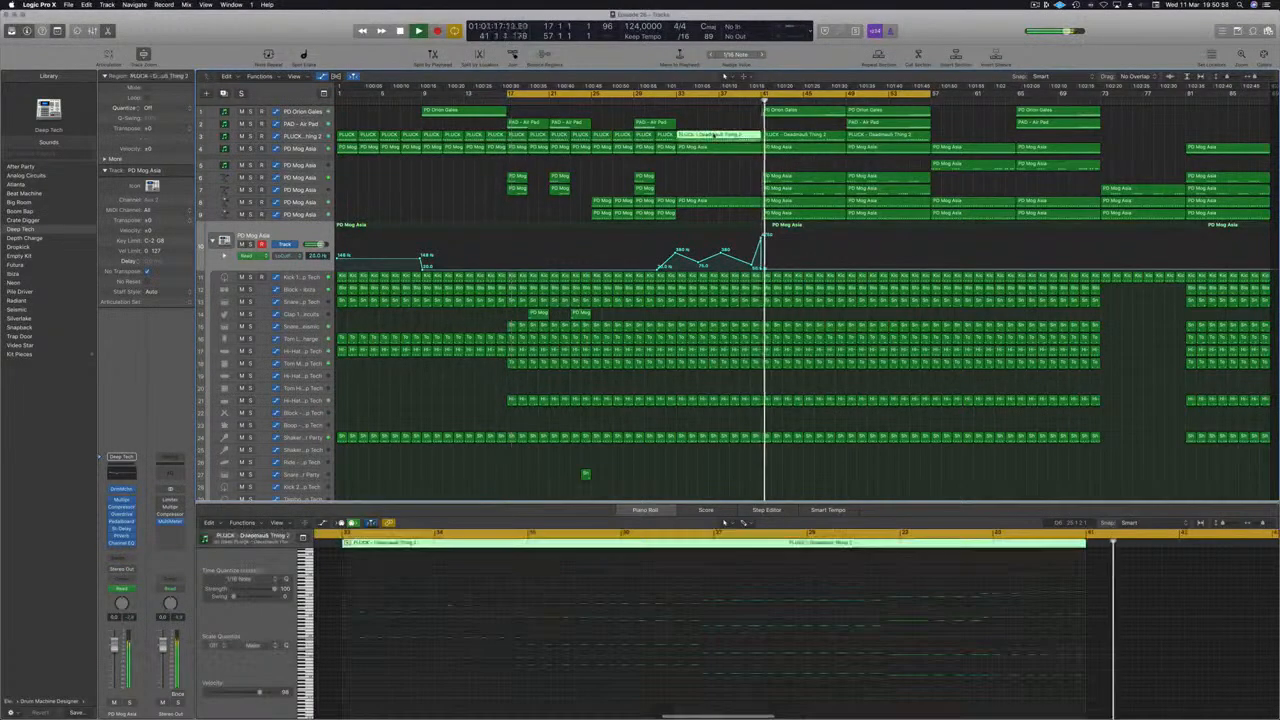
left_click(722, 113)
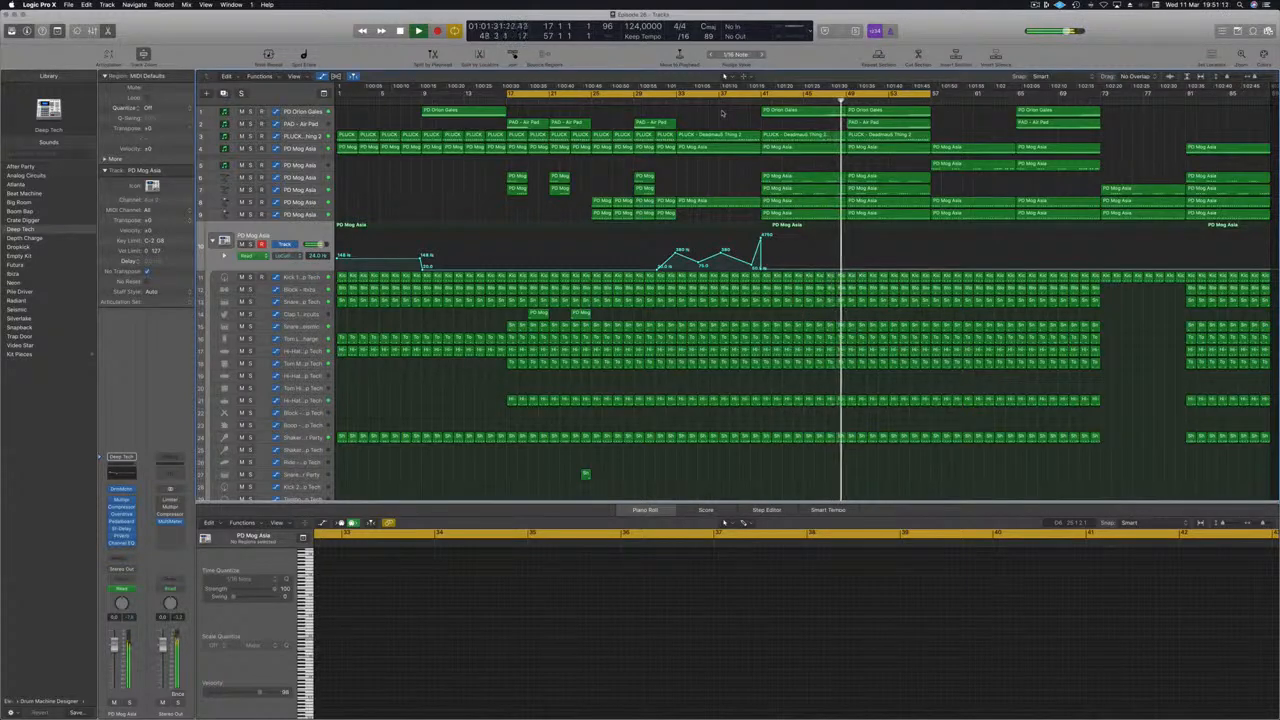
left_click(305, 123)
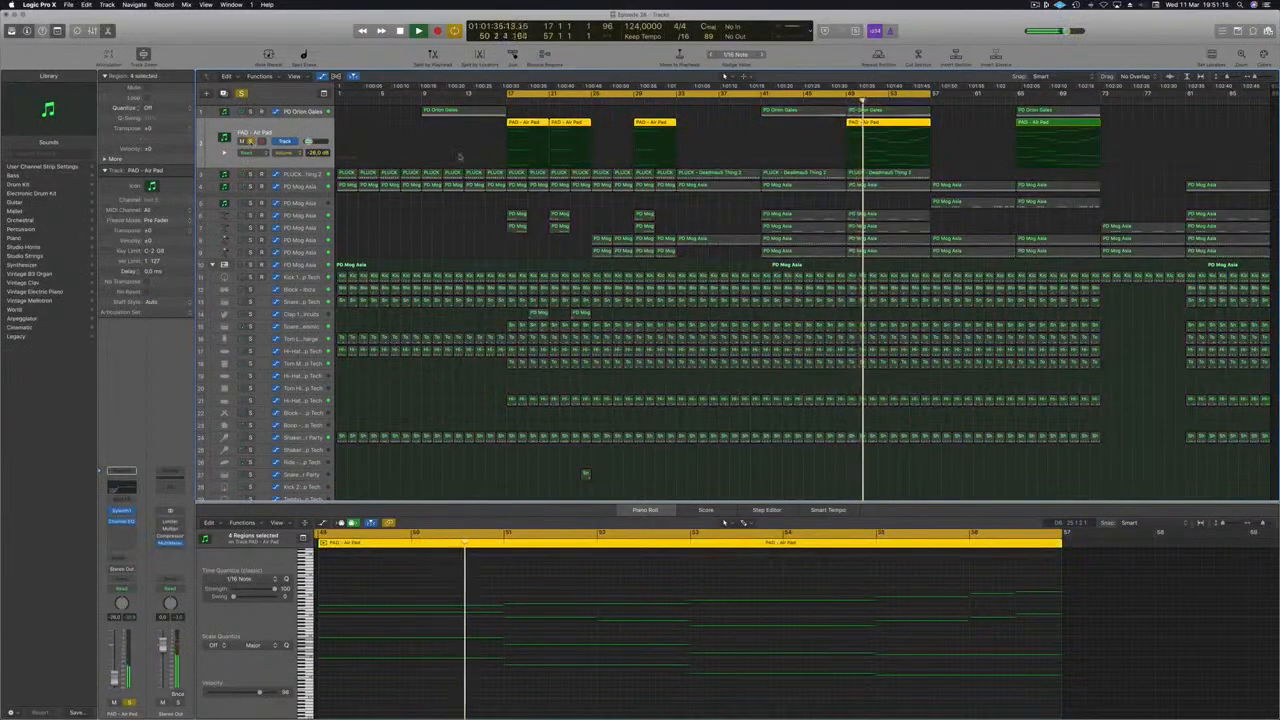
left_click(251, 142)
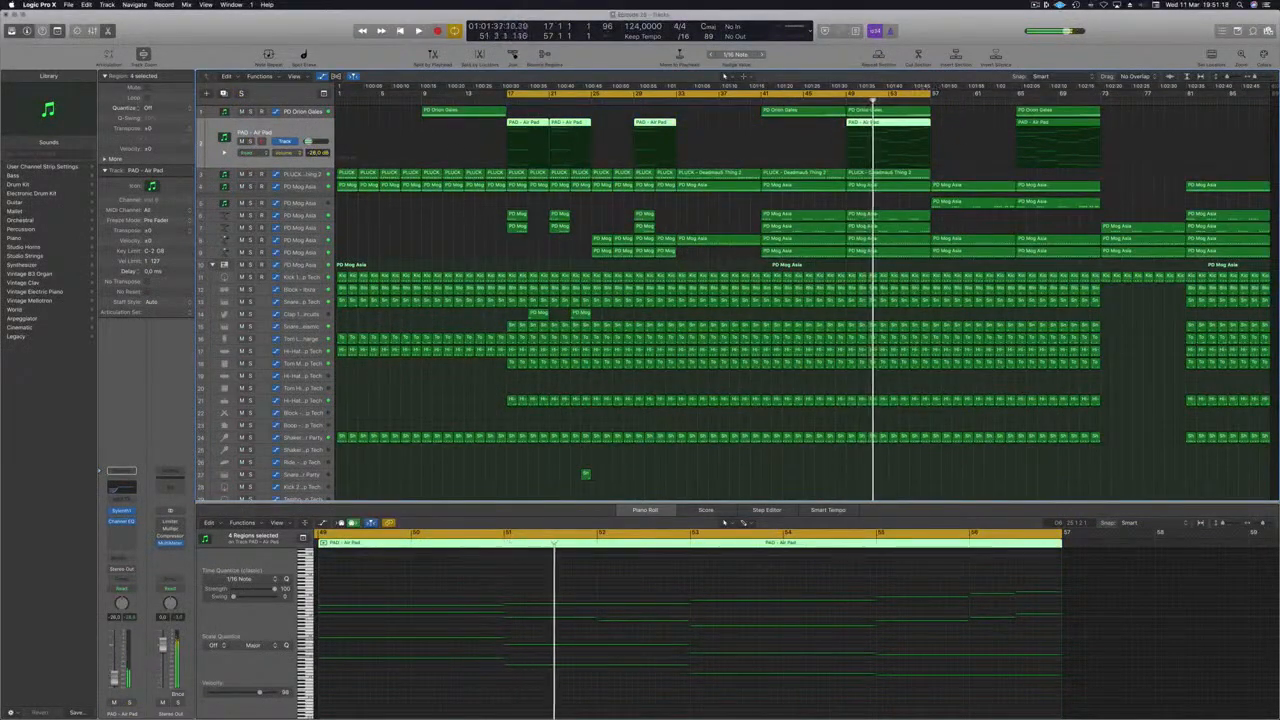
Set the cycle range to bars 49 to 73 and play back that section.
key("c")
left_click_drag(850, 93, 1104, 93)
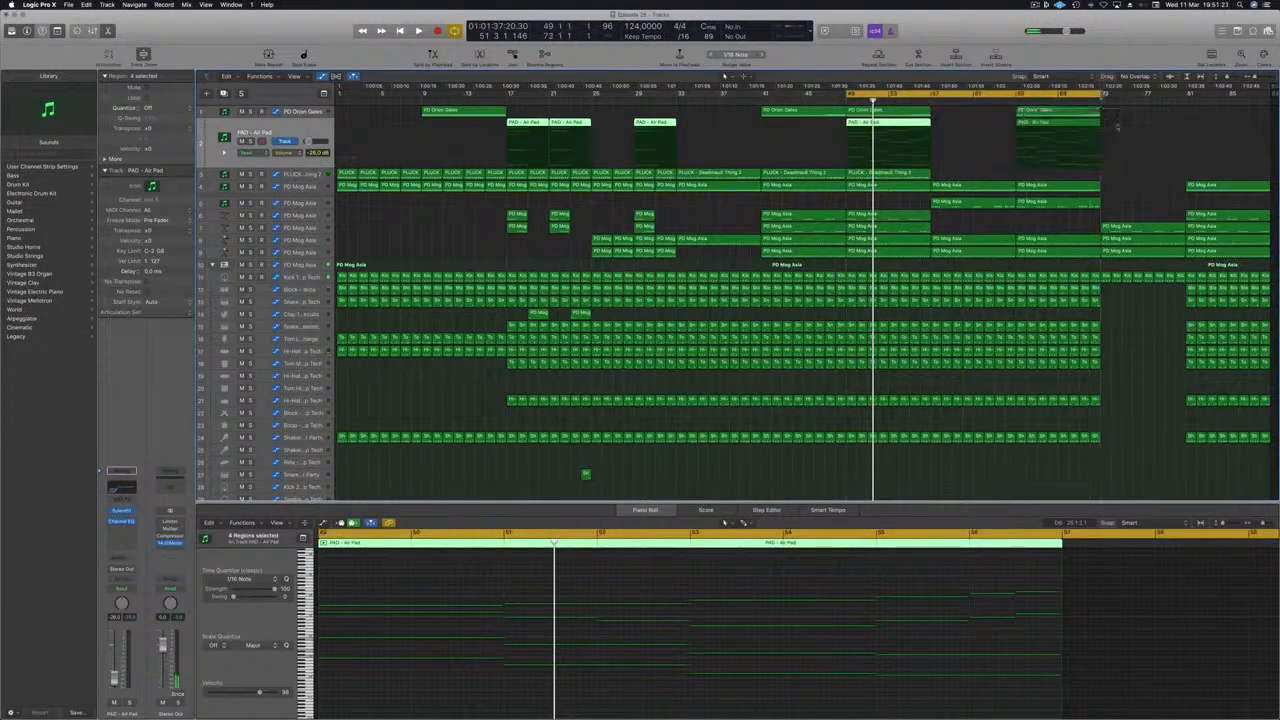
left_click(1118, 440)
key("space")
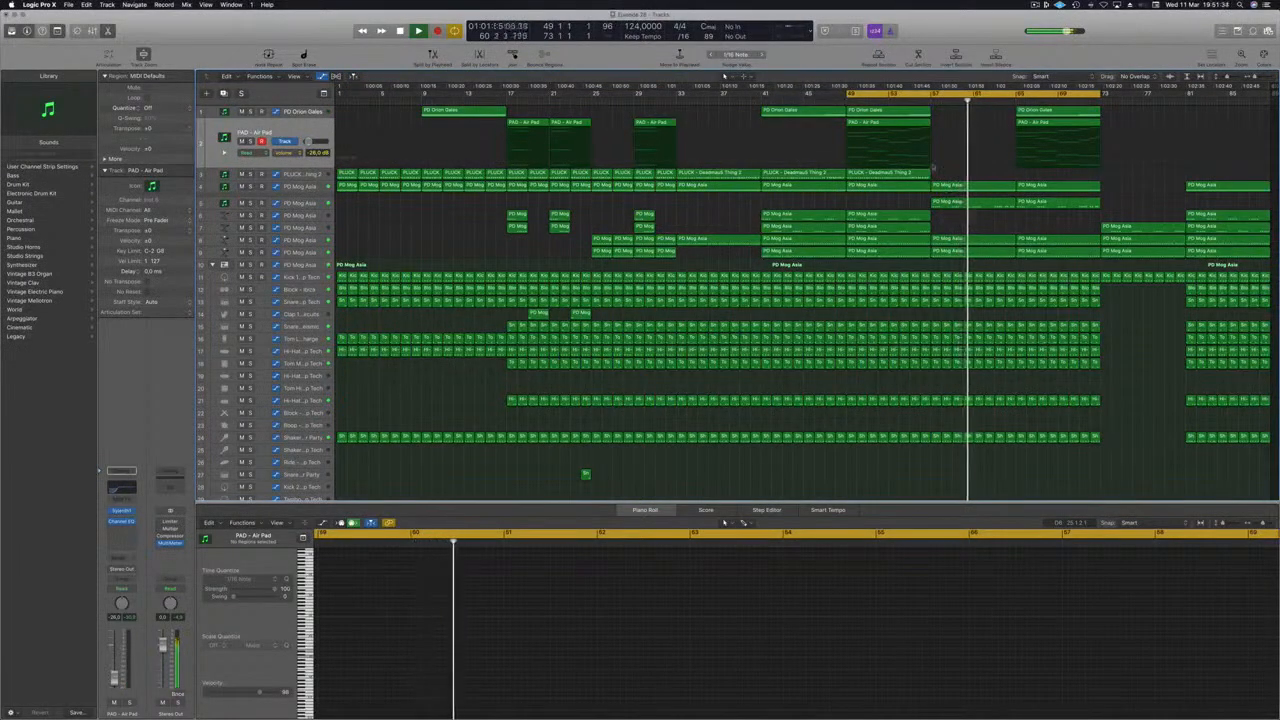
key("space")
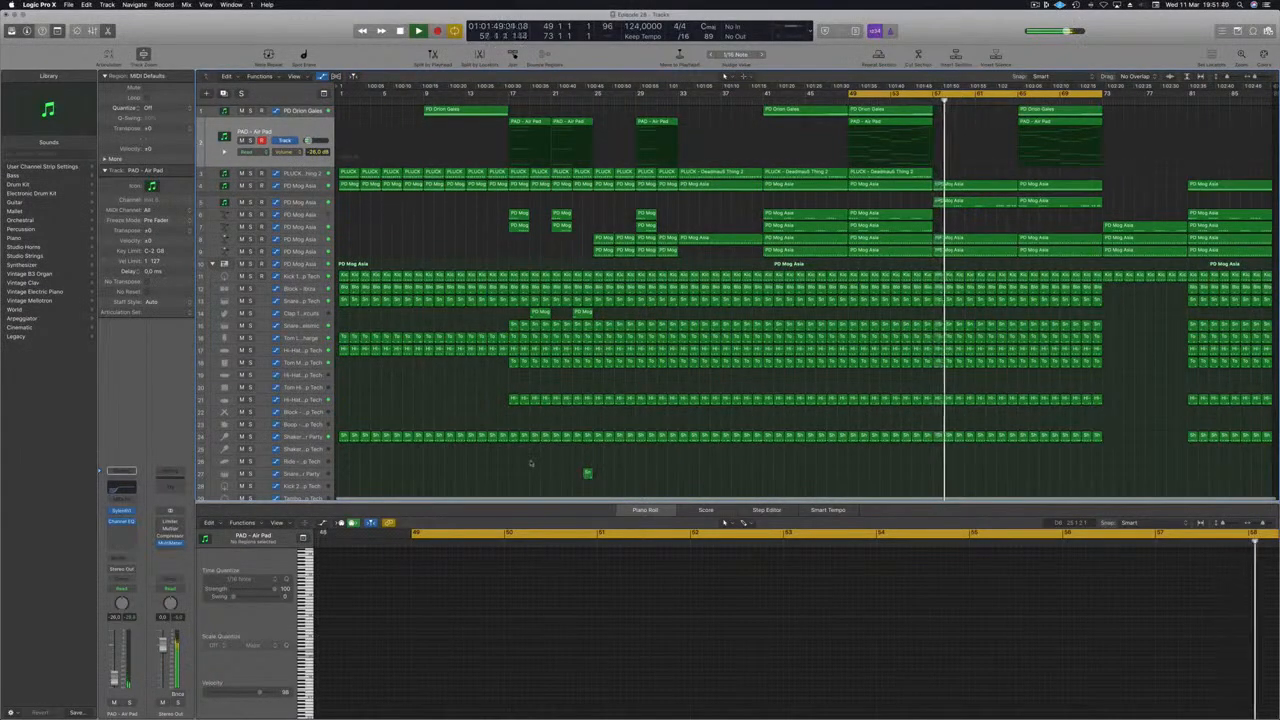
Copy the Noise Impact - Depth Charge track's region at bar 25 to bar 57.
scroll(531, 463, "down", 5)
left_click(598, 444)
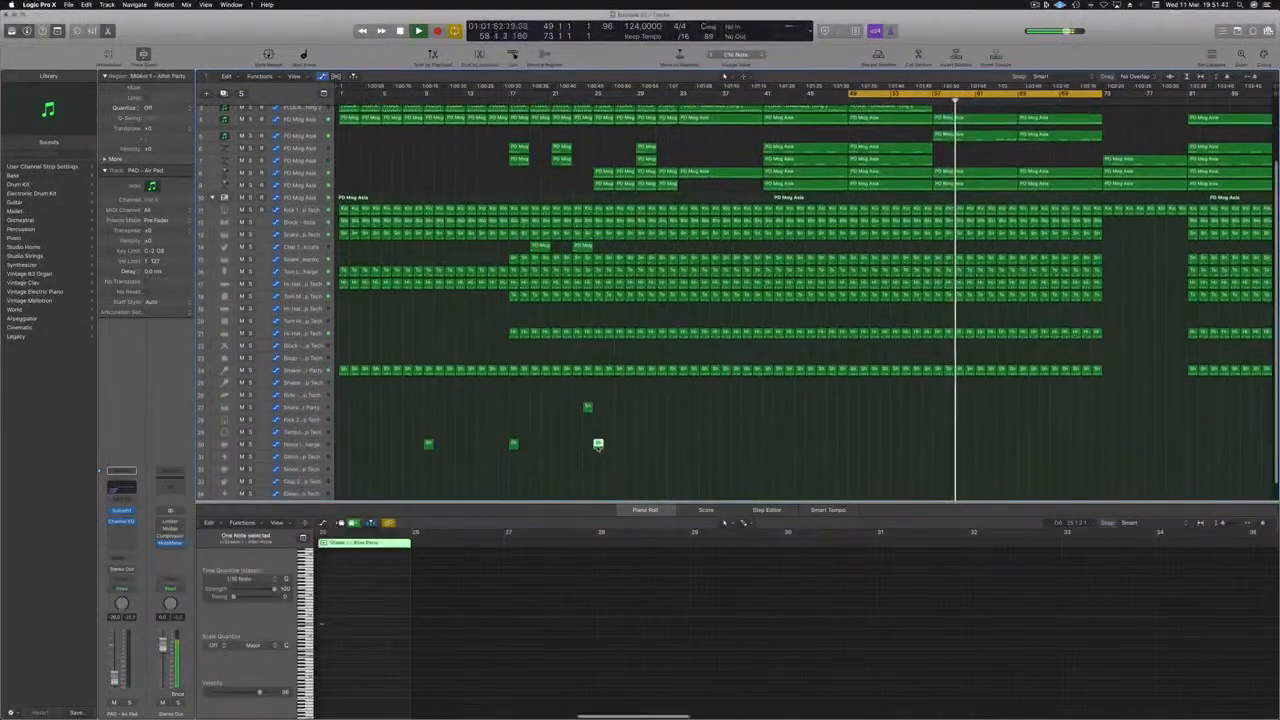
left_click_drag(598, 444, 928, 433)
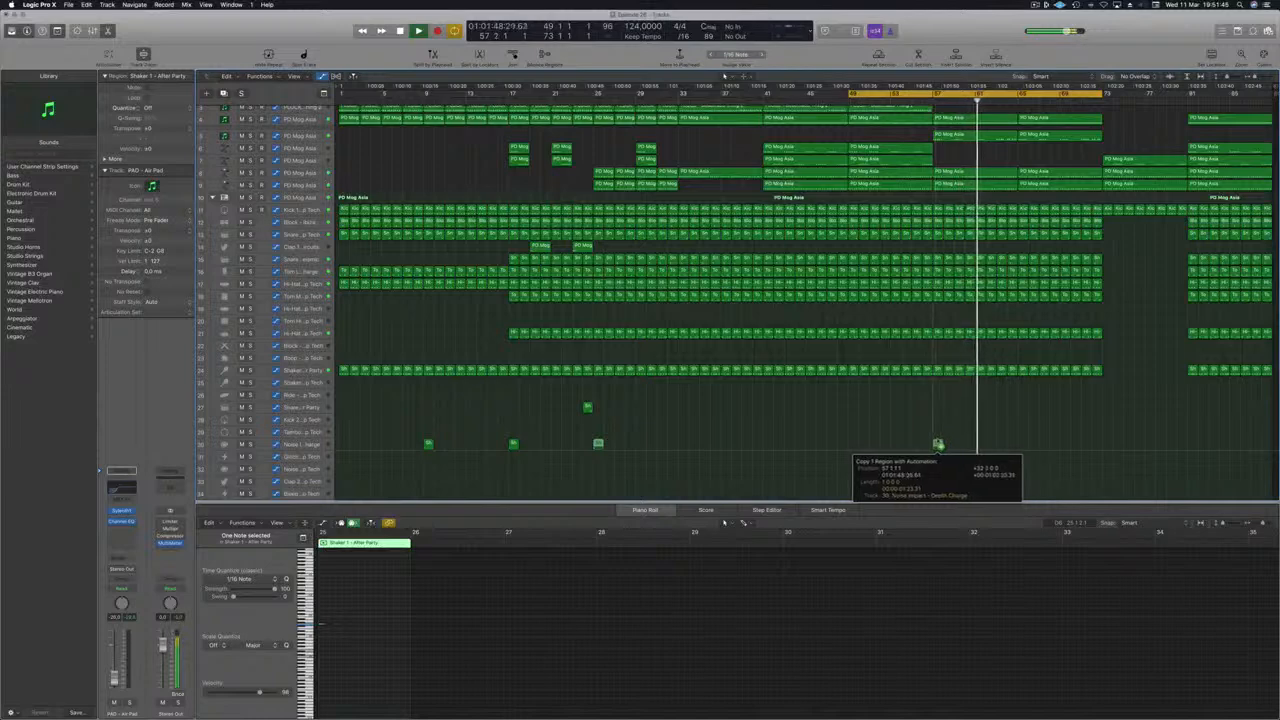
left_click_drag(937, 444, 937, 444)
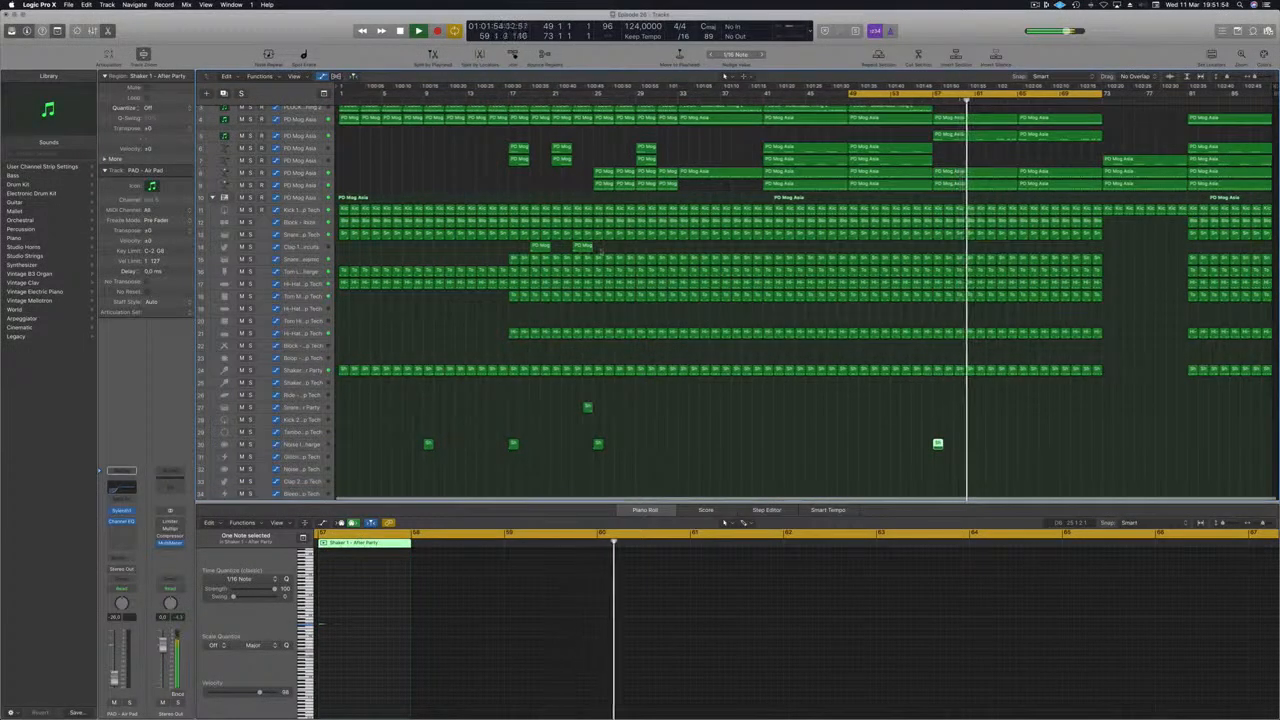
Copy the second PD Mog Asia region on the Clap 1 track to bar 65 and bar 49.
left_click(584, 246)
left_click_drag(584, 246, 1029, 250)
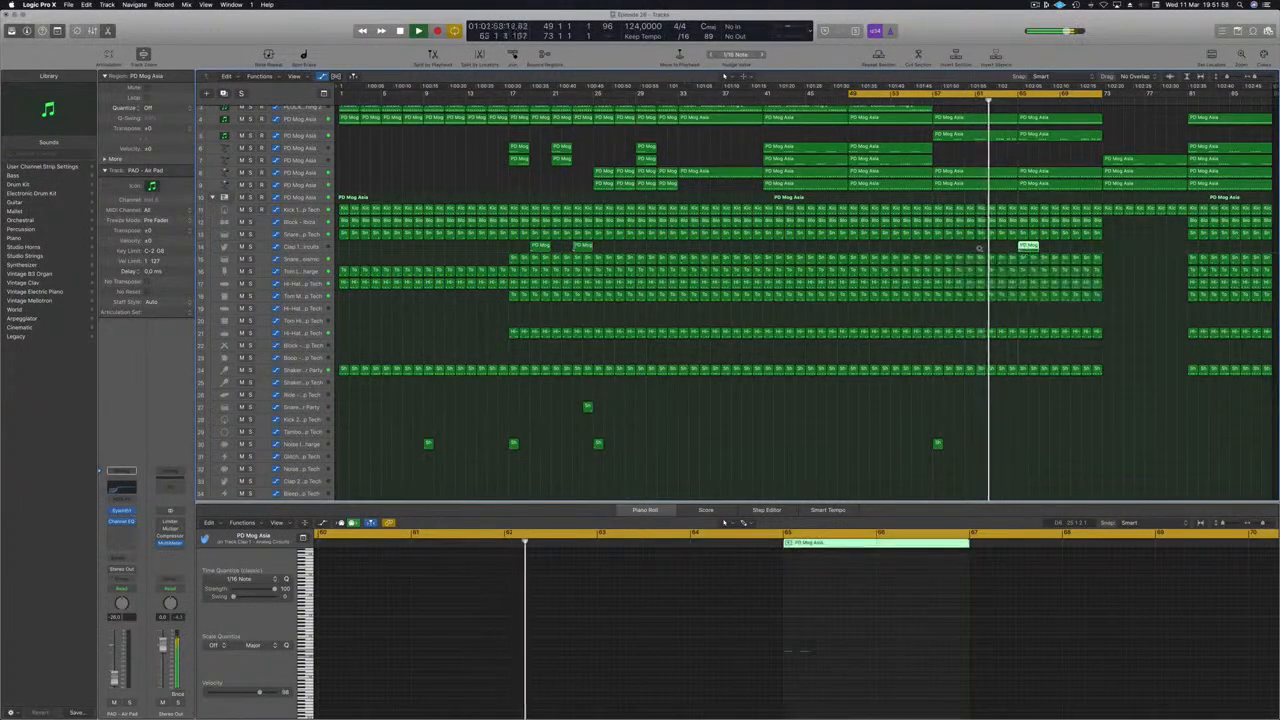
scroll(980, 246, "up", 5)
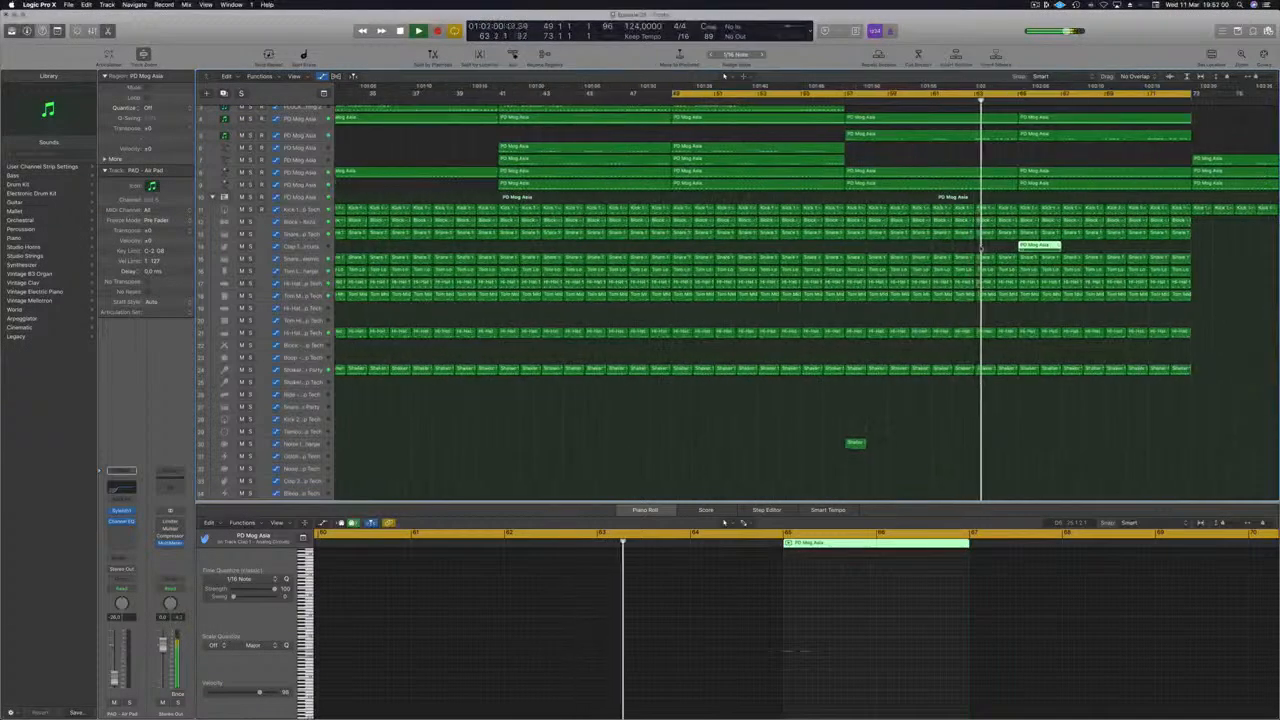
scroll(981, 249, "down", 2)
scroll(980, 246, "up", 4)
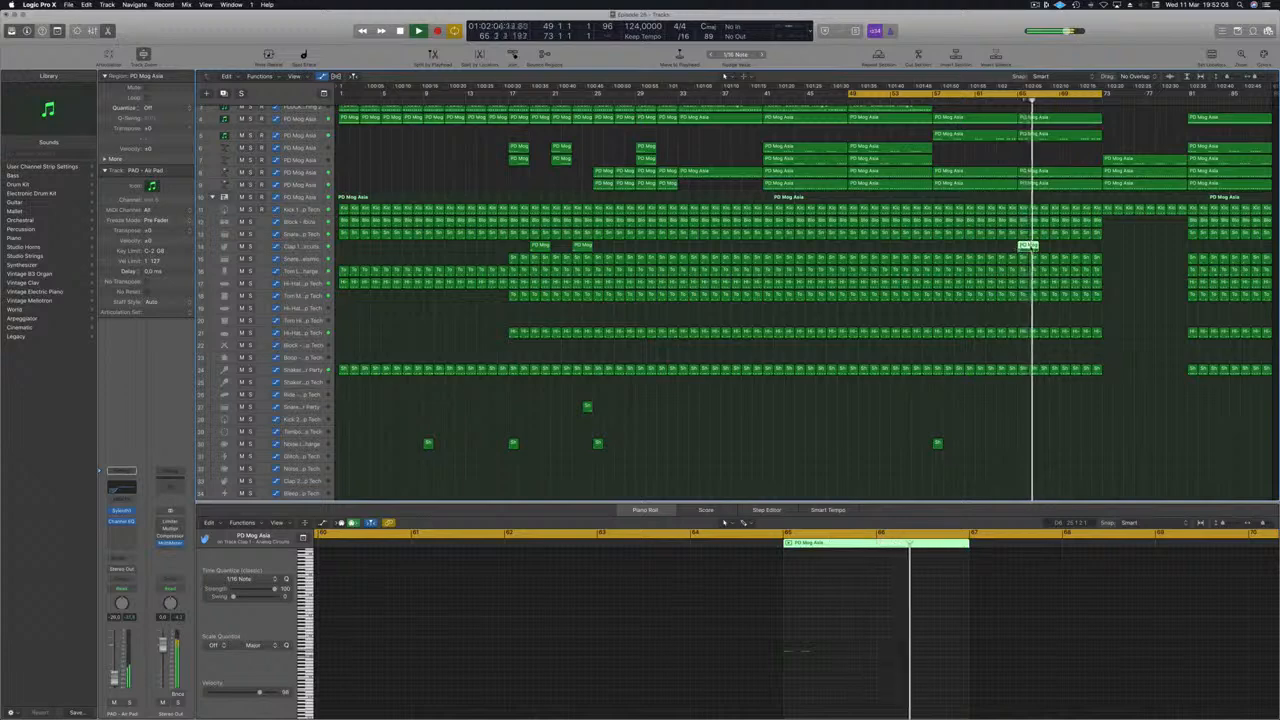
left_click_drag(1028, 246, 858, 256)
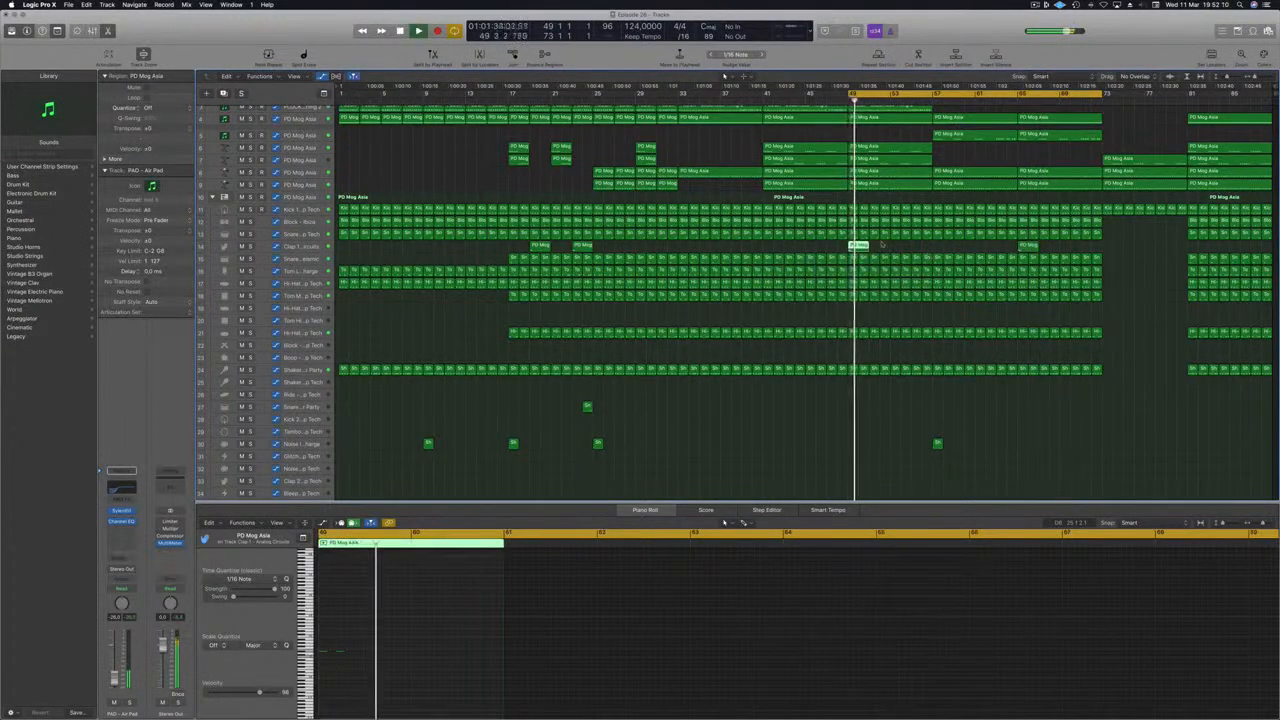
Check the PAD - Air Pad track in solo and raise its volume to -23.0 dB.
scroll(880, 210, "up", 3)
scroll(880, 210, "up", 2)
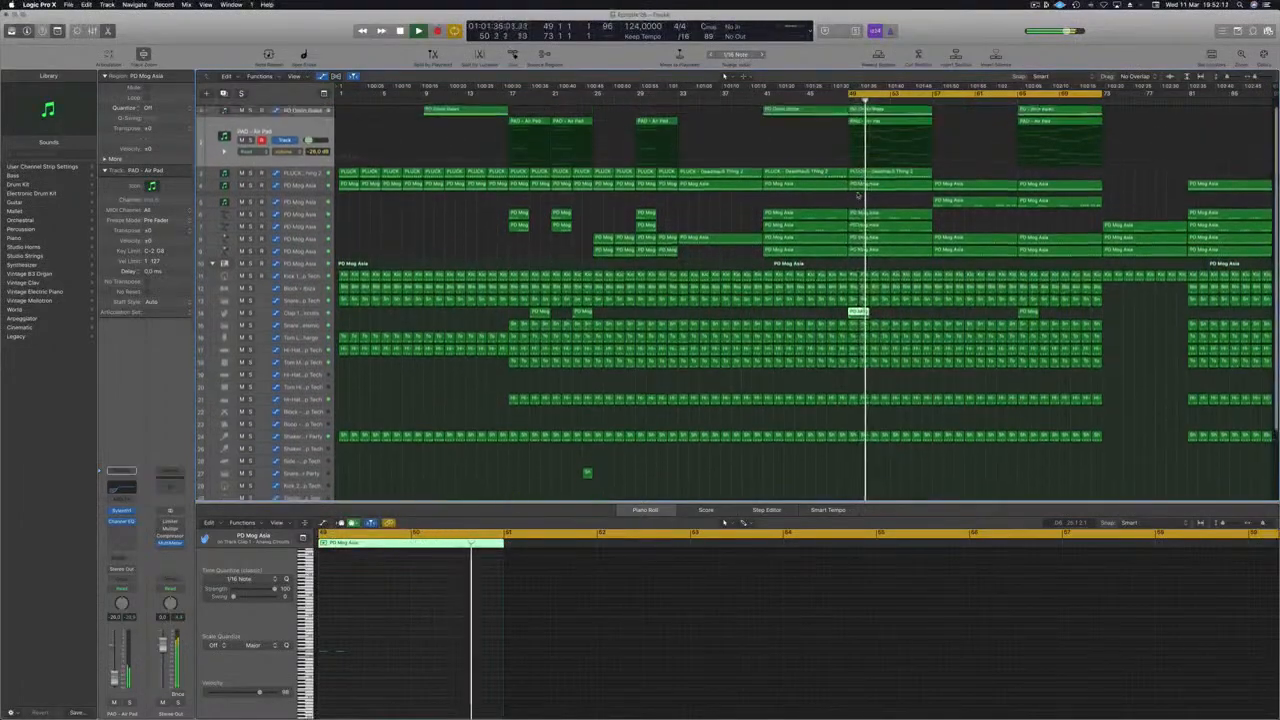
left_click(251, 142)
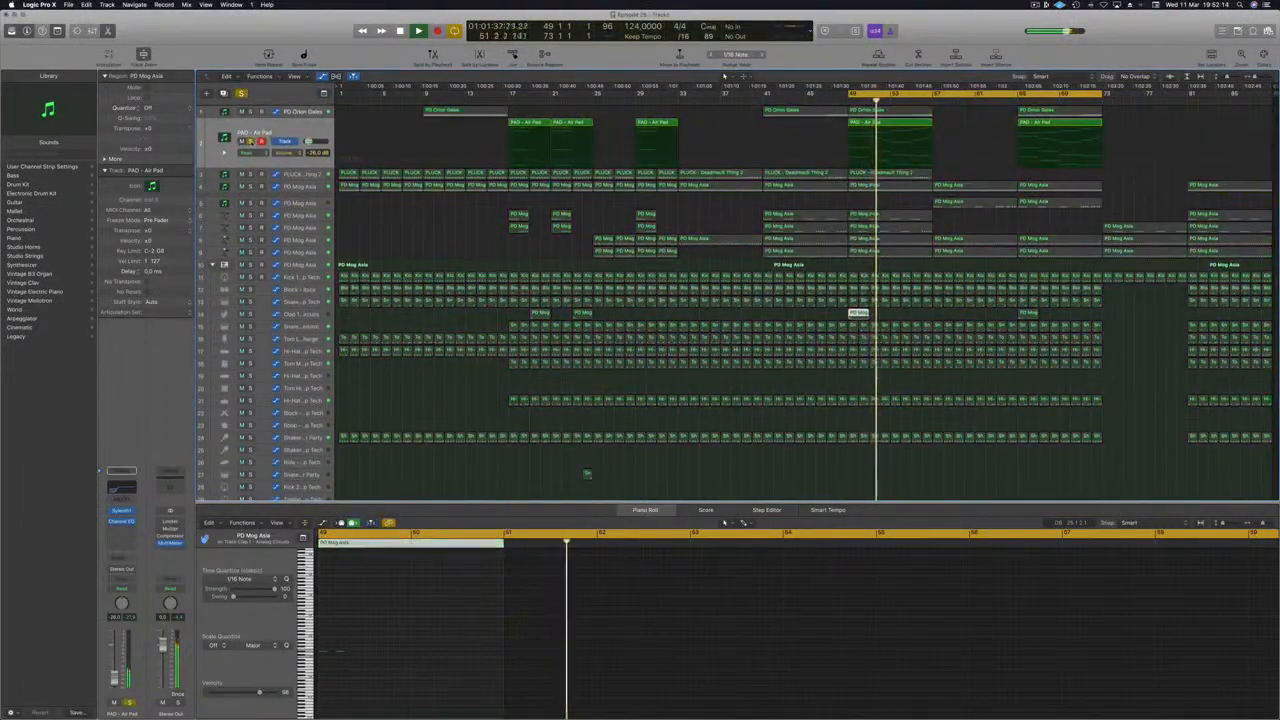
left_click(251, 142)
left_click(256, 133)
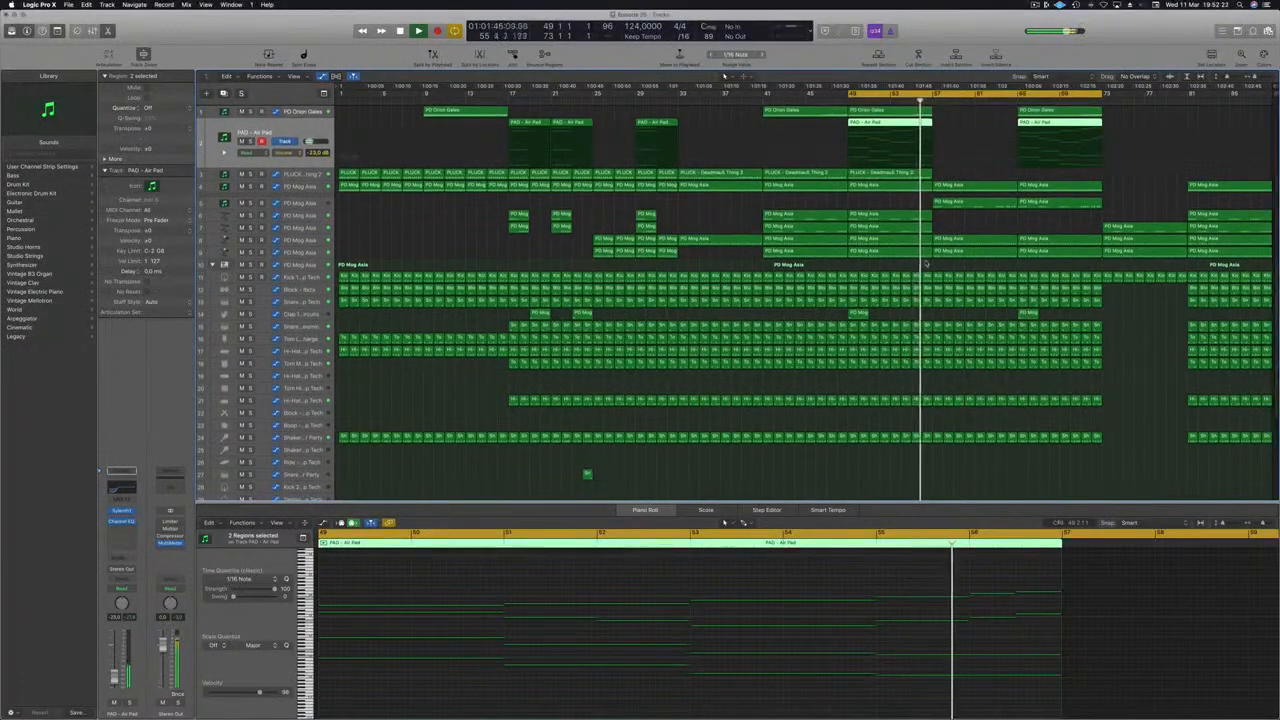
left_click(1008, 225)
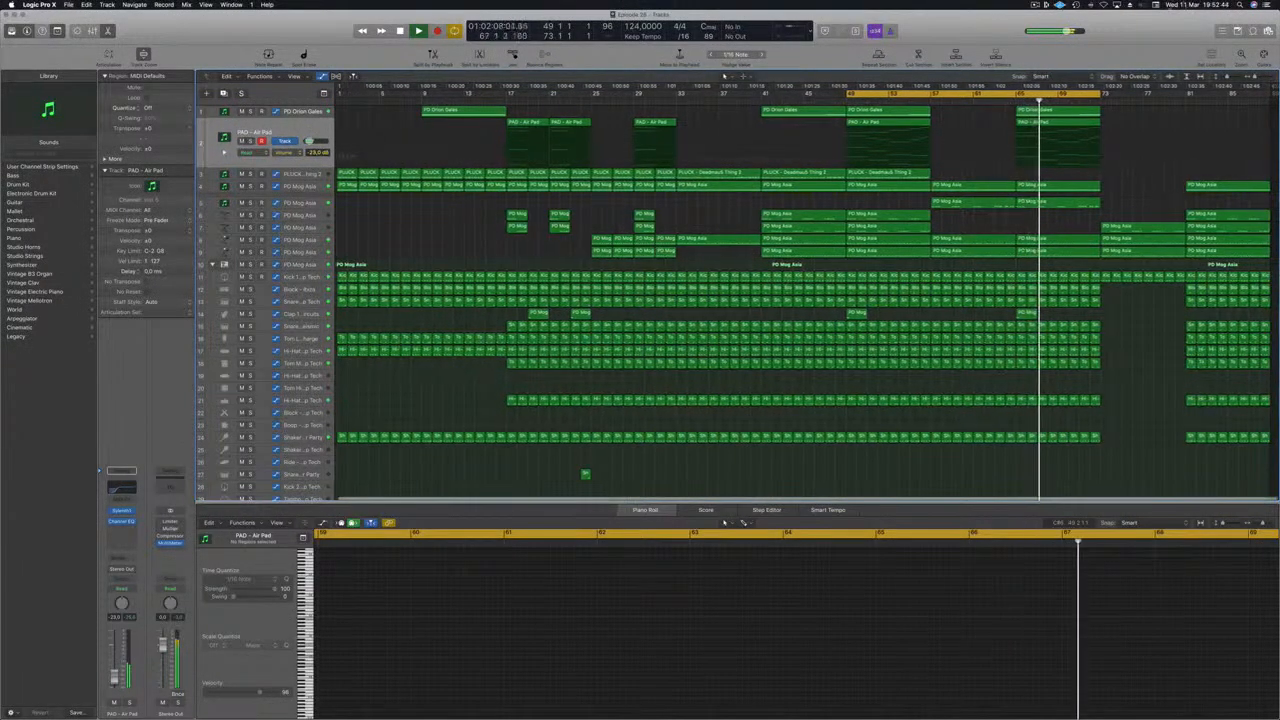
Extend the end of the cycle range to bar 89 and stop playback.
left_click_drag(1100, 92, 1188, 92)
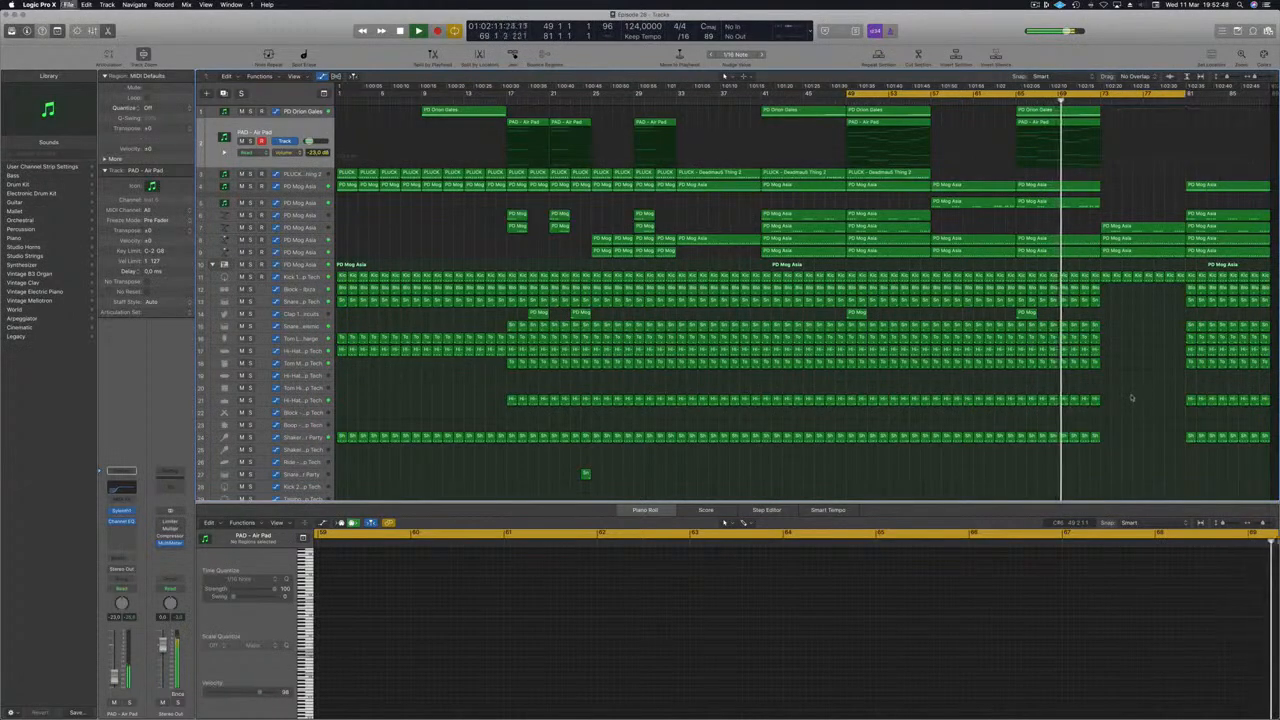
left_click_drag(1187, 93, 1238, 98)
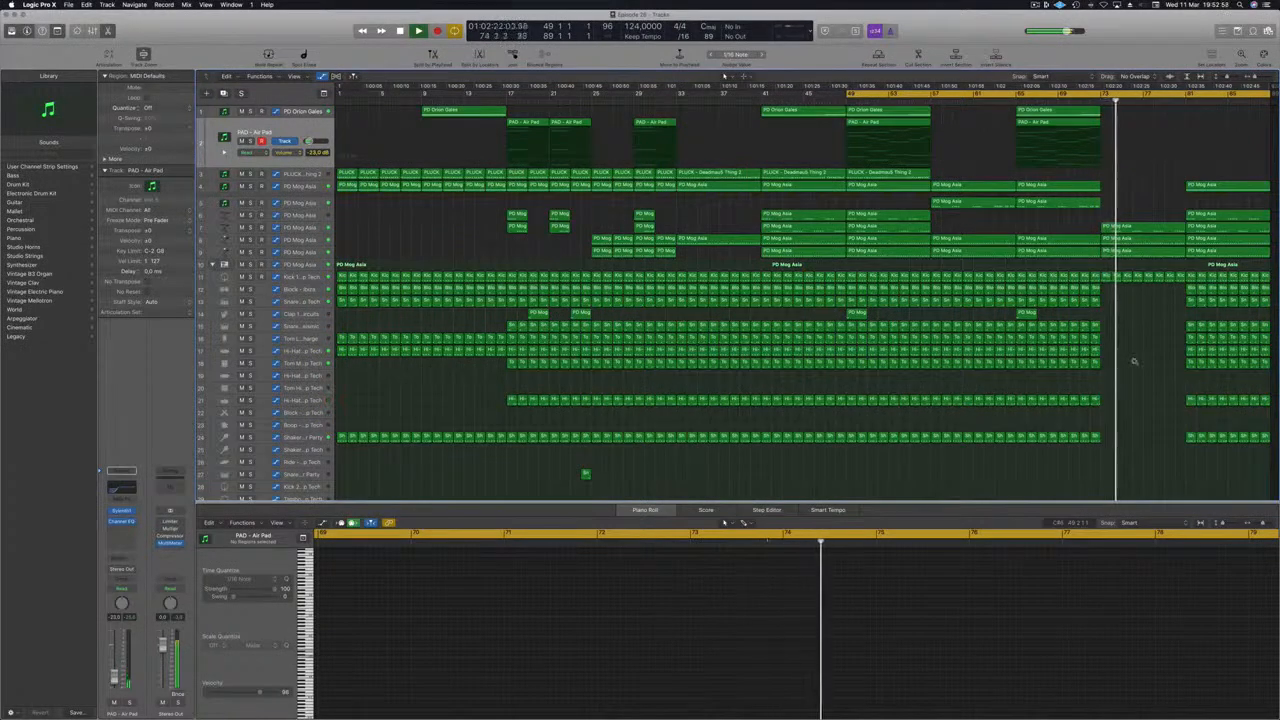
key("space")
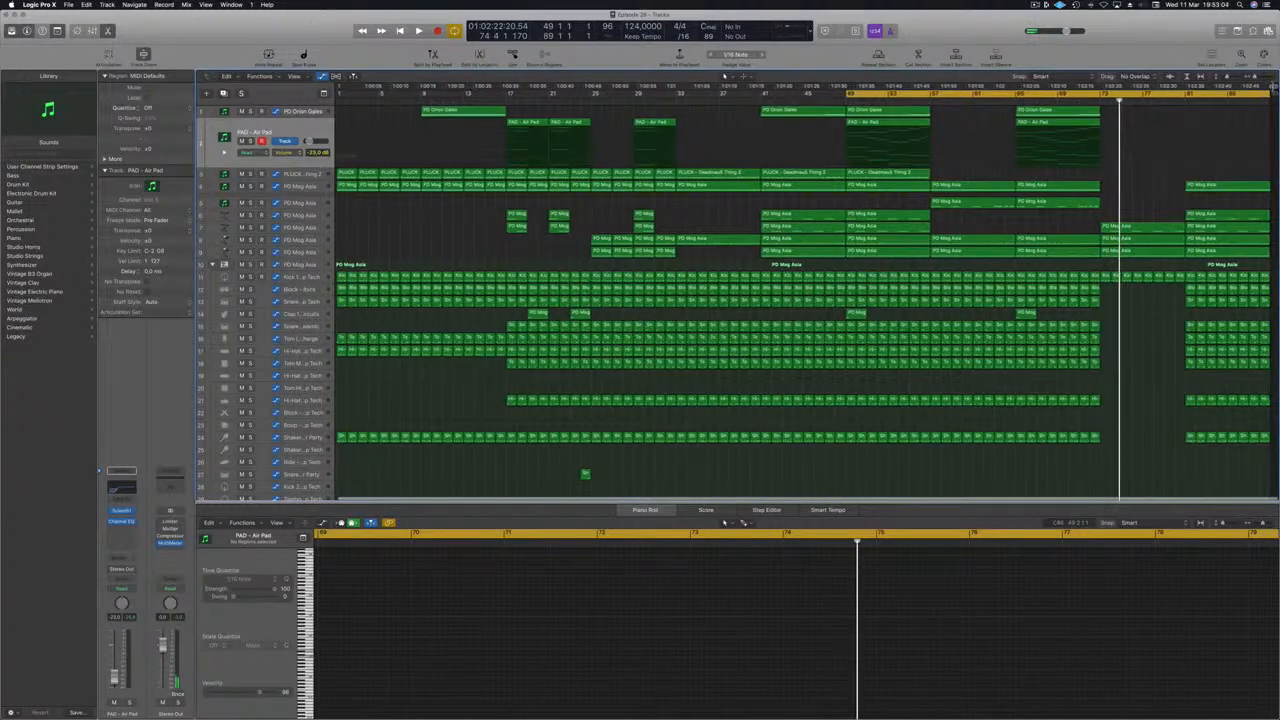
Extend the project end to bar 169 and restart playback from bar 49.
left_click_drag(1274, 90, 1277, 102)
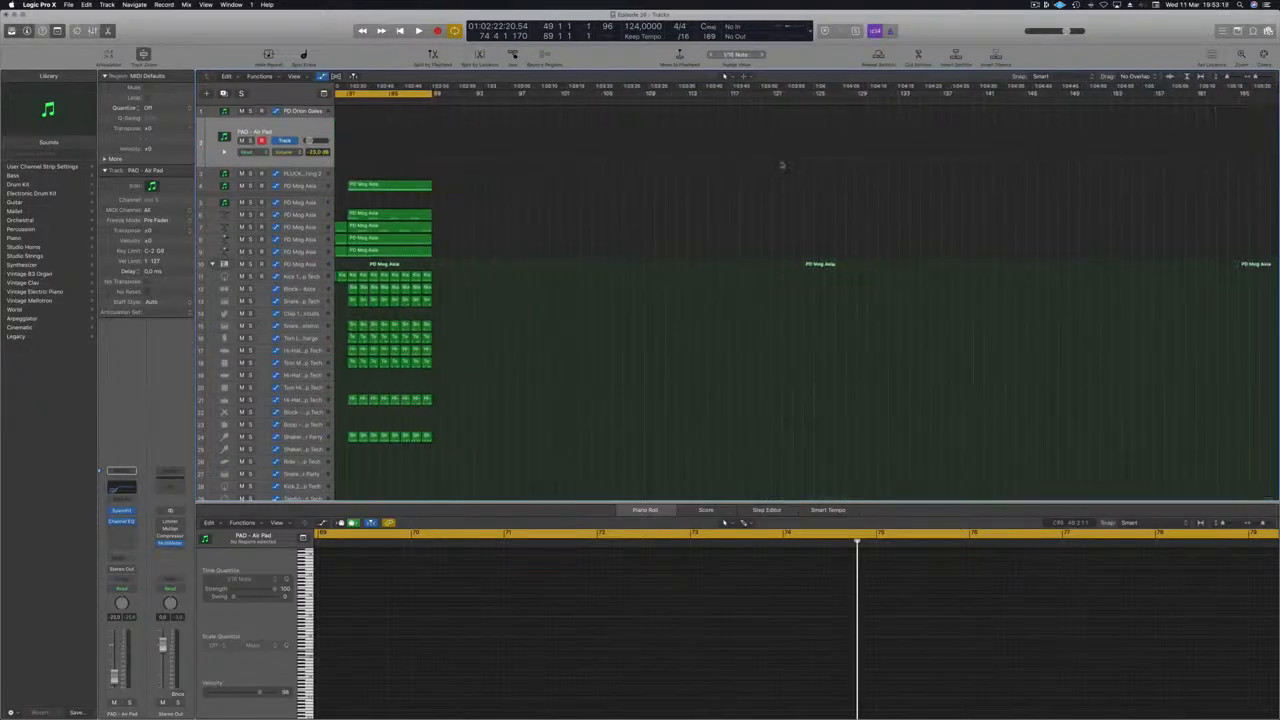
key("space")
scroll(640, 162, "left", 3)
scroll(638, 161, "down", 4)
scroll(638, 161, "left", 3)
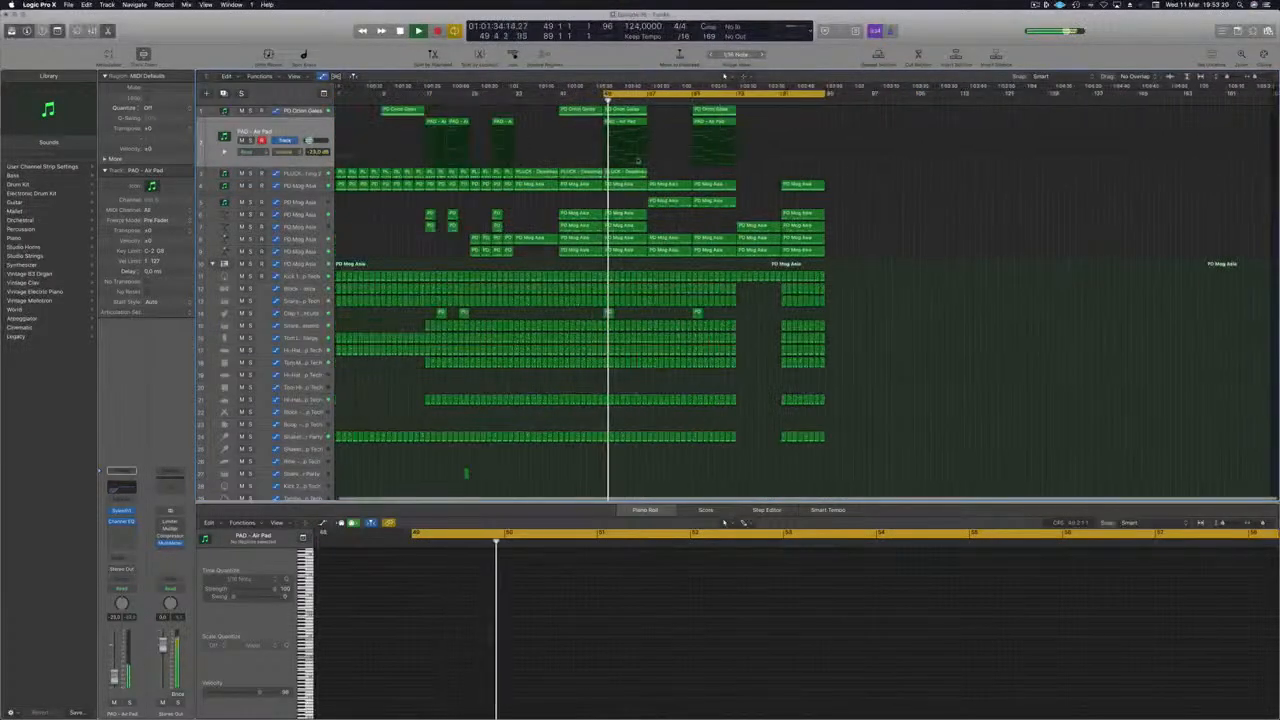
Listen to the stripped-down section starting at bar 73.
left_click(732, 101)
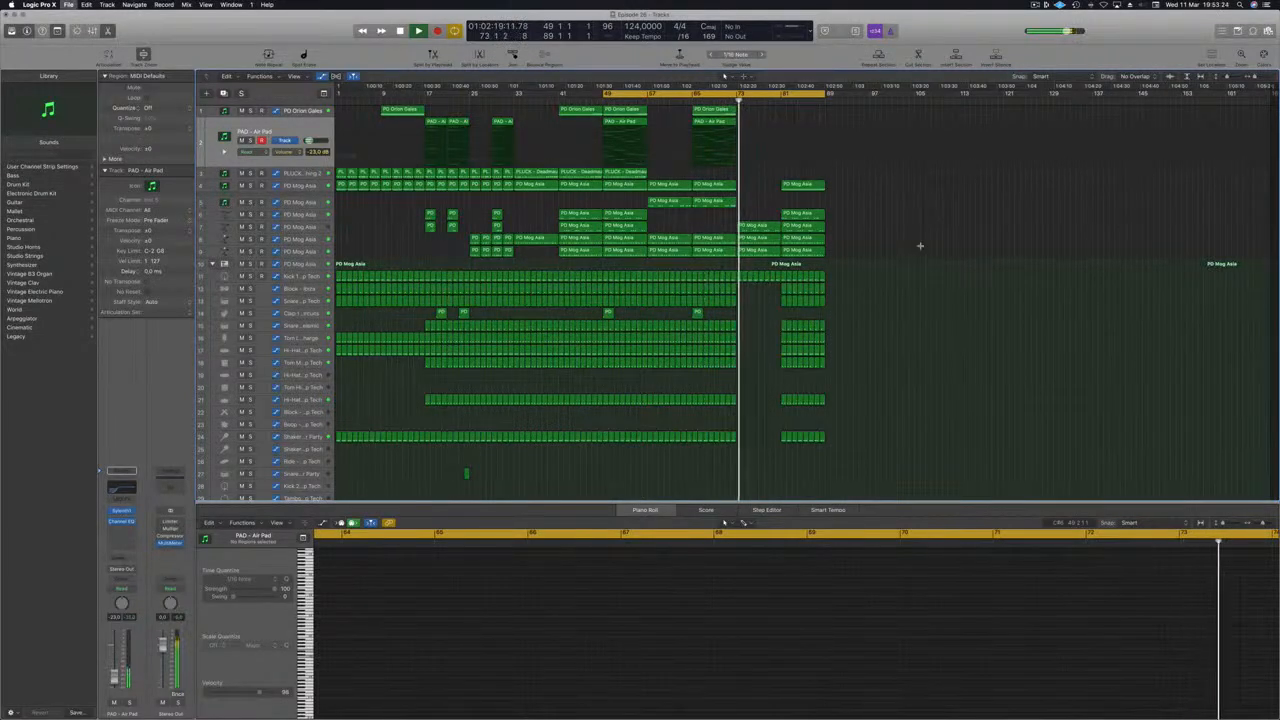
scroll(921, 249, "up", 6)
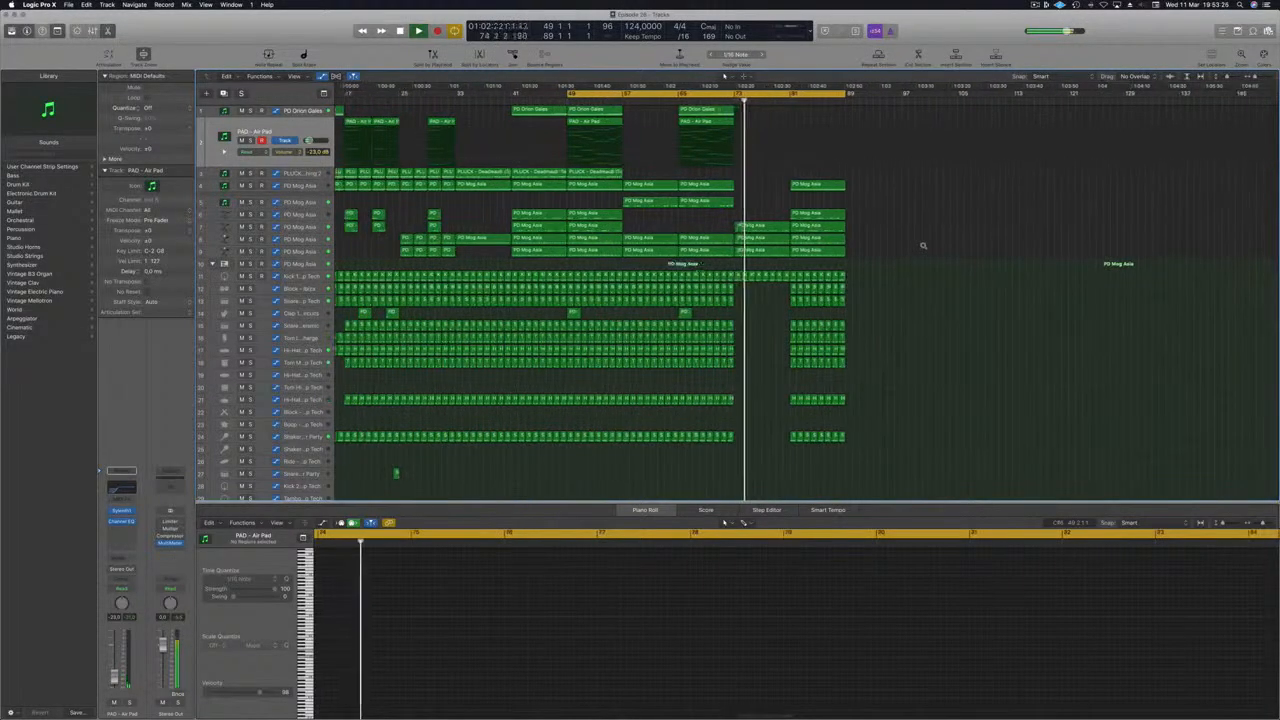
scroll(950, 214, "down", 6)
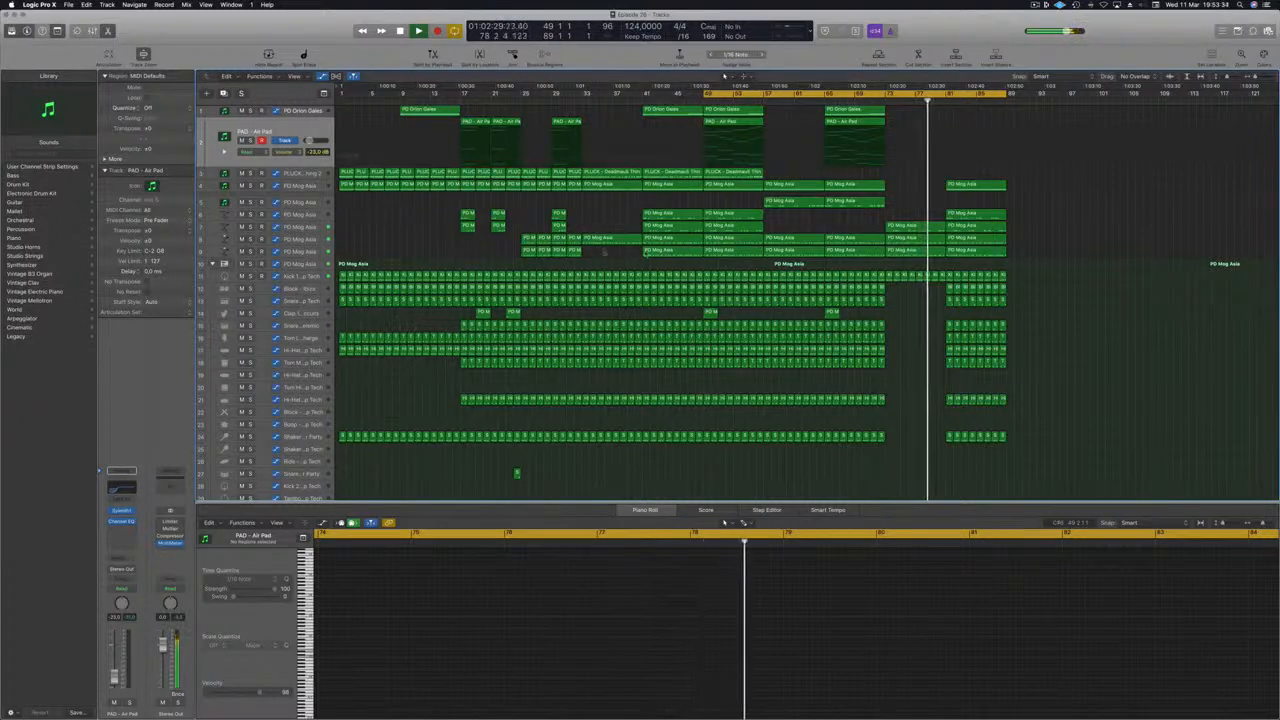
Cycle bars 73 to 81 and automate the main PD Mog Asia drum track's low cut frequency to rise there, dropping back at bar 81.
left_click(303, 264)
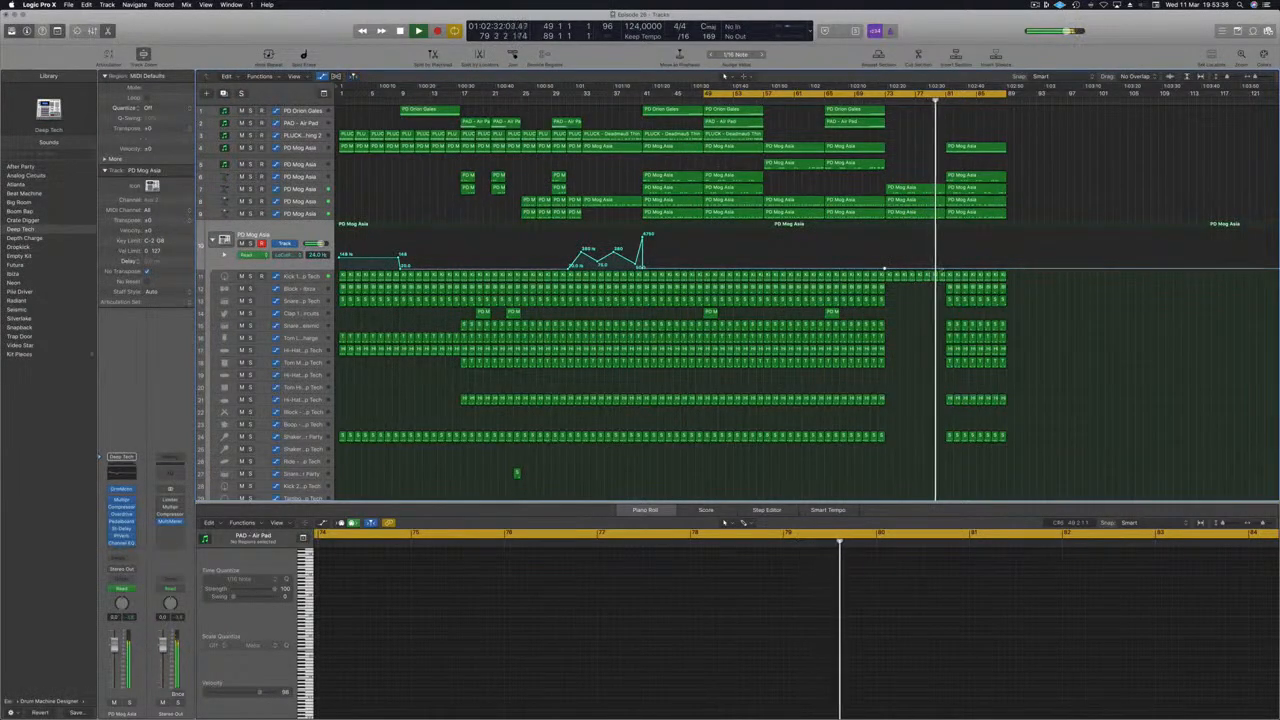
left_click(948, 269)
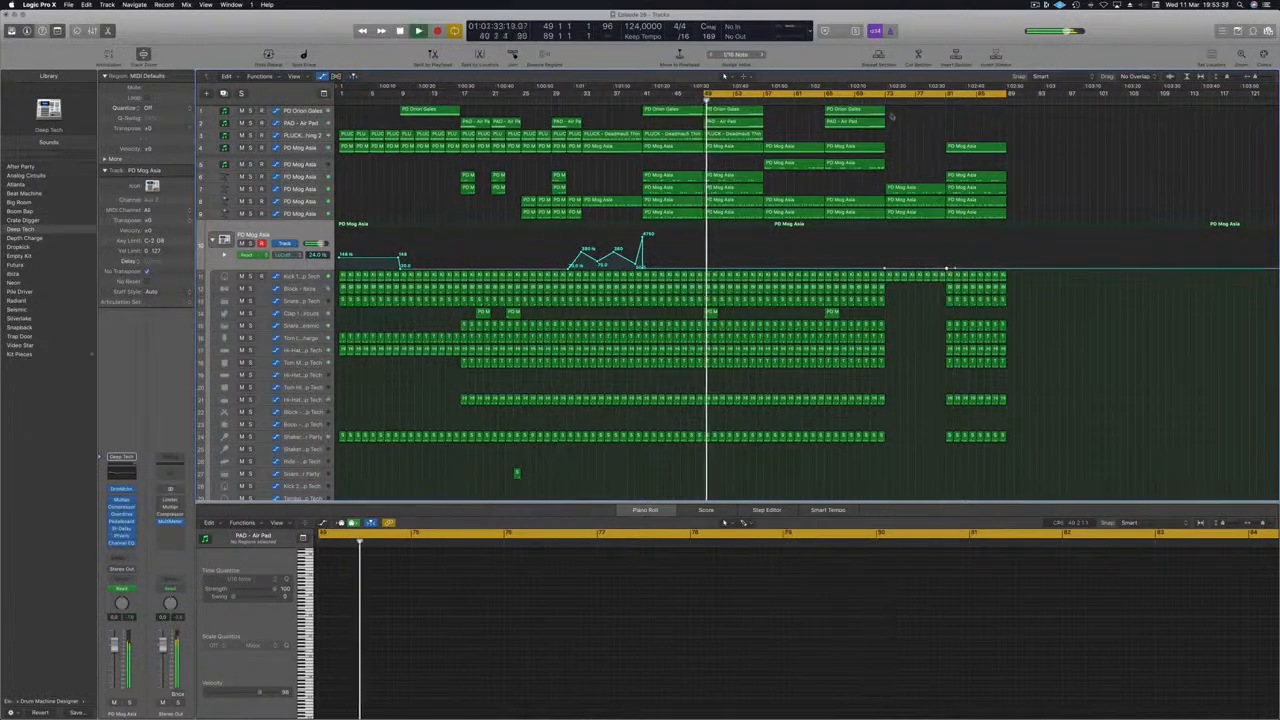
left_click_drag(886, 94, 944, 97)
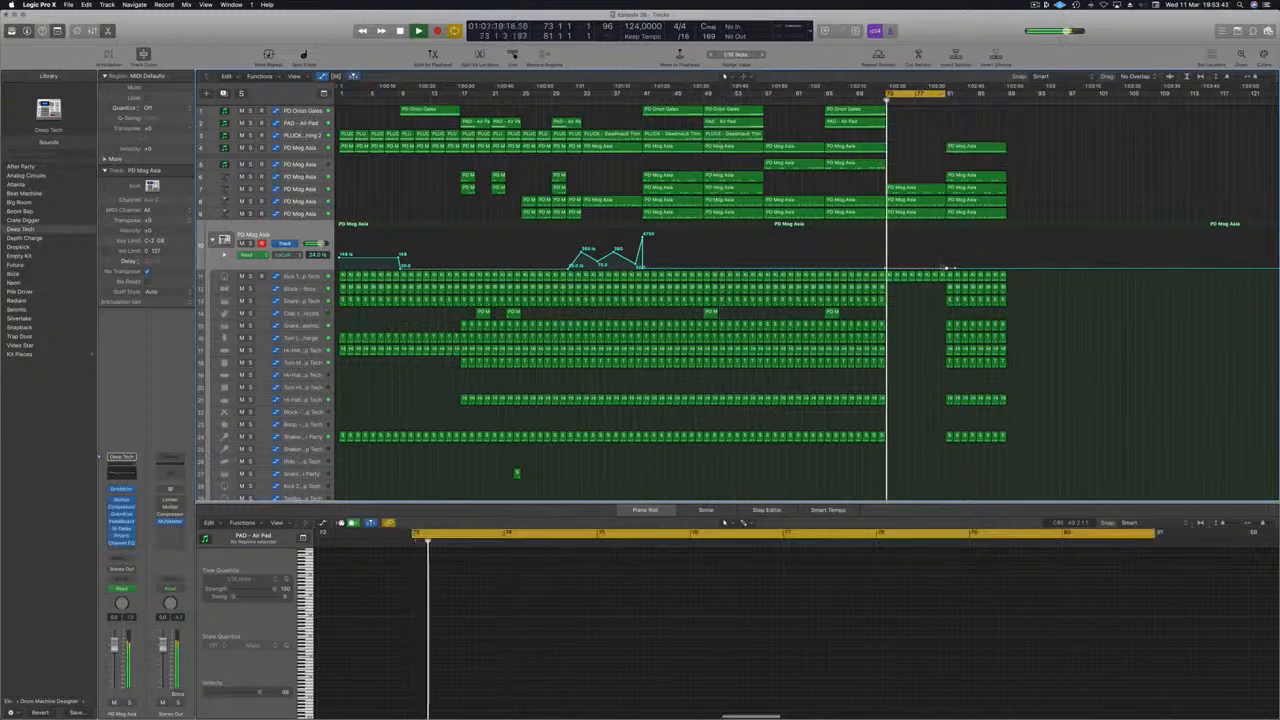
left_click_drag(948, 268, 943, 249)
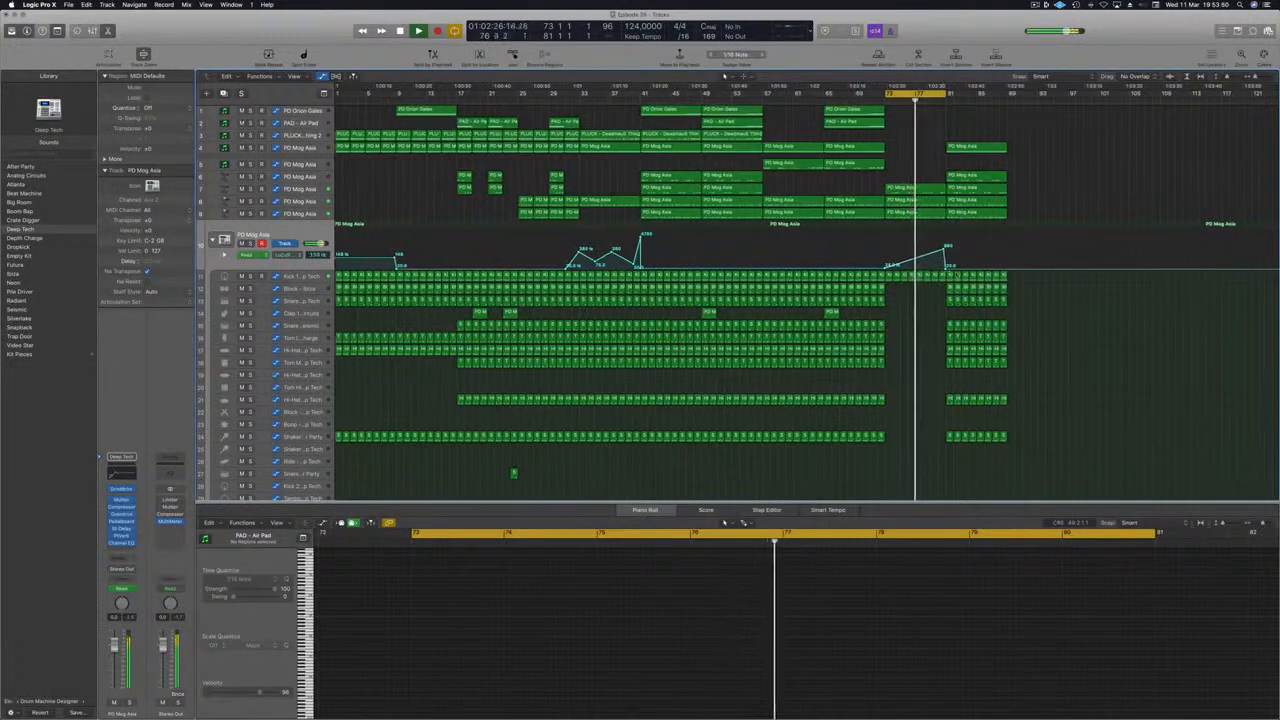
scroll(945, 250, "up", 5)
left_click_drag(1080, 268, 1083, 268)
Set the cycle range to bars 81 to 89 and repeat all regions in that section three times, up to bar 113.
key("super+Left")
key("super+Left")
key("super+Left")
key("super+Left")
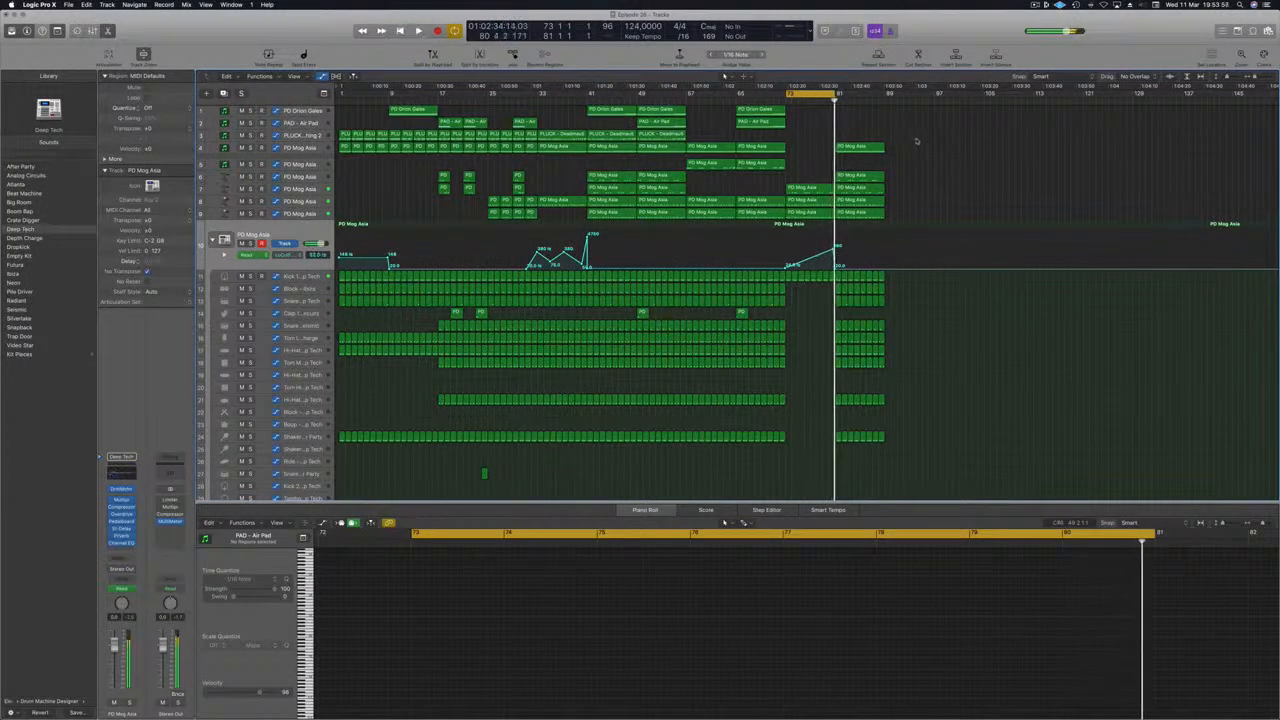
left_click_drag(877, 385, 847, 447)
left_click_drag(932, 131, 840, 455)
left_click_drag(807, 95, 859, 98)
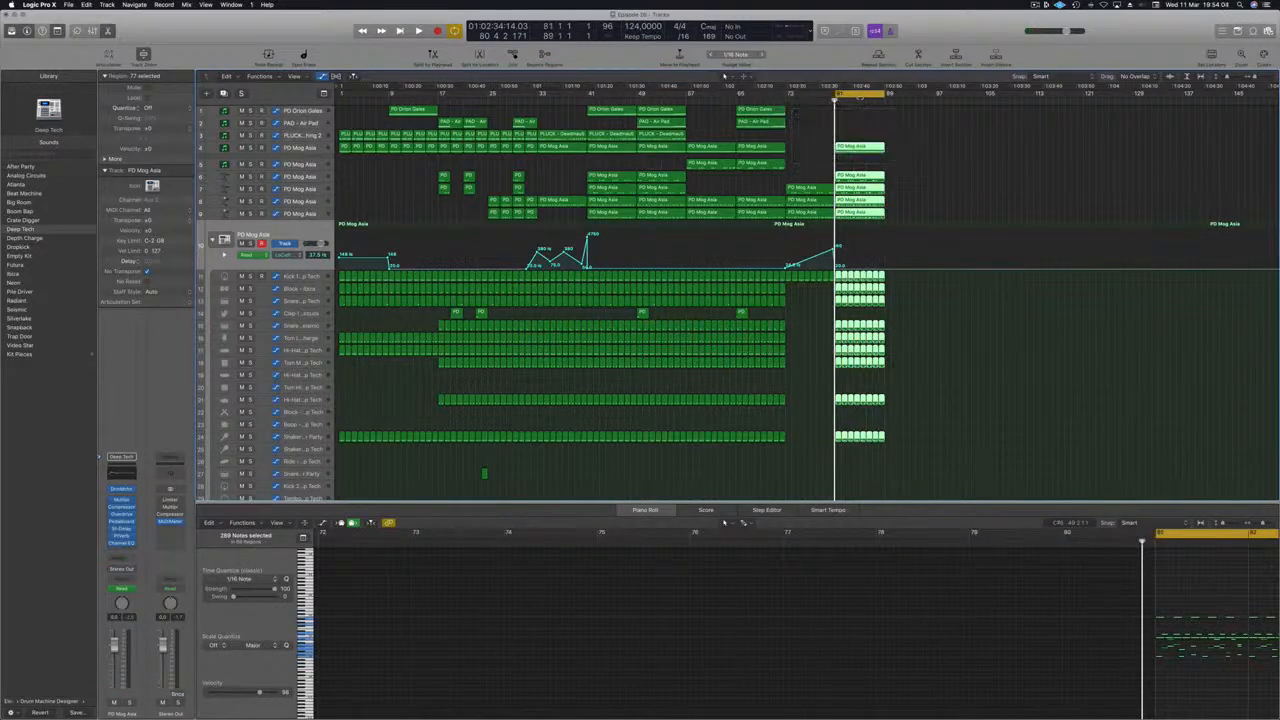
key("super+r")
key("super+r")
key("super+r")
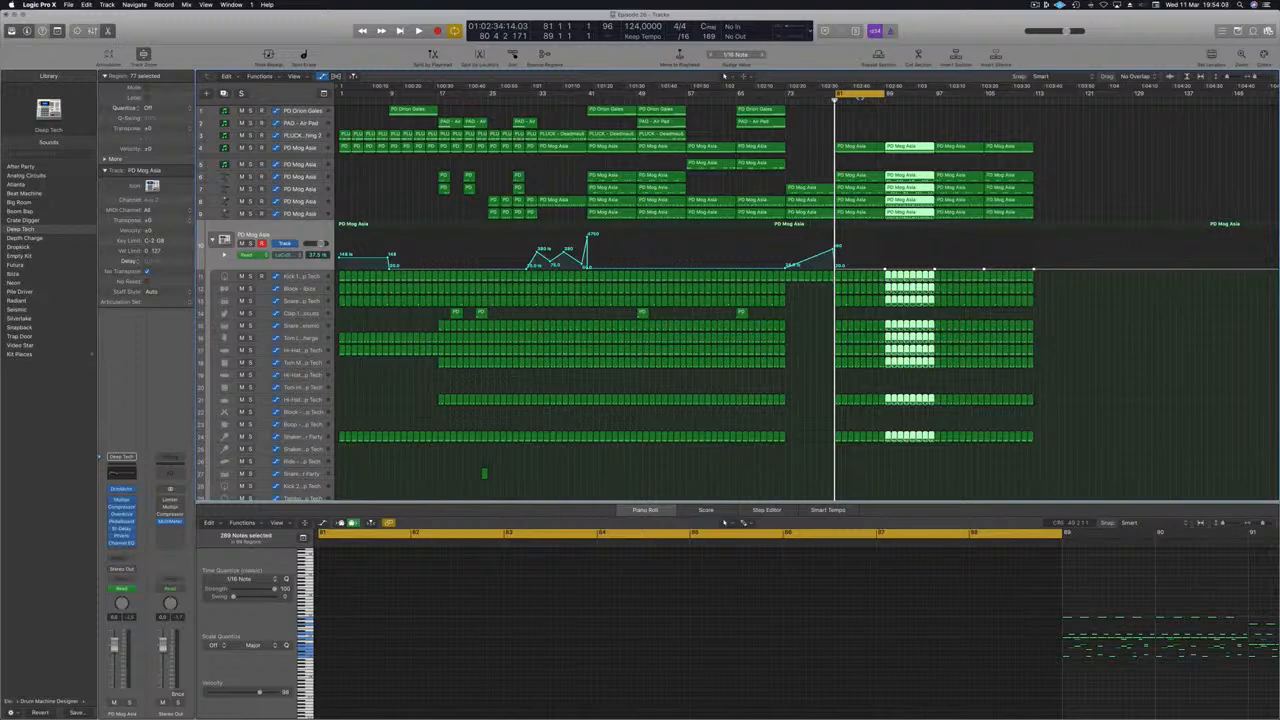
Keep repeating the bar 81 section's regions until the arrangement is filled up to bar 169.
key("super+r")
key("super+r")
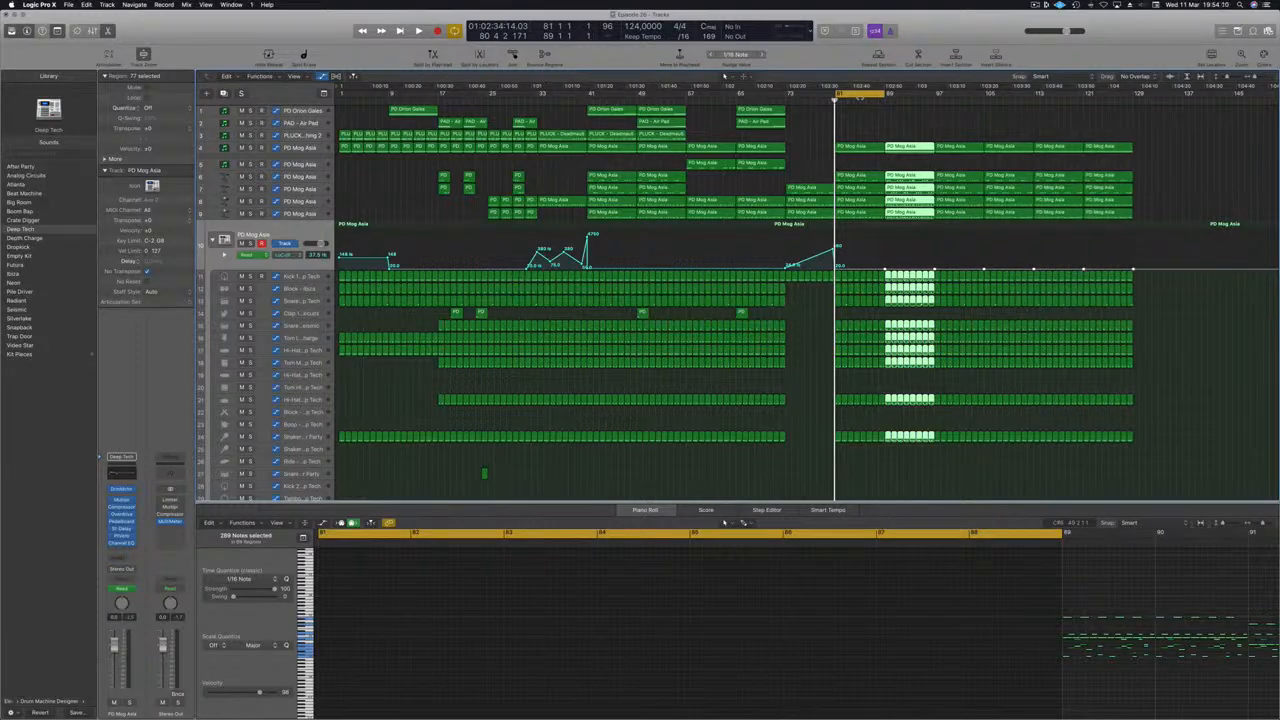
key("super+r")
key("super+r")
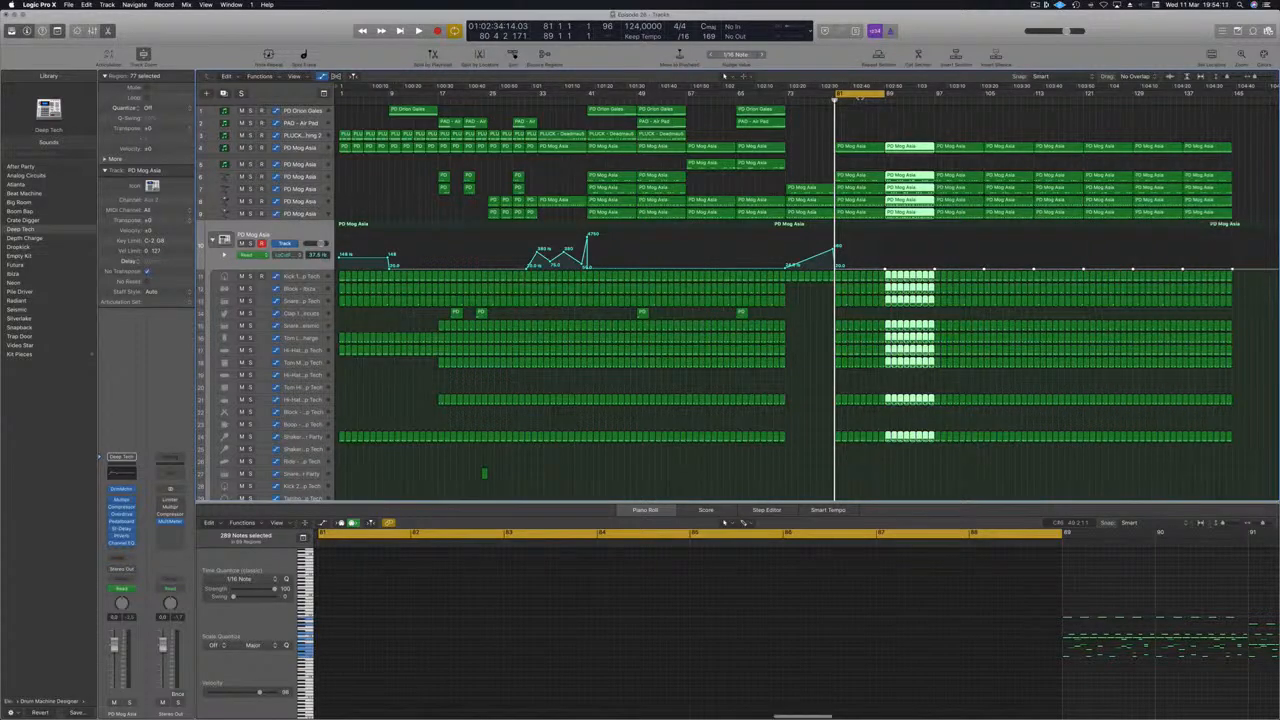
key("super+r")
key("super+Left")
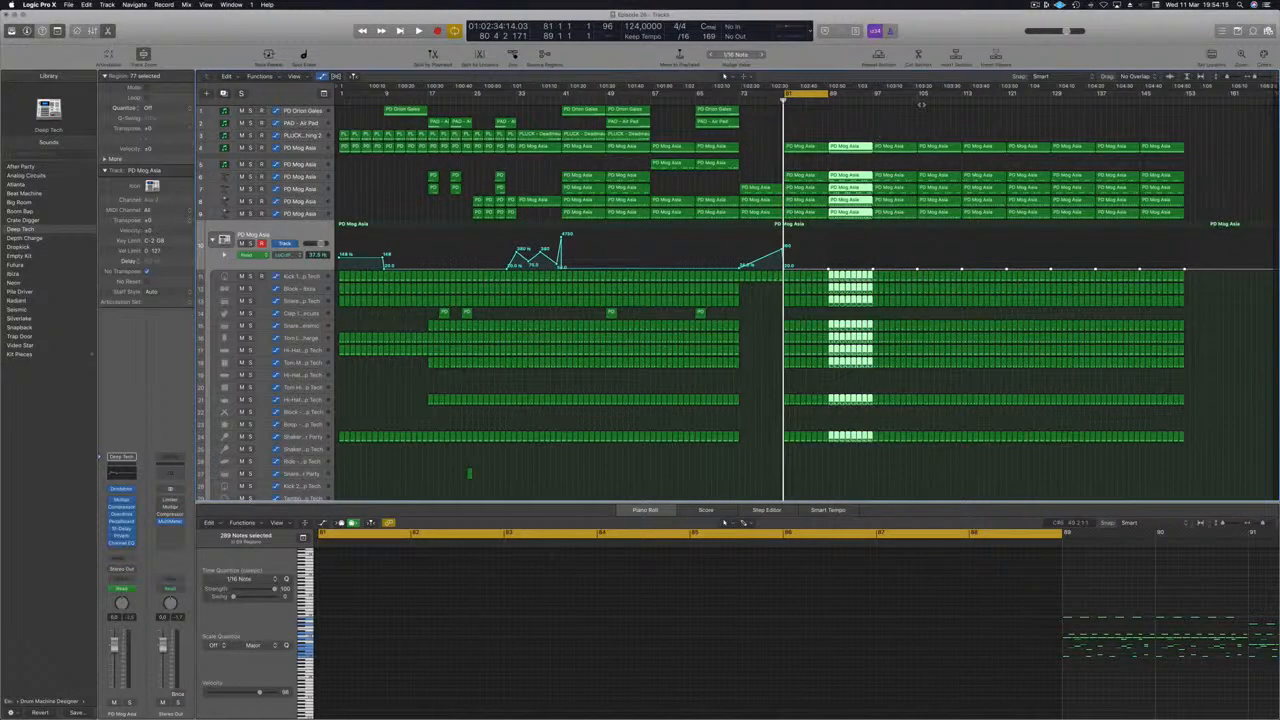
key("super+r")
key("super+r")
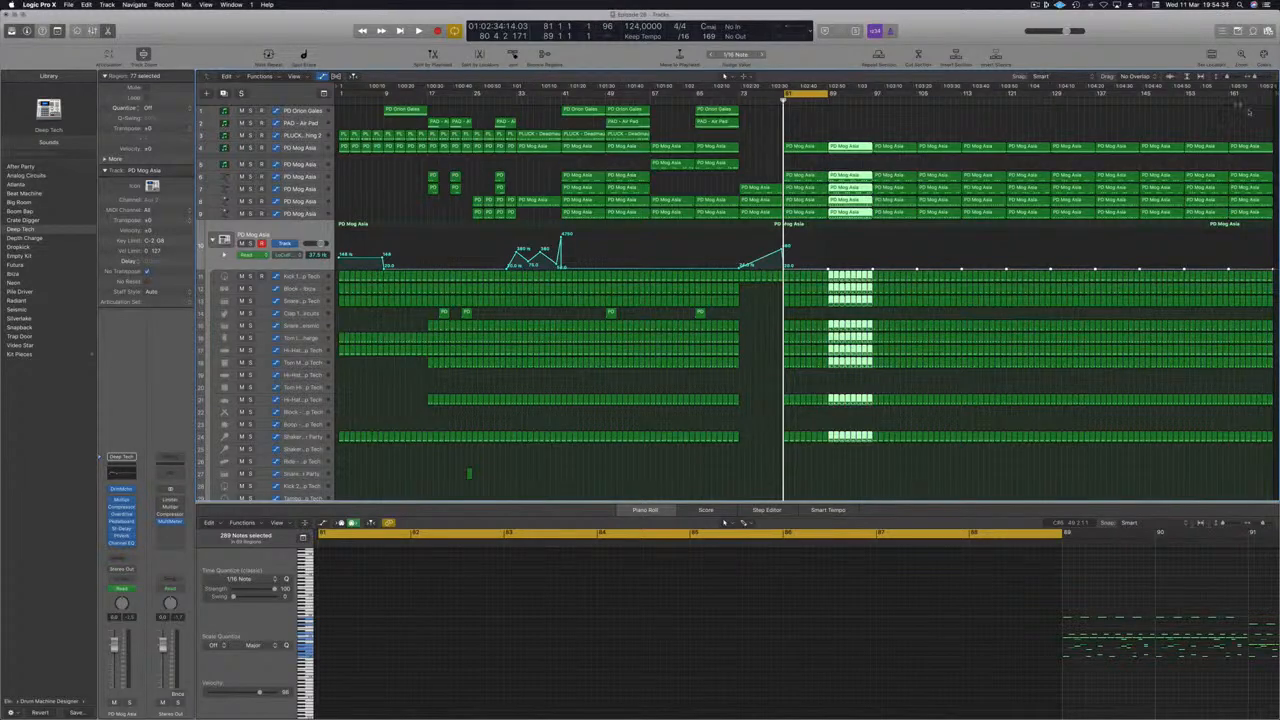
Delete all regions in the last eight-bar block from bar 161 to 169 and start playback.
left_click_drag(1257, 234, 1262, 490)
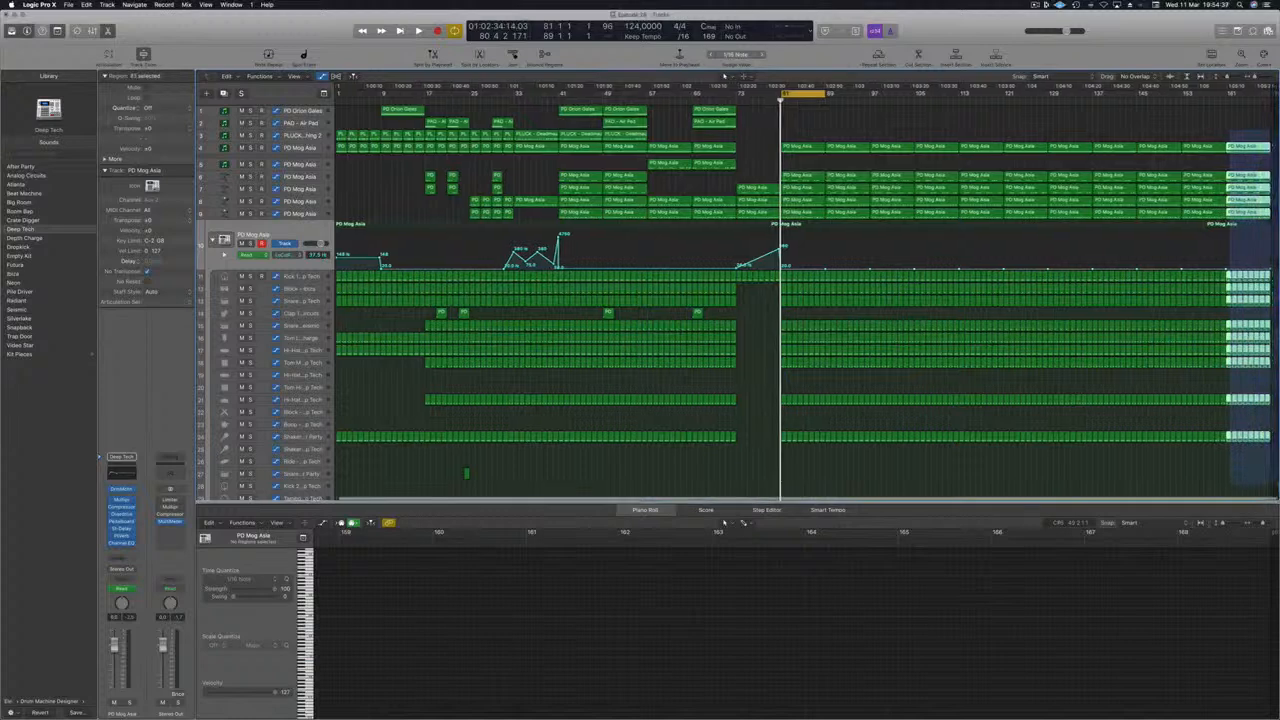
key("Delete")
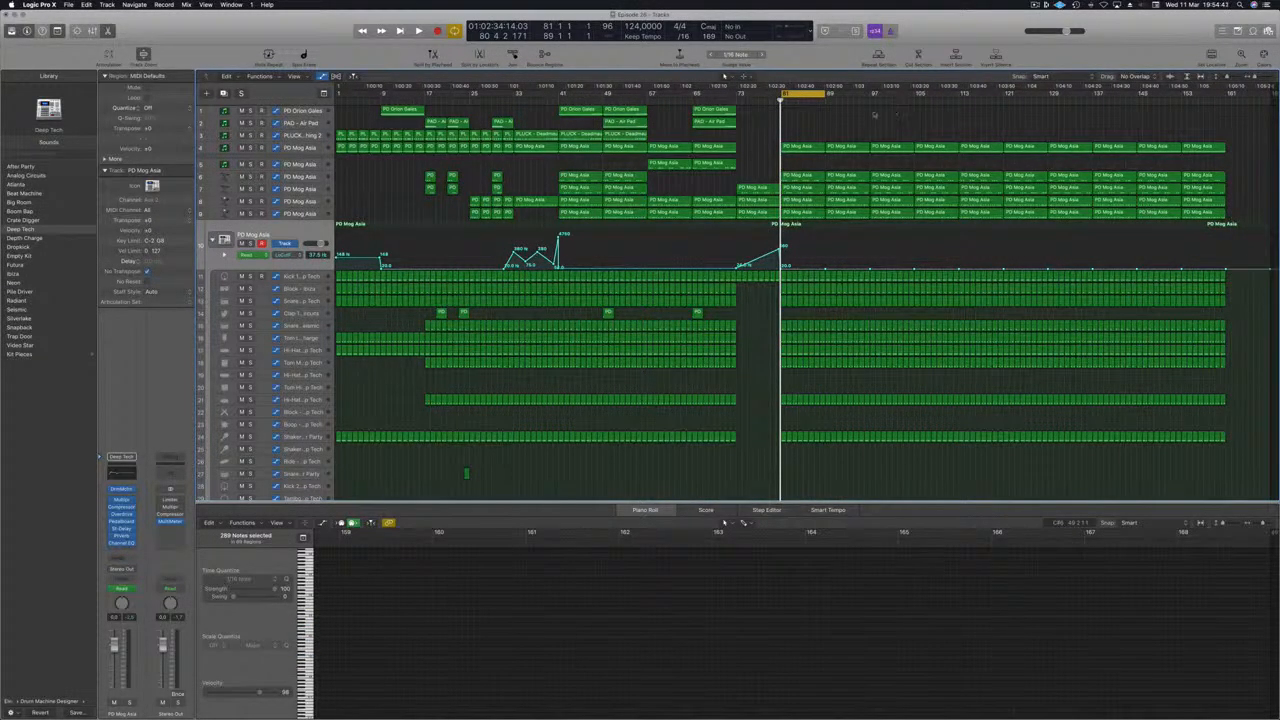
key("space")
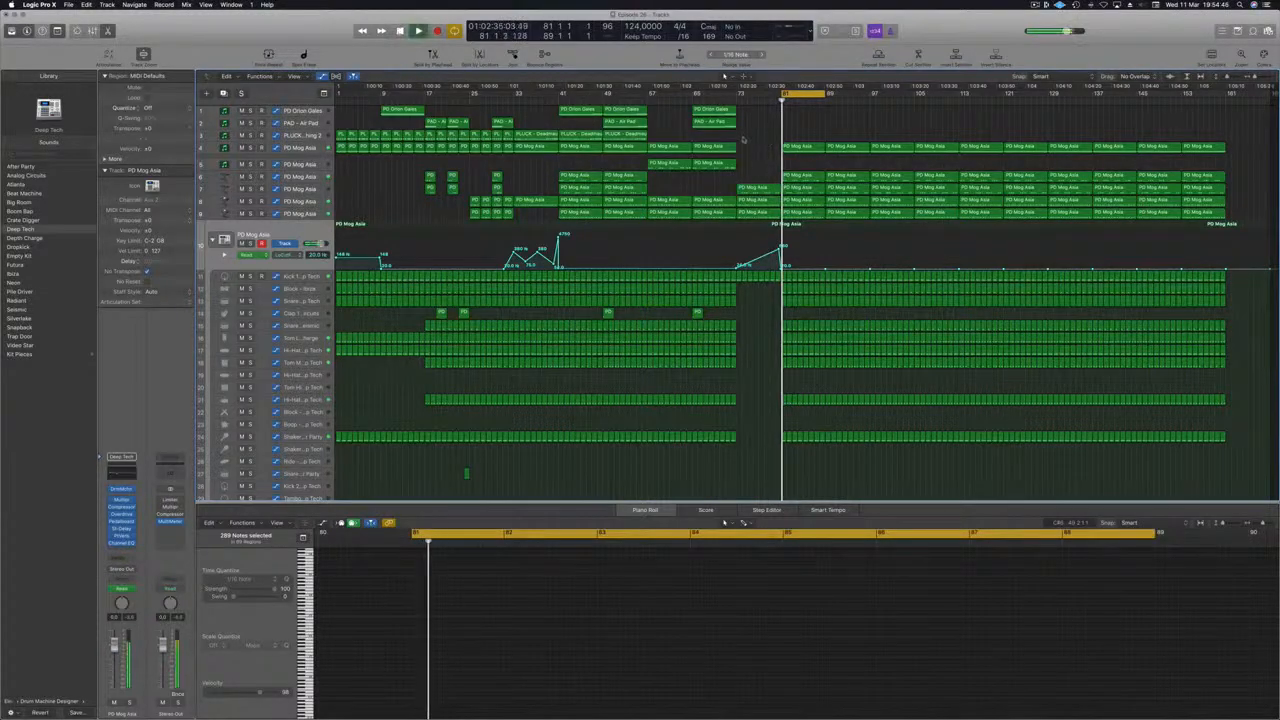
Restart playback from about bar 73 and delete all drum part regions, including the kick, from bars 81 to 89.
left_click(733, 101)
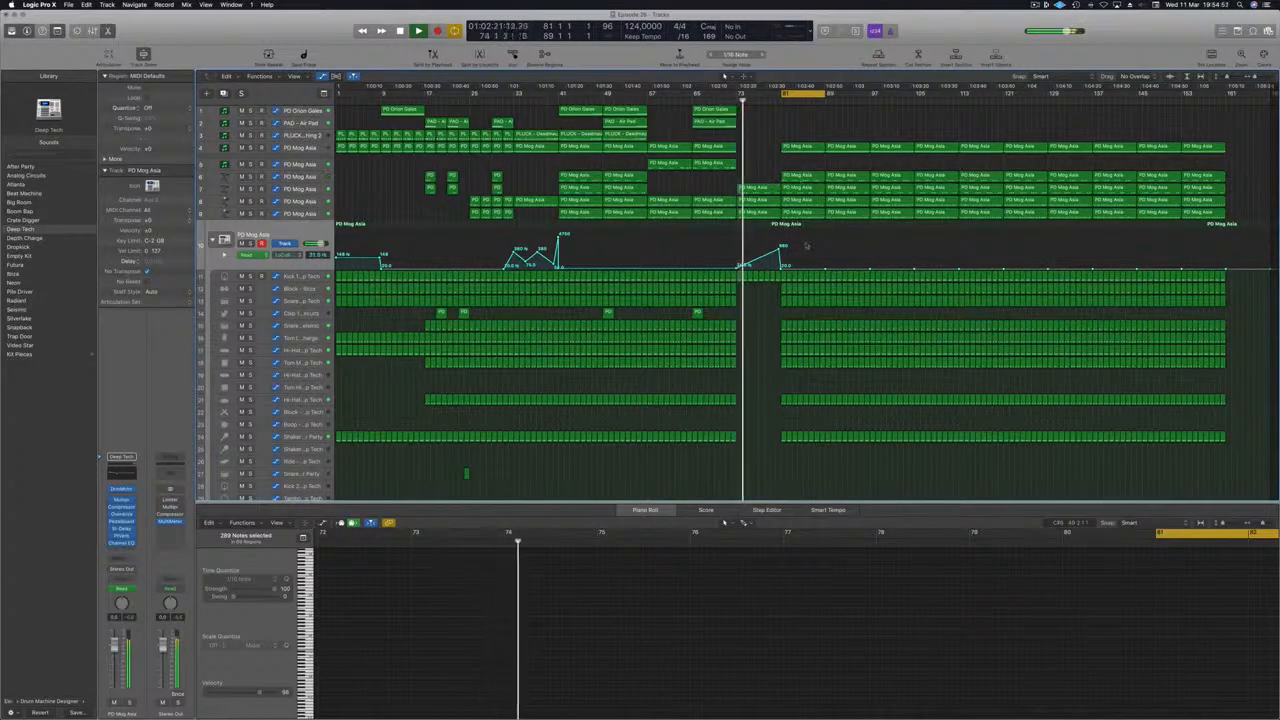
left_click_drag(790, 452, 825, 272)
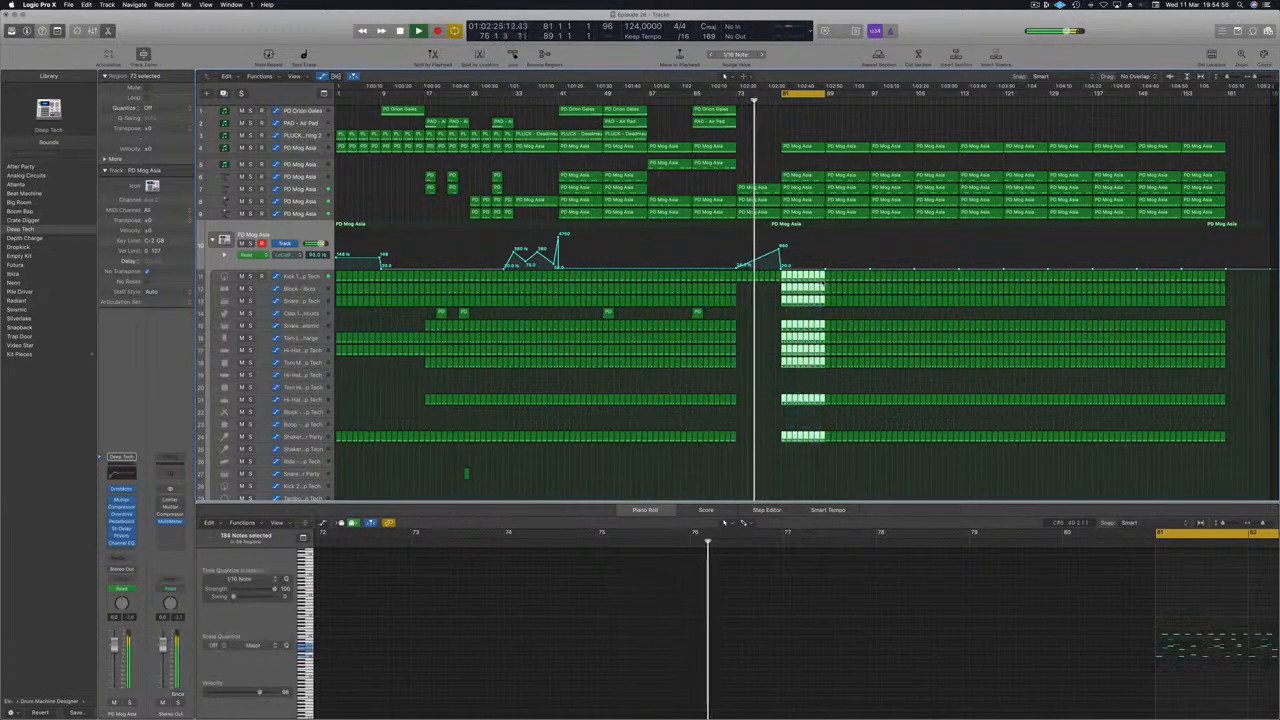
key("Delete")
scroll(785, 366, "up", 3)
scroll(785, 366, "up", 3)
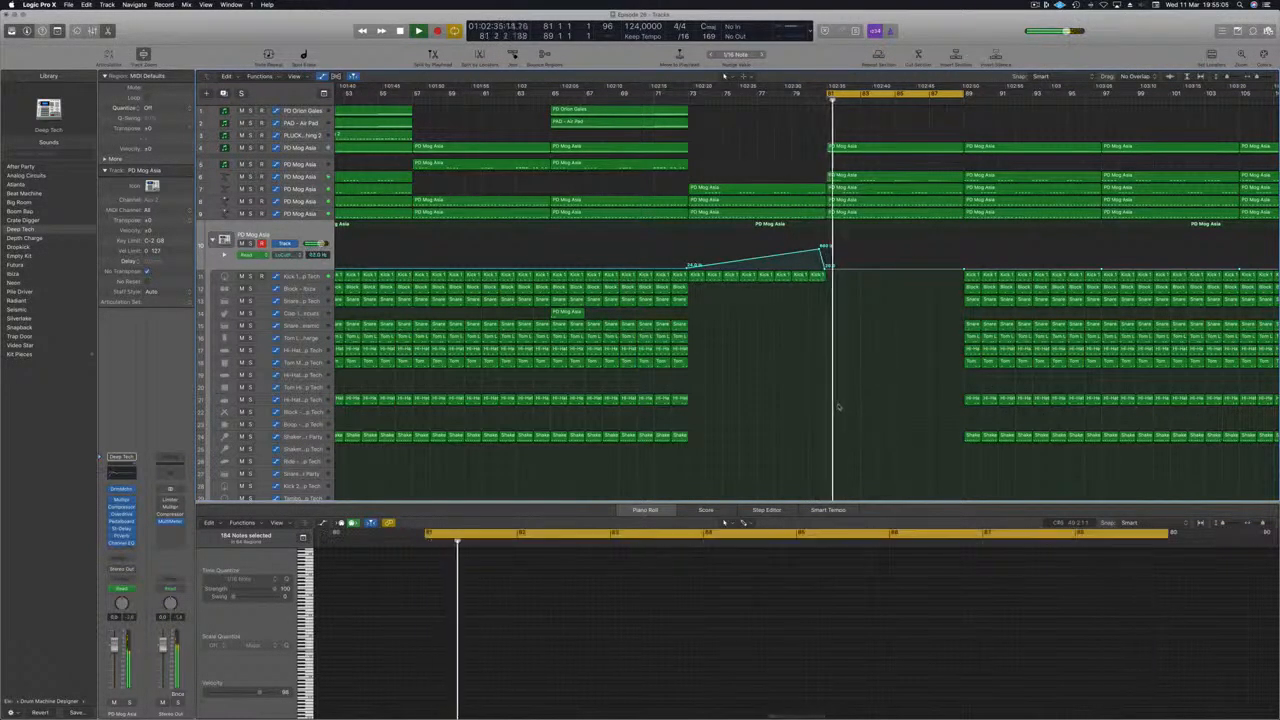
scroll(877, 233, "down", 8)
scroll(877, 233, "up", 5)
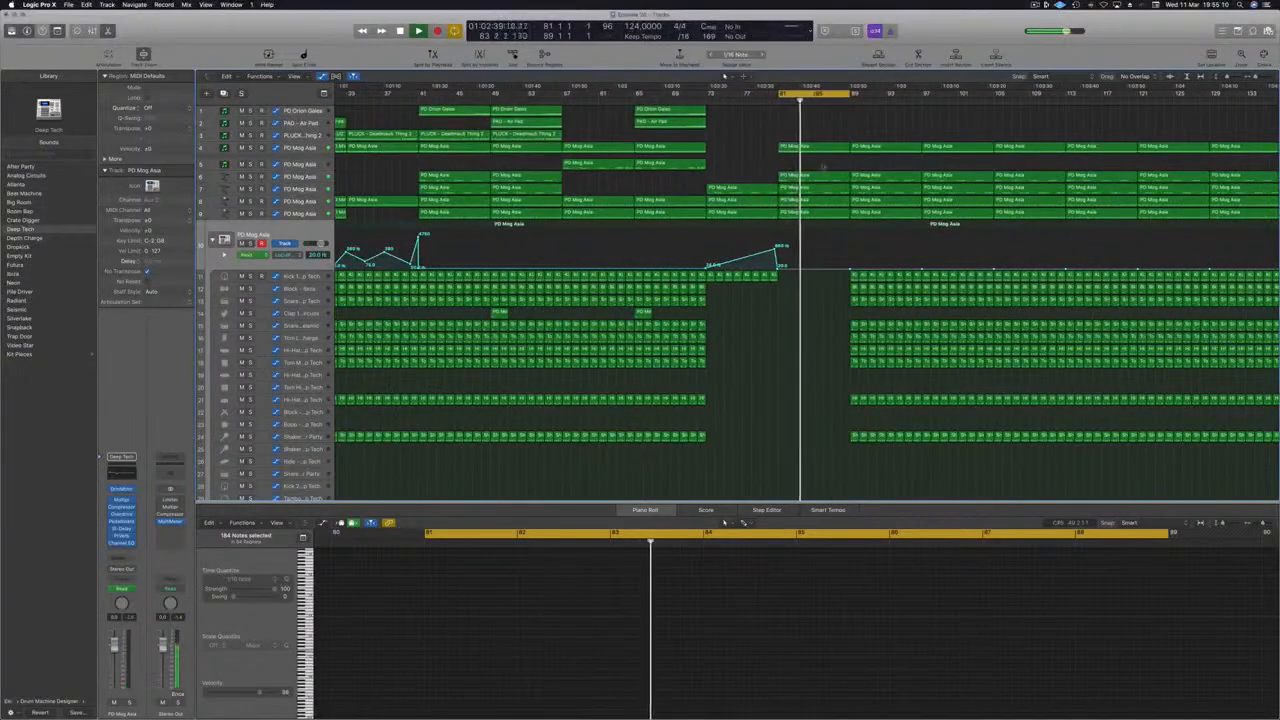
scroll(814, 137, "down", 3)
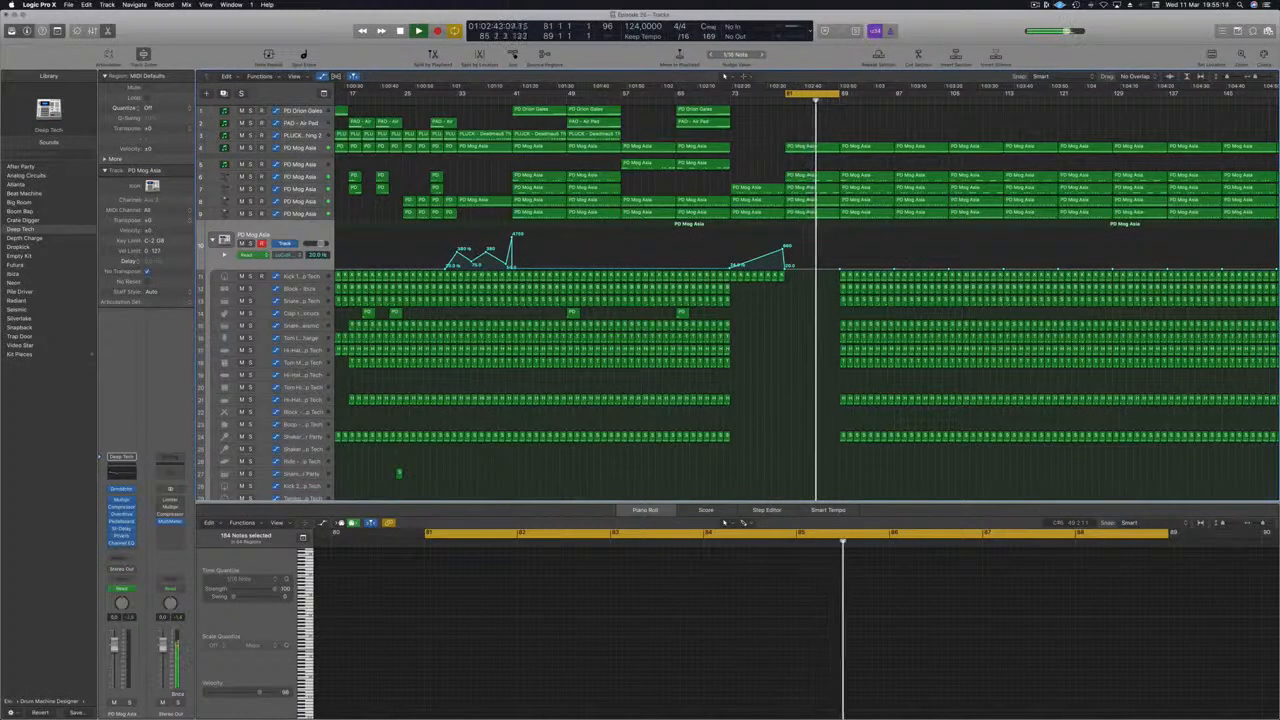
Reshape the automation curve on PD Mog Asia track 4 between bars 81 and 89.
left_click(314, 148)
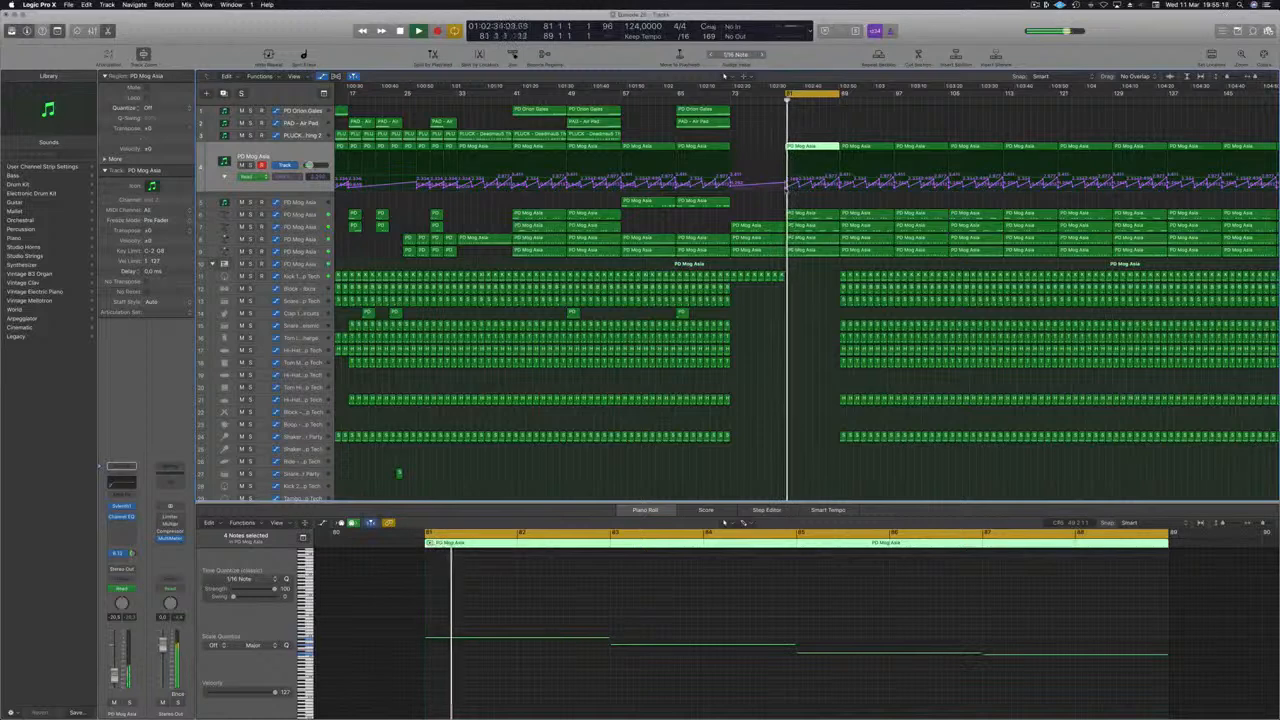
left_click(789, 189)
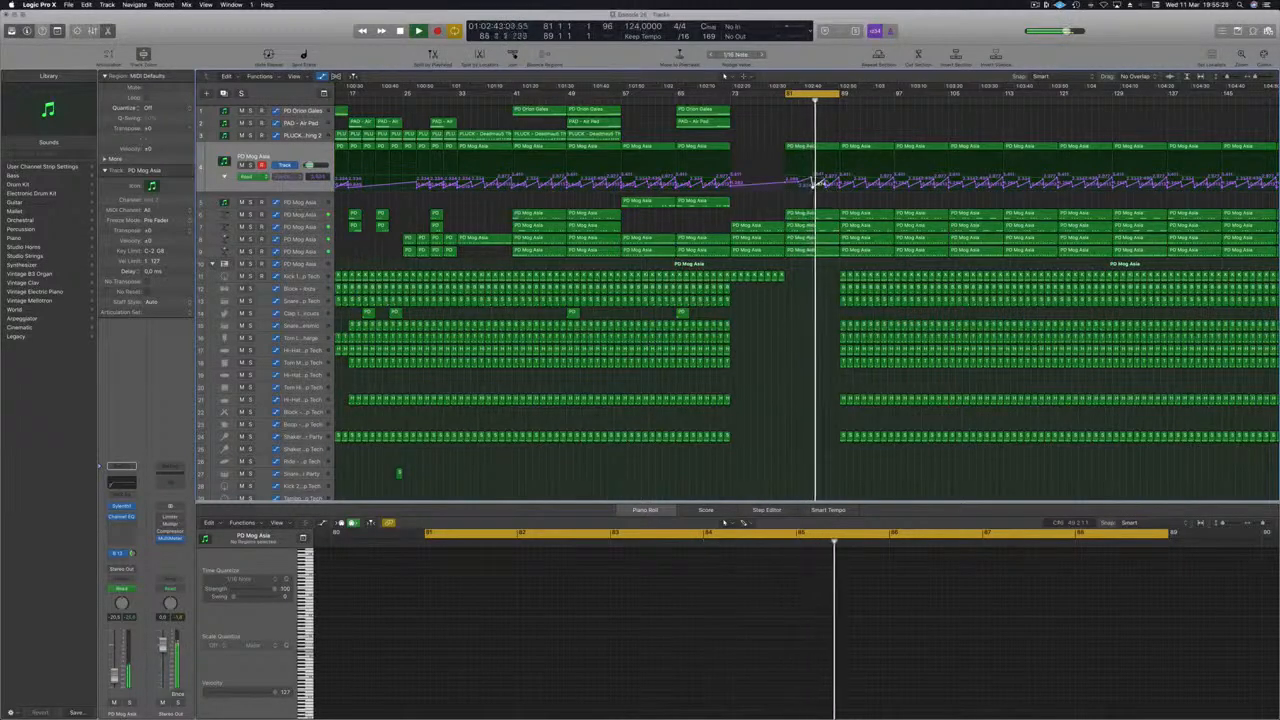
left_click_drag(822, 185, 823, 184)
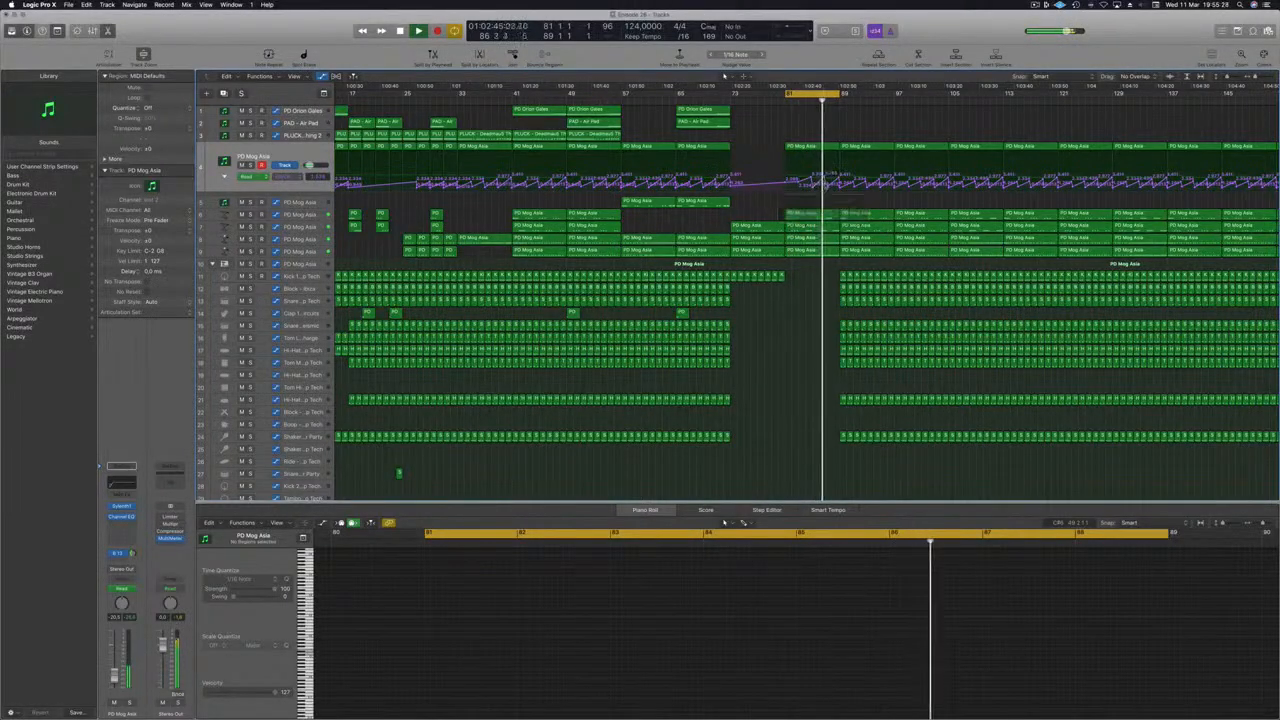
left_click(829, 187)
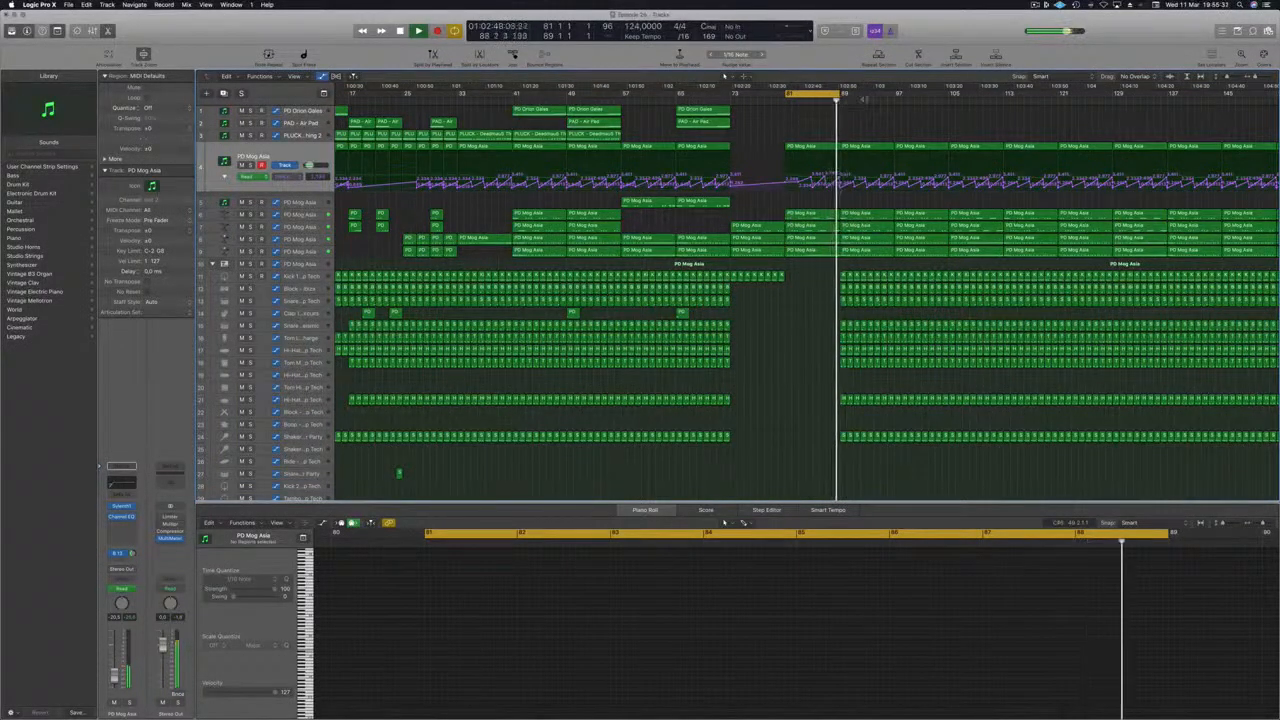
Extend the cycle start back to bar 73, play the section through bar 89 and save the project.
left_click_drag(788, 93, 733, 97)
key("space")
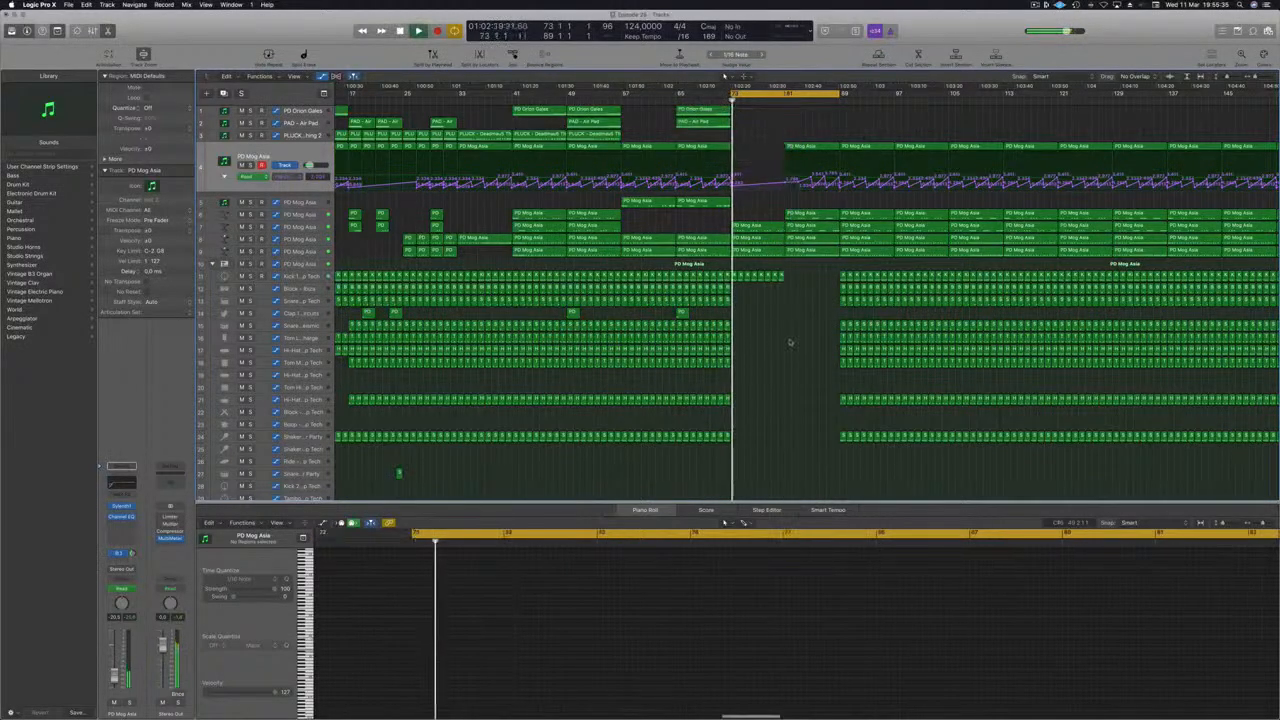
key("super+s")
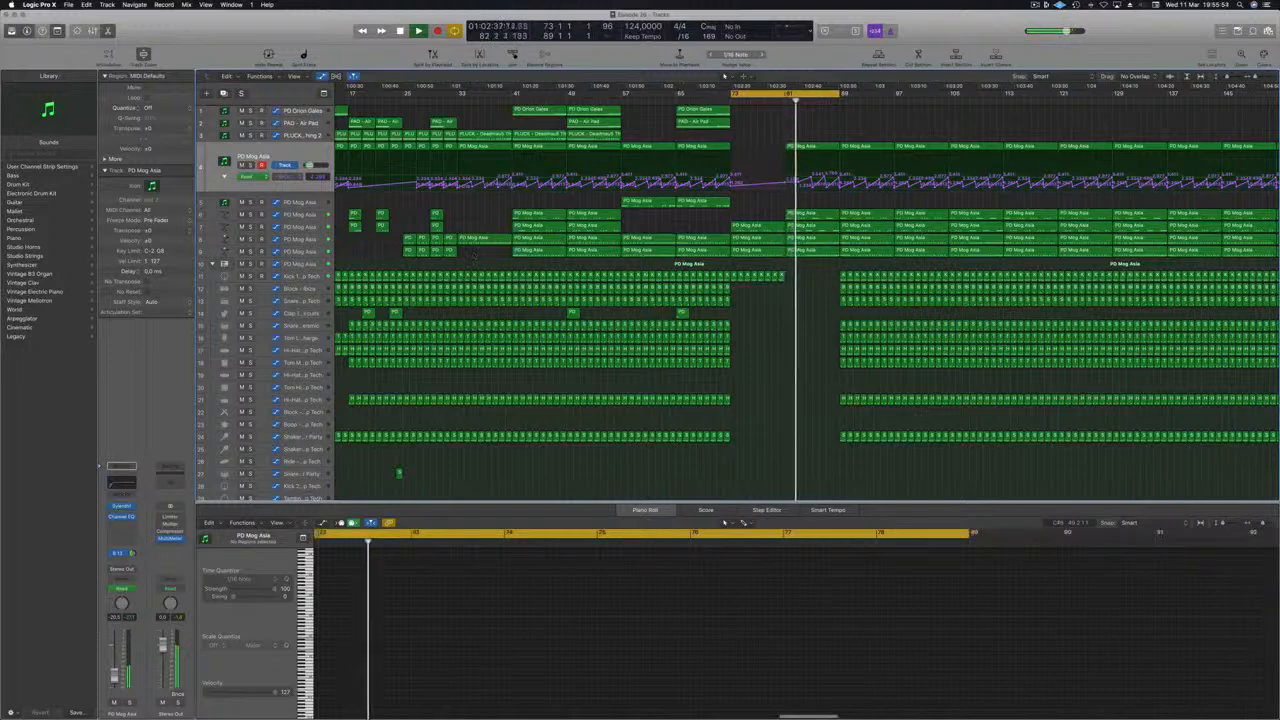
Move the low cut automation peak on the main PD Mog Asia drum track to bar 81, sloping down just after it.
left_click(302, 264)
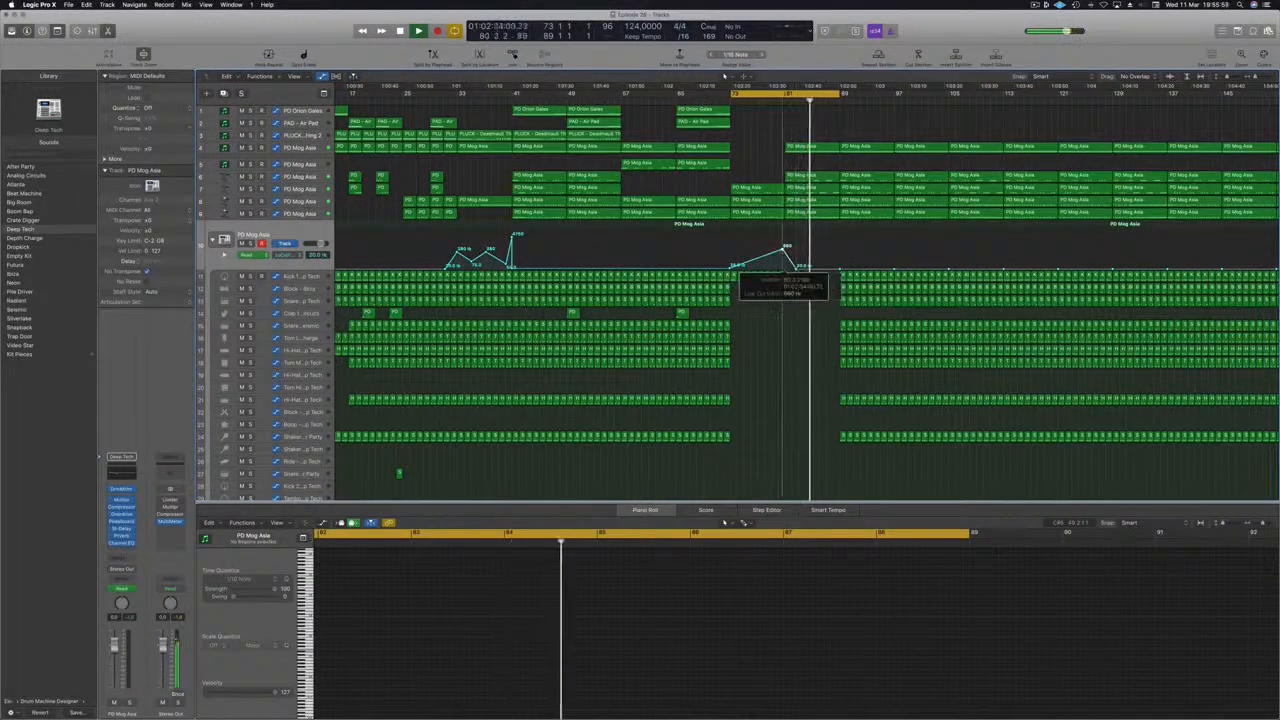
left_click_drag(783, 250, 786, 250)
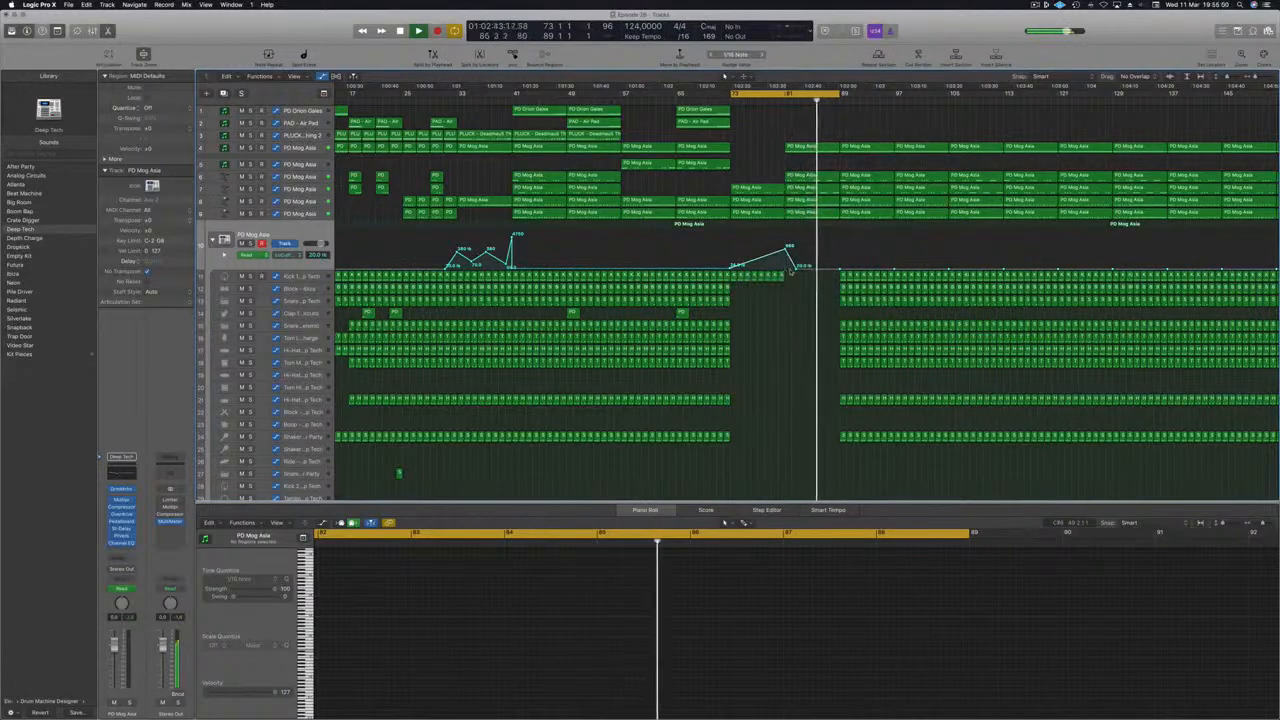
key("super+Left")
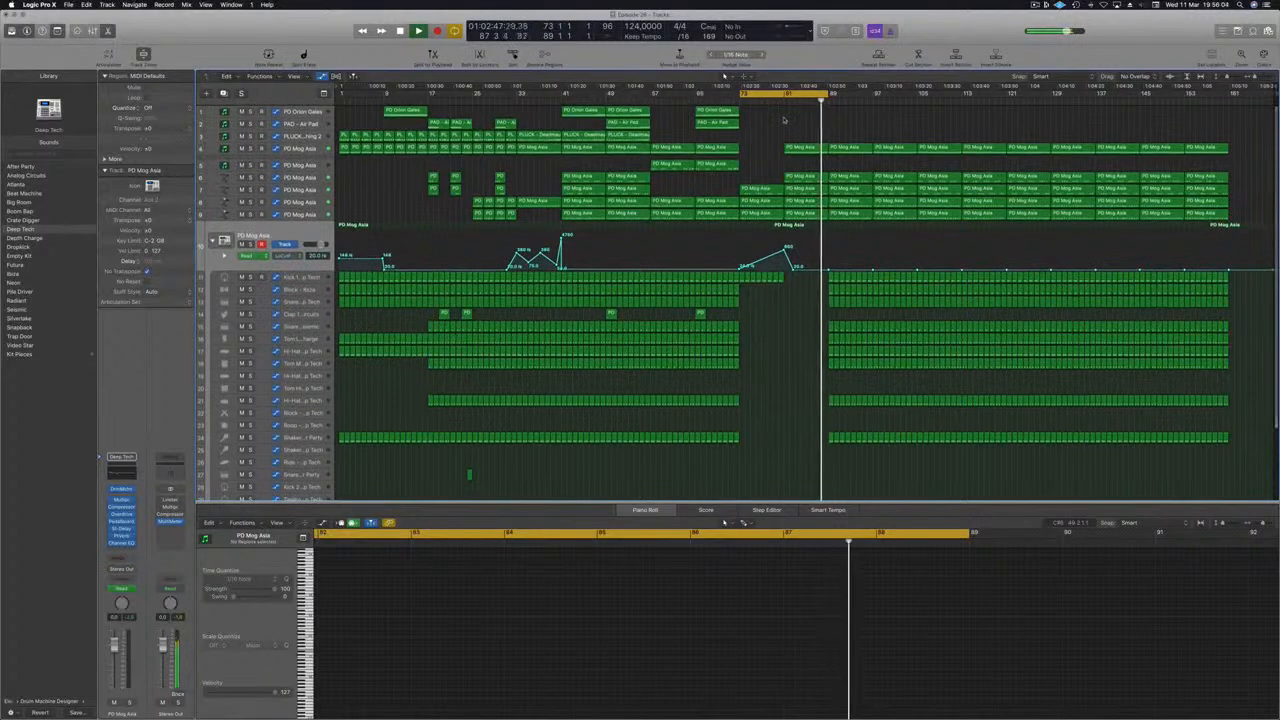
scroll(772, 128, "up", 1)
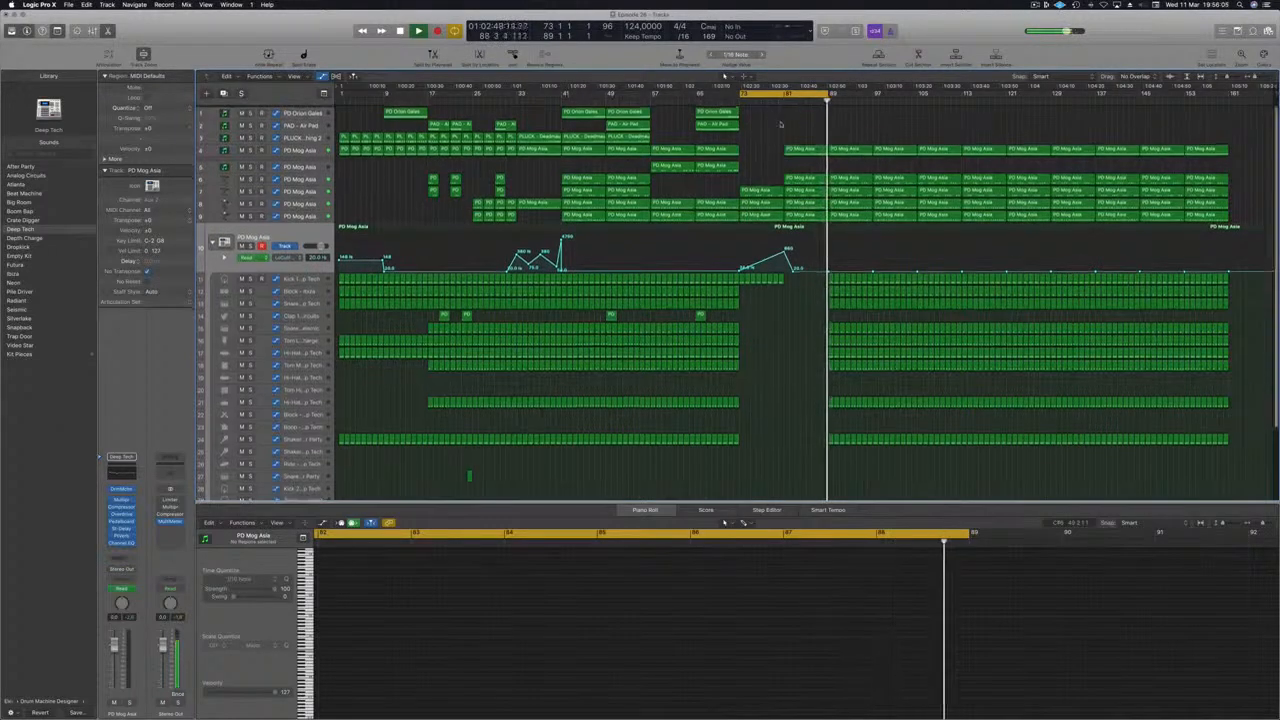
Delete all drum part regions except the kick from bars 89 to 105, restart playback and save the project.
left_click_drag(818, 270, 914, 459)
left_click(821, 292)
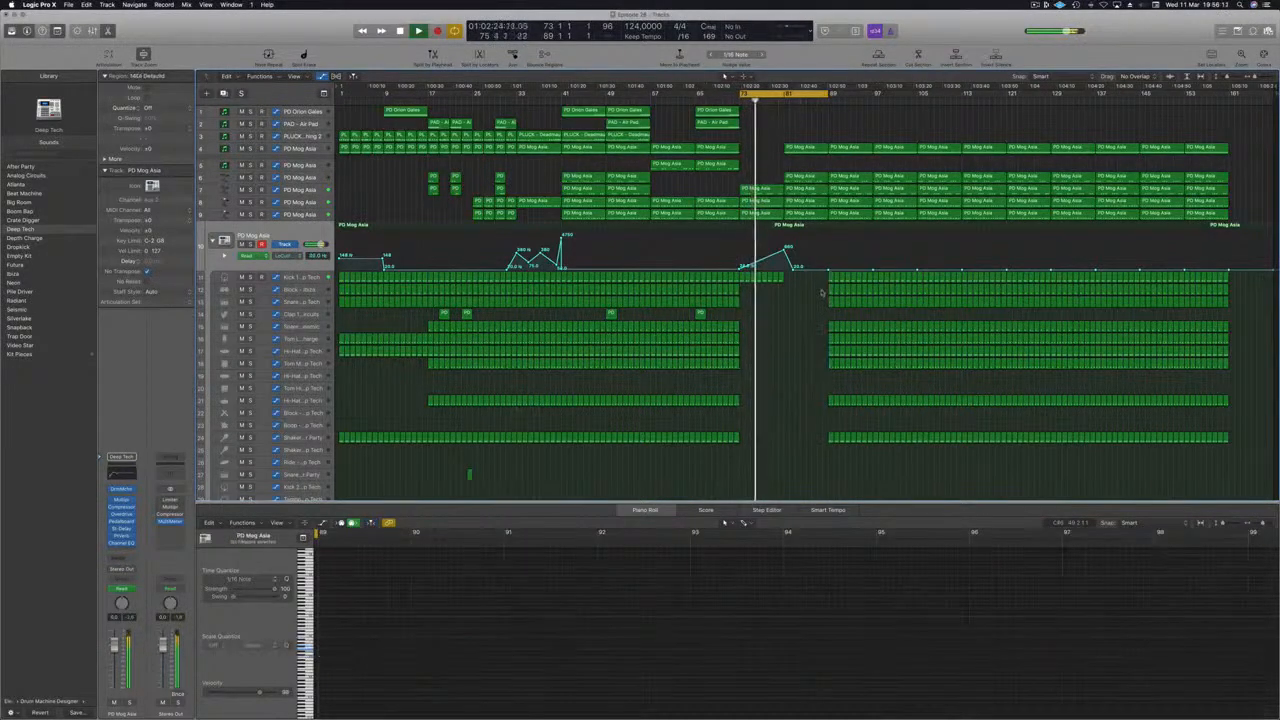
left_click_drag(833, 297, 914, 454)
key("Delete")
key("space")
key("space")
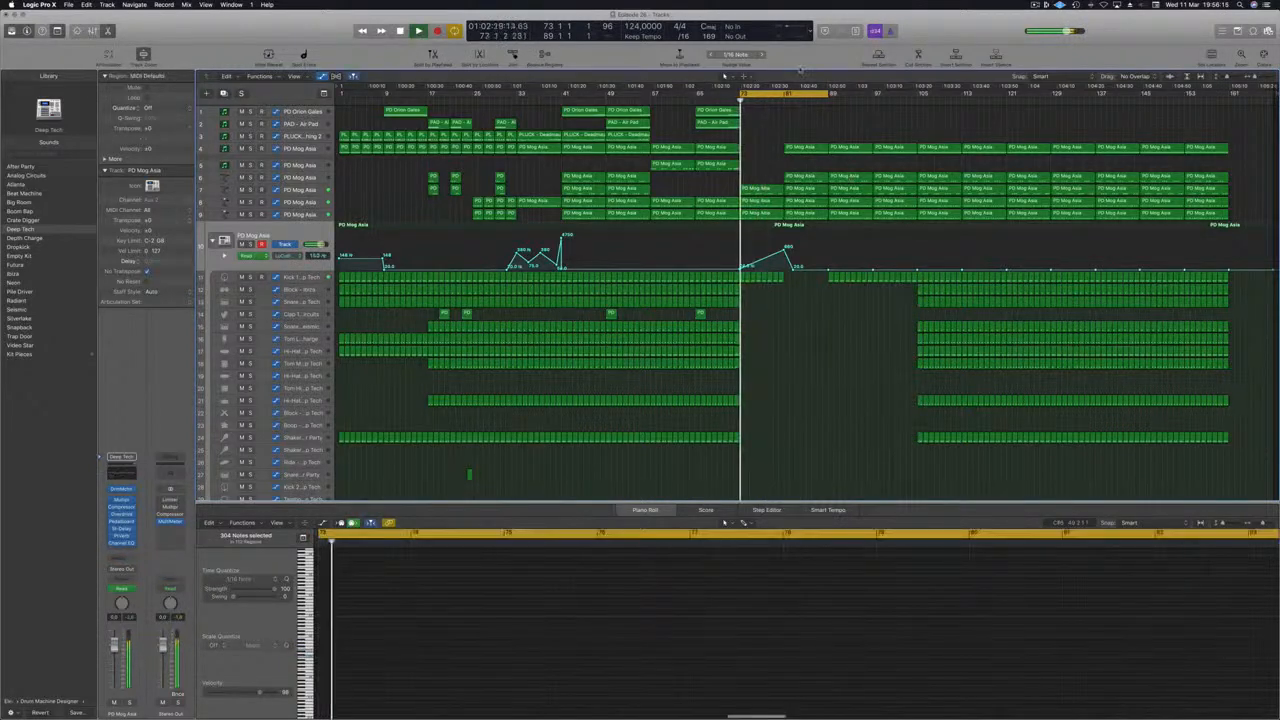
key("super+s")
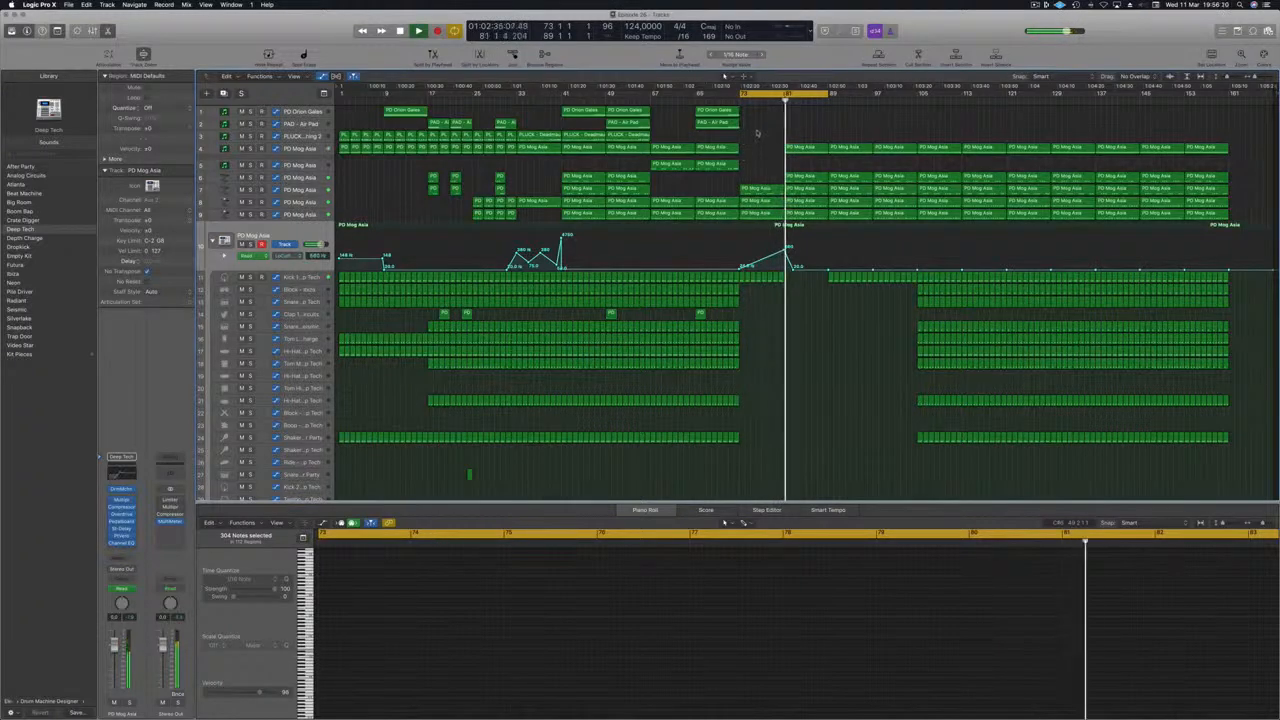
Extend the cycle to bar 105 and automate the drum track's low cut to peak at bar 89, then jump at bar 97 and fall until bar 105.
left_click_drag(829, 270, 828, 248)
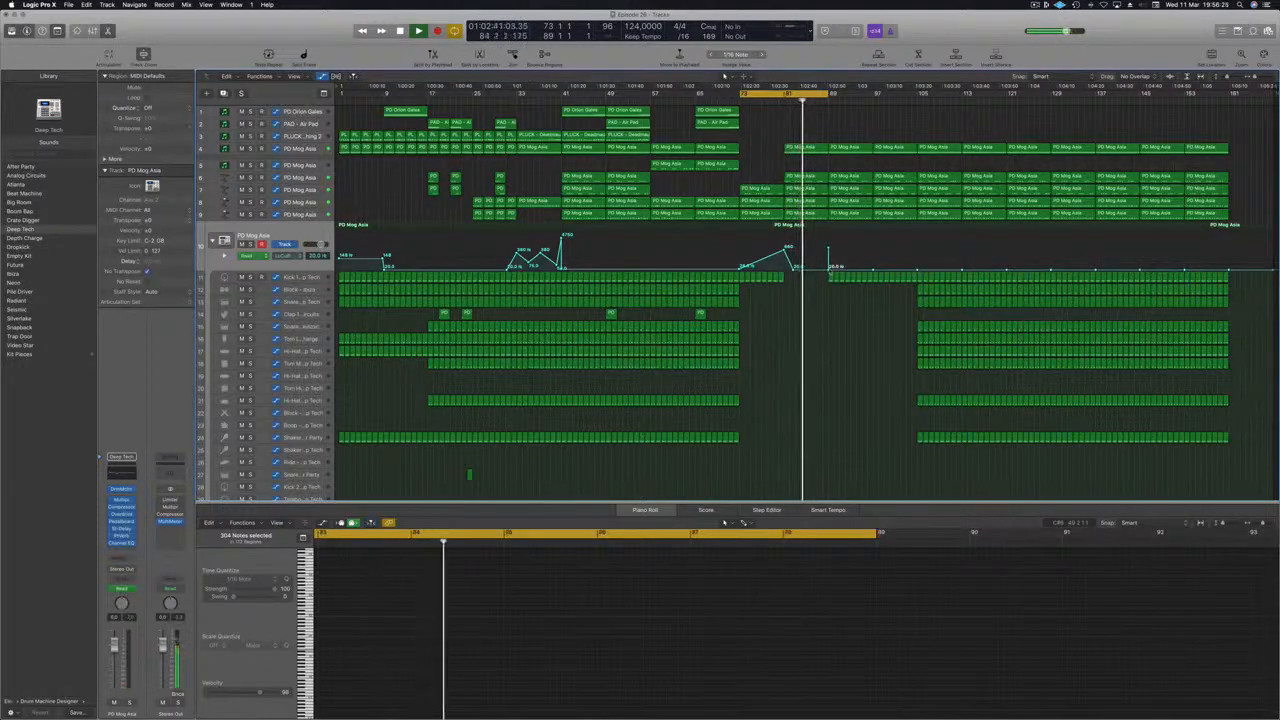
key("super+z")
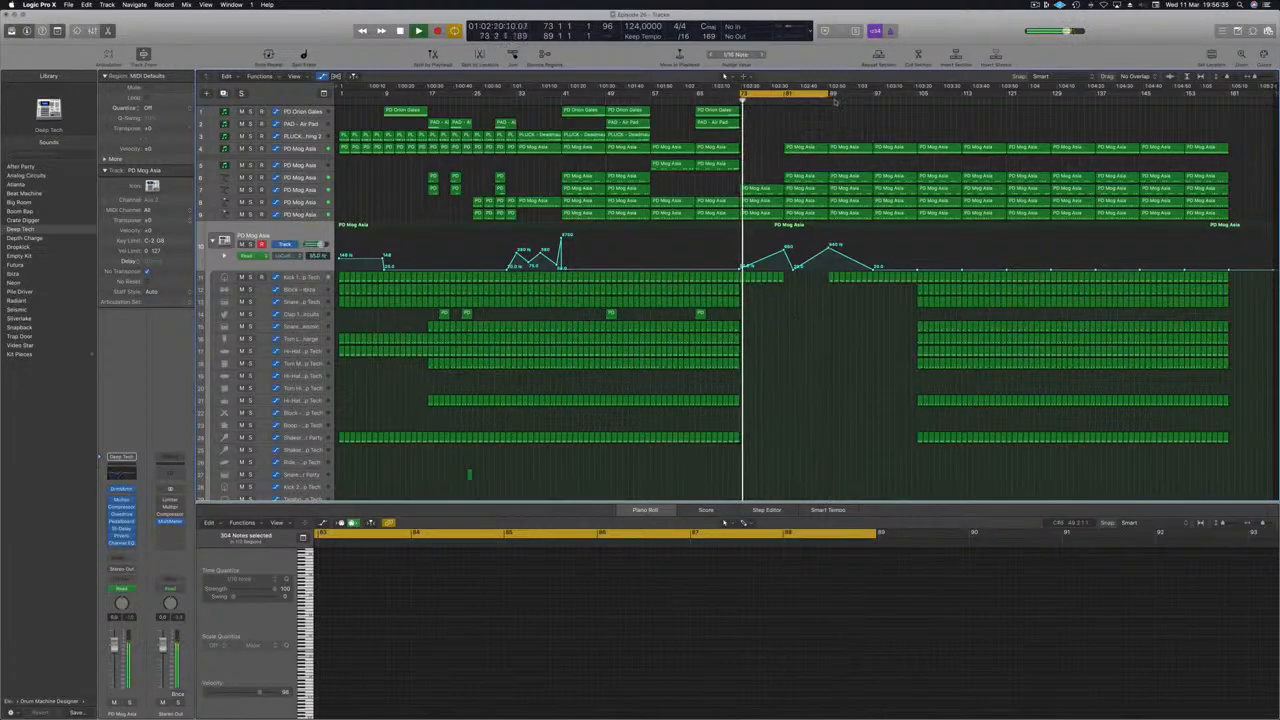
left_click_drag(830, 95, 918, 96)
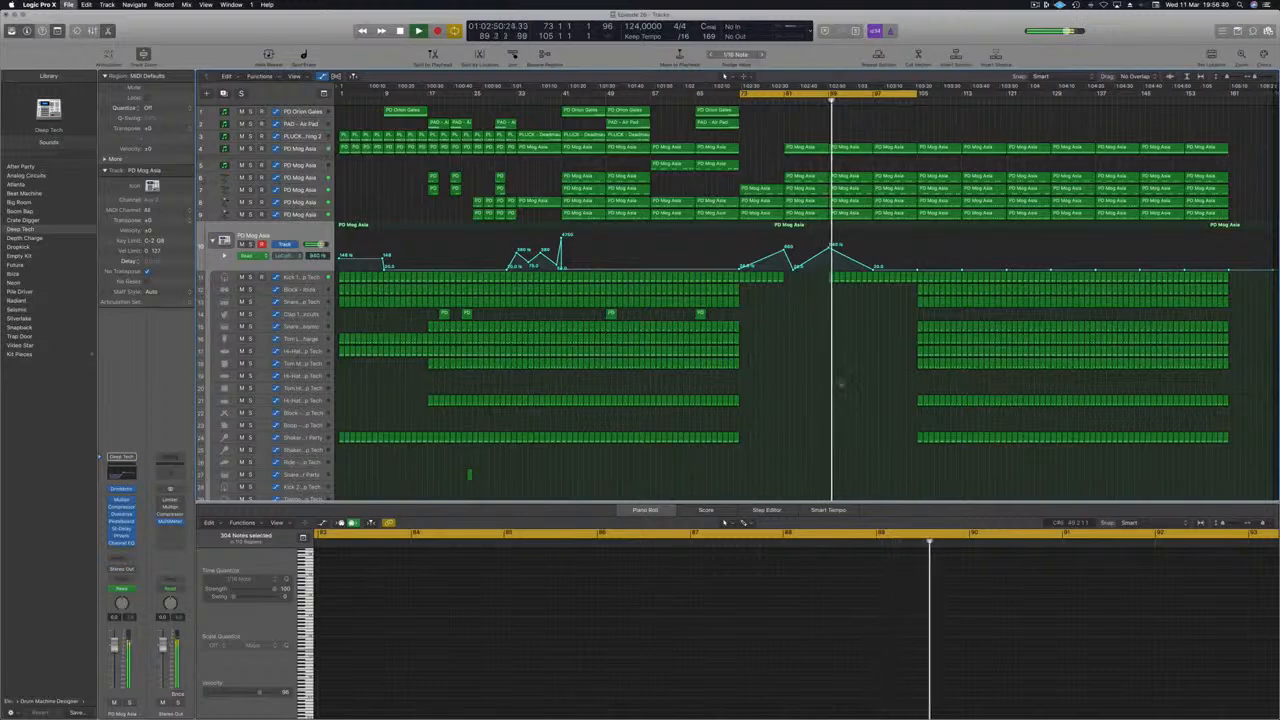
scroll(849, 376, "right", 3)
left_click_drag(883, 269, 883, 244)
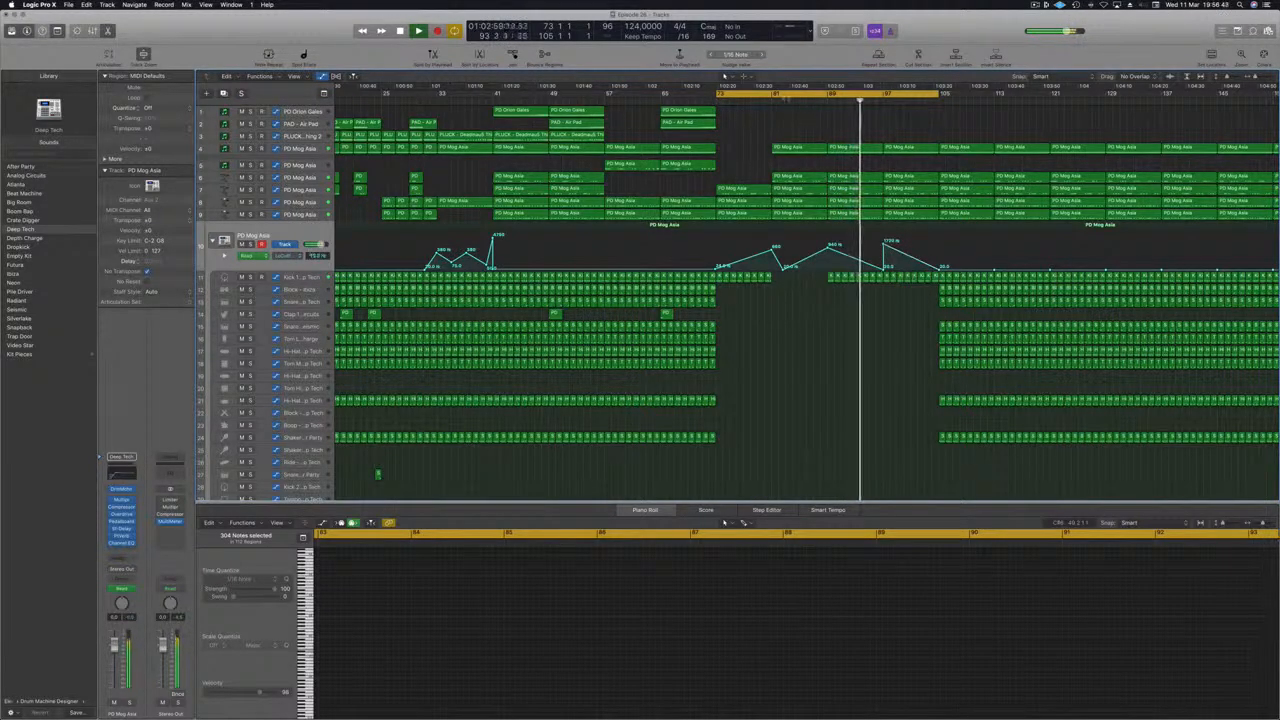
Copy a PLUCK - Deadmau5 Thing 2 region to bar 81 and automate its track's parameter to ramp up from there to bar 89.
left_click(760, 100)
left_click_drag(620, 112, 801, 143)
left_click(767, 101)
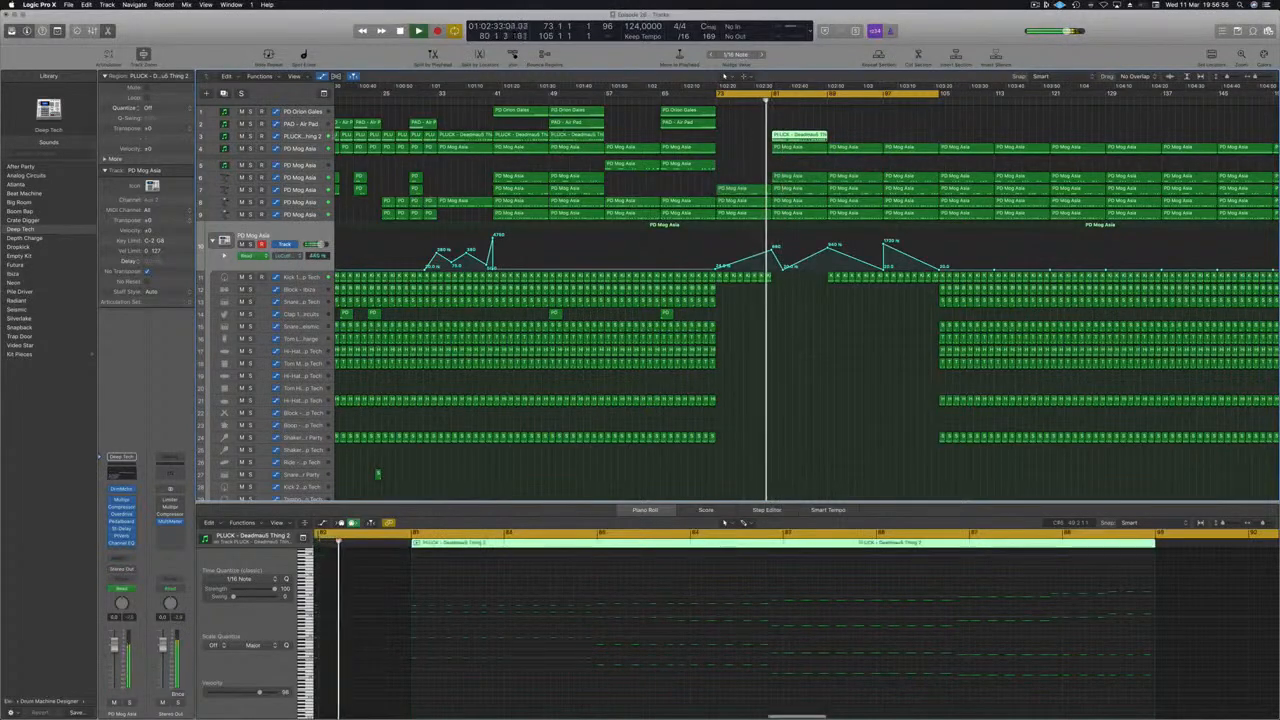
left_click(783, 135)
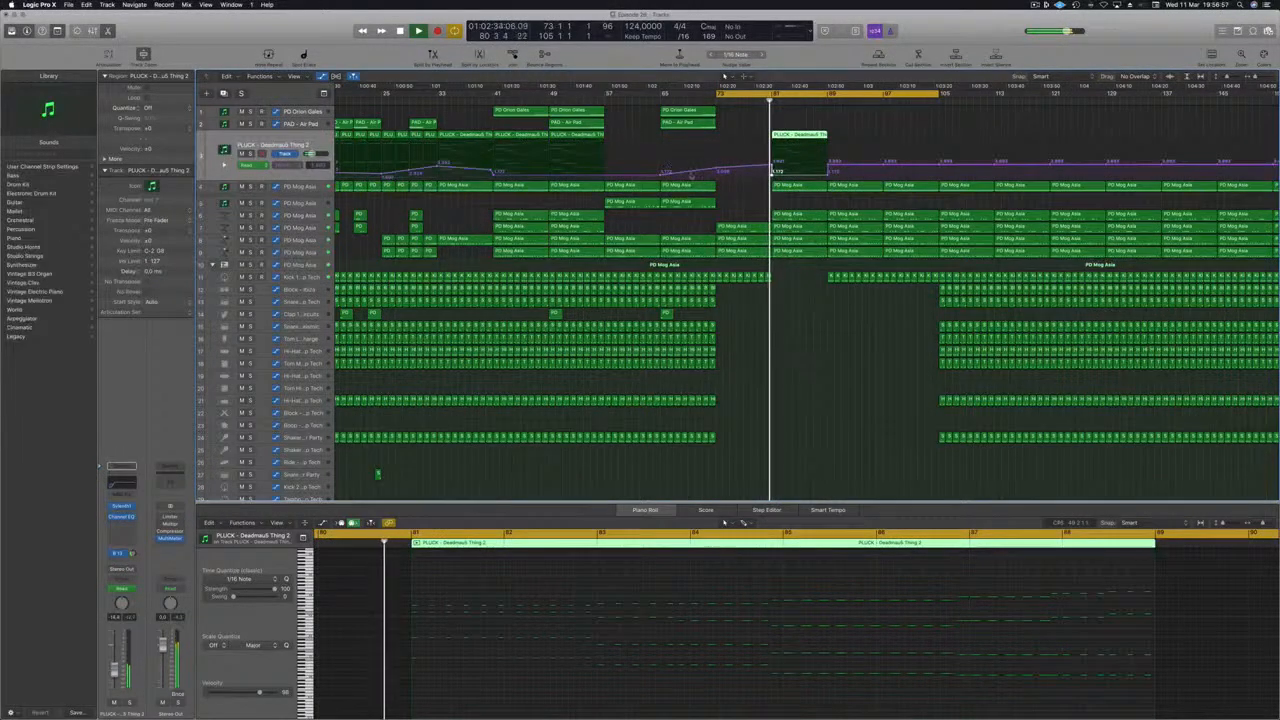
left_click(772, 167)
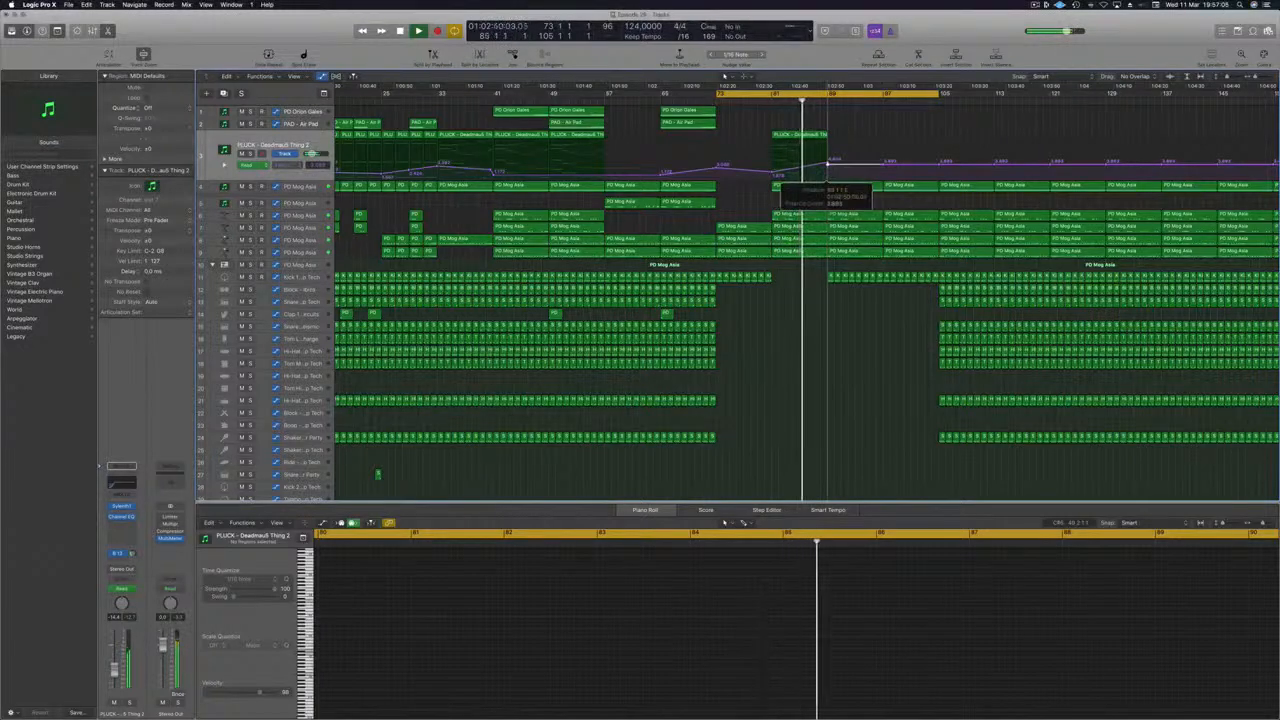
Copy the pluck region and its automation ramp to bar 89, and copy the PD Orion Gates and PAD - Air Pad regions to bar 81.
left_click(800, 135)
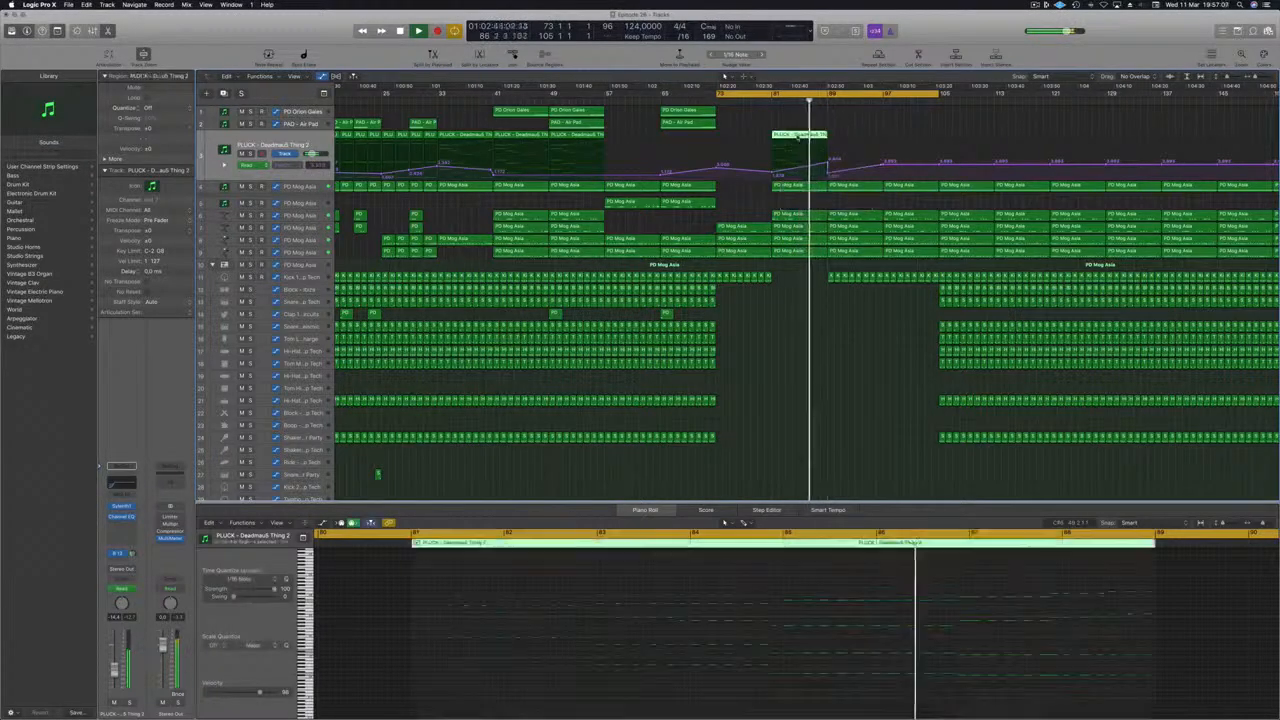
left_click_drag(800, 137, 852, 145)
left_click_drag(728, 104, 806, 116)
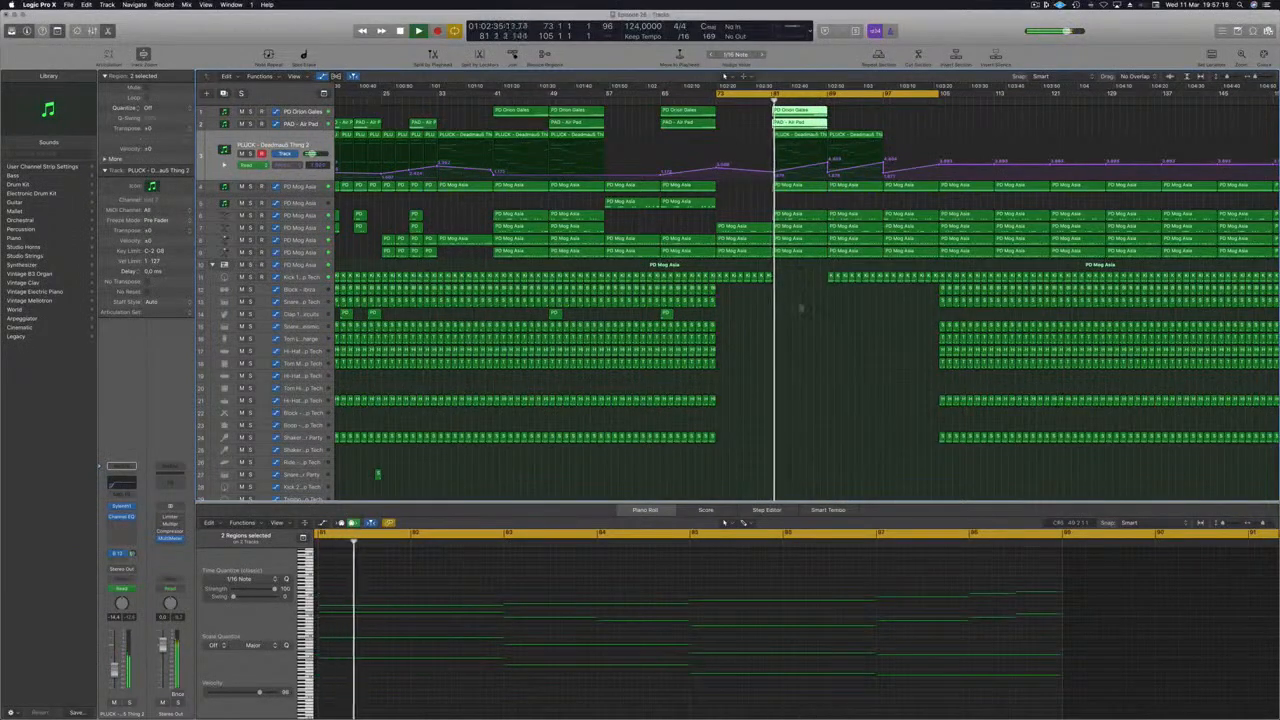
left_click(800, 307)
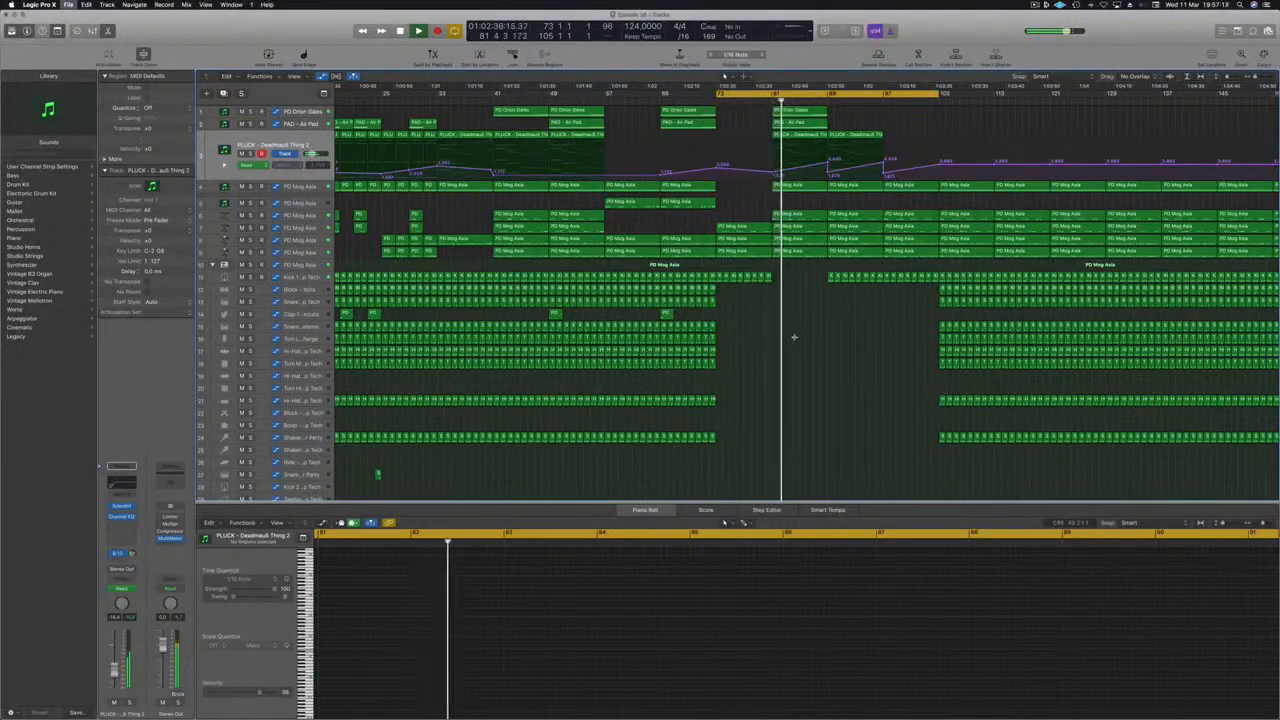
Lower the drum track's low cut automation peak at bar 89 to about 174 Hz and raise the low point before bar 97.
key("super+Left")
key("super+Left")
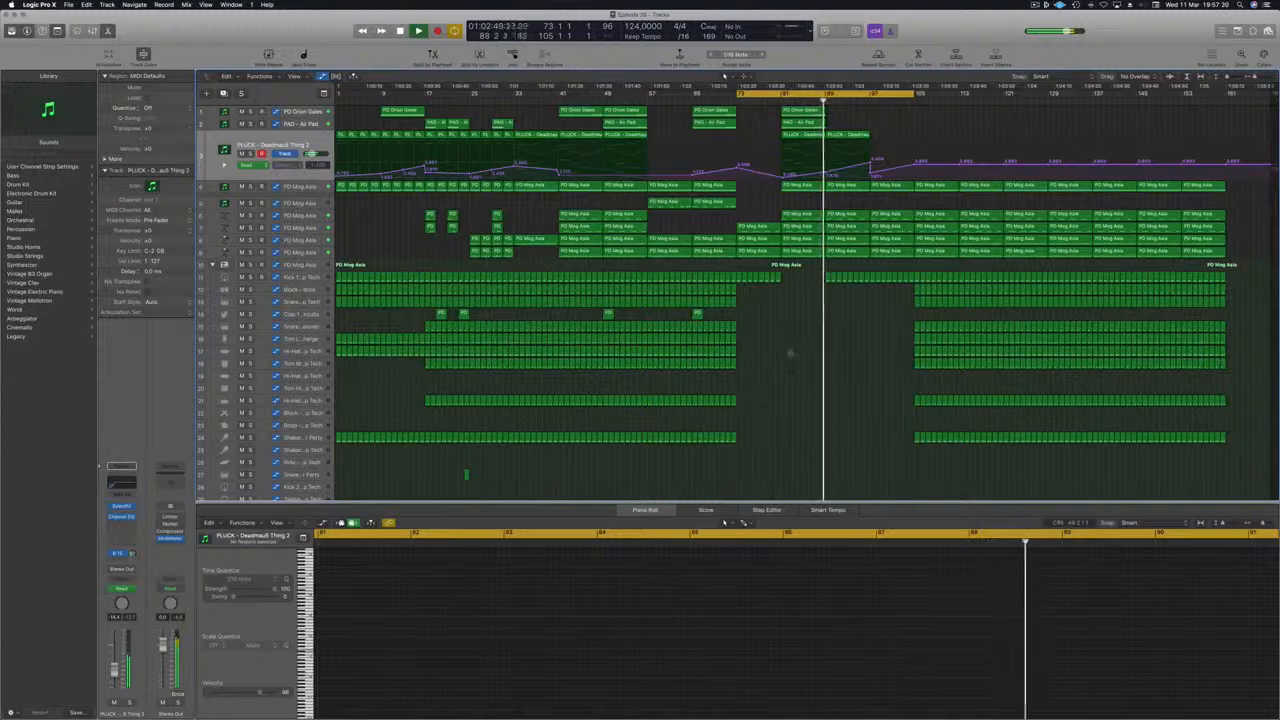
key("super+Right")
key("super+Right")
key("super+Right")
key("super+Right")
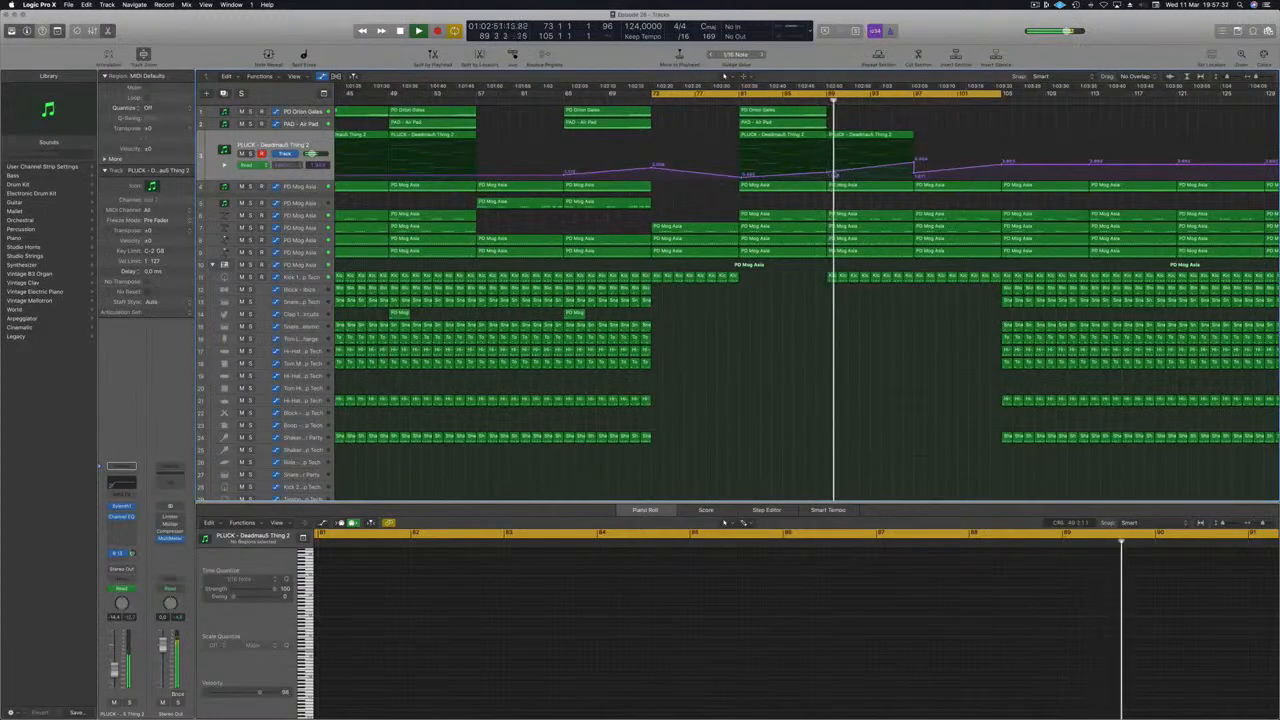
left_click(321, 266)
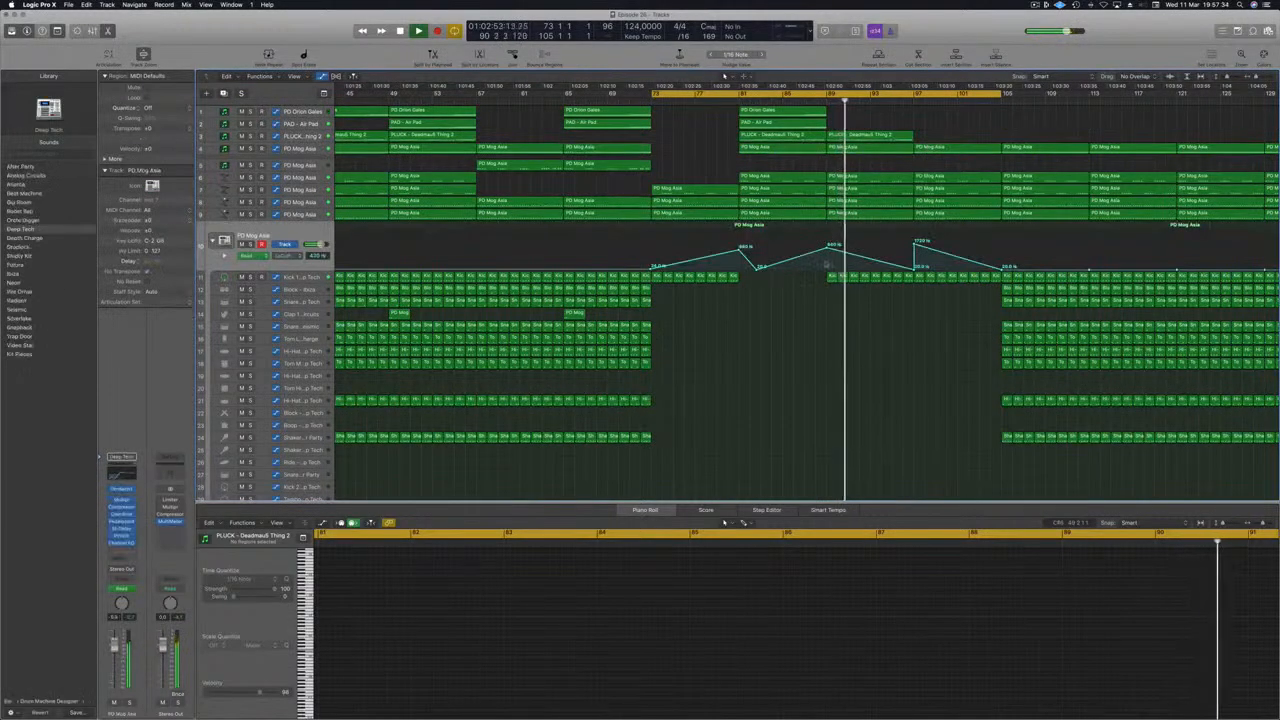
left_click_drag(827, 260, 827, 258)
left_click(819, 100)
left_click_drag(914, 268, 914, 266)
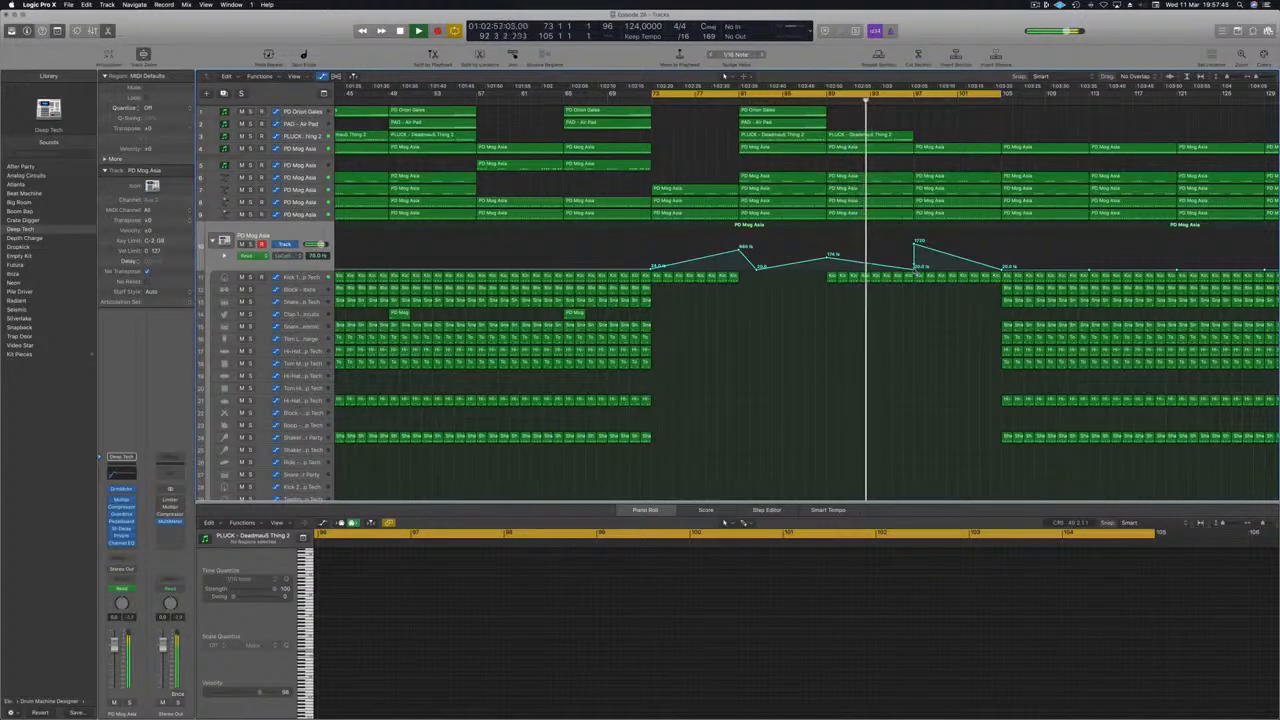
left_click_drag(911, 268, 914, 261)
left_click(912, 262)
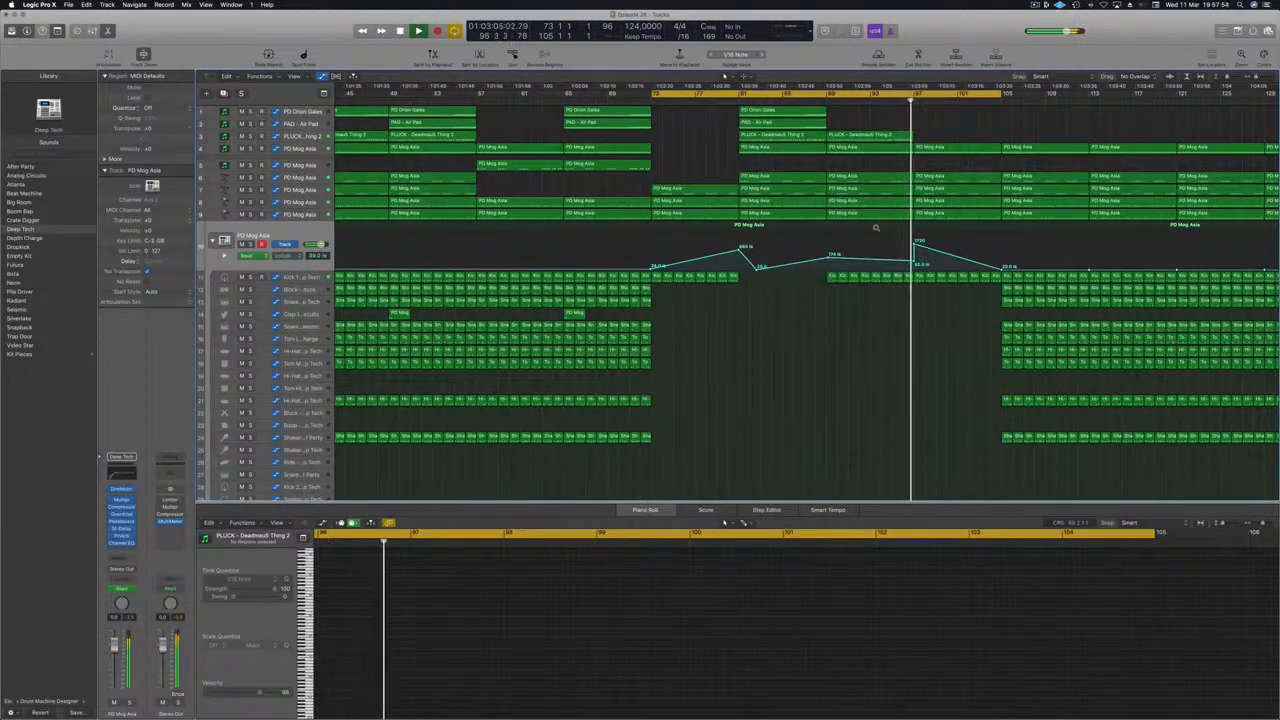
Copy a PLUCK - Deadmau5 Thing 2 region to bar 97, restart playback from bar 73 and save the project.
left_click(931, 131, "ctrl+alt")
left_click_drag(855, 135, 899, 141)
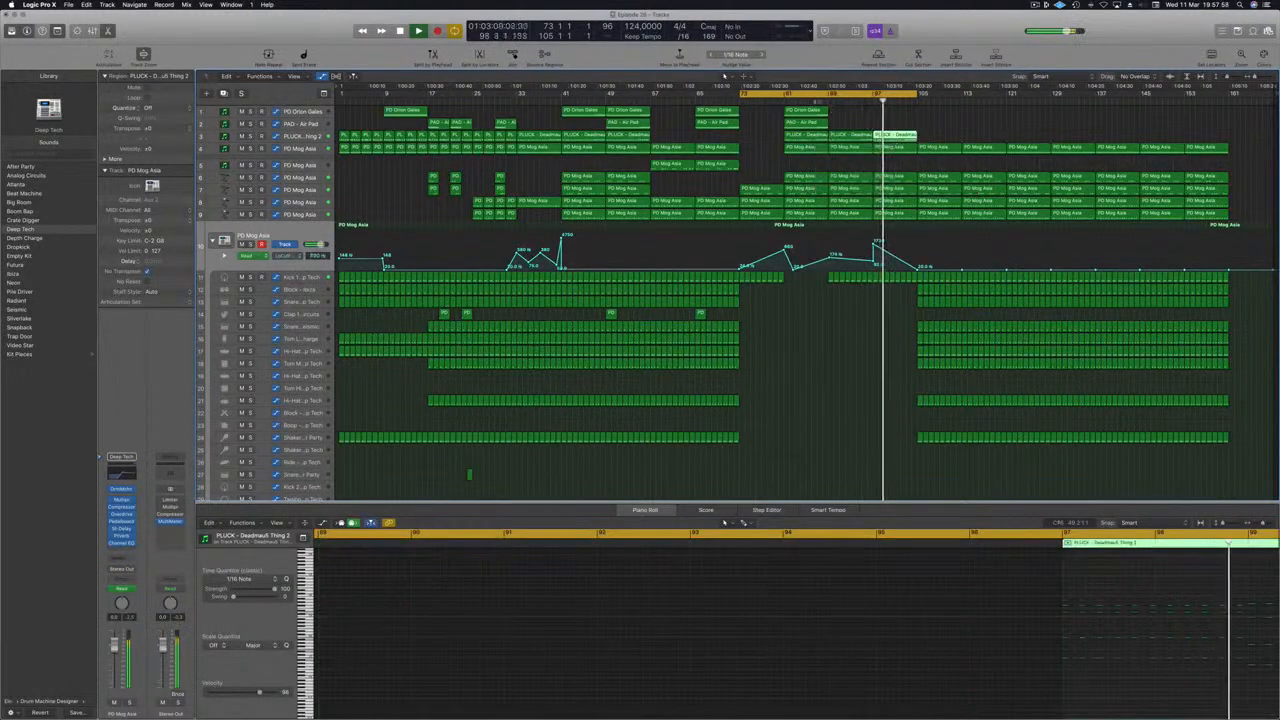
left_click(739, 102)
key("super+s")
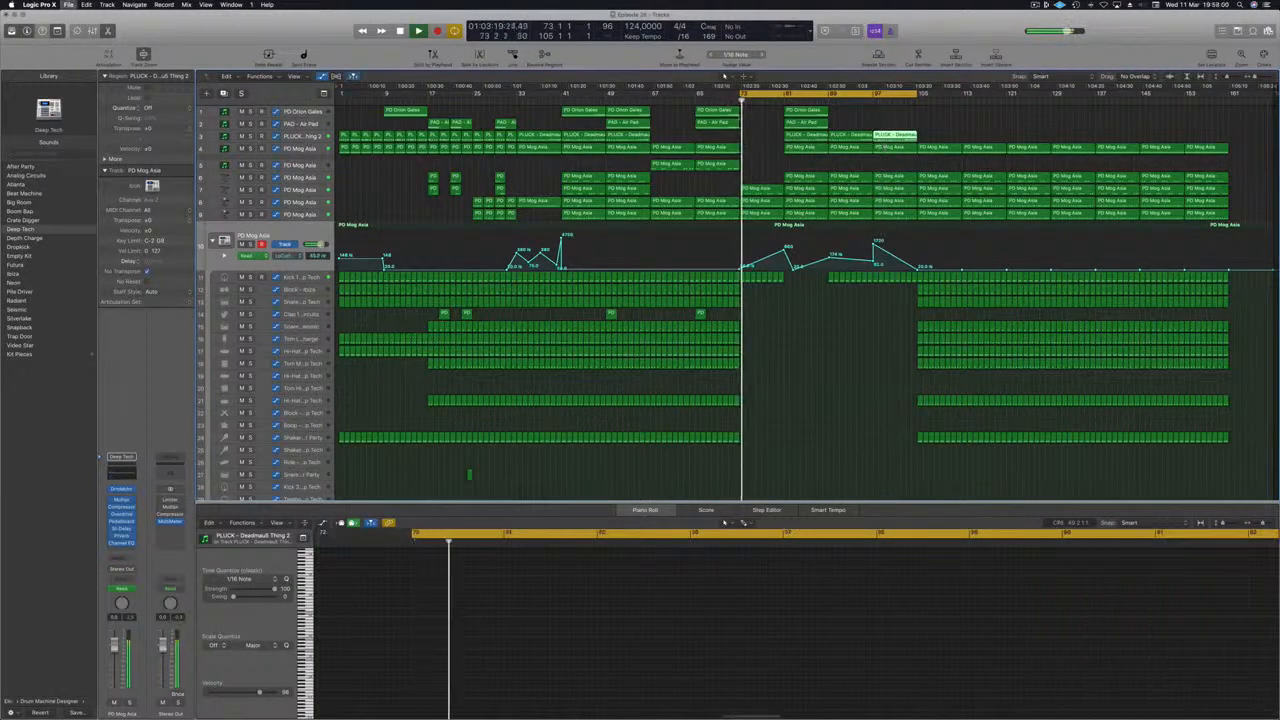
Flatten the jump in the drum track's low cut automation at bar 97 so the curve falls smoothly to bar 105.
scroll(783, 333, "up", 1)
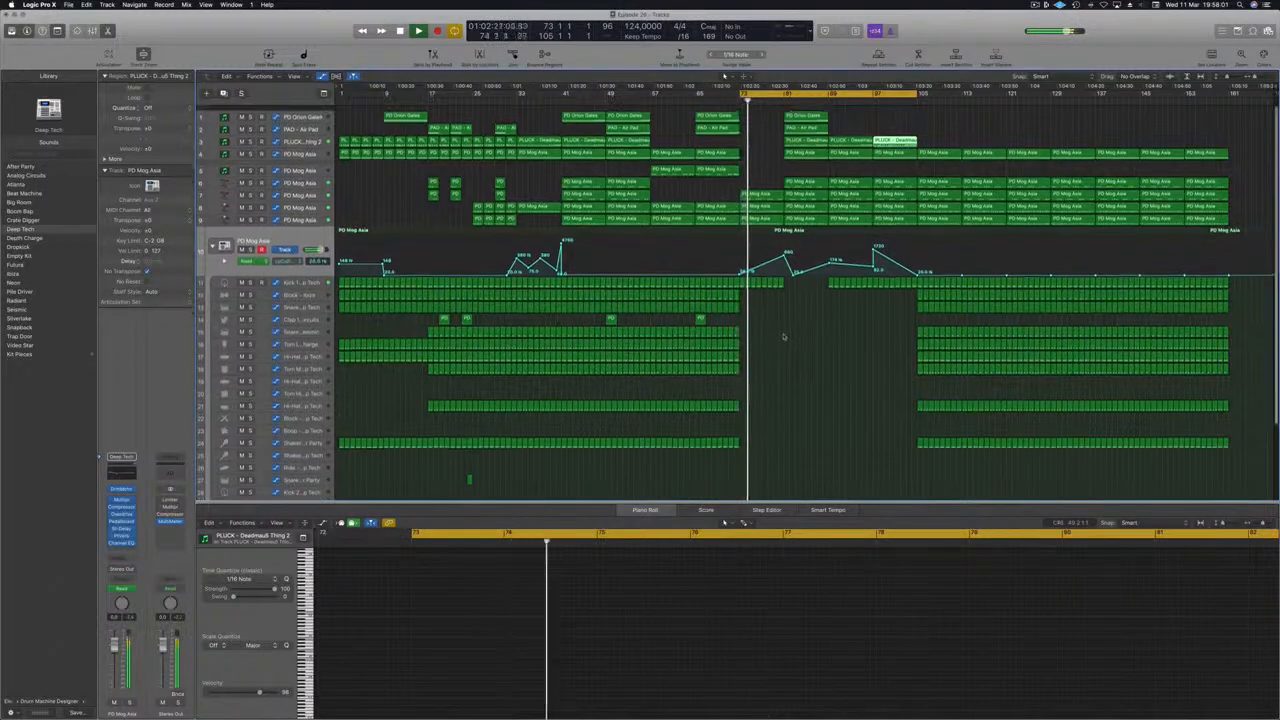
scroll(787, 342, "down", 1)
left_click(787, 342)
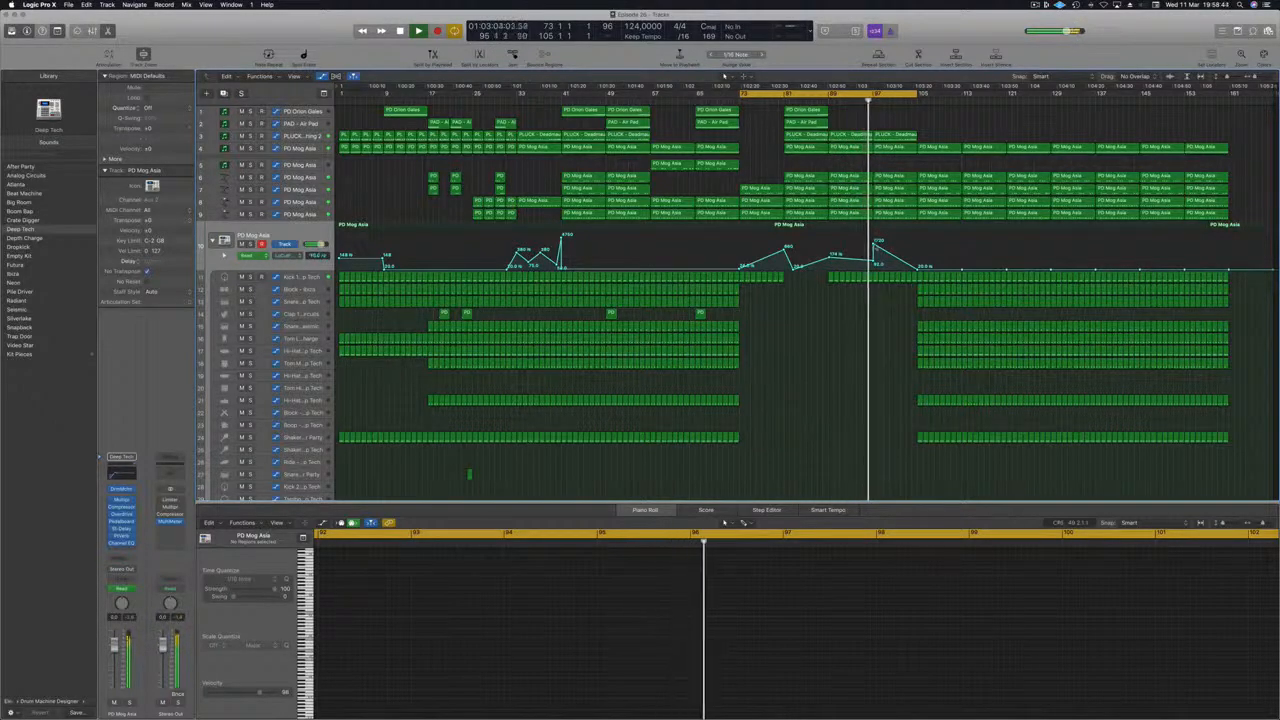
mouse_move(873, 245)
left_click_drag(873, 244, 874, 261)
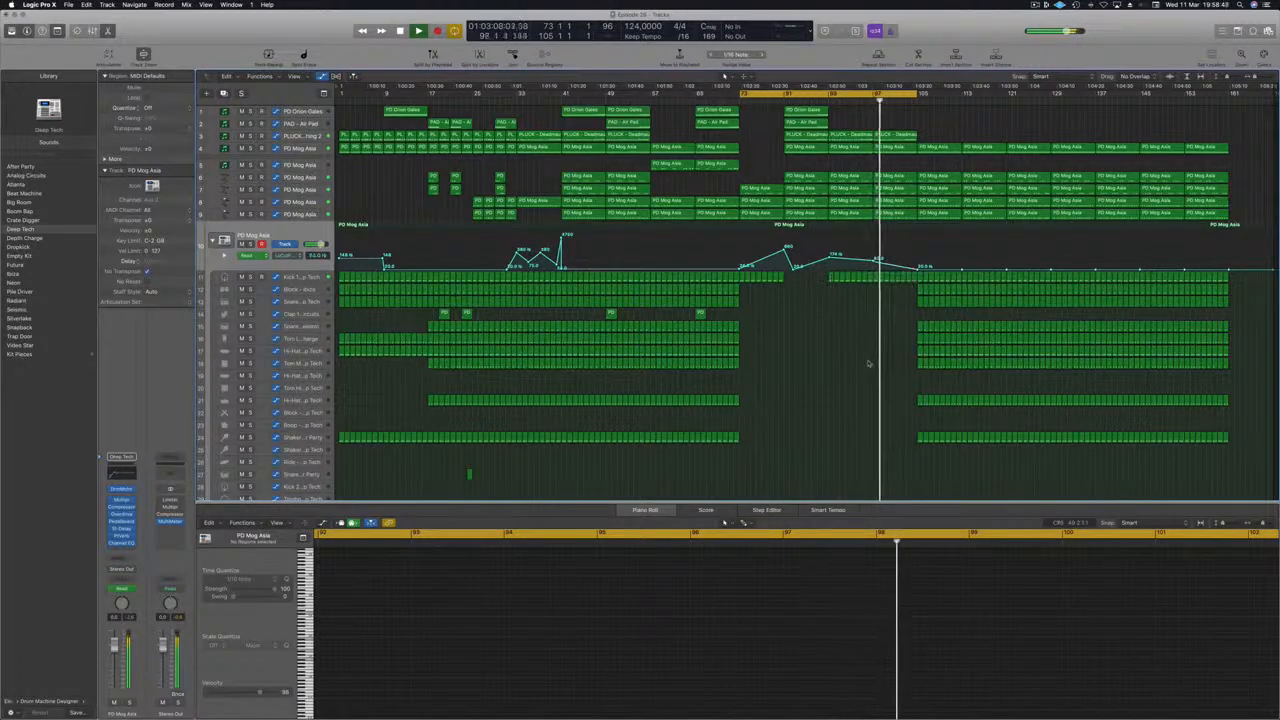
Delete the last kick region just before bar 105.
key("super+Right")
key("super+Right")
key("super+Right")
key("super+Right")
key("super+Right")
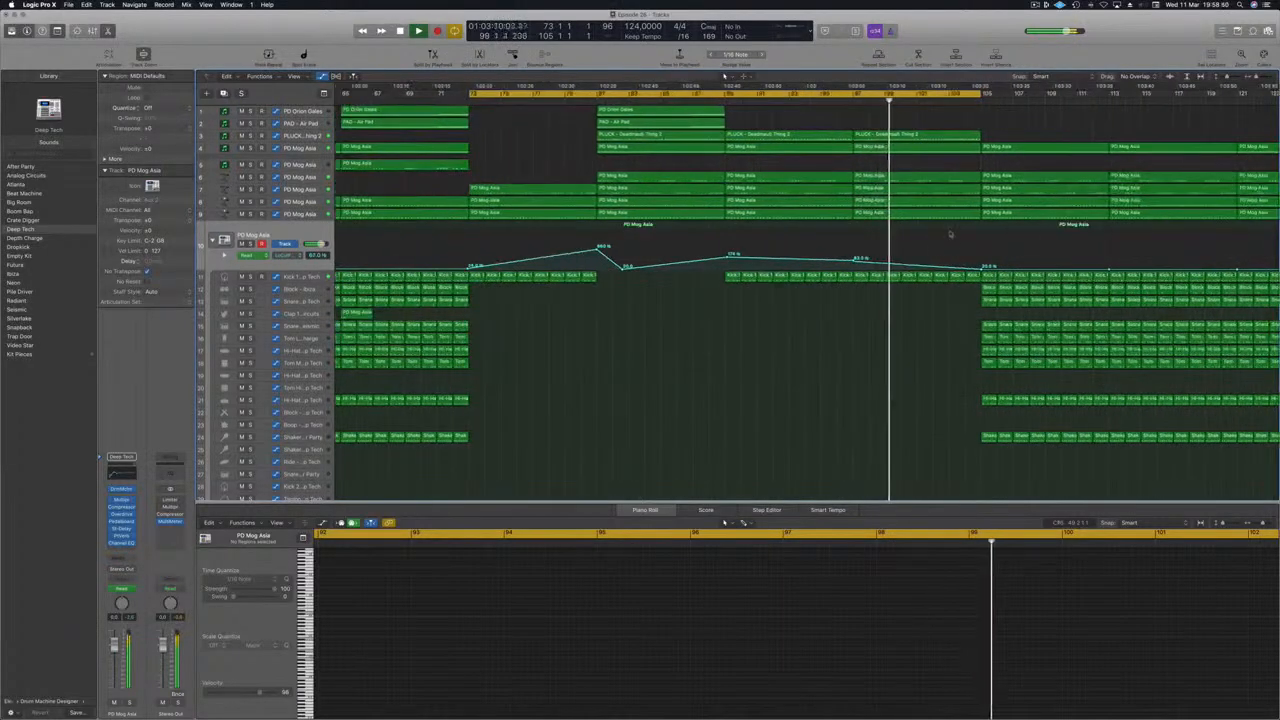
key("super+Left")
key("super+Left")
key("super+Left")
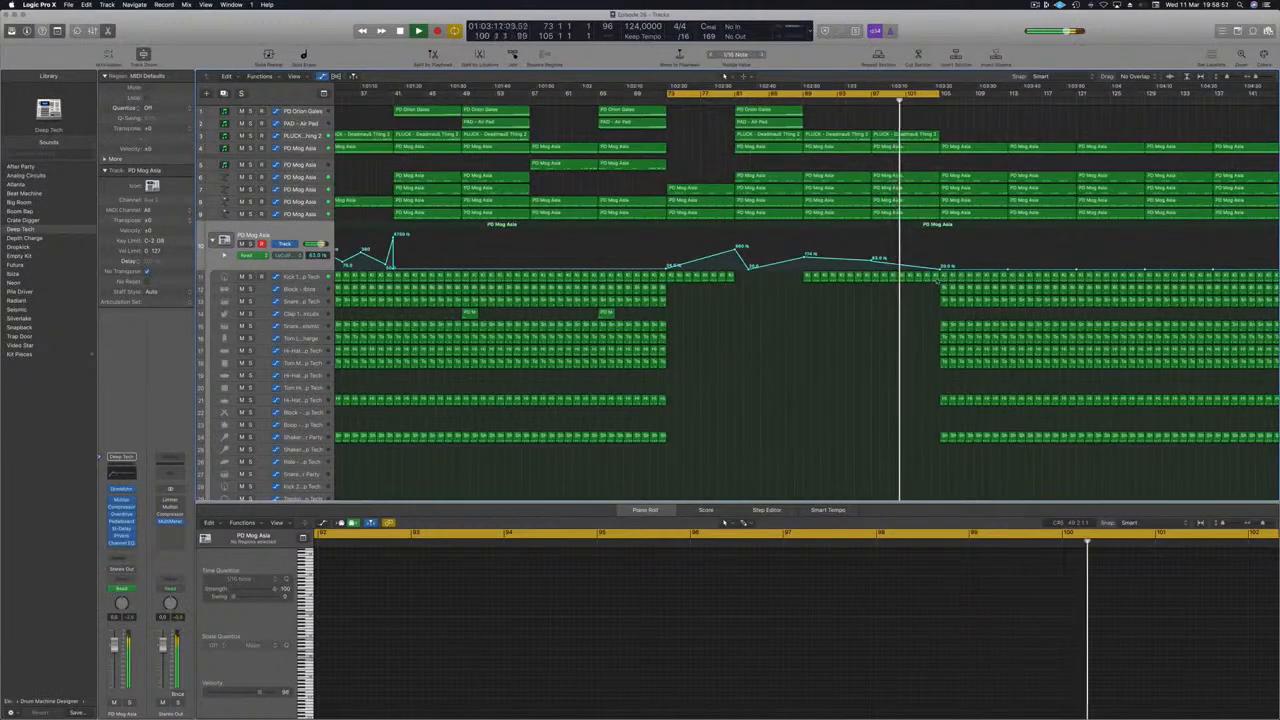
left_click(937, 279)
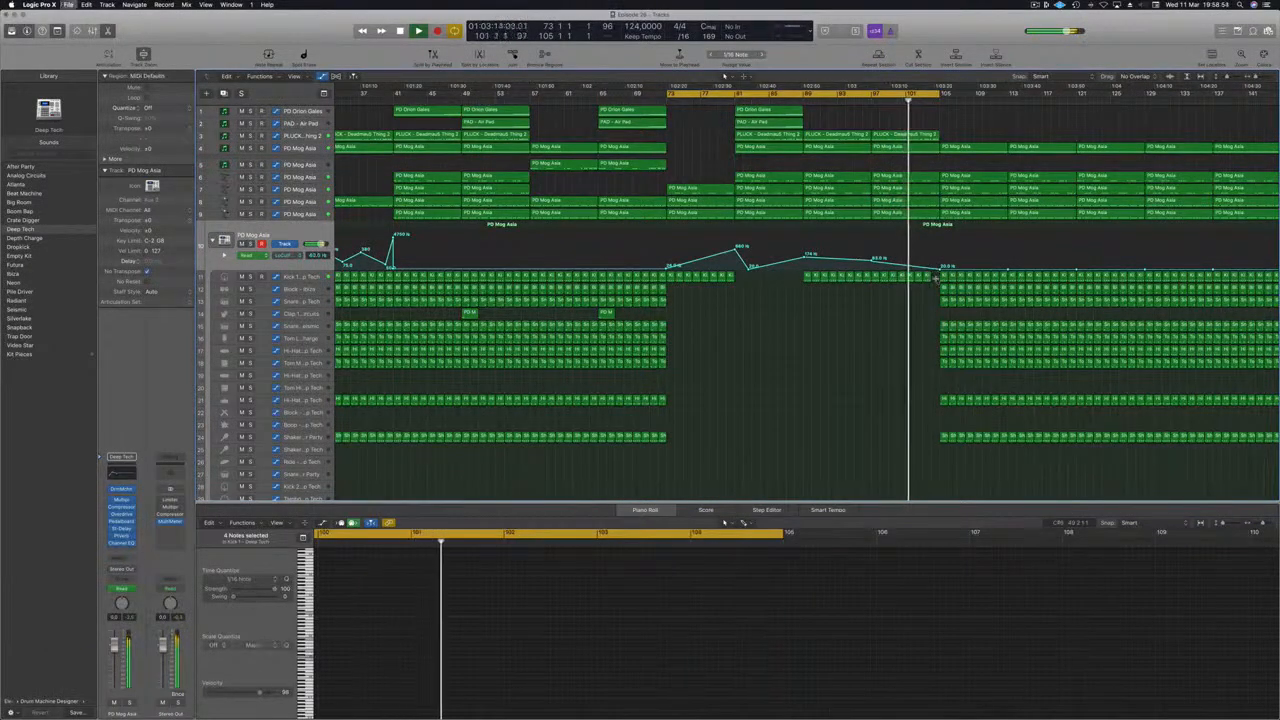
key("super+Left")
key("super+Left")
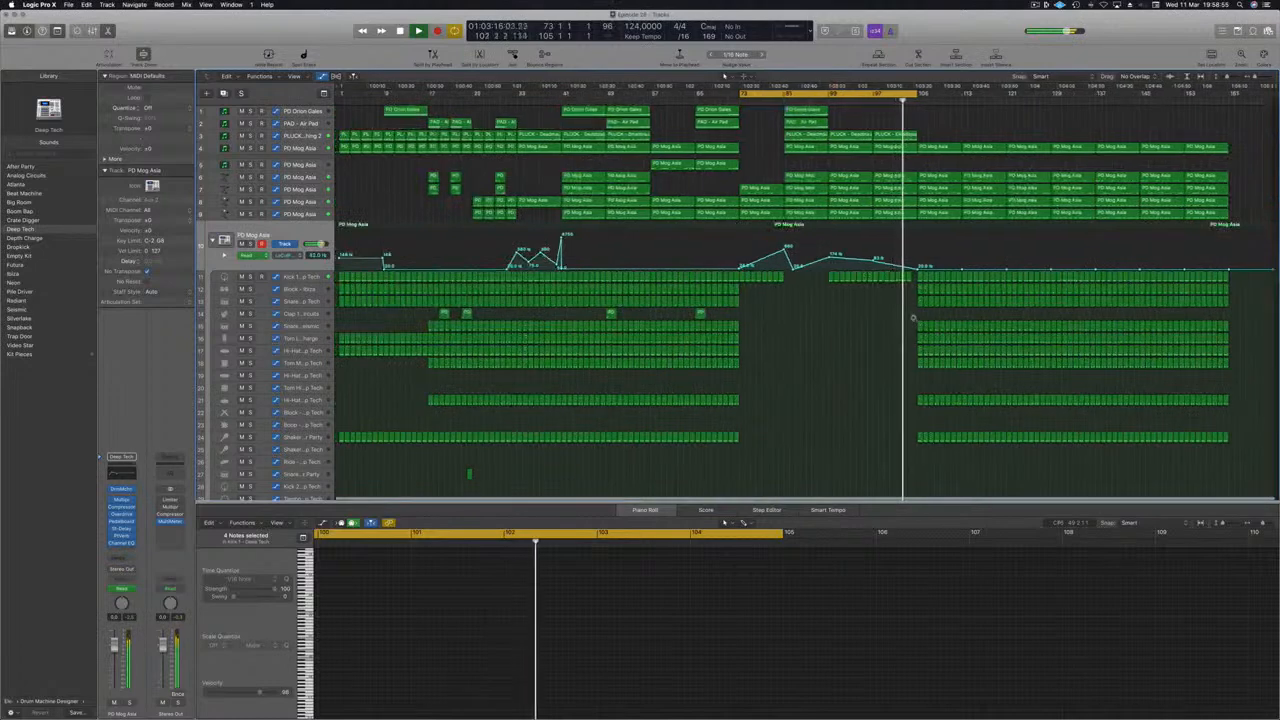
Extend the cycle just past bar 121 and copy the PD Orion Gates, PAD - Air Pad and two pluck regions to bar 105.
left_click_drag(806, 110, 1016, 94)
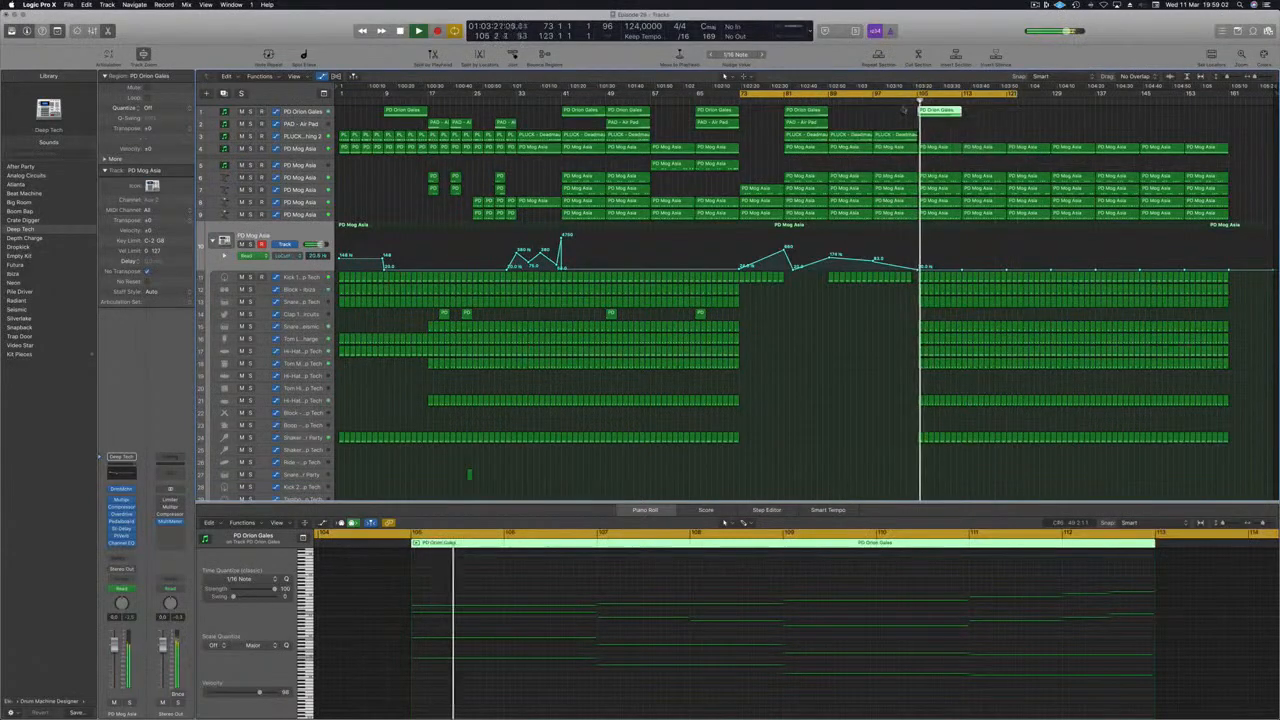
left_click_drag(805, 122, 940, 137)
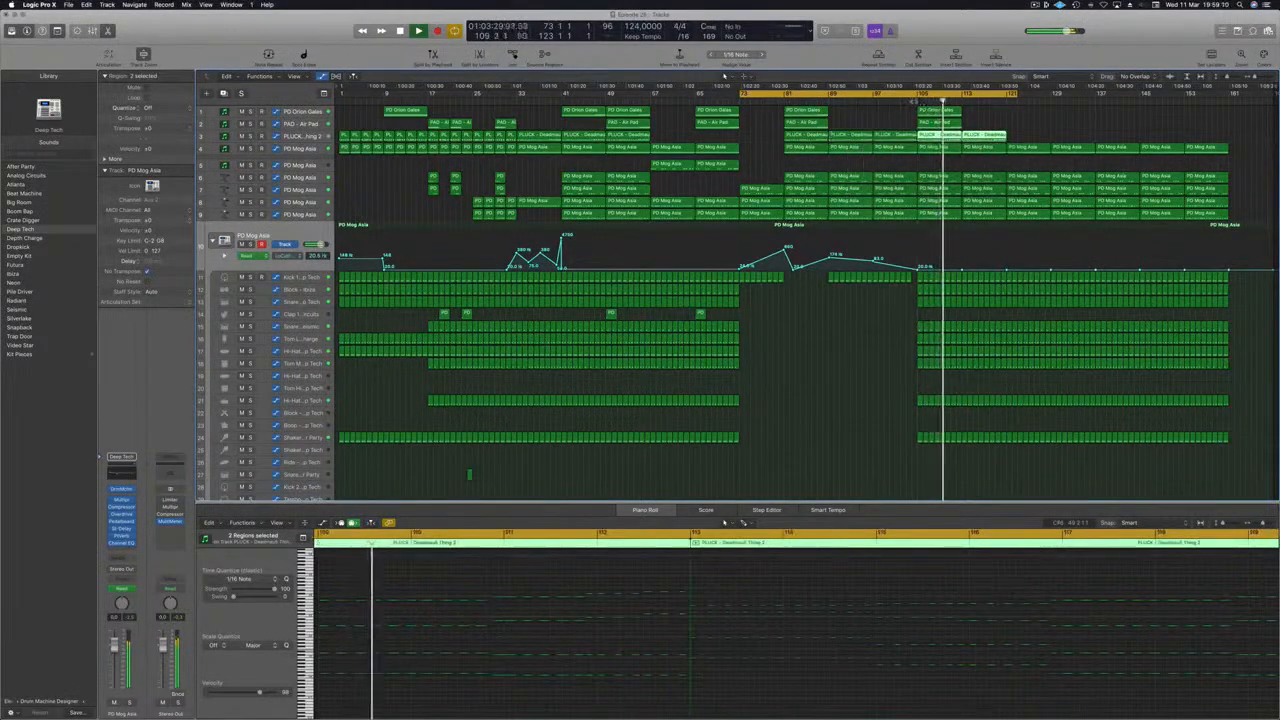
left_click(312, 136)
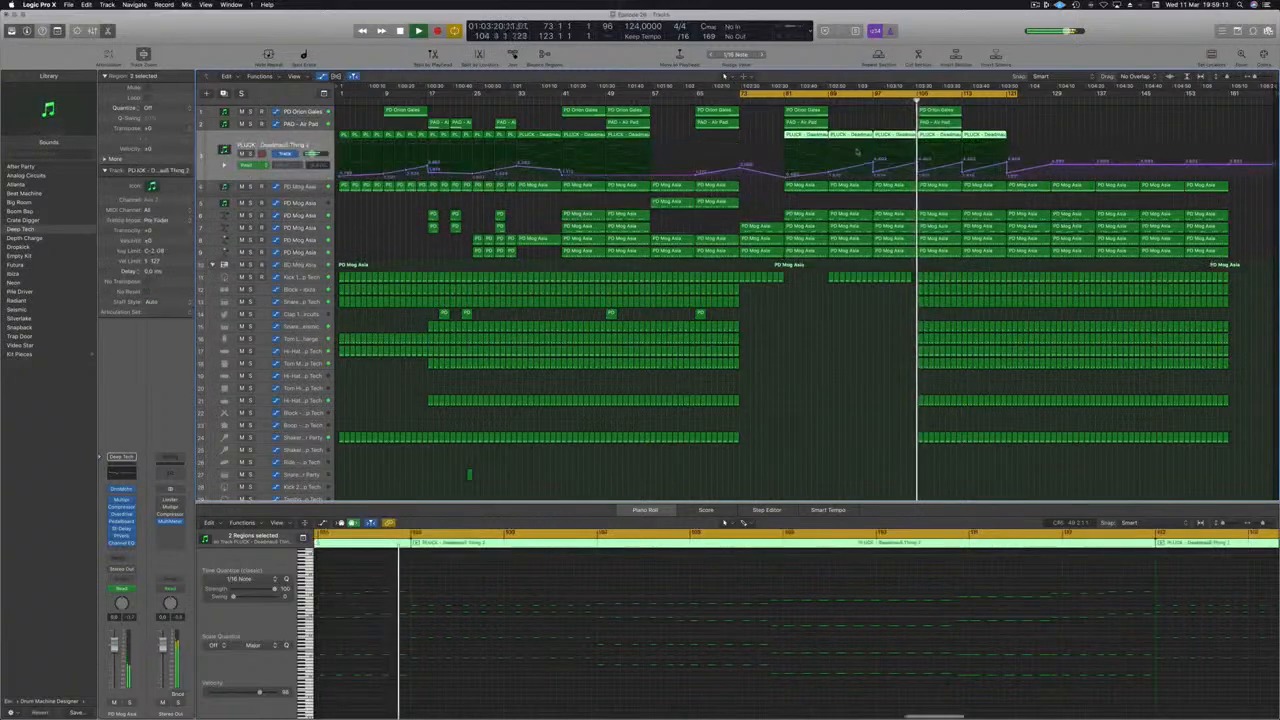
left_click(920, 172)
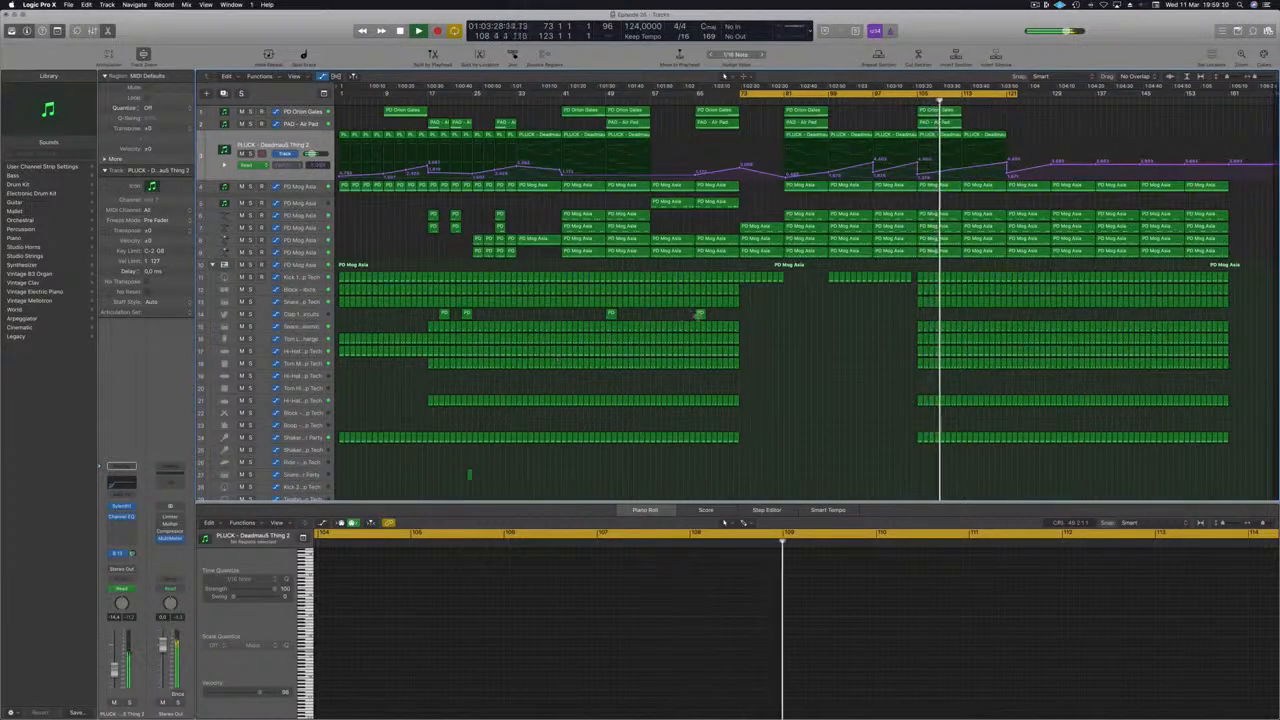
Copy the Shaker 1 - After Party region at bar 57 on the noise track to bar 105.
left_click(700, 314)
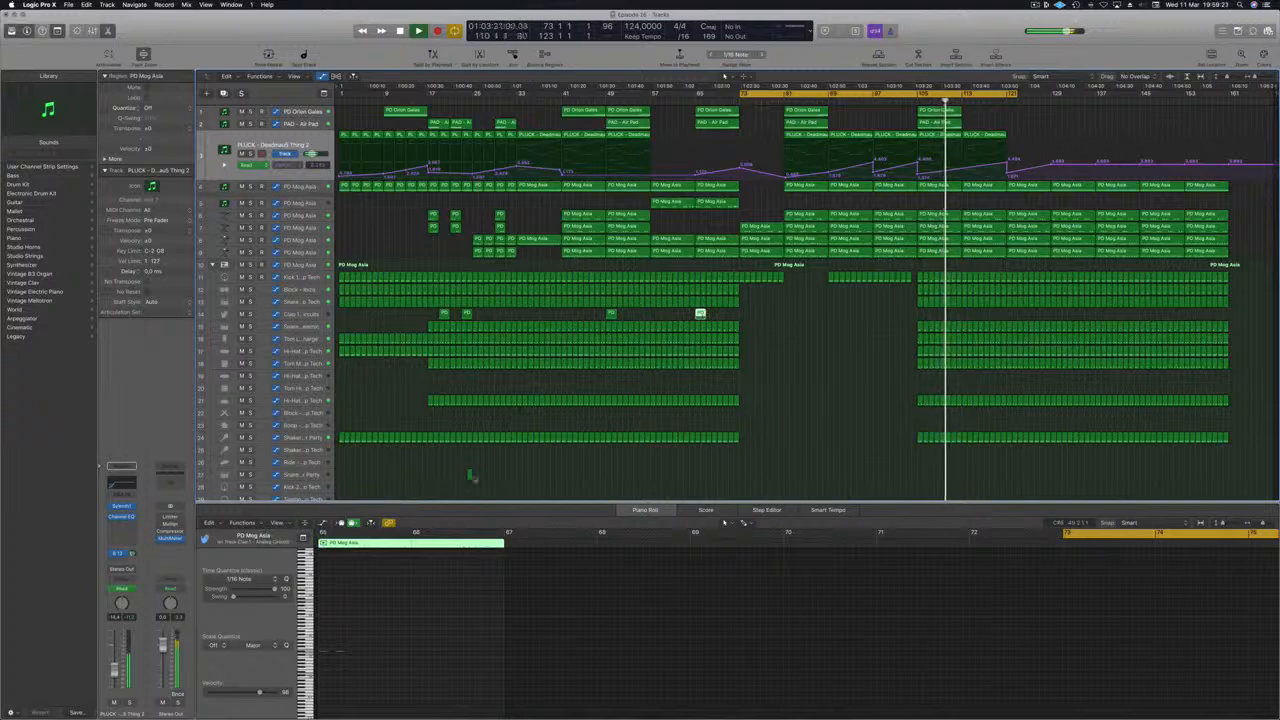
scroll(489, 479, "down", 4)
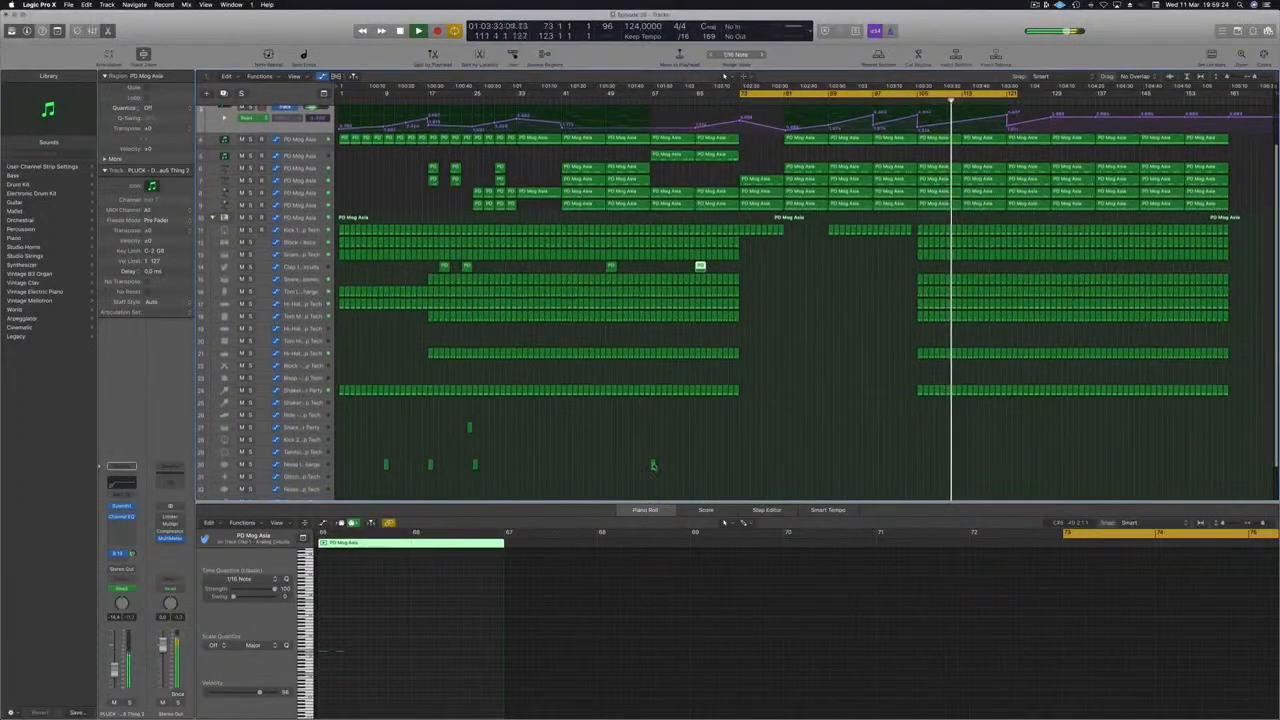
left_click(652, 465)
left_click_drag(652, 465, 920, 465)
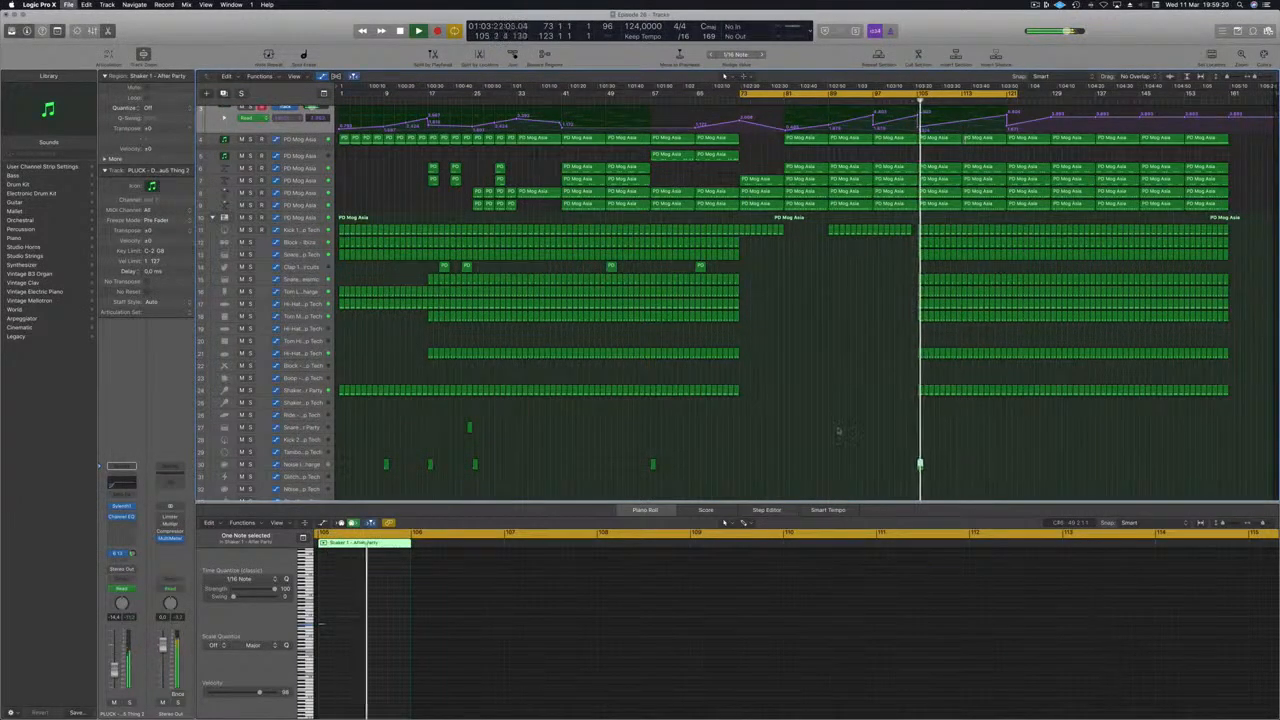
scroll(985, 270, "up", 3)
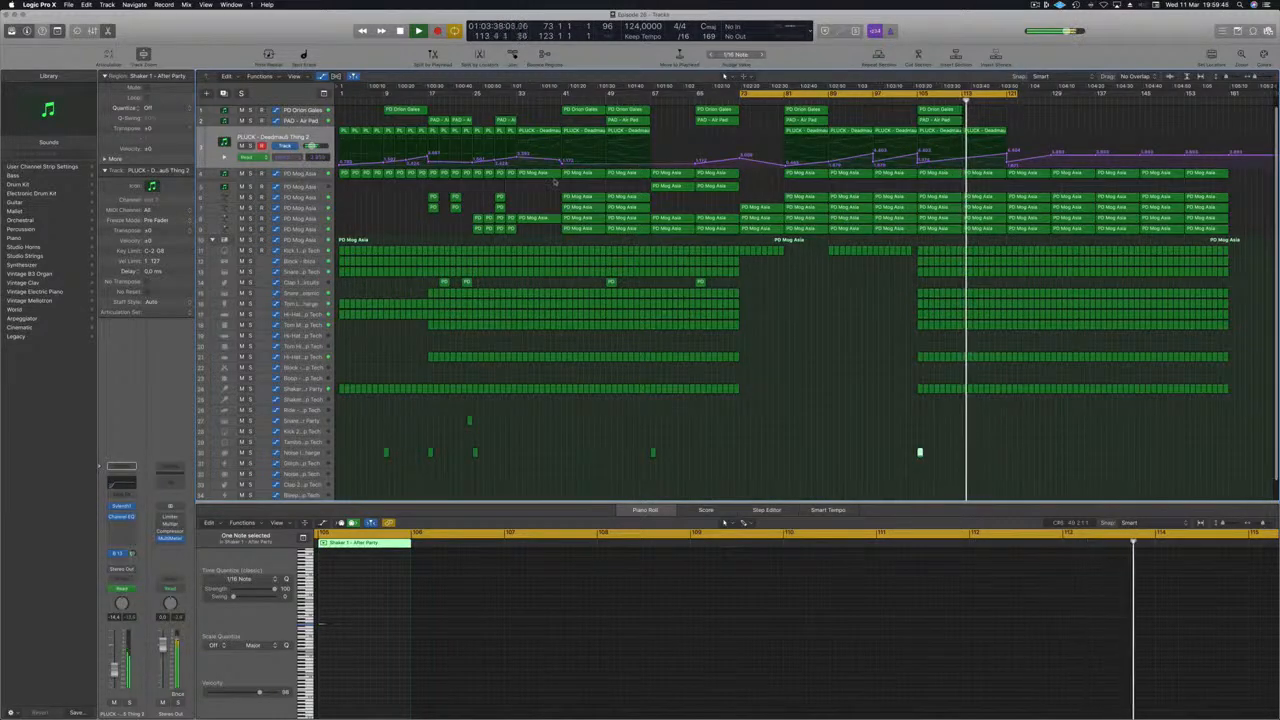
Delete all regions from bar 153 onward and adjust the pluck track's automation point at bar 121.
left_click_drag(1247, 173, 1188, 421)
key("Delete")
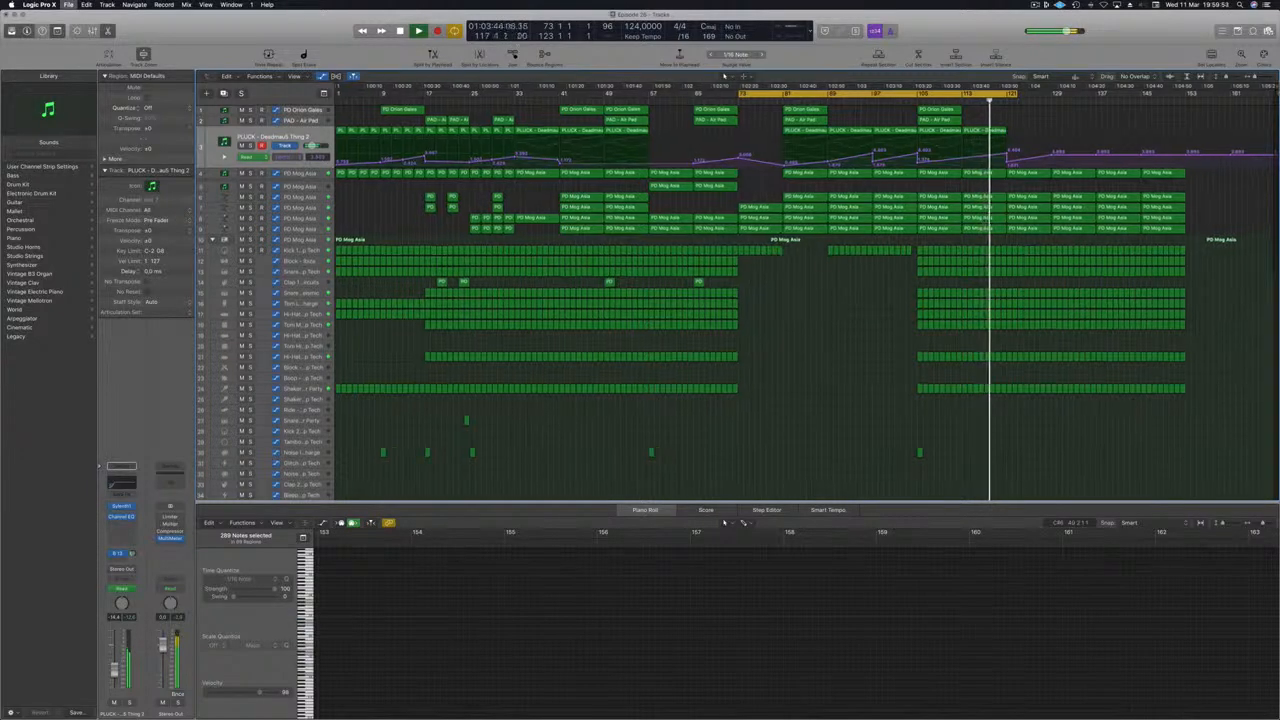
key("super+Right")
left_click_drag(1012, 157, 1010, 158)
key("super+Left")
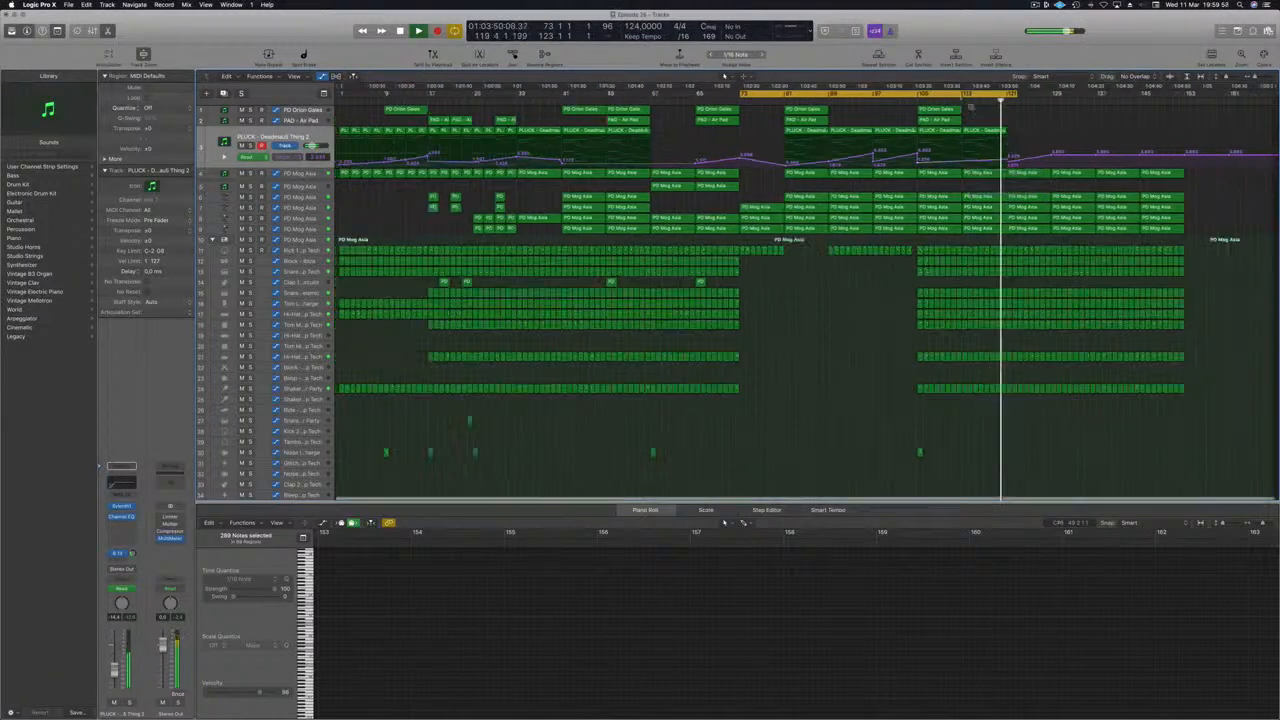
Copy the PD Orion Gates and PAD - Air Pad regions to bar 121, then extend the cycle back to bar 1 and play from there.
left_click_drag(979, 111, 1017, 120)
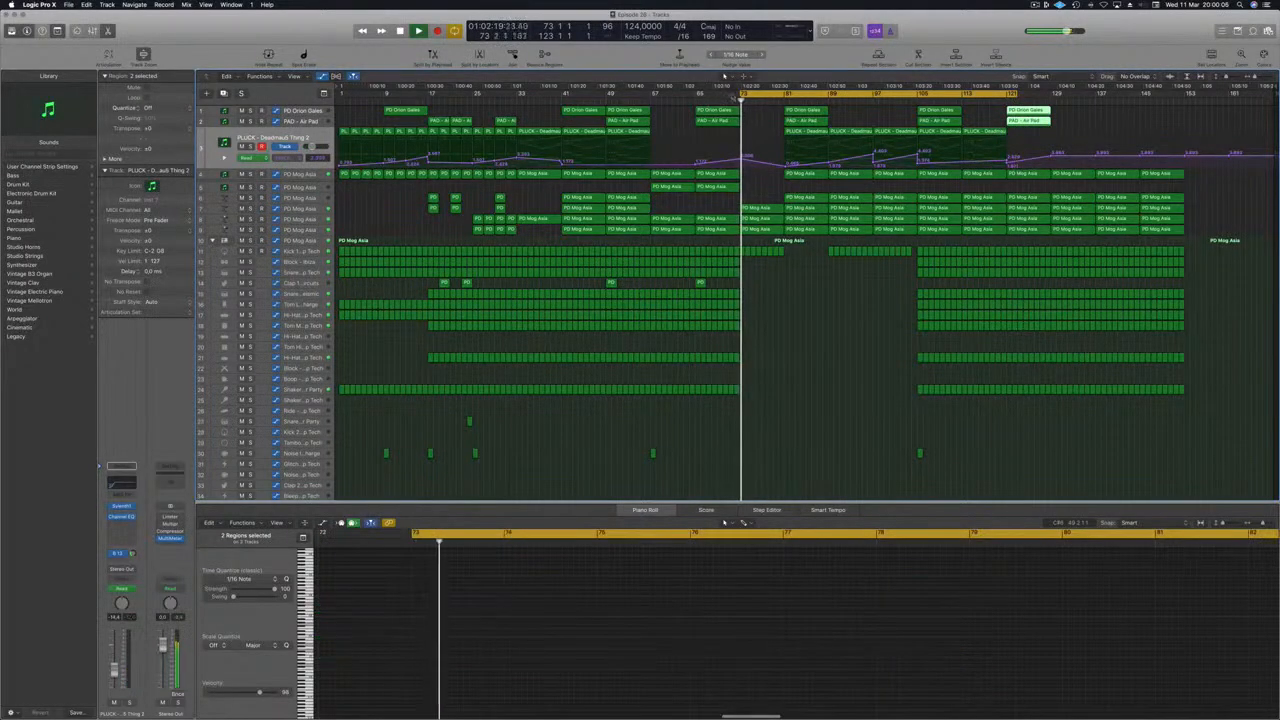
left_click_drag(742, 94, 315, 101)
key("Return")
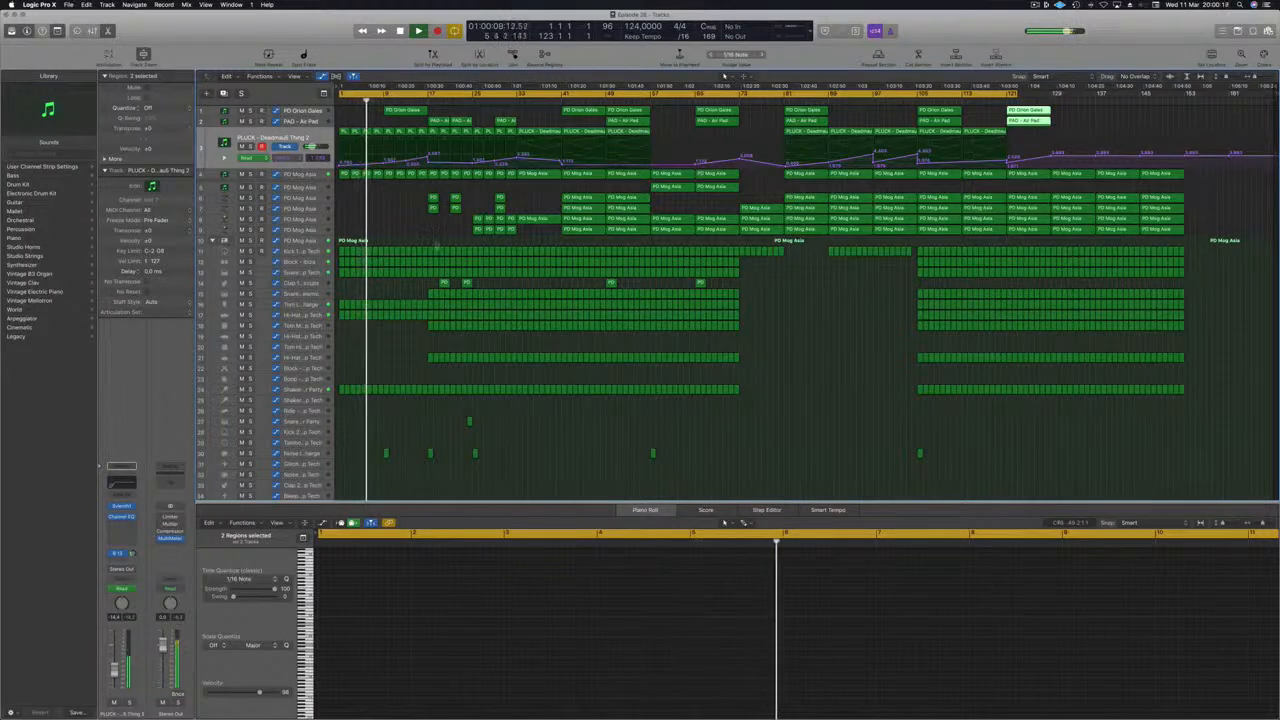
left_click(386, 224)
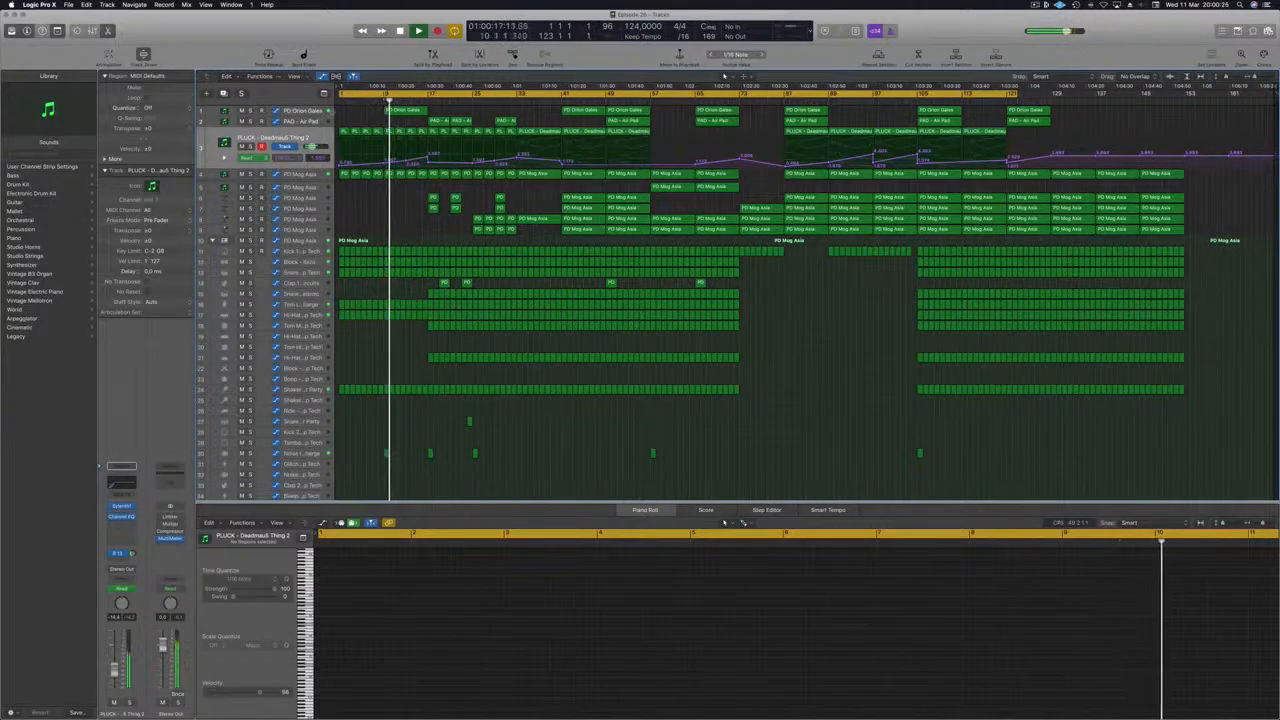
Copy the Snare 1 - Deep Tech region at bar 24 to bar 72 on the same track.
left_click(298, 111)
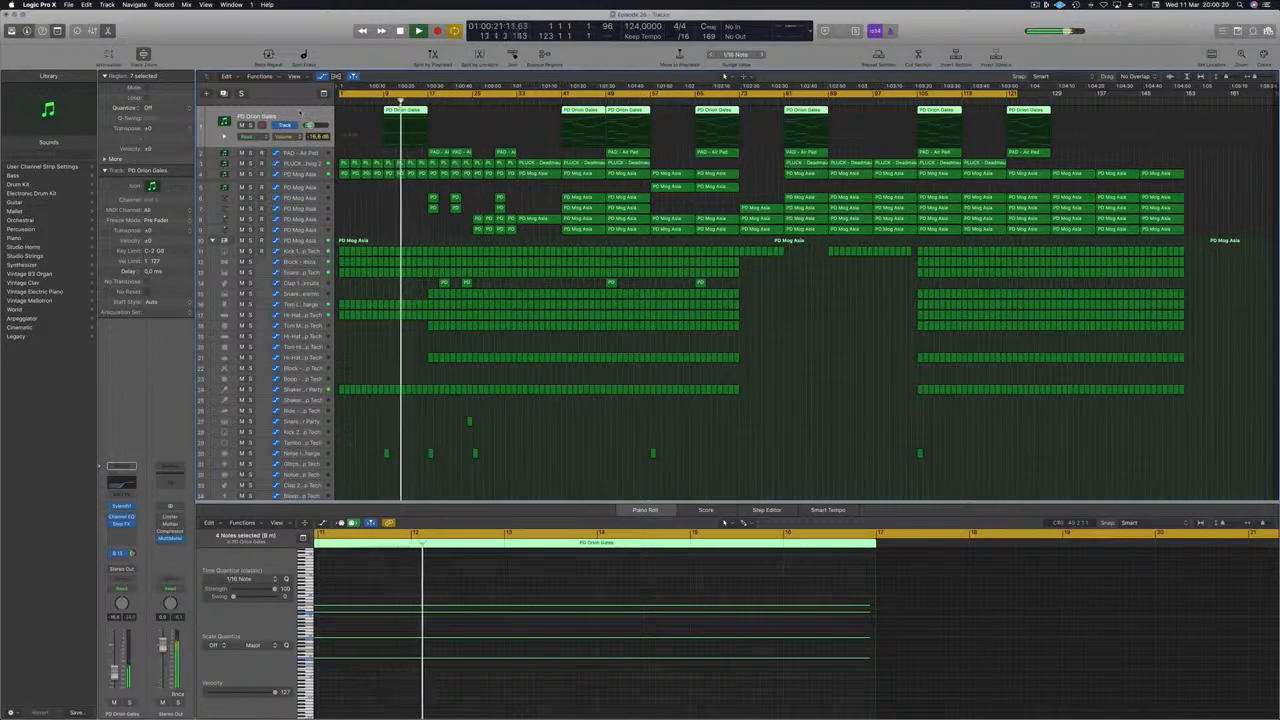
left_click(391, 224)
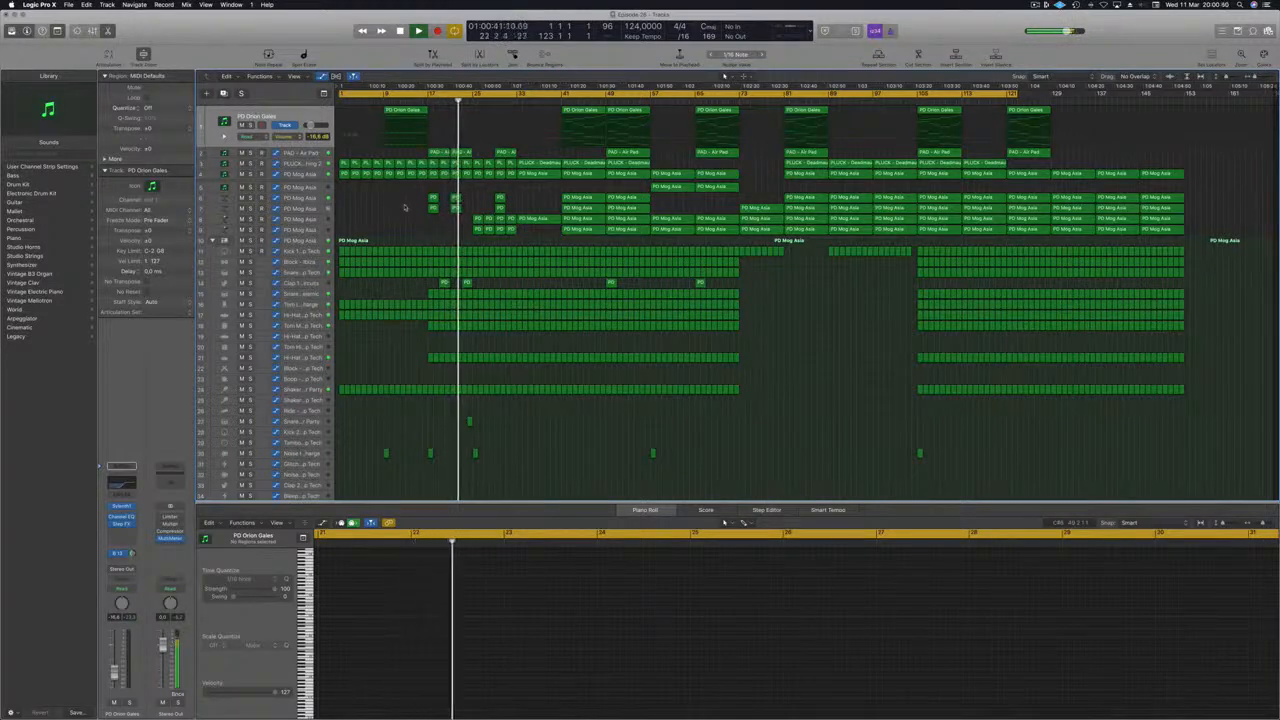
scroll(401, 359, "down", 2)
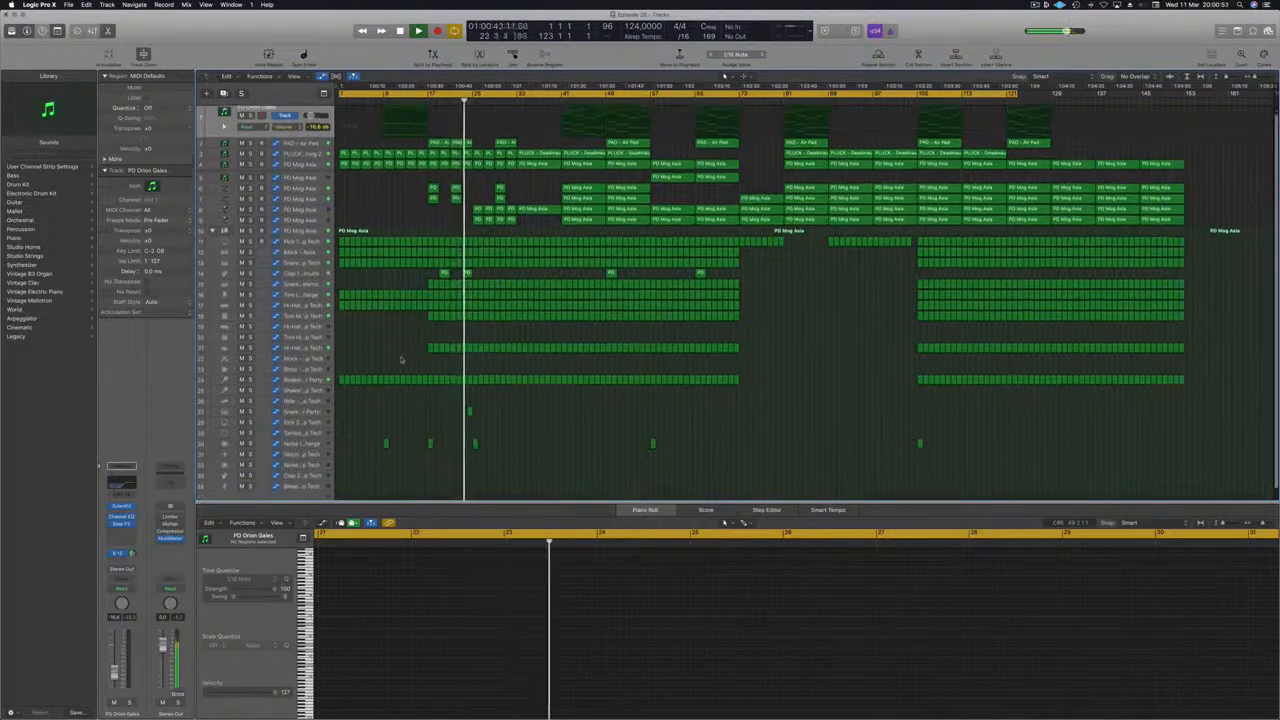
scroll(395, 356, "down", 2)
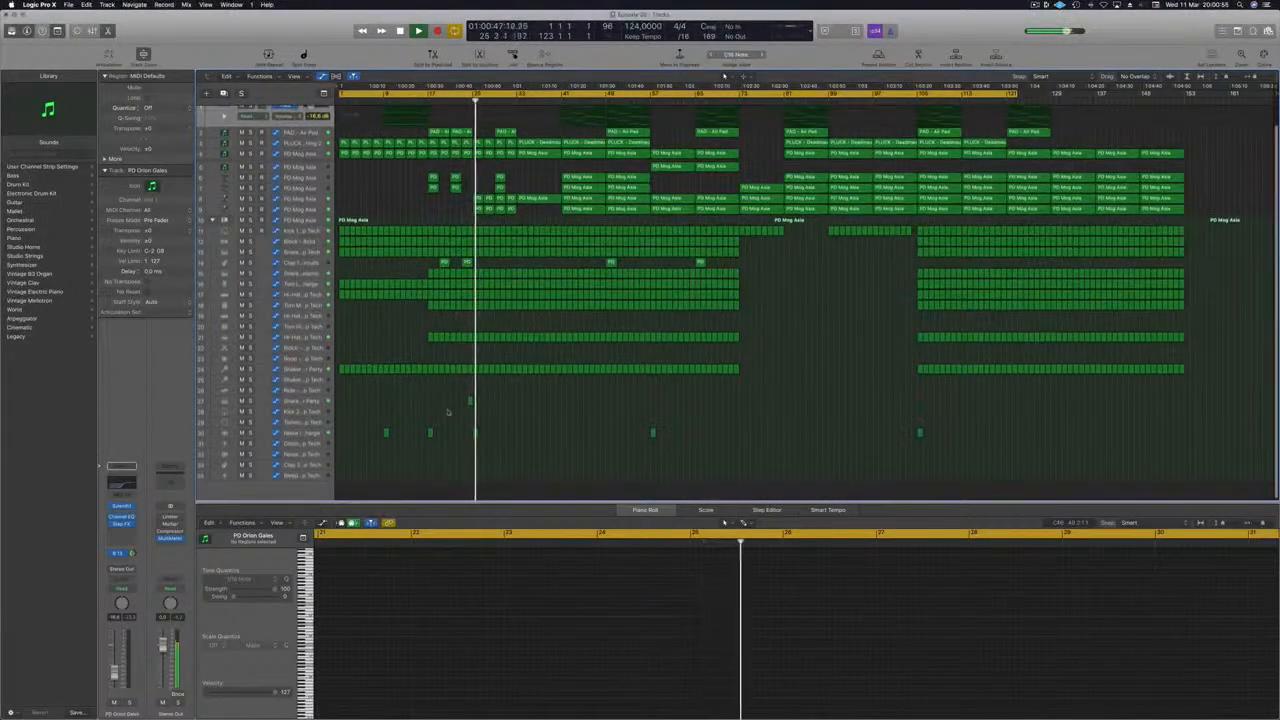
left_click(469, 401)
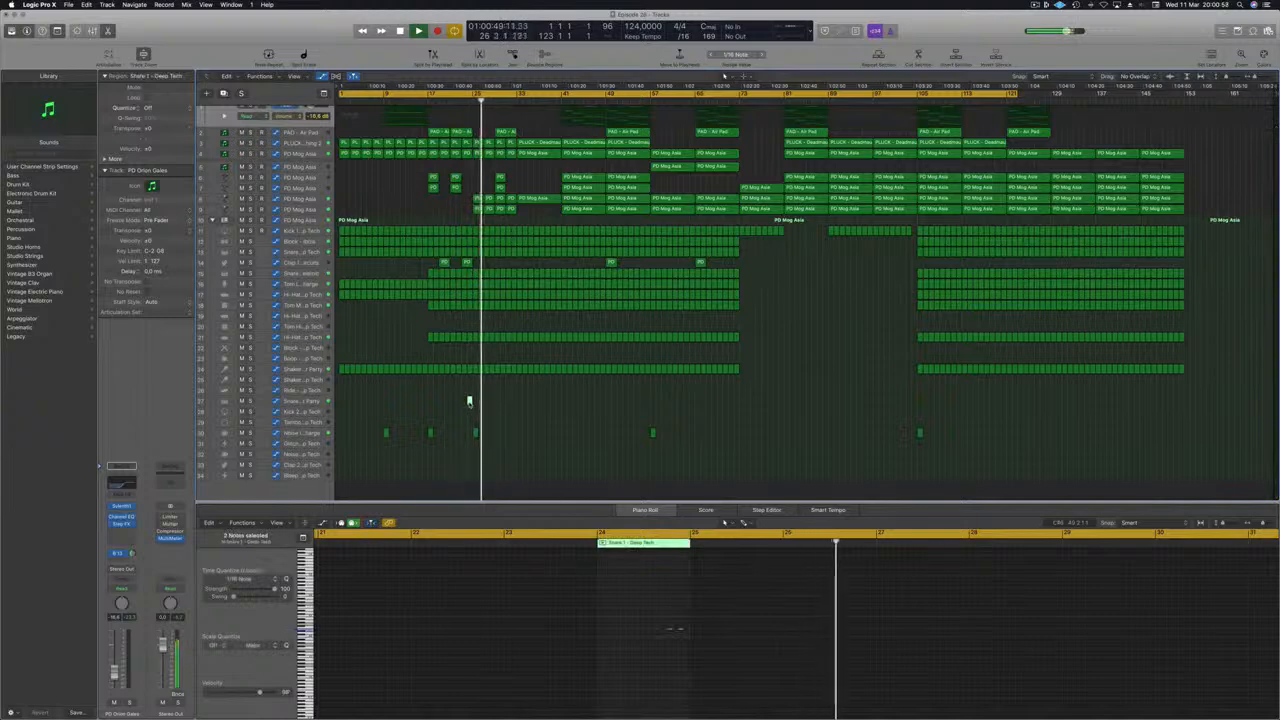
left_click_drag(469, 401, 737, 403)
left_click(596, 394)
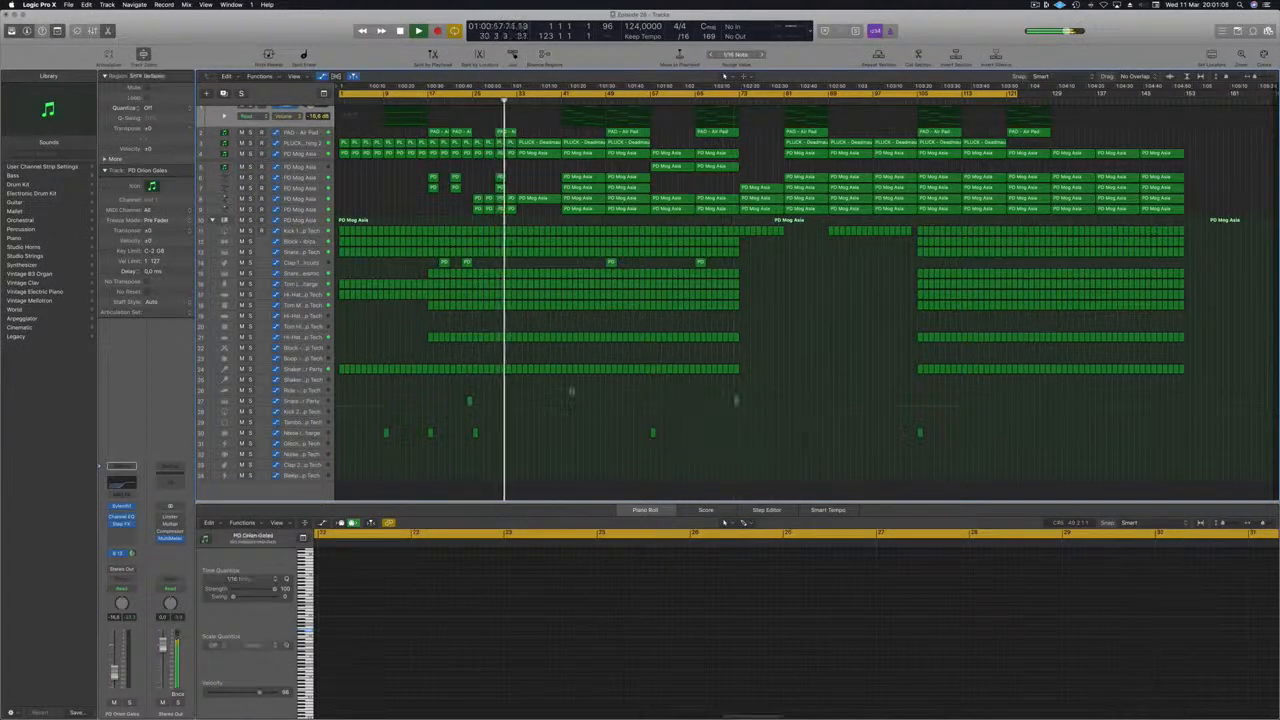
Copy the Shaker 1 - After Party region at bar 25 on the noise track to bar 32.
scroll(628, 285, "up", 2)
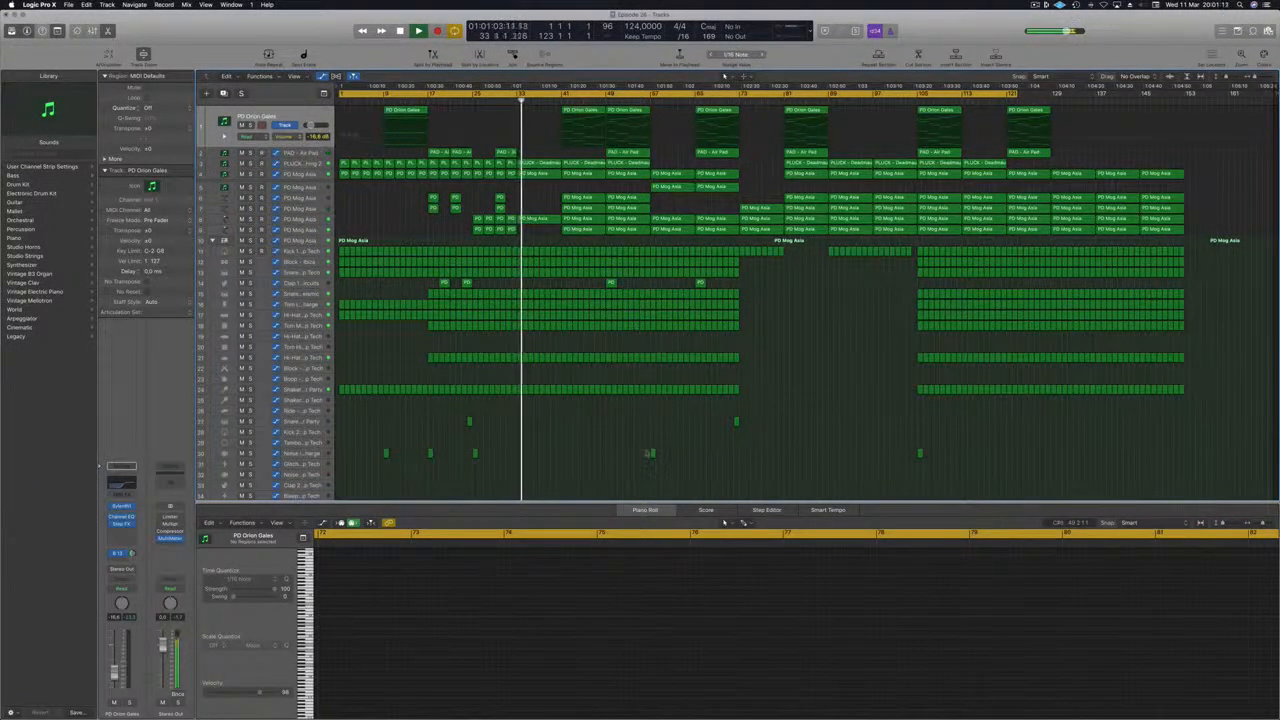
left_click_drag(477, 453, 513, 453)
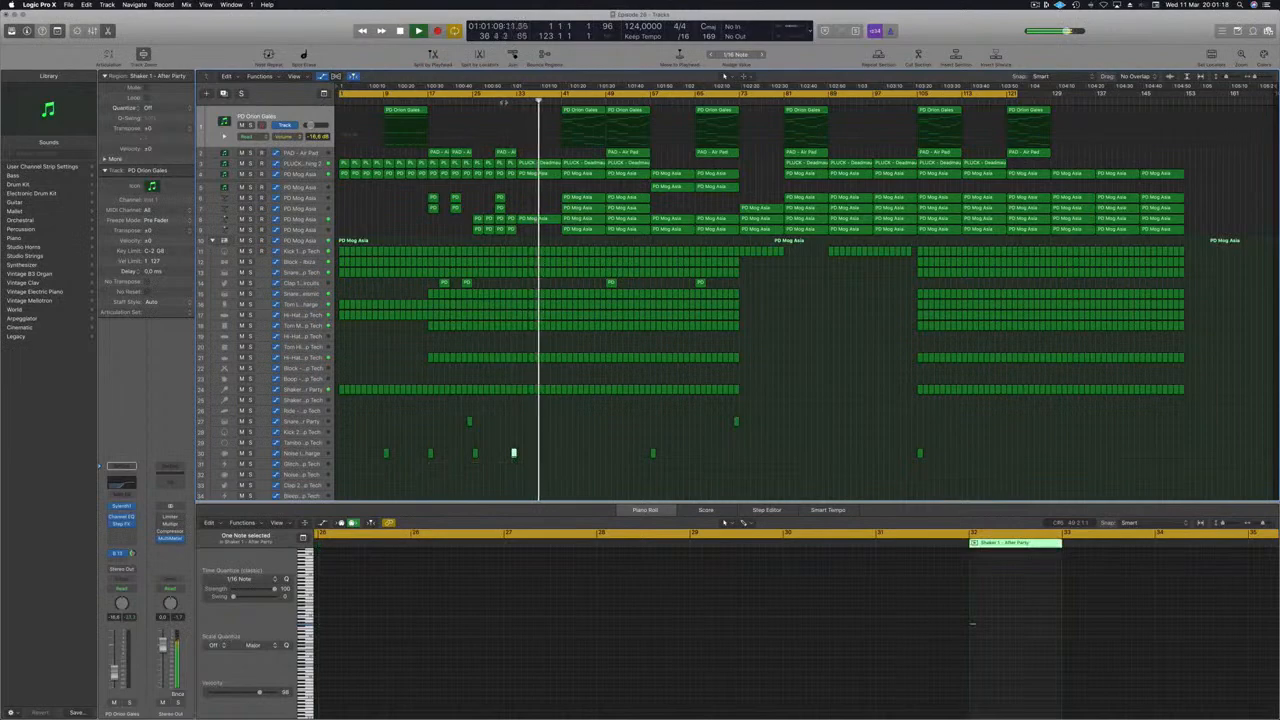
Move the Shaker 1 - After Party region on the noise track to bar 33 and copy the Snare 1 - Deep Tech region to bar 32.
left_click(585, 463)
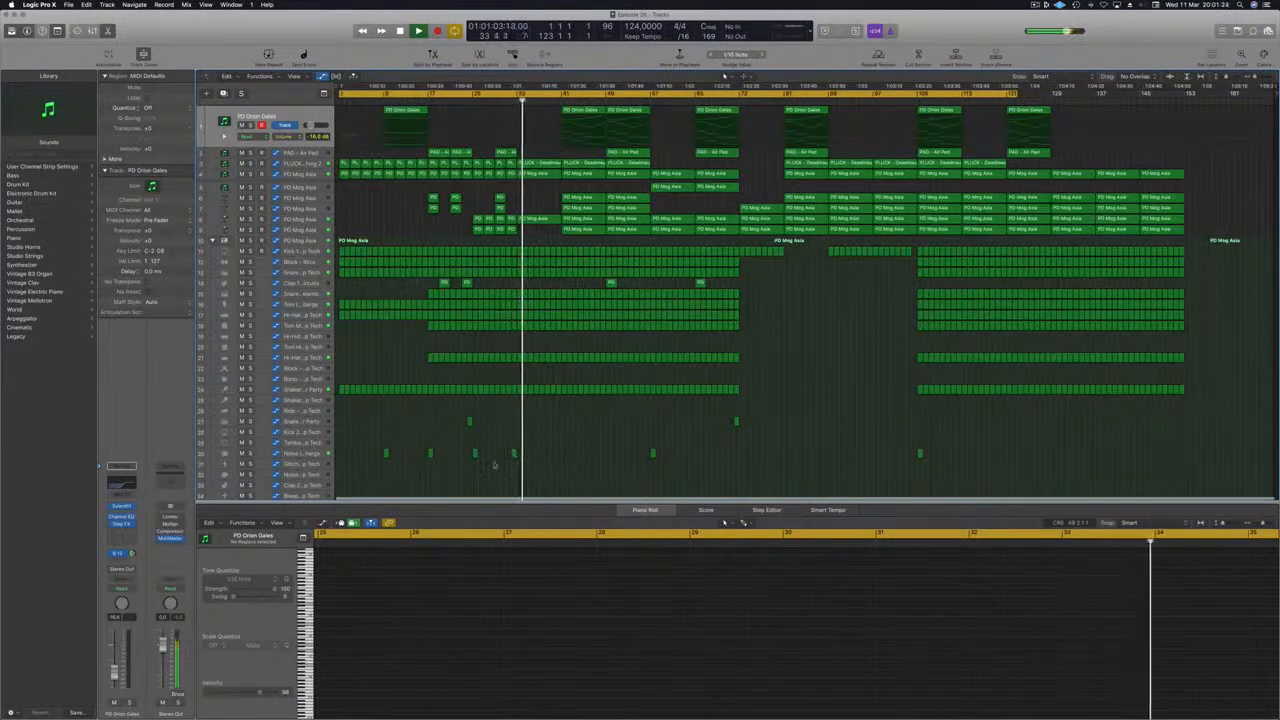
left_click(510, 103)
left_click_drag(469, 423, 519, 455)
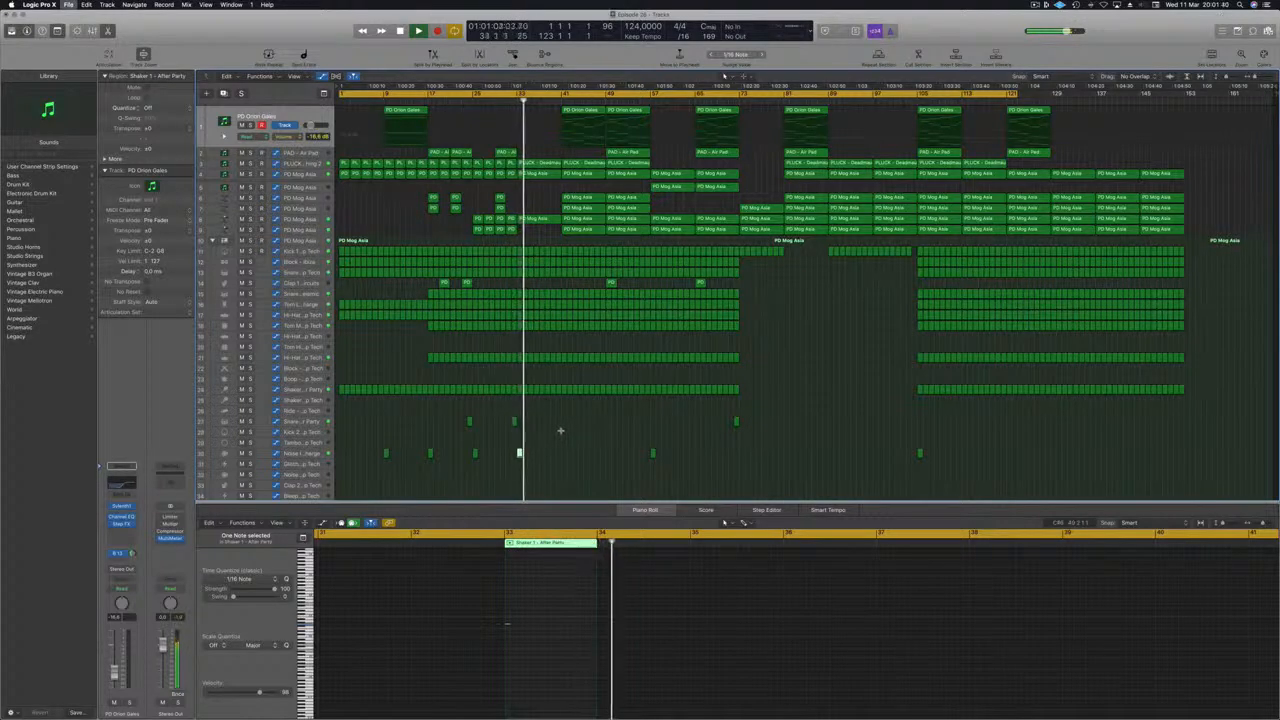
Copy the Snare 1 - Deep Tech region at bar 32 to bar 40 on the same track.
key("super+Right")
key("super+Right")
key("super+Left")
key("super+Up")
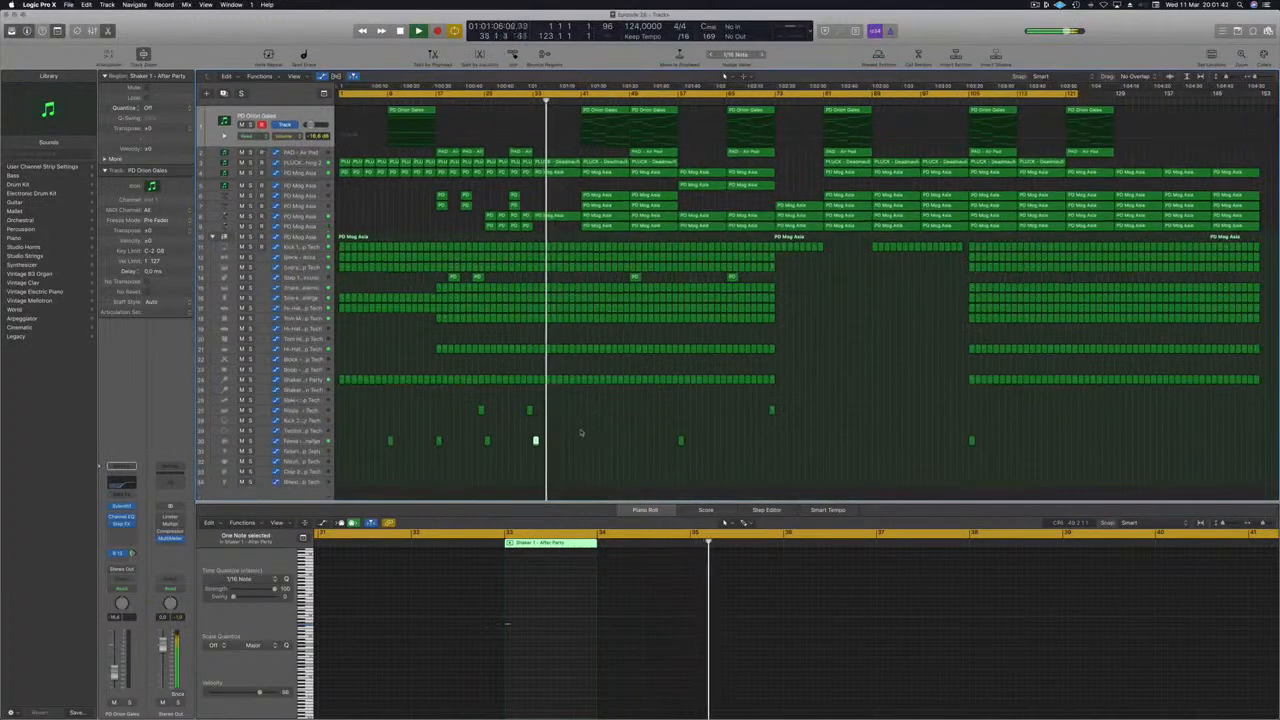
key("super+Left")
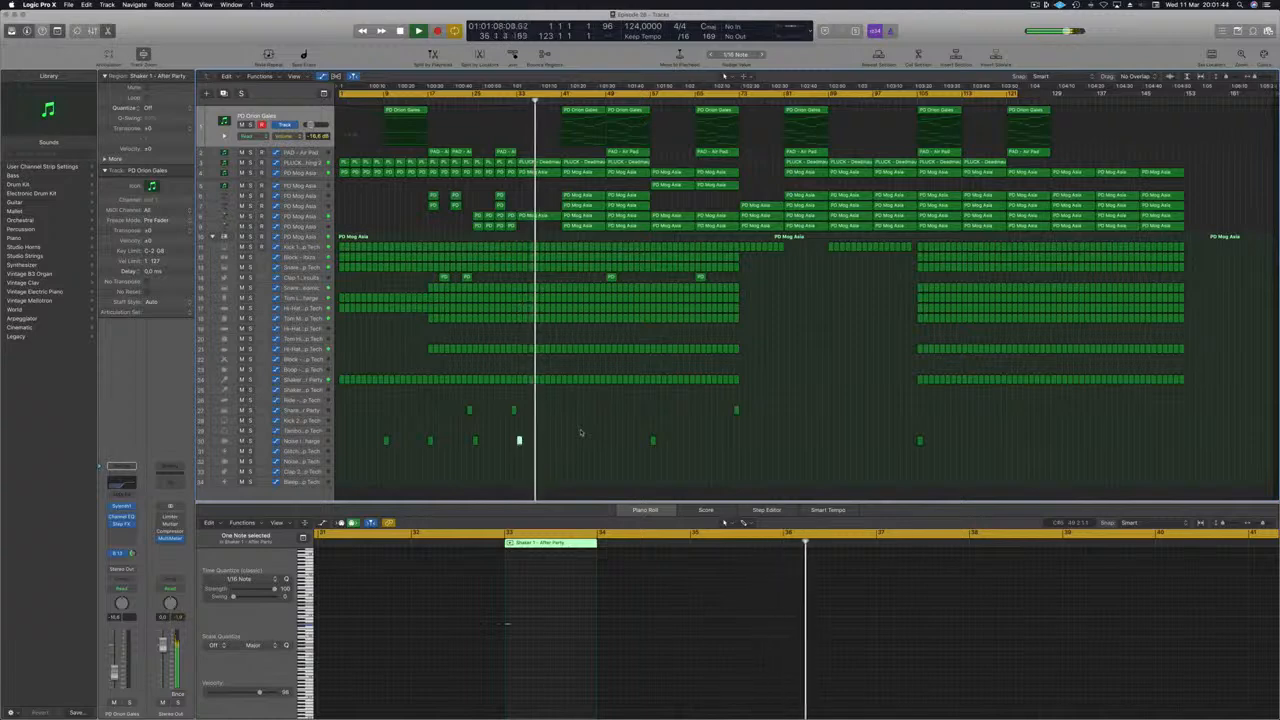
left_click(574, 410)
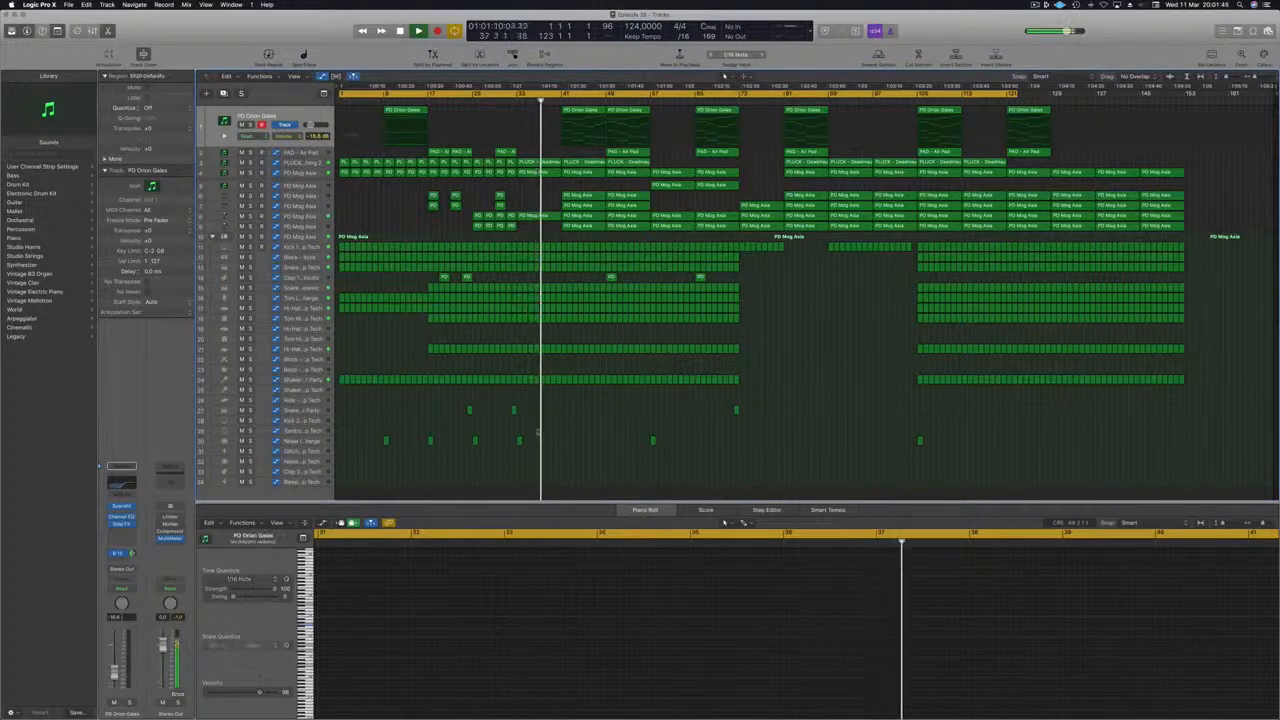
key("super+Right")
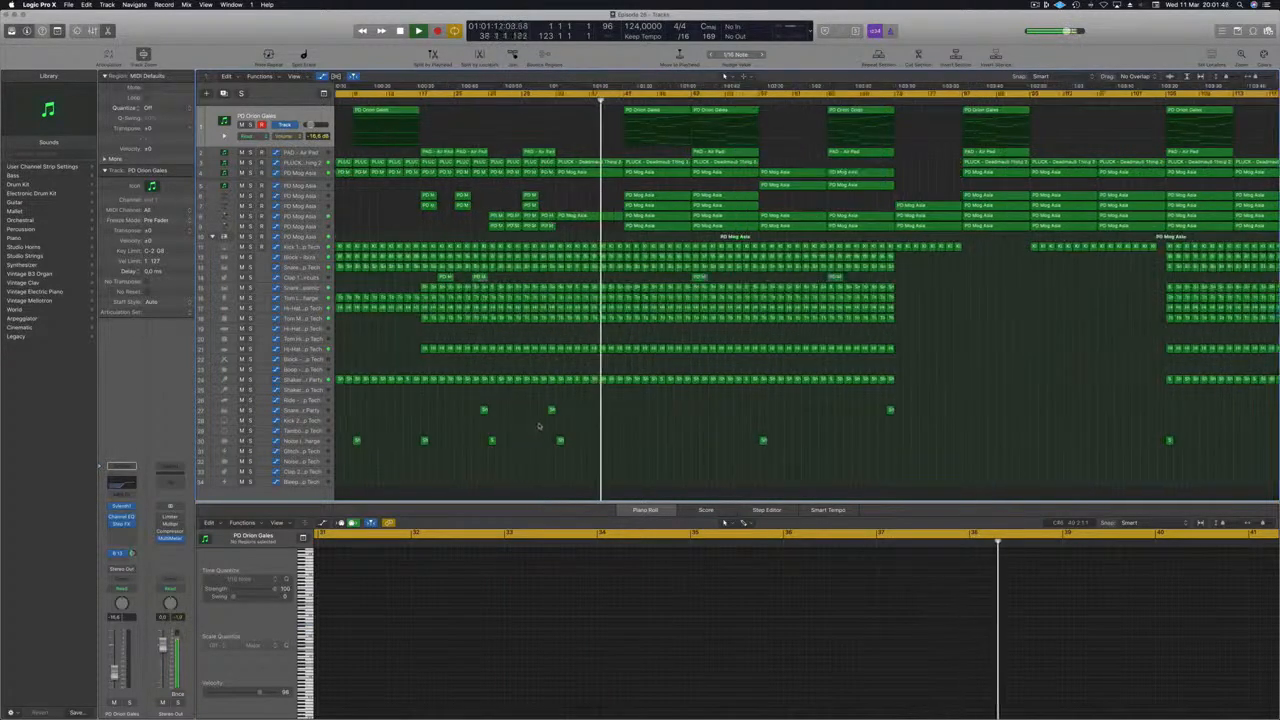
left_click(560, 438)
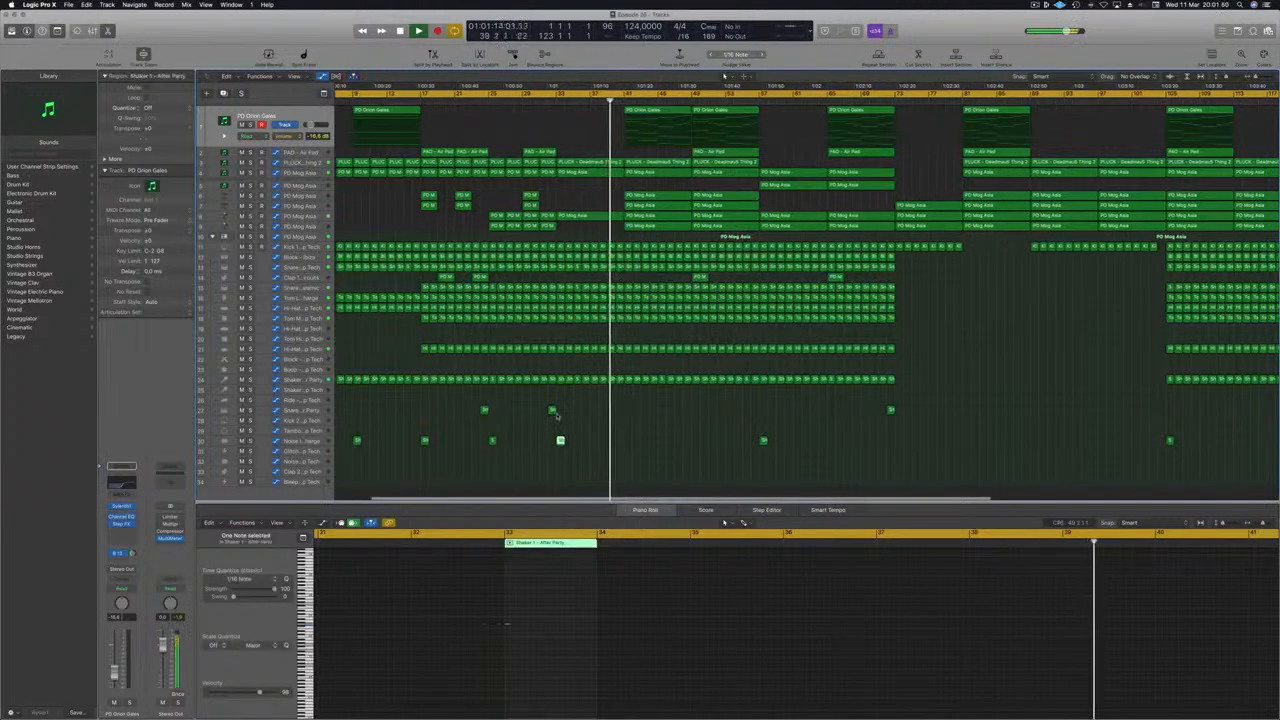
left_click(551, 410)
left_click_drag(551, 410, 619, 425)
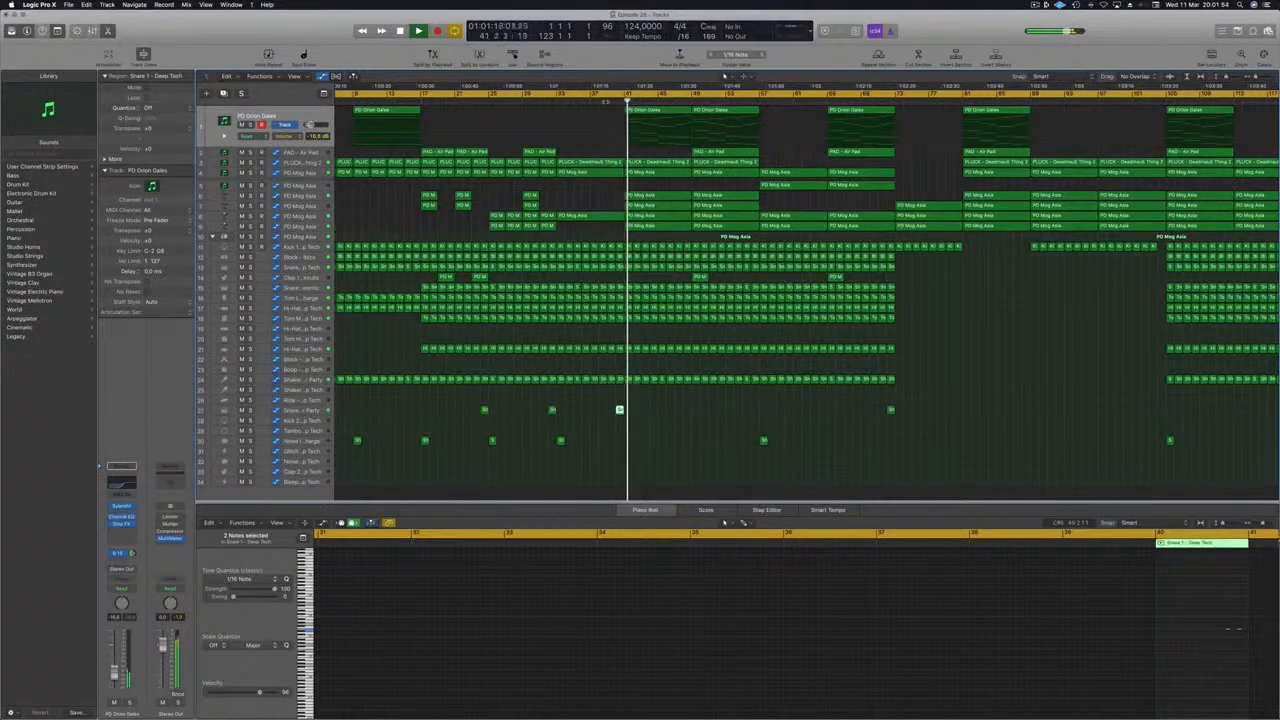
left_click(664, 463)
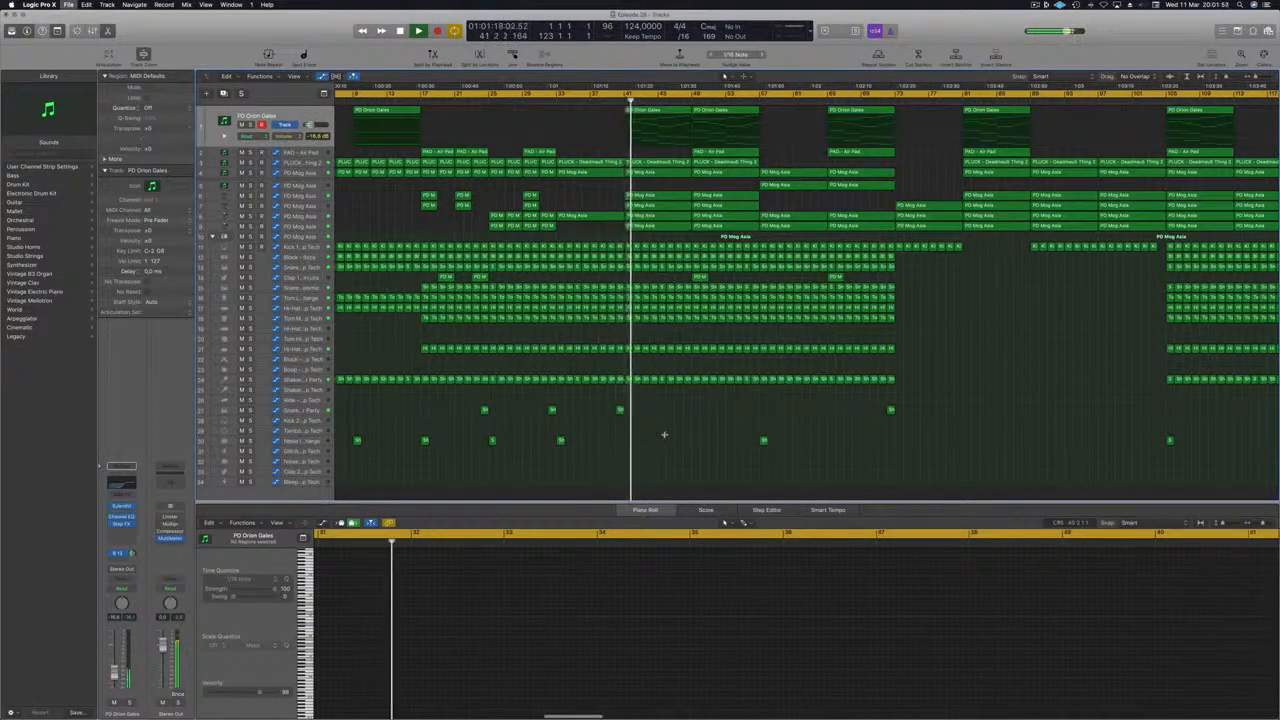
scroll(662, 404, "down", 2)
scroll(662, 408, "down", 1)
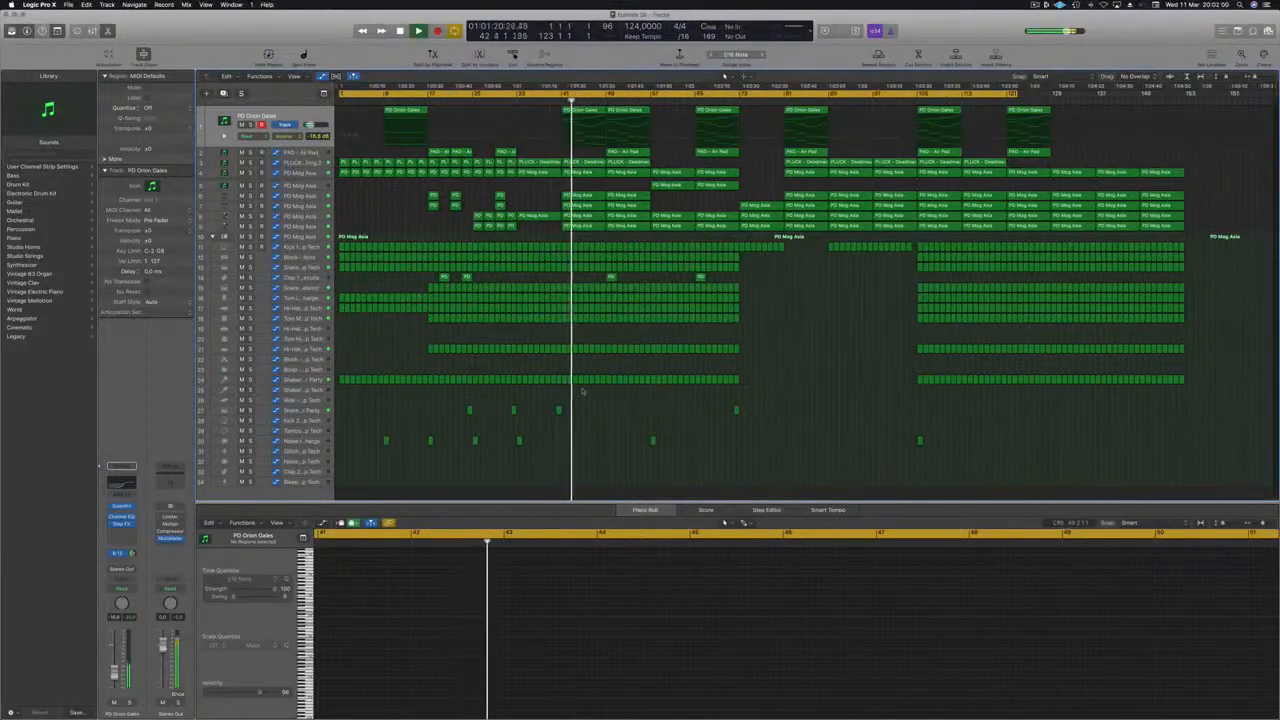
Audition tracks 5 to 9 by adding solos in the mixer during playback, clear all solos and close the mixer.
key("x")
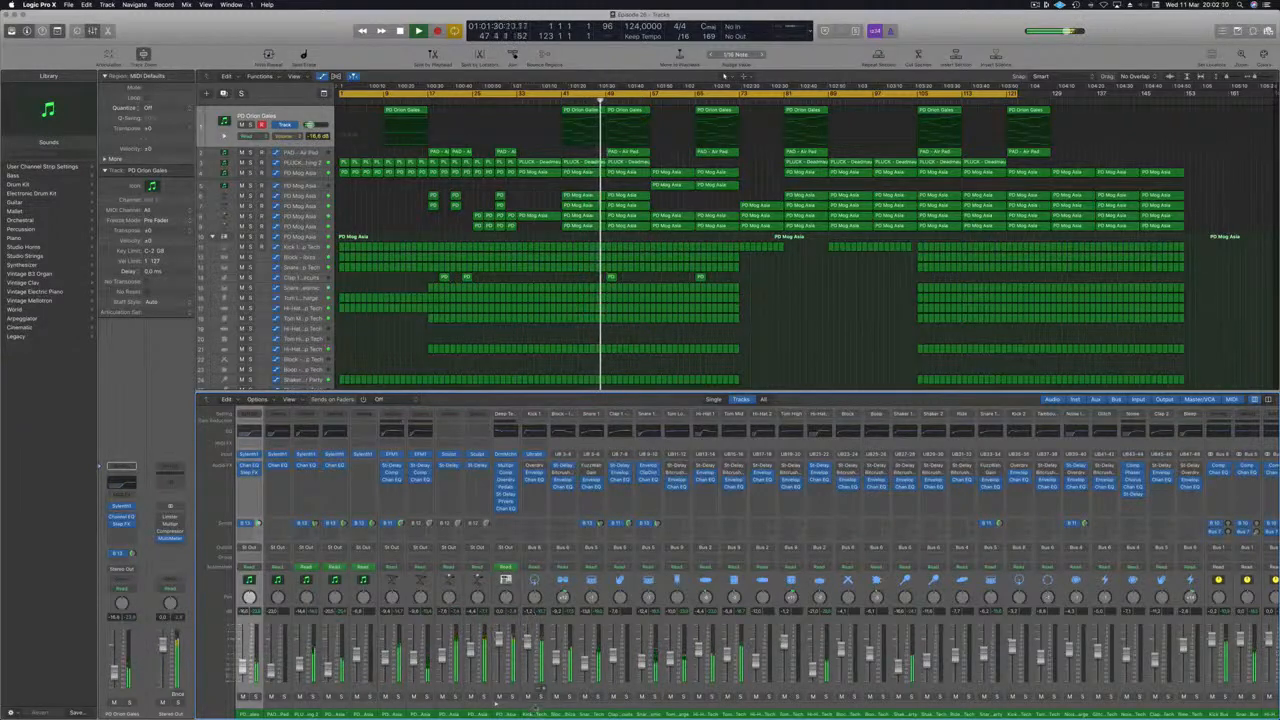
left_click(425, 697)
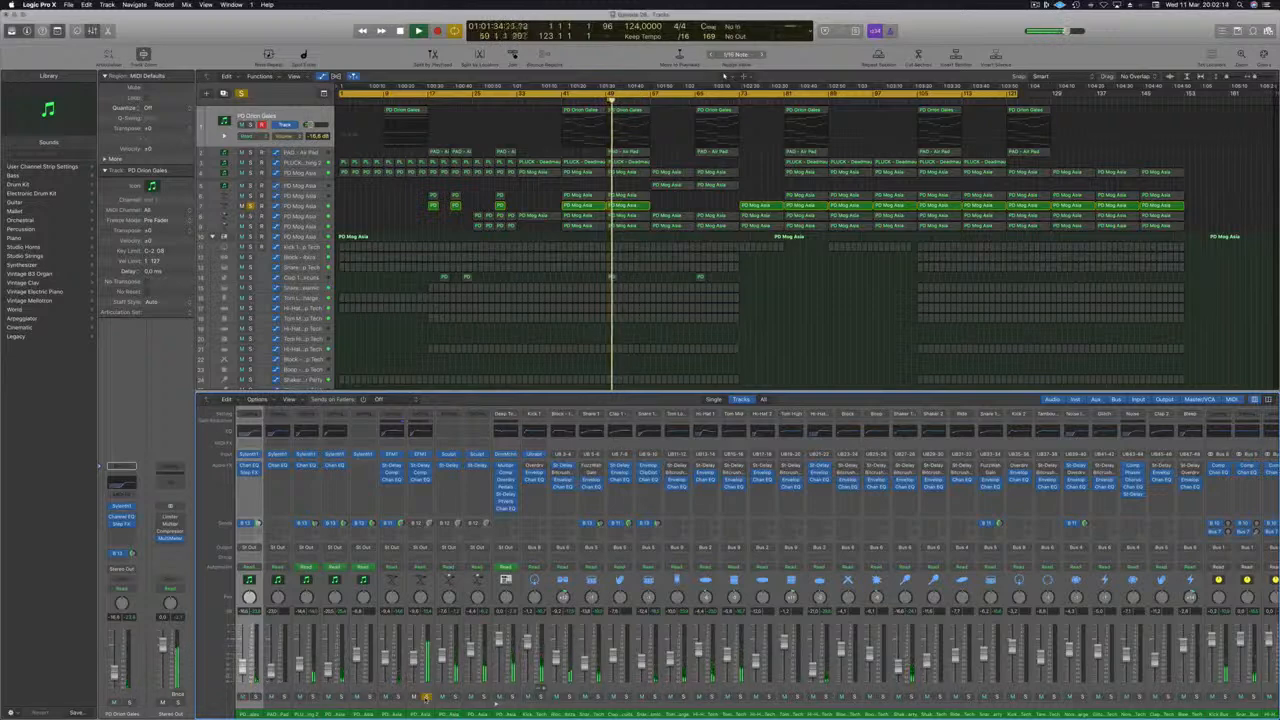
left_click(455, 697)
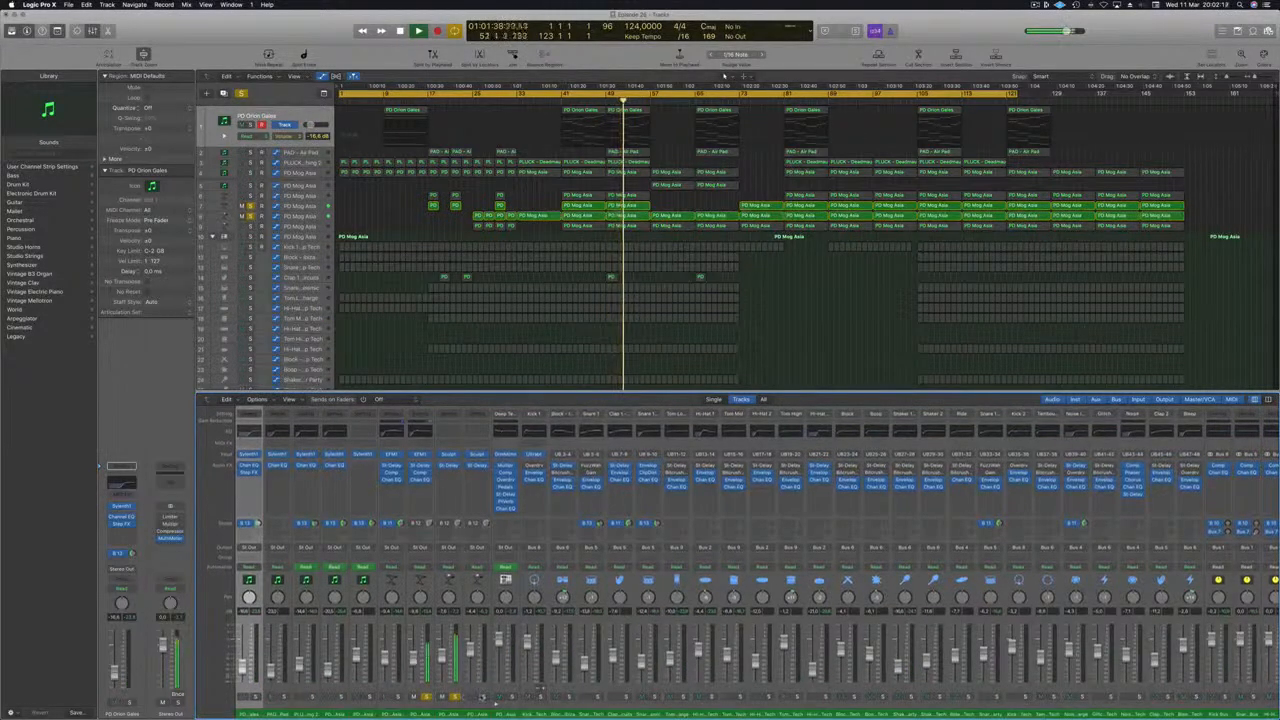
left_click(484, 697)
left_click(511, 697)
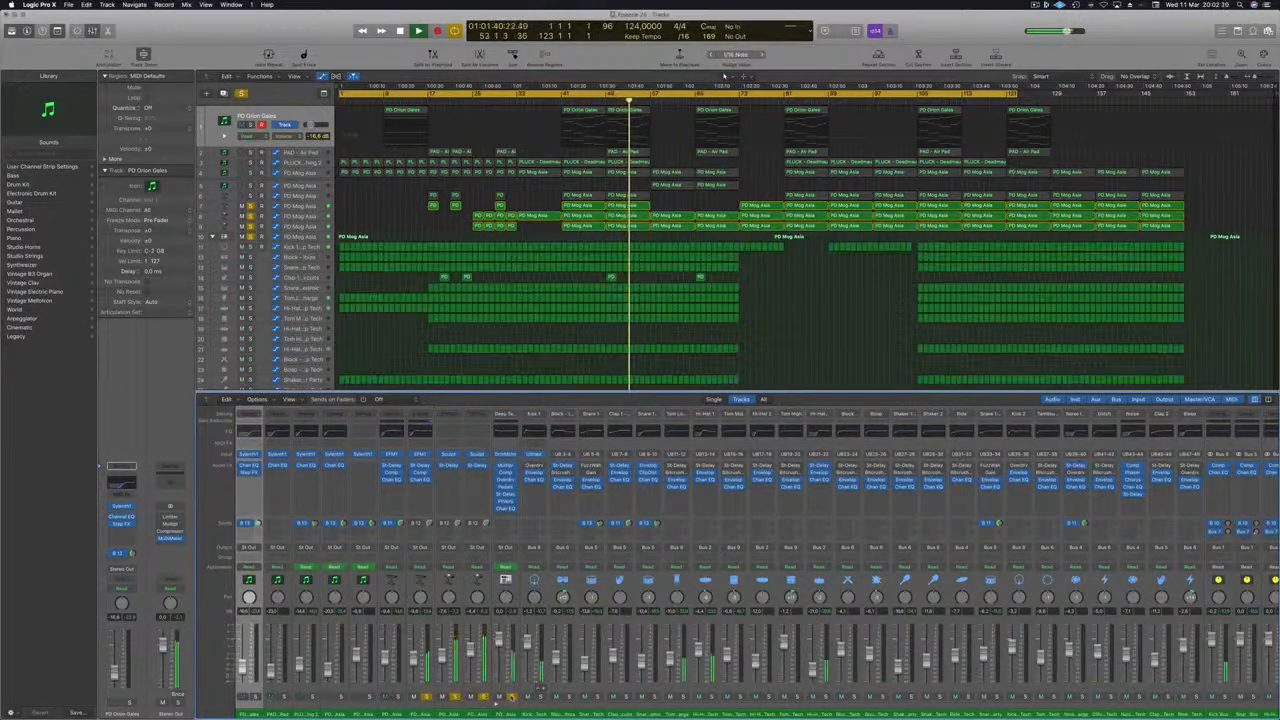
left_click(511, 697)
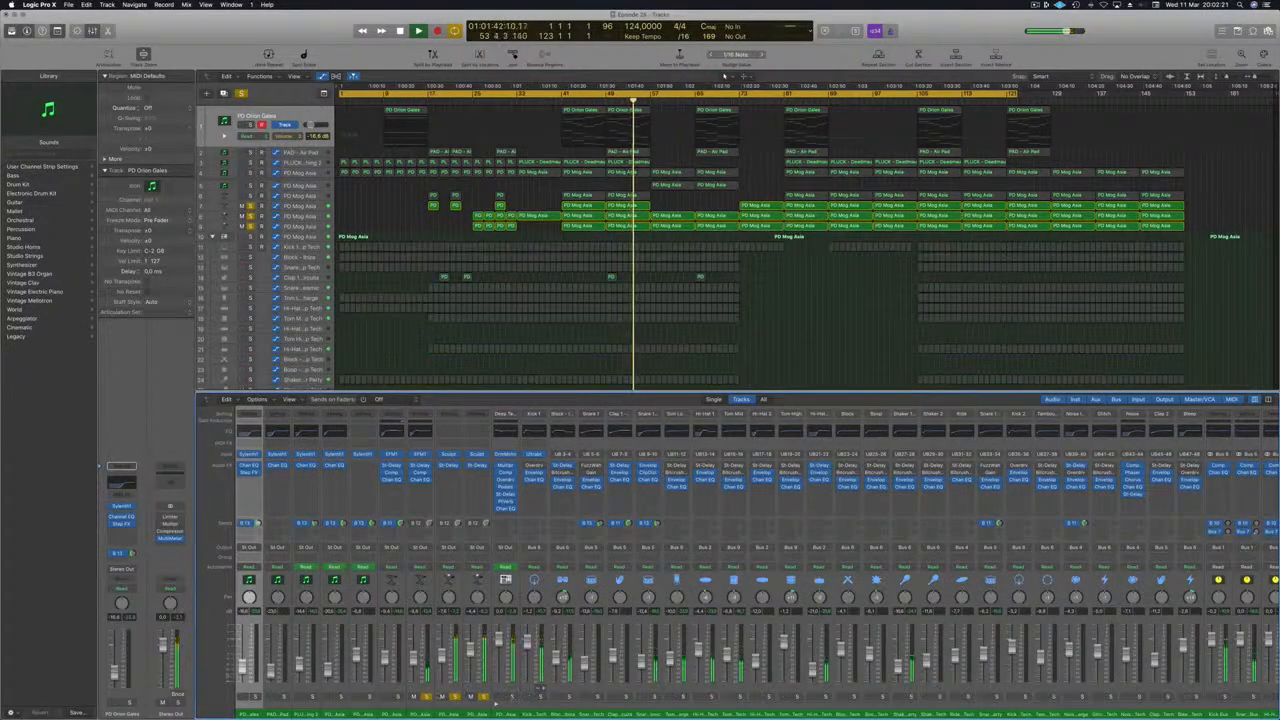
left_click(398, 697)
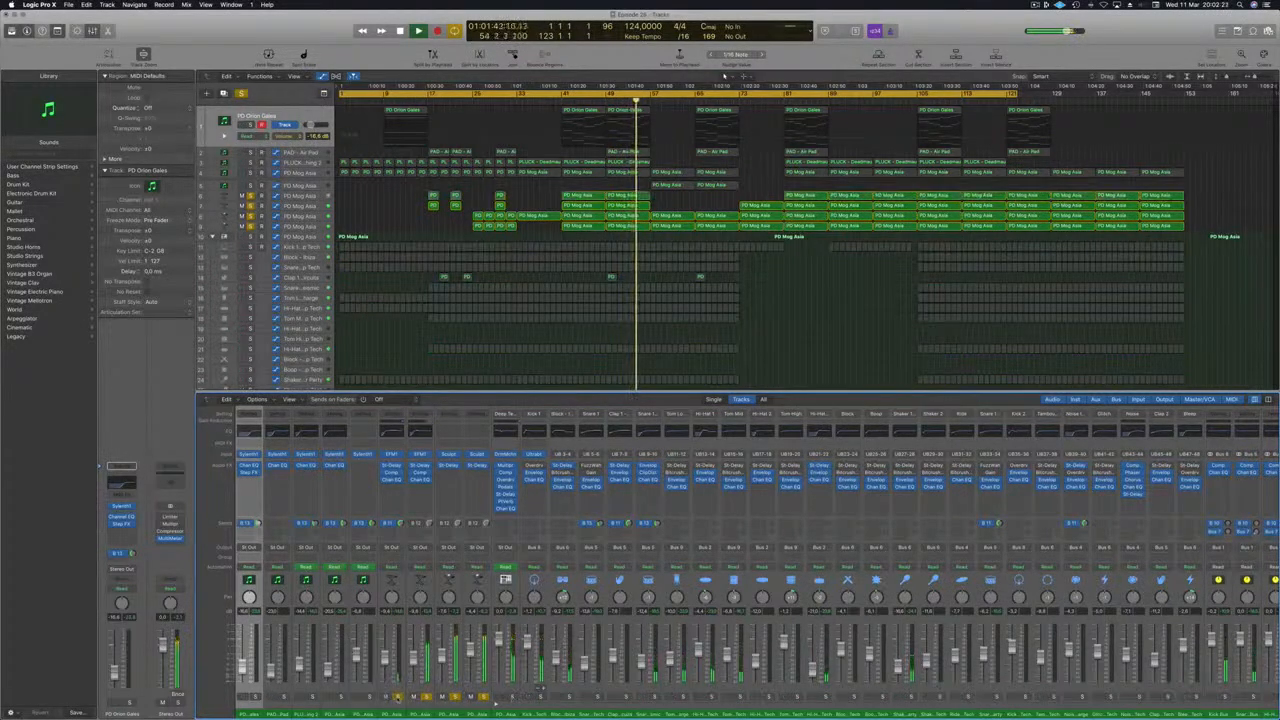
left_click(368, 697)
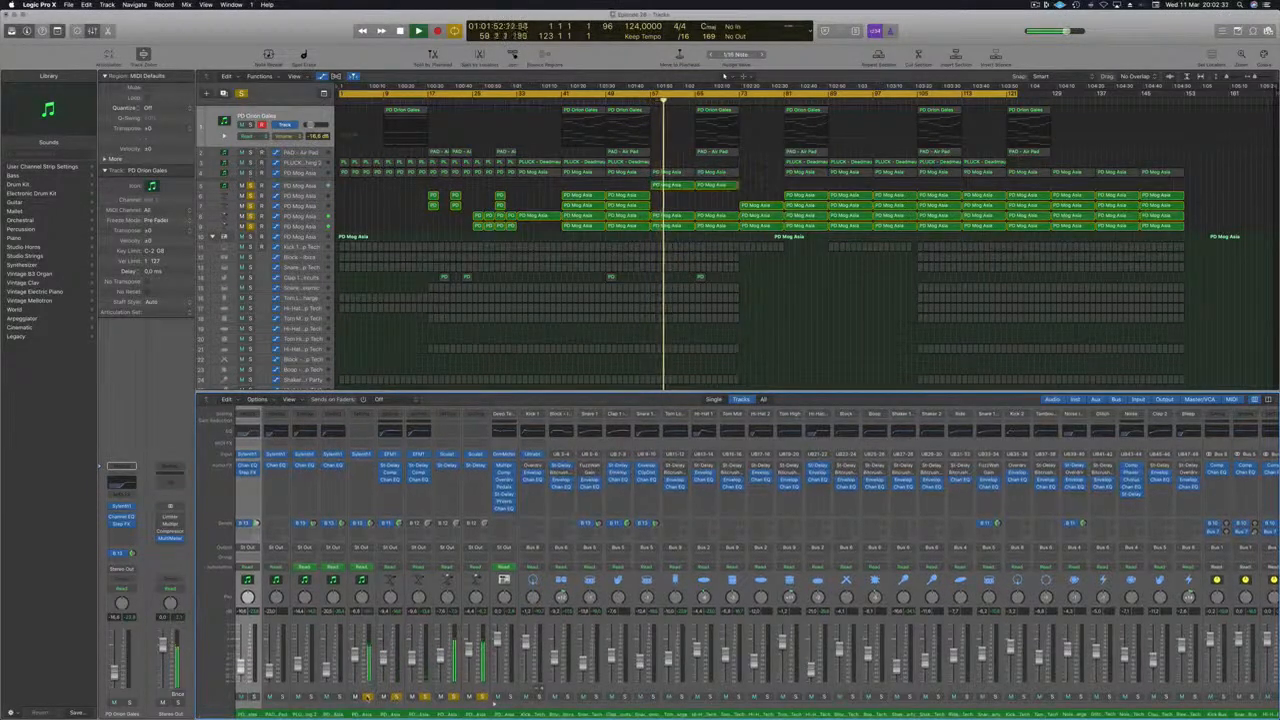
left_click(242, 94)
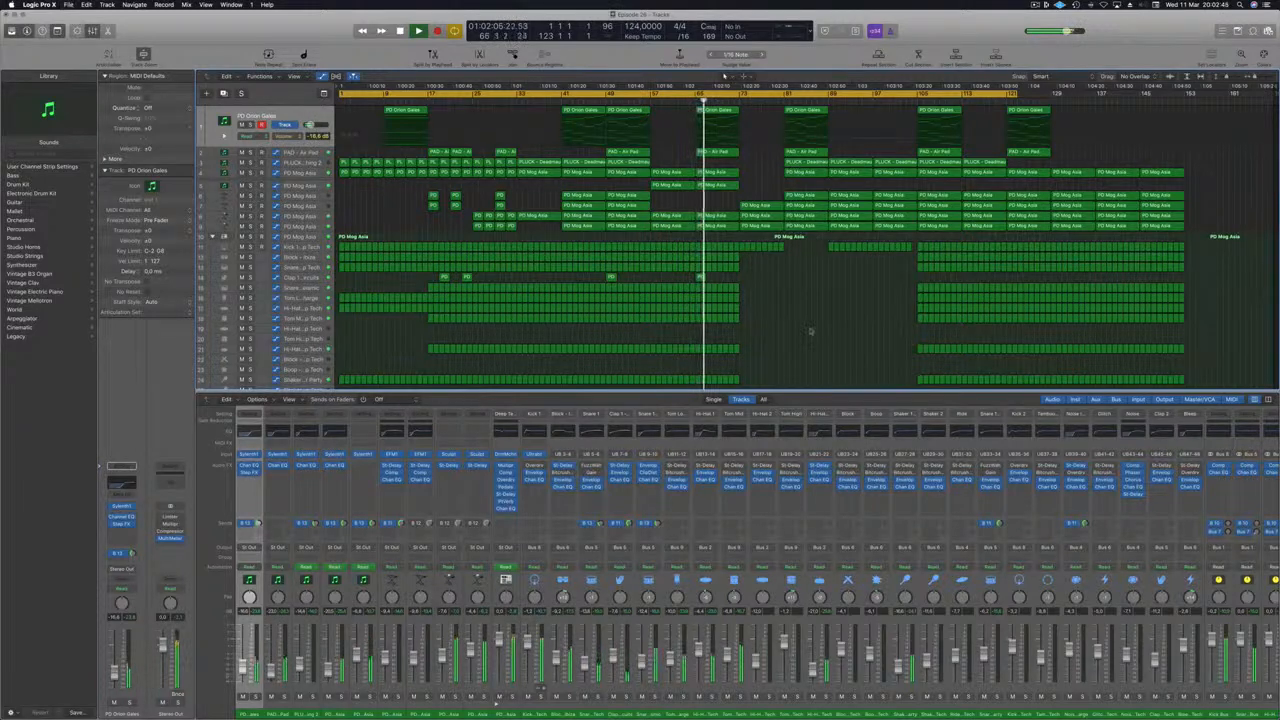
key("x")
Adjust the first band's threshold in the Multipressor on the Deep Tech drum kit track while playing from around bar 40.
key("super+Right")
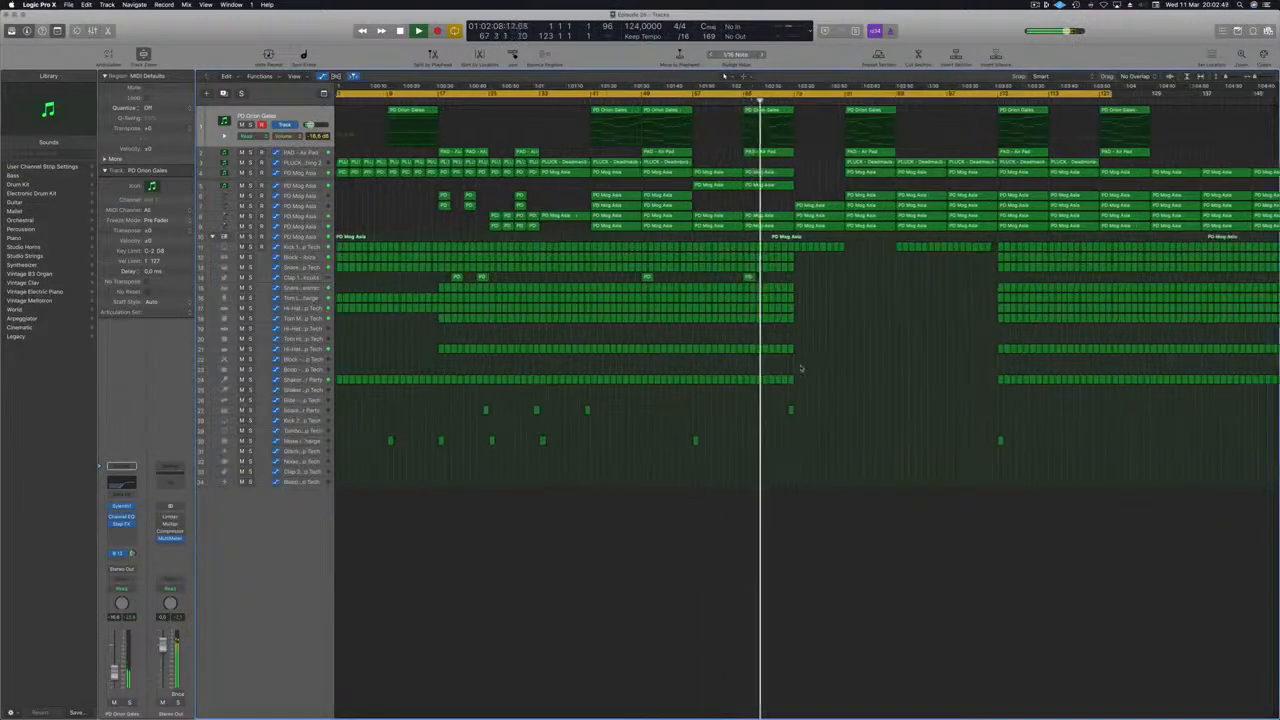
scroll(800, 366, "down", 2)
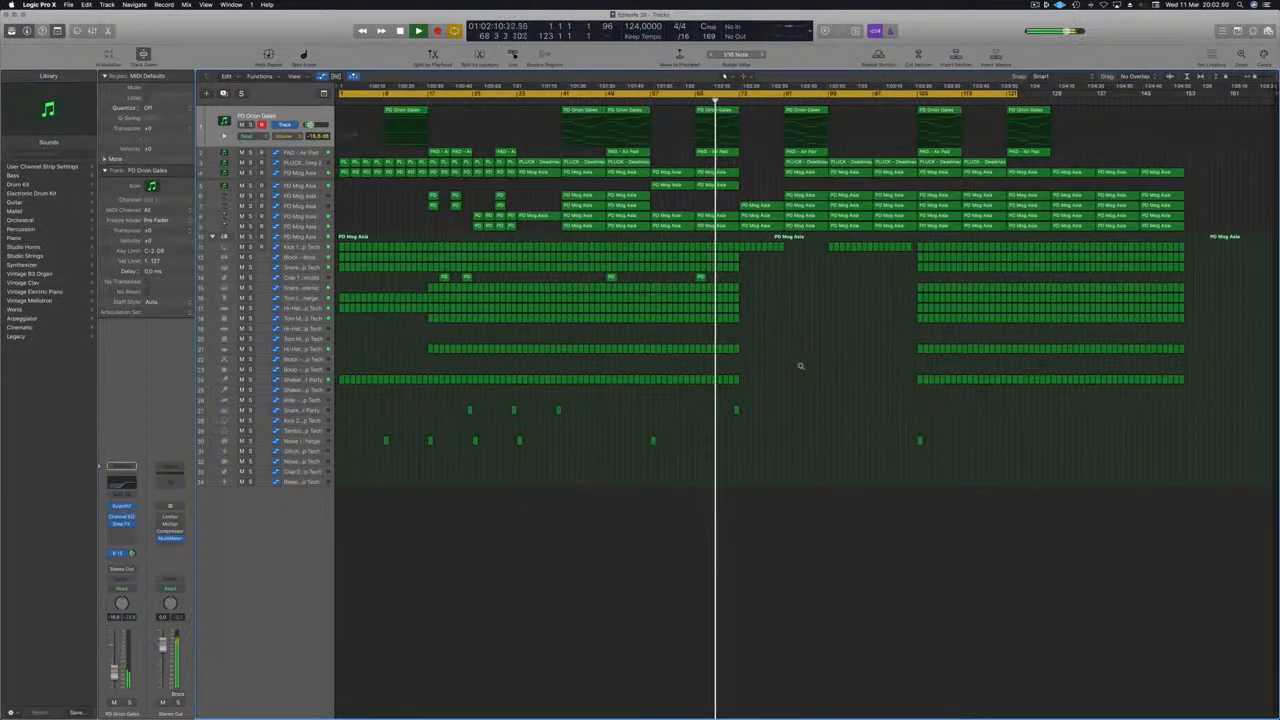
left_click(302, 237)
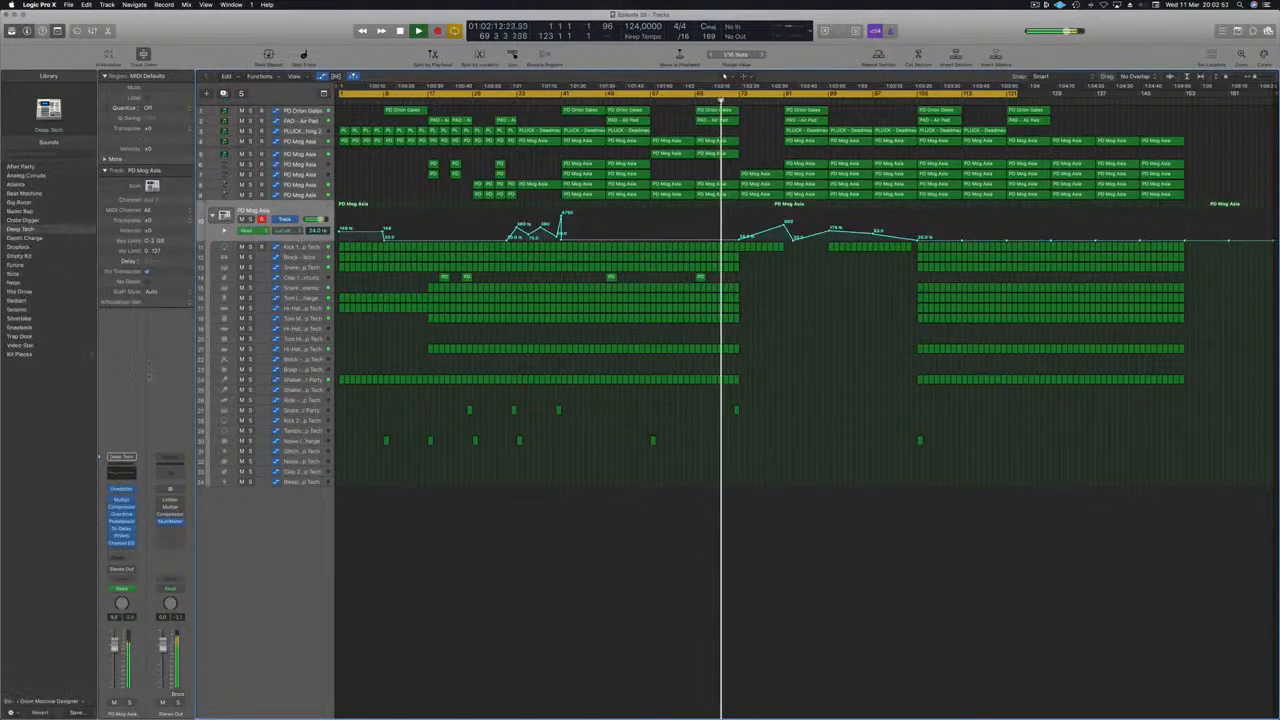
left_click(121, 499)
left_click_drag(209, 33, 785, 328)
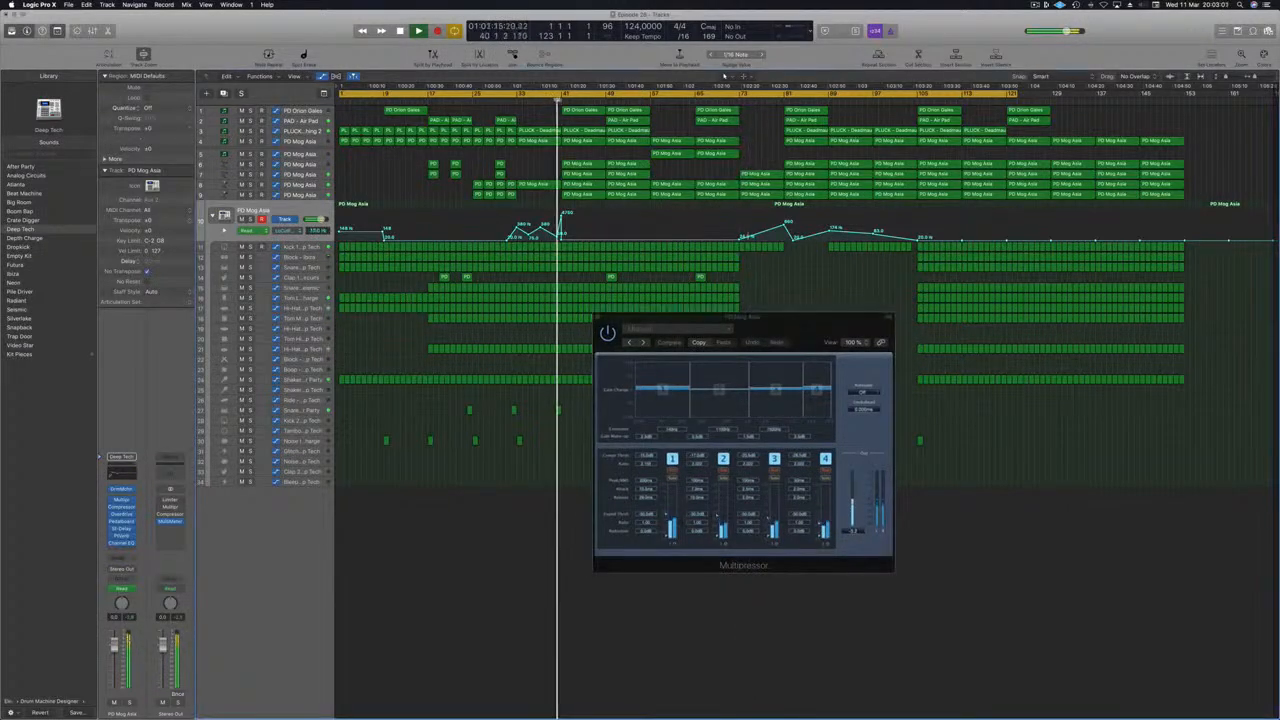
left_click_drag(760, 316, 700, 246)
mouse_move(609, 447)
left_mouse_down()
mouse_move(609, 465)
mouse_move(612, 451)
left_mouse_up()
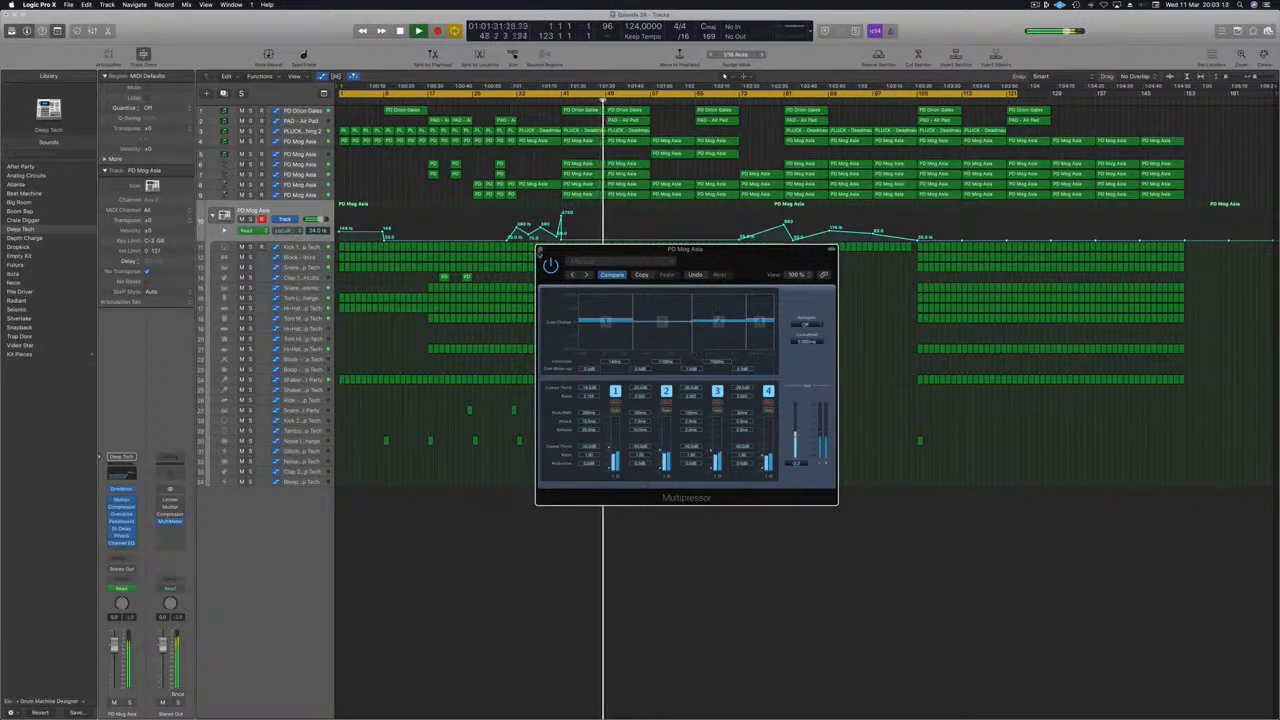
left_click(541, 250)
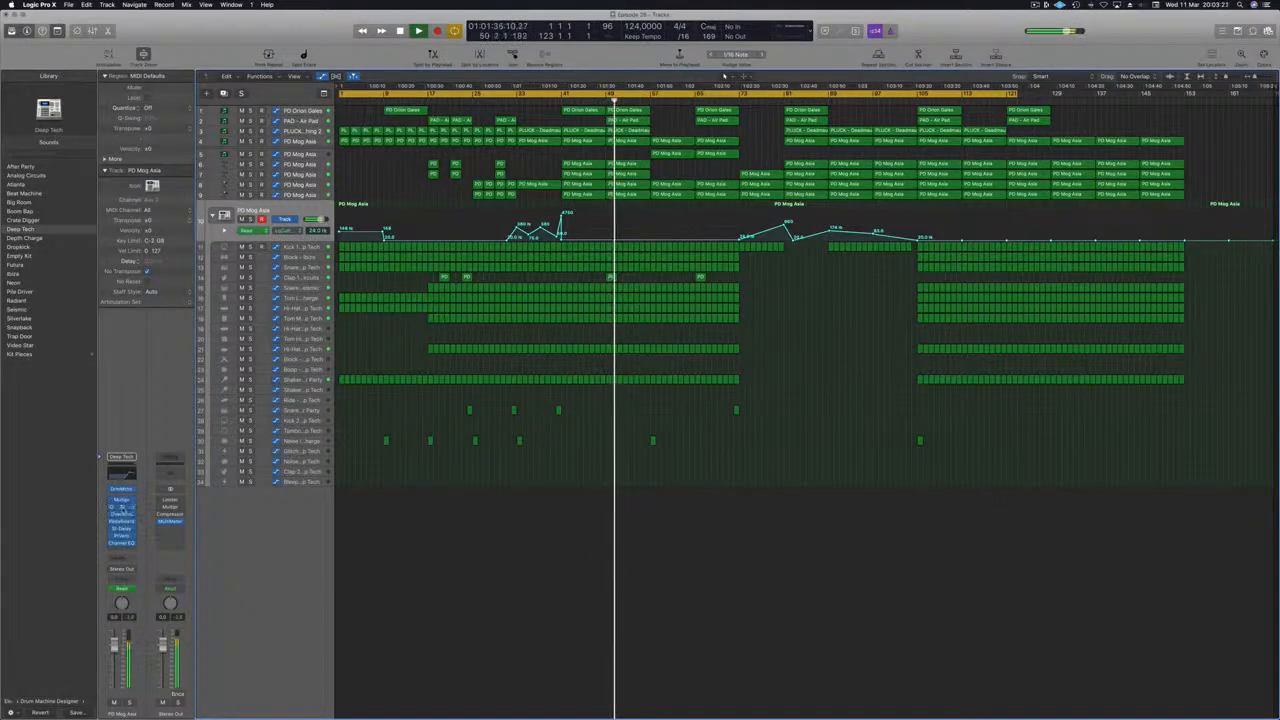
Adjust the threshold of the drum kit track's Compressor and lower the track's volume to -0.4 dB, playing from bar 40.
left_click(120, 507)
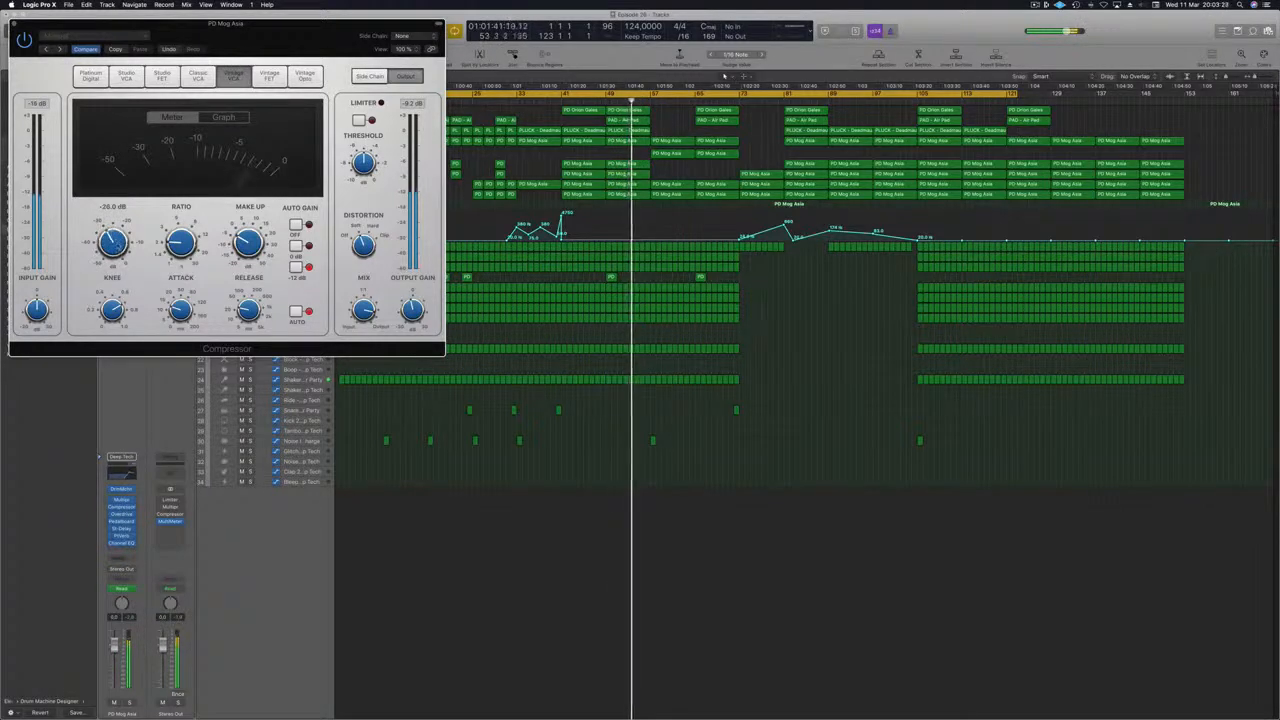
left_click_drag(345, 52, 720, 285)
key("space")
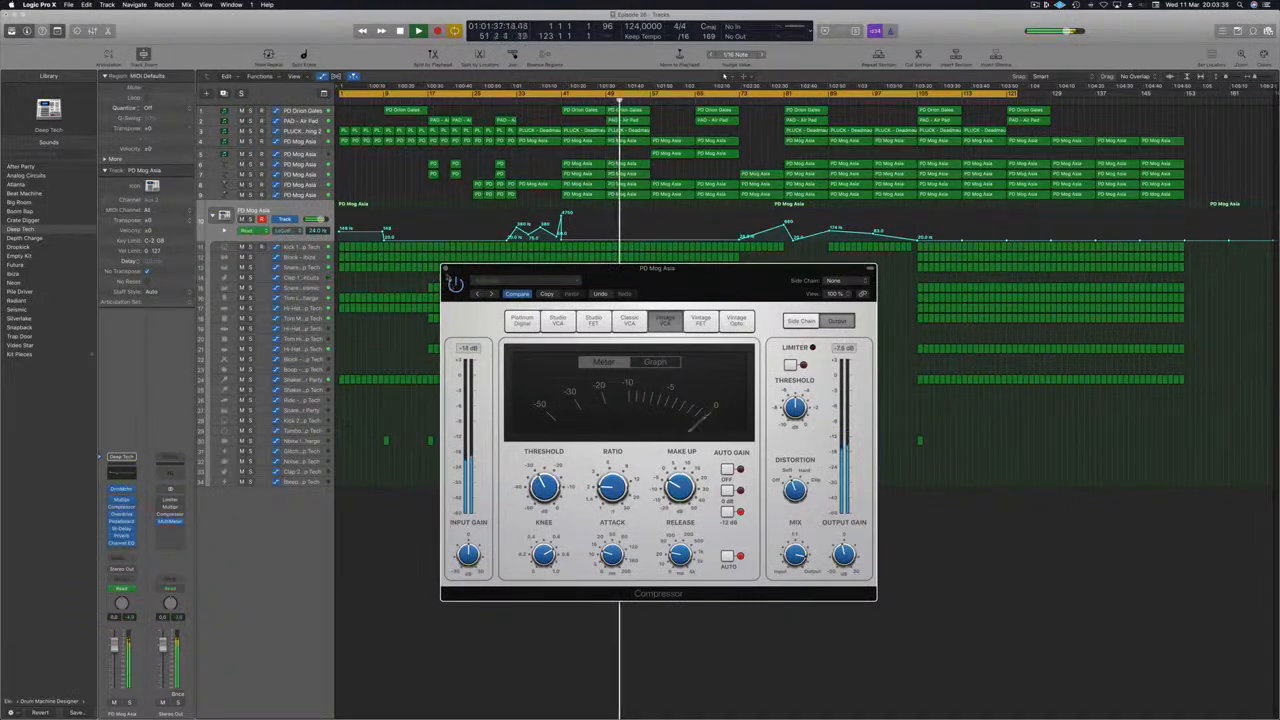
left_click(448, 270)
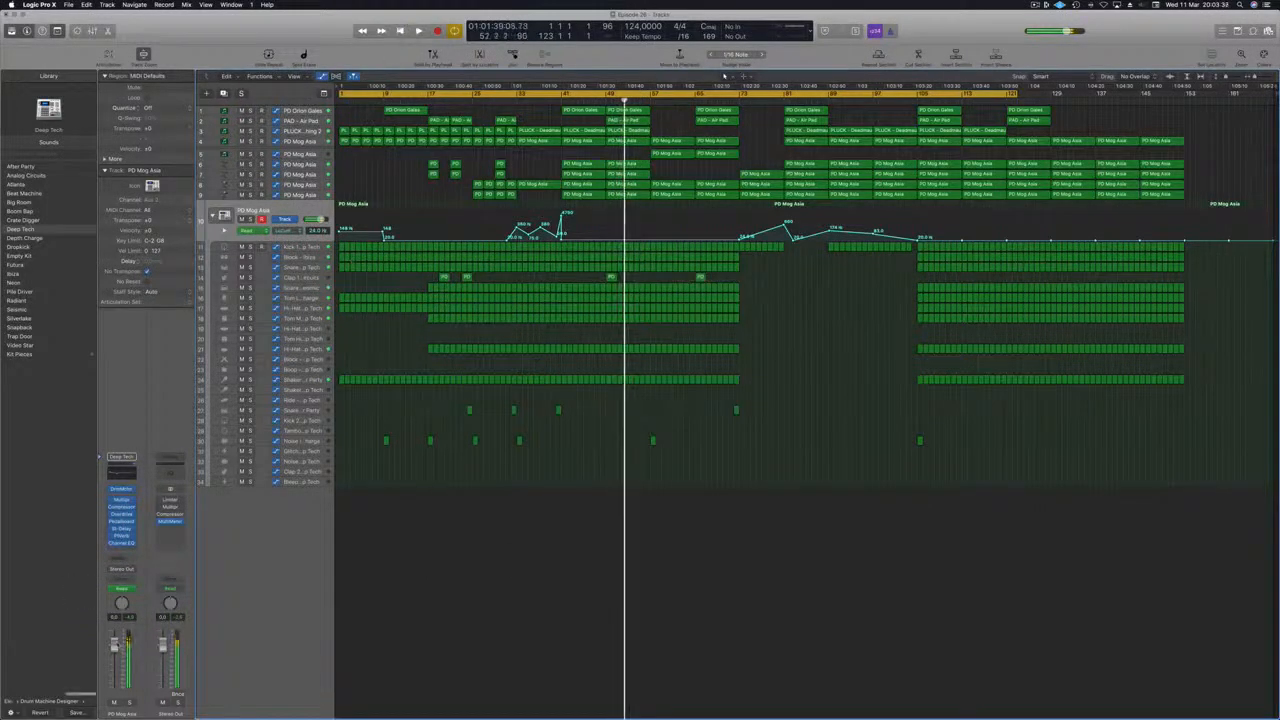
key("Return")
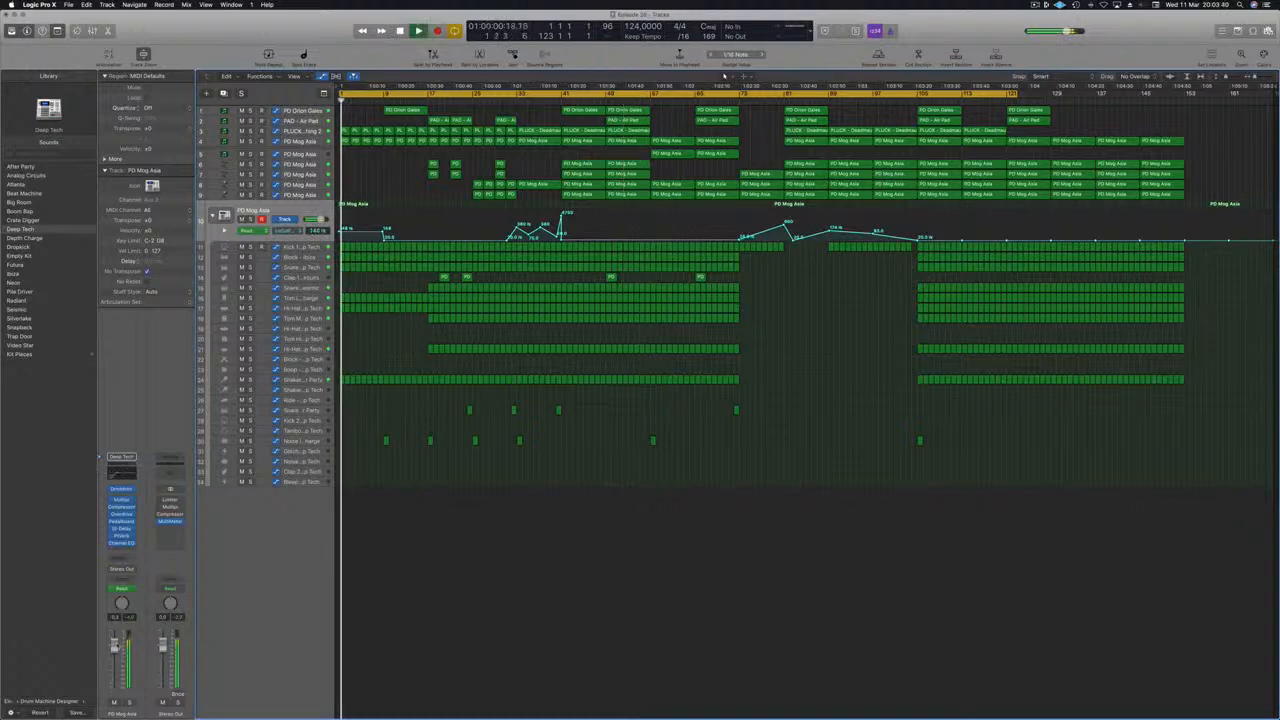
left_click(555, 99)
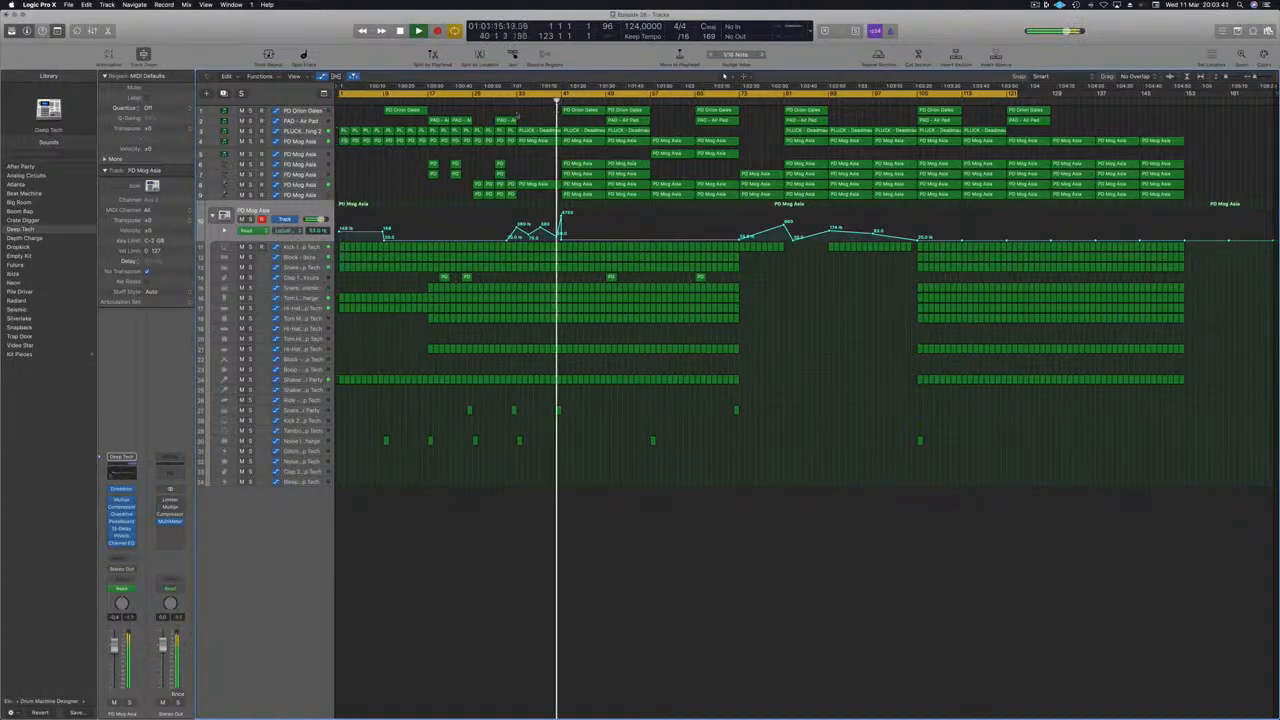
Set the cycle to bars 41 to 57, shift it to bars 57 to 73 and extend its end to bar 153.
left_click_drag(563, 95, 655, 103)
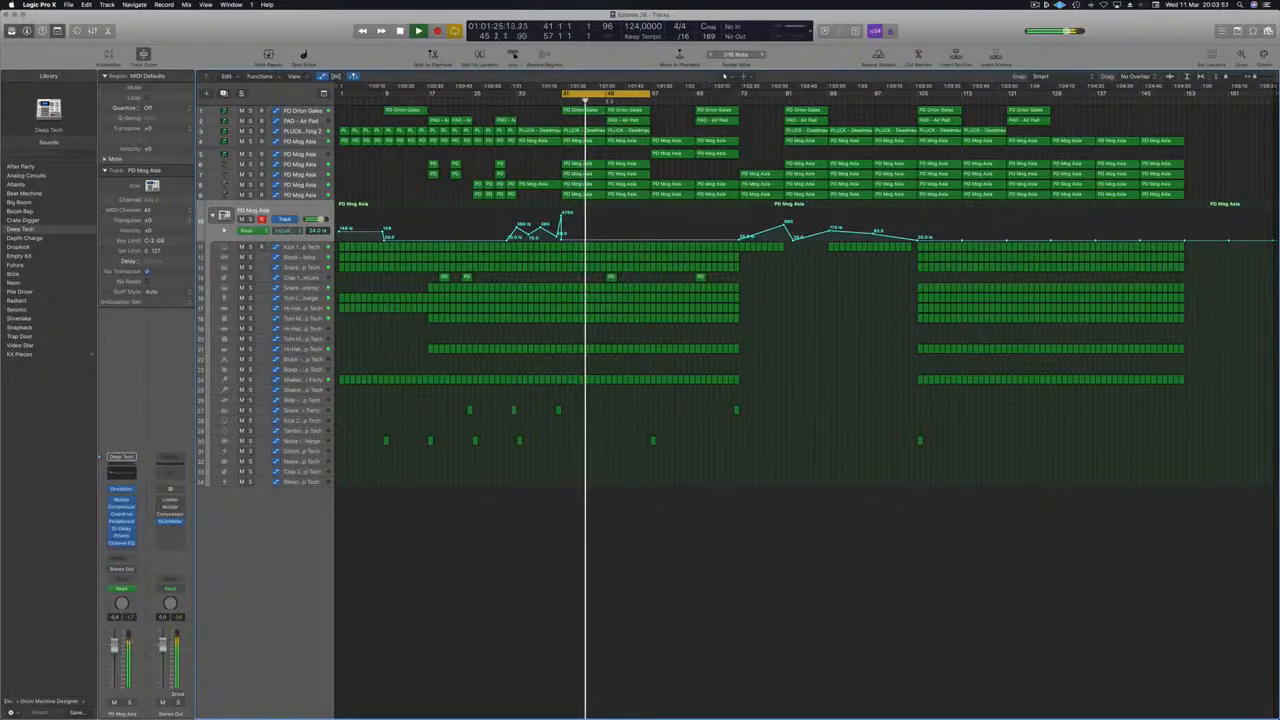
left_click(604, 100)
left_click_drag(623, 94, 710, 96)
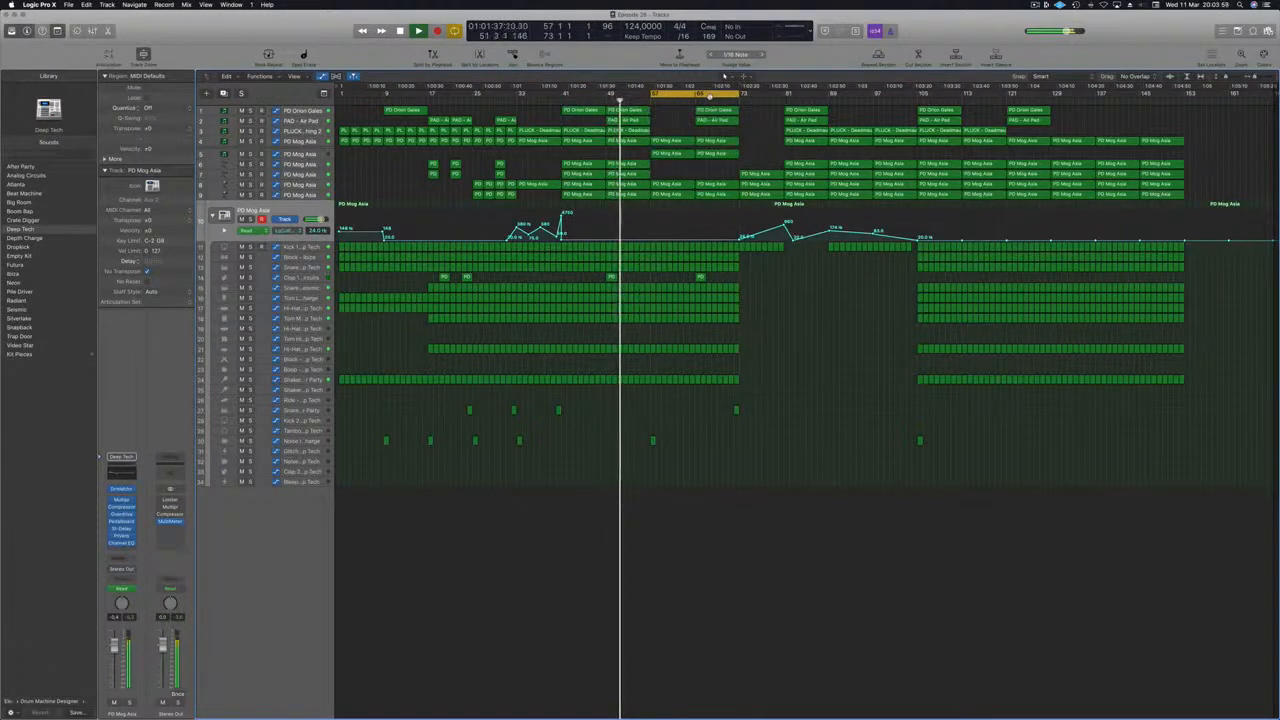
left_click_drag(742, 96, 921, 101)
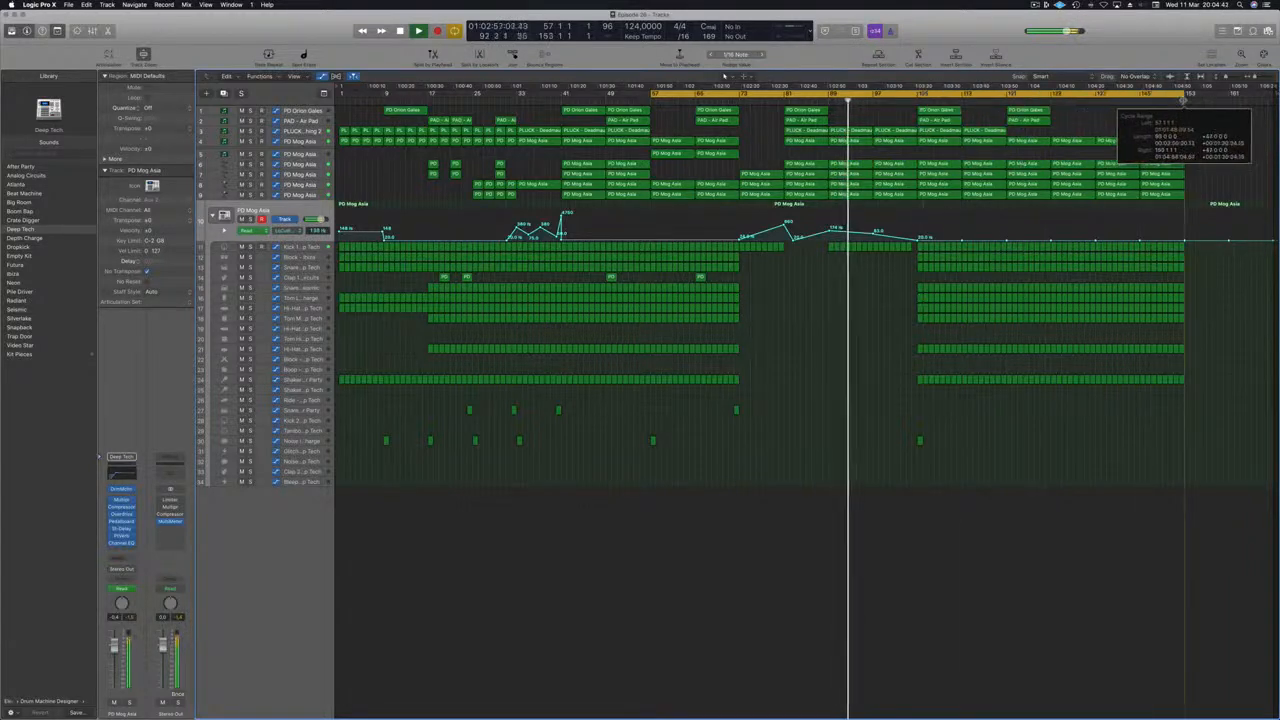
Listen to the final section by playing from about bar 128 and bar 145.
key("space")
key("space")
left_click(1045, 100)
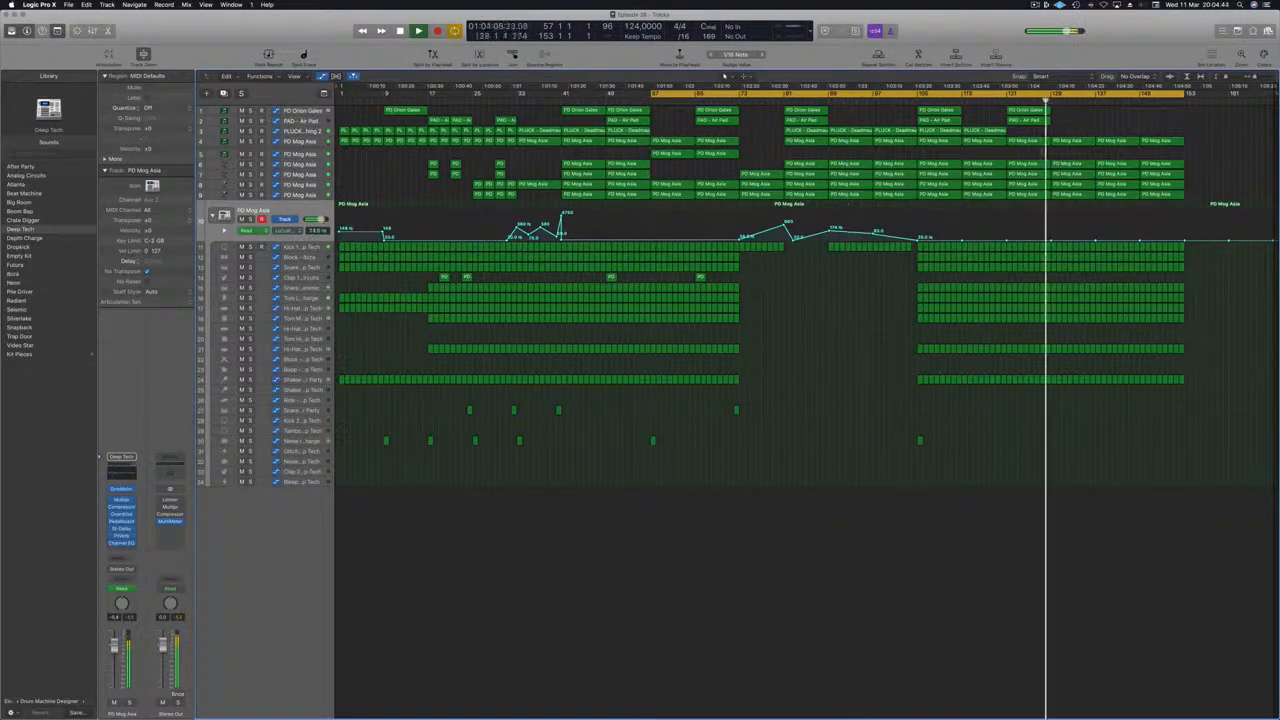
left_click(1141, 101)
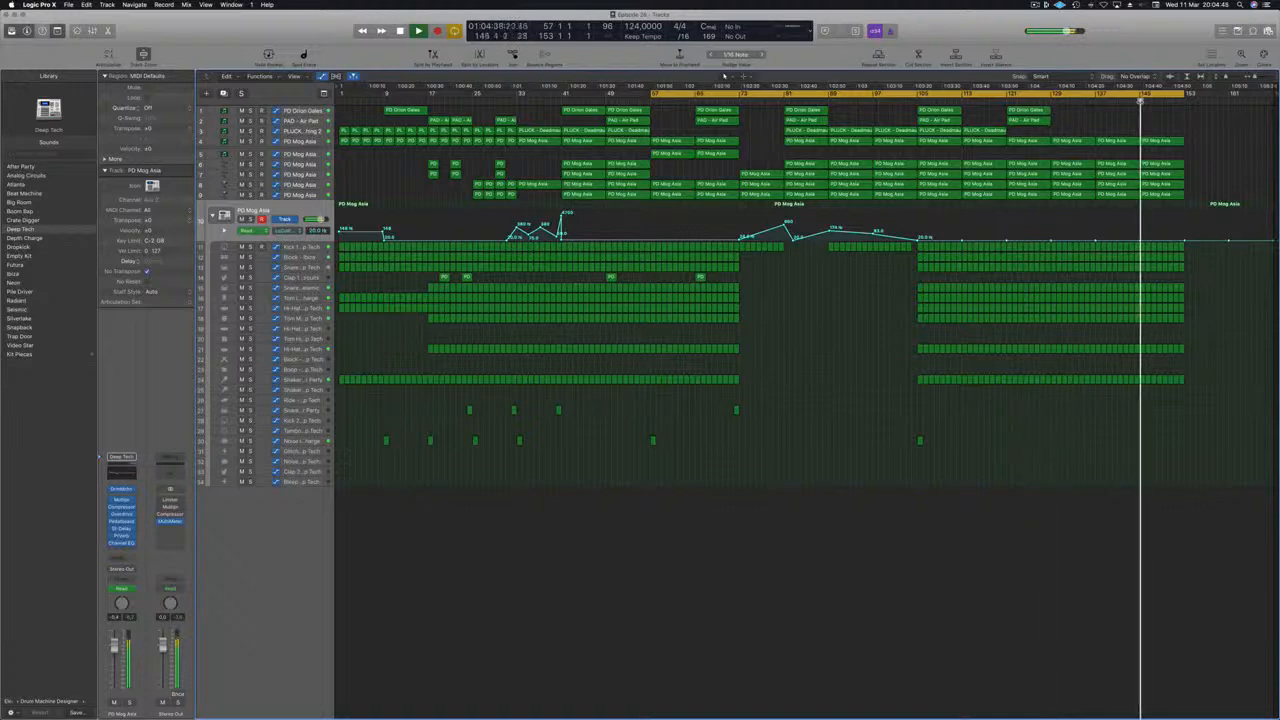
left_click(1045, 100)
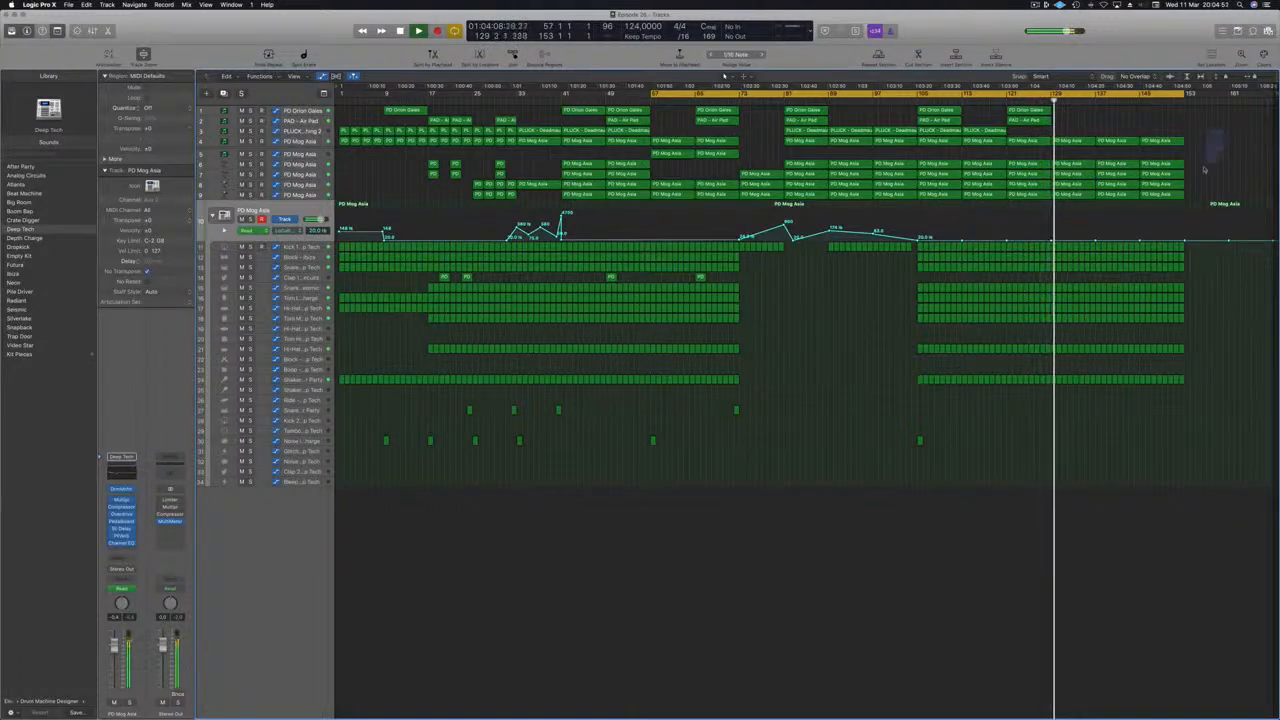
Replace the melodic and bass regions in bars 137 to 153 with copies of those from bars 17 to 33.
left_click_drag(1224, 130, 1128, 196)
key("Delete")
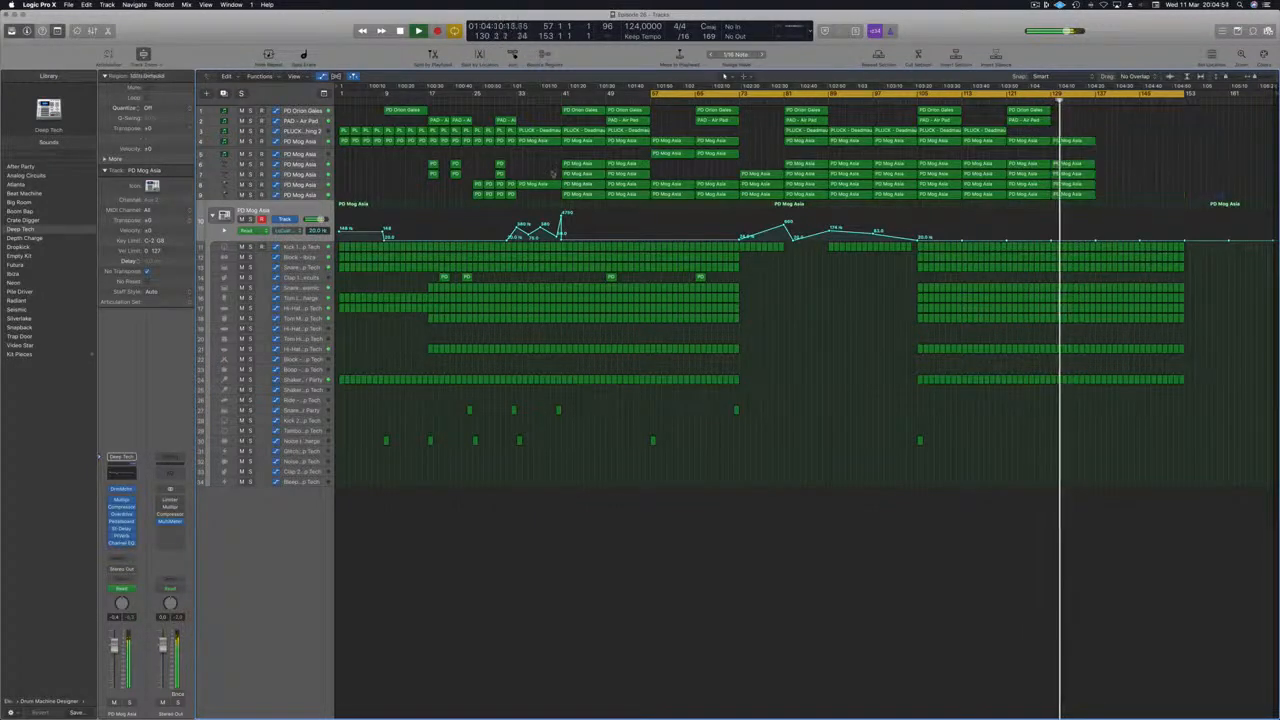
left_click_drag(428, 114, 515, 203)
left_click_drag(443, 121, 1112, 125)
left_click(1075, 120)
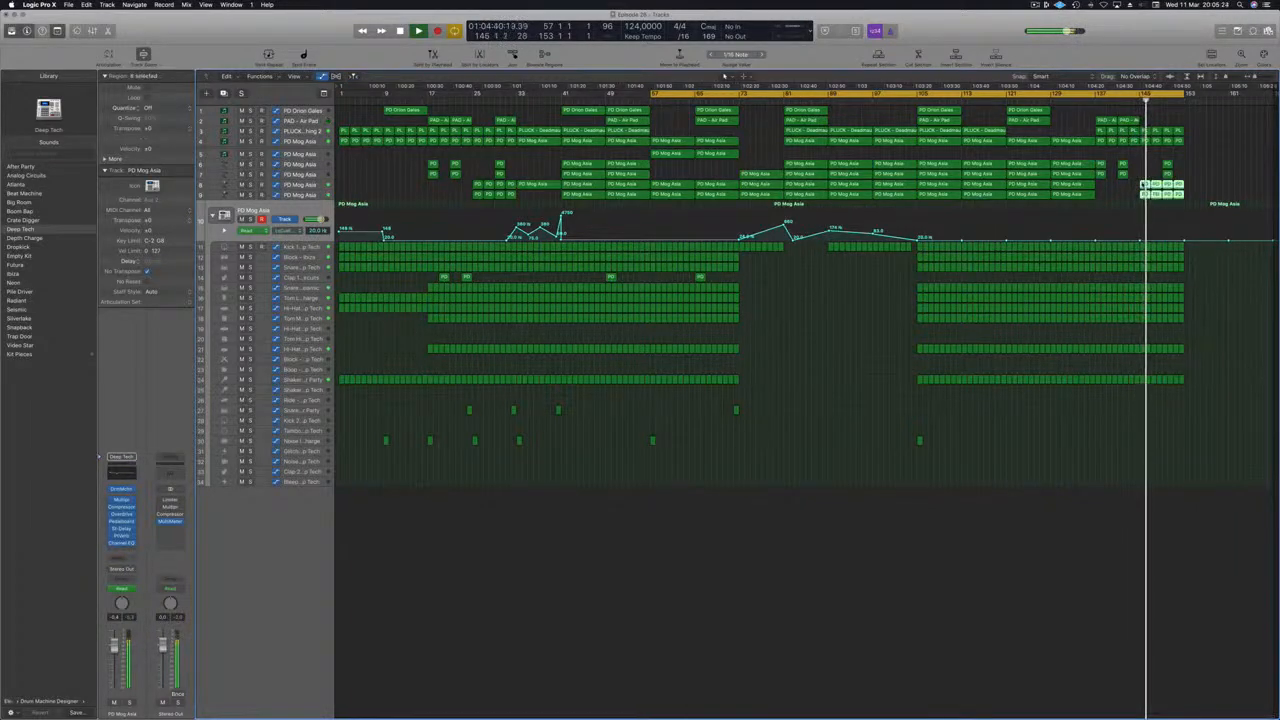
Move the bar 145 regions on tracks 8 and 9 to bar 137 and delete those at bar 149 on tracks 6 and 7.
left_click_drag(1143, 185, 1100, 185)
left_click_drag(1188, 159, 1164, 182)
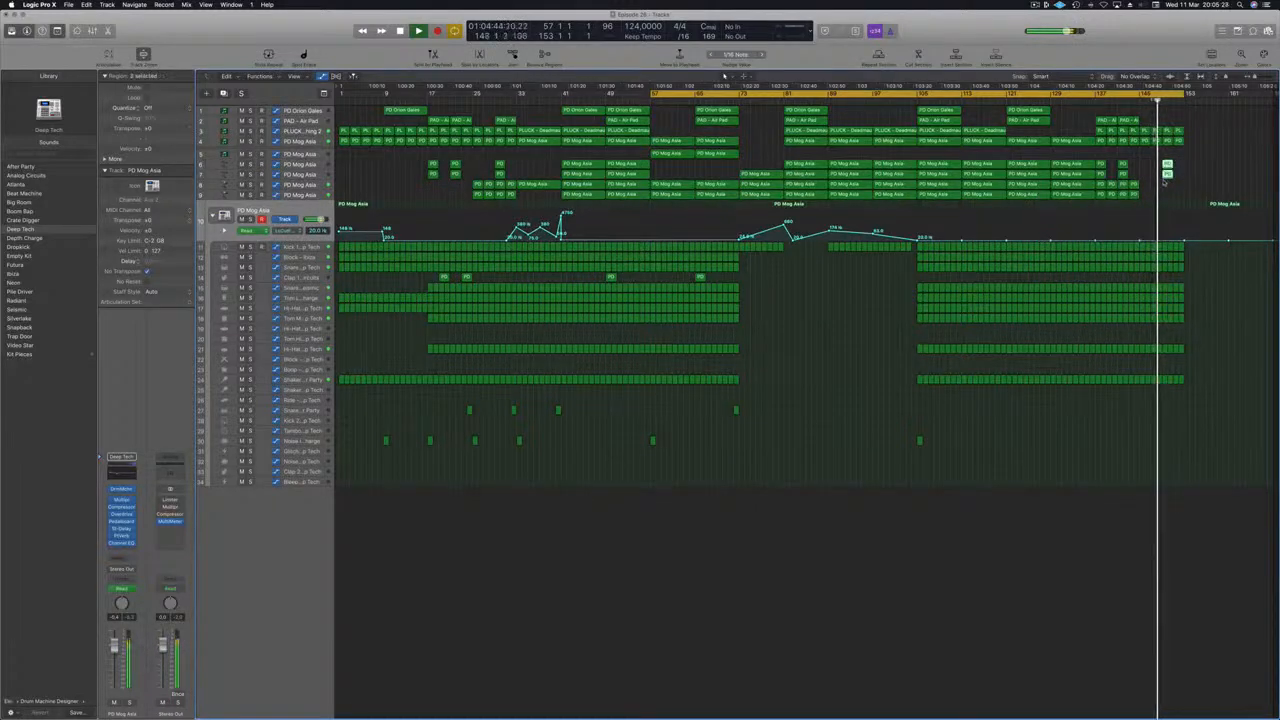
left_click(1137, 103)
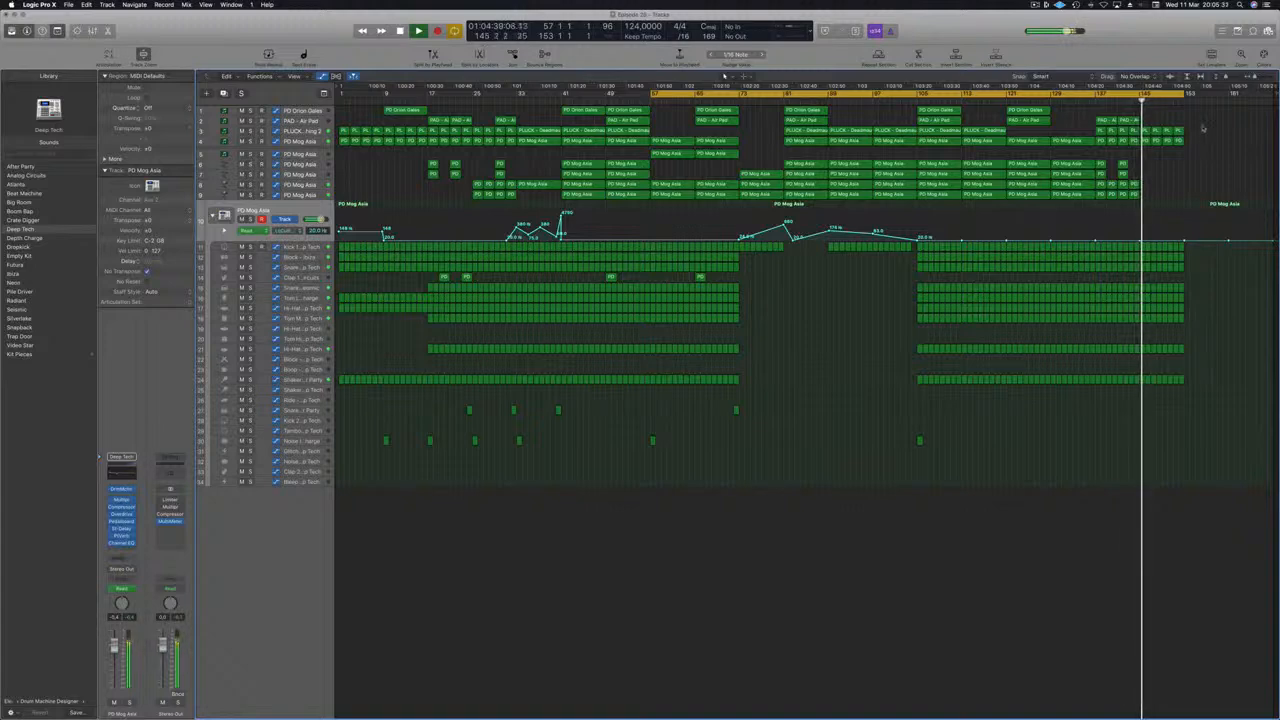
Fade the automation on PD Mog Axis track 4 down from bar 137 to bar 145 and delete its regions after bar 145.
left_click_drag(1179, 141, 1144, 146)
left_click(298, 143)
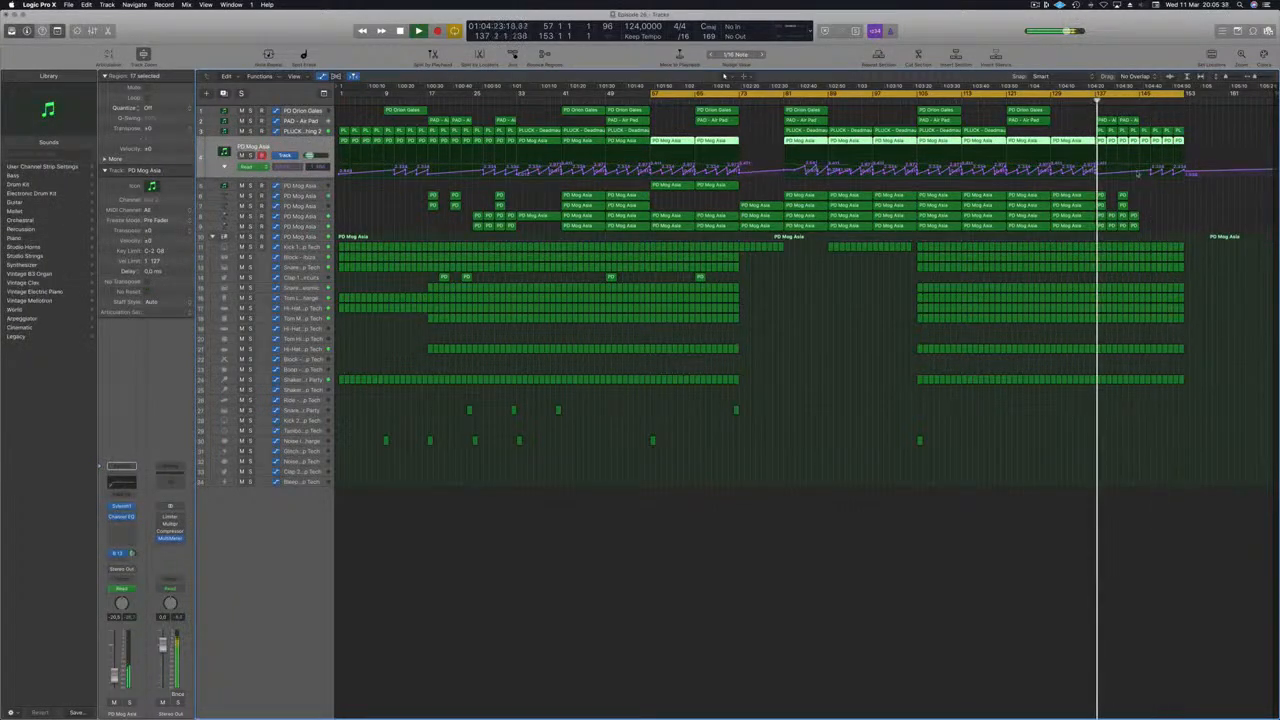
left_click(1140, 182)
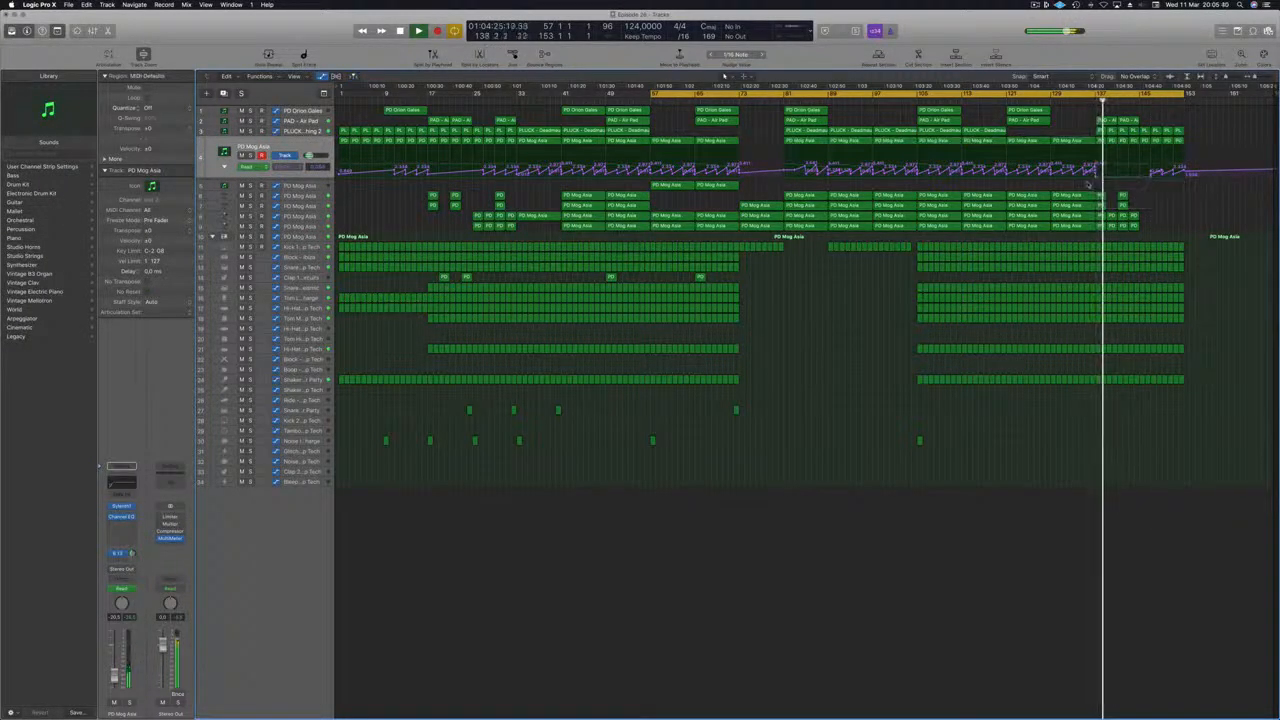
left_click(1096, 177)
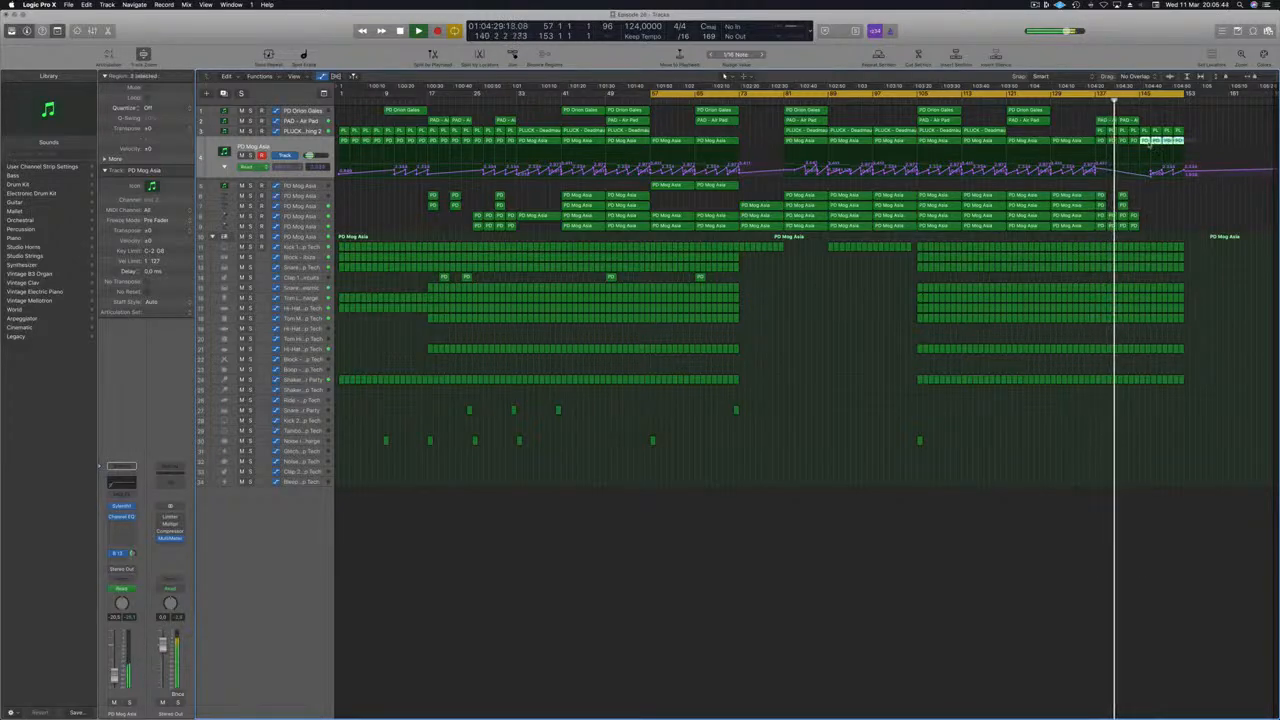
key("Delete")
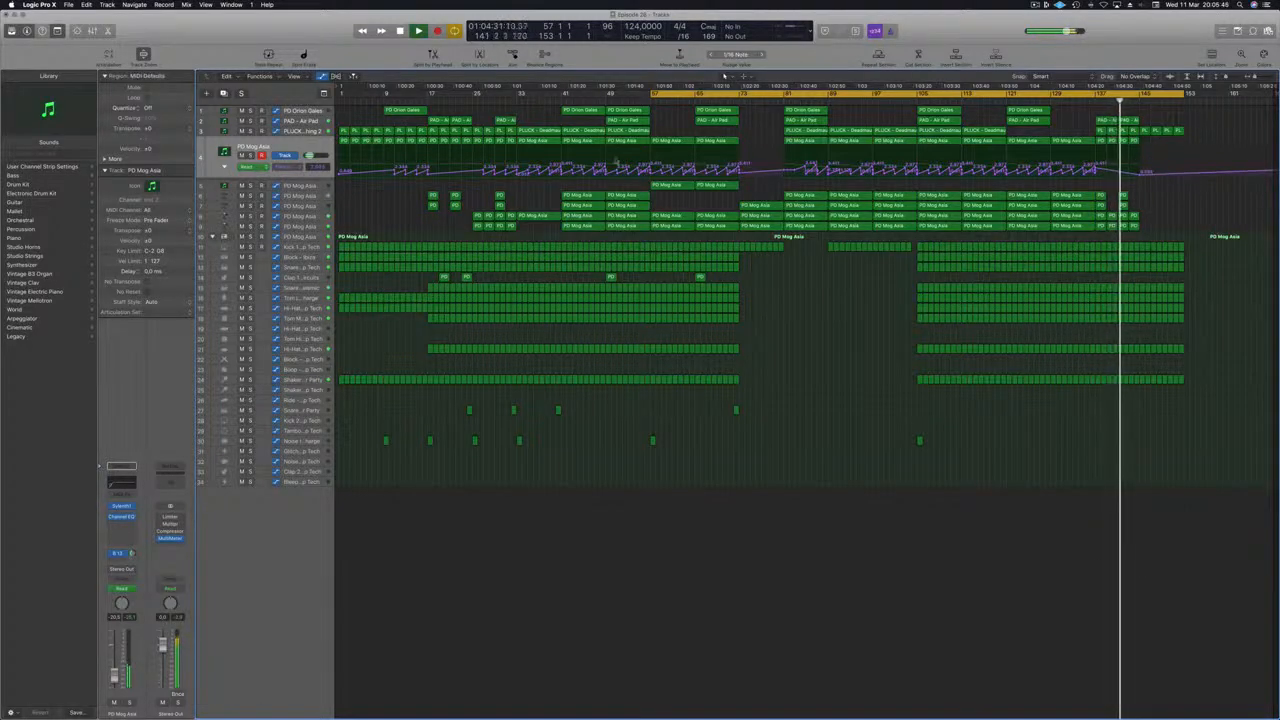
Fade the PLUCK - Deadmau5 Thing 2 track's automation down towards bar 145 and delete its regions from bar 145 onward.
left_click(297, 131)
left_click(251, 145)
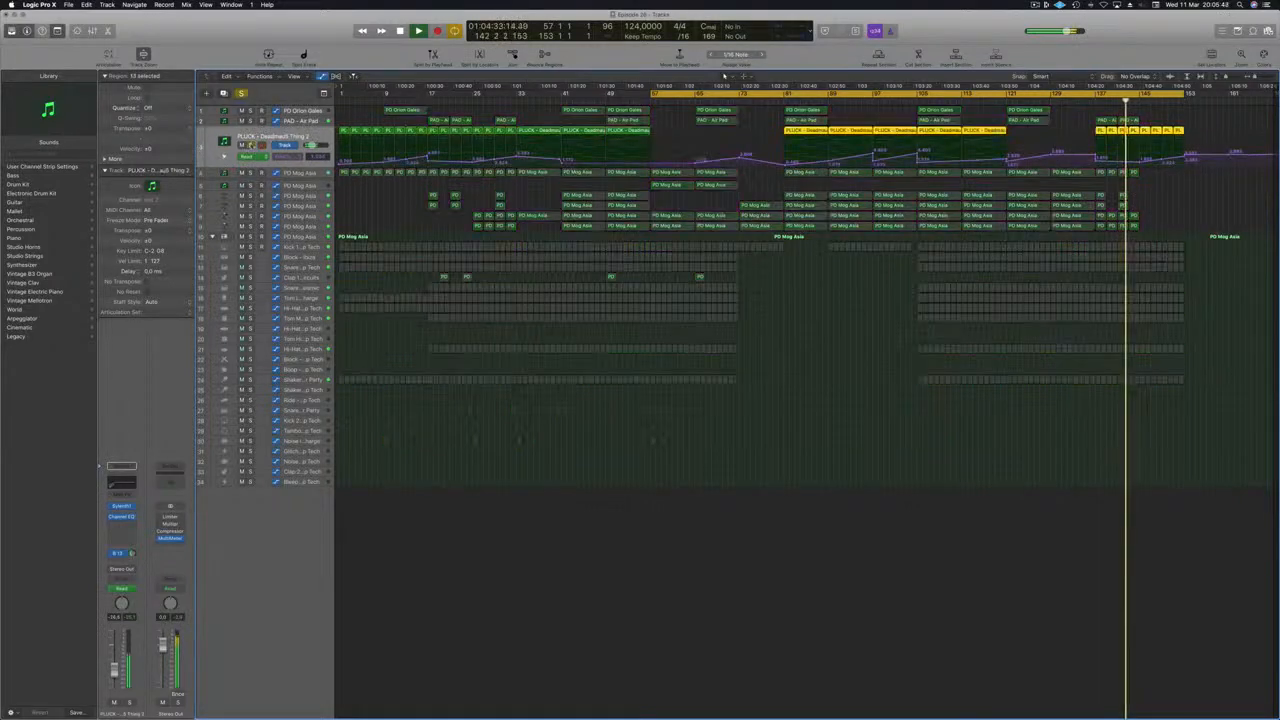
left_click(251, 145)
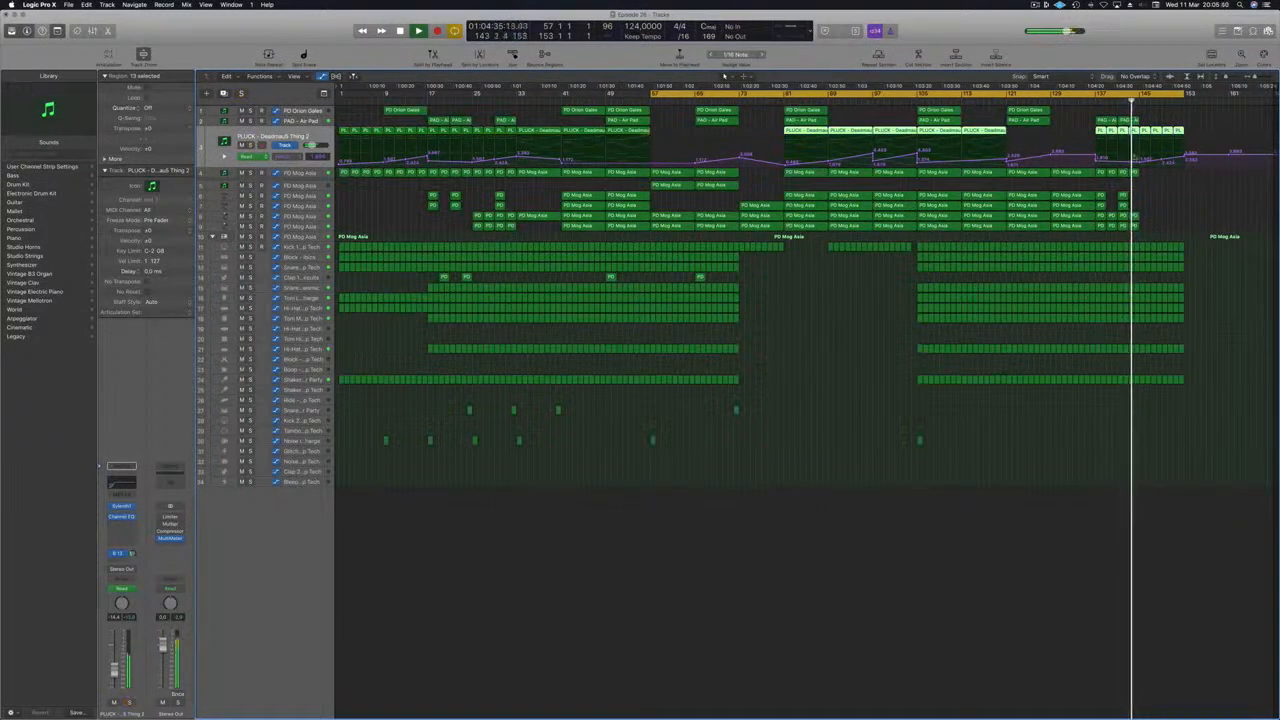
left_click(1141, 163)
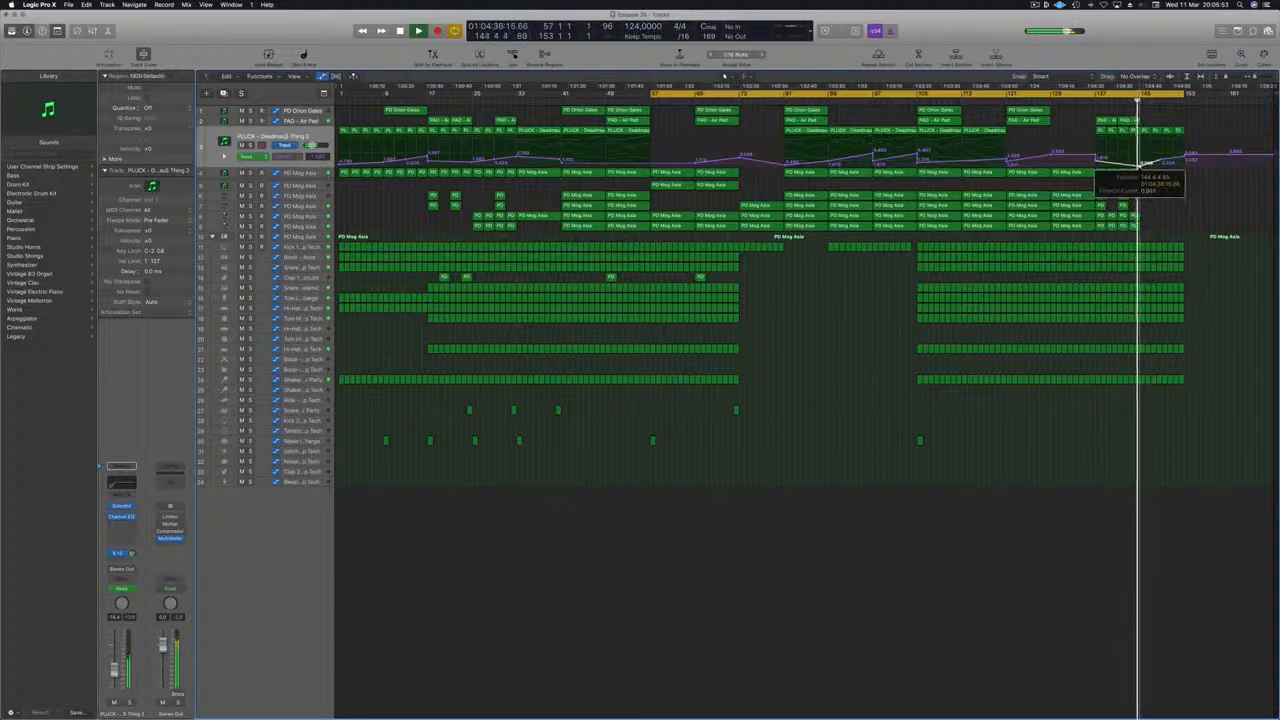
left_click_drag(1204, 132, 1144, 133)
key("Delete")
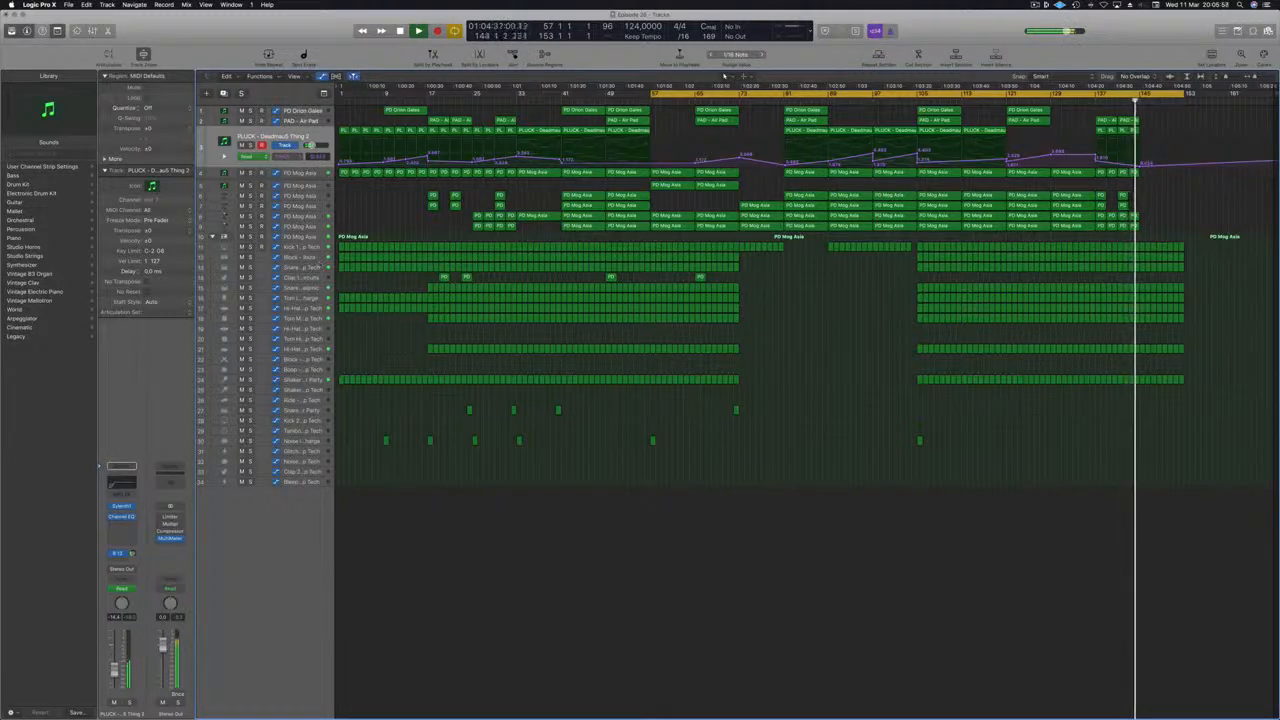
Delete the regions after about bar 144 on the Tom Low - Depth Charge track and on tom track 18.
left_click(222, 297)
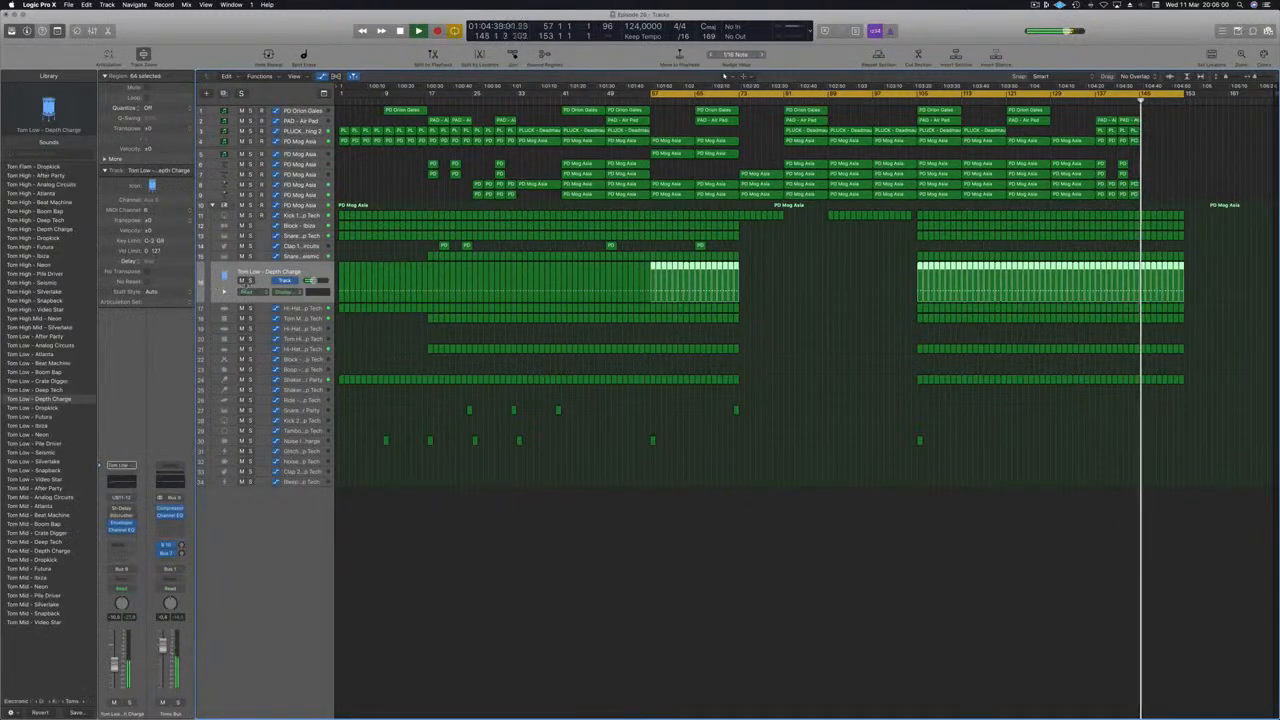
left_click(250, 281)
left_click(250, 281)
left_click_drag(1228, 268, 1137, 275)
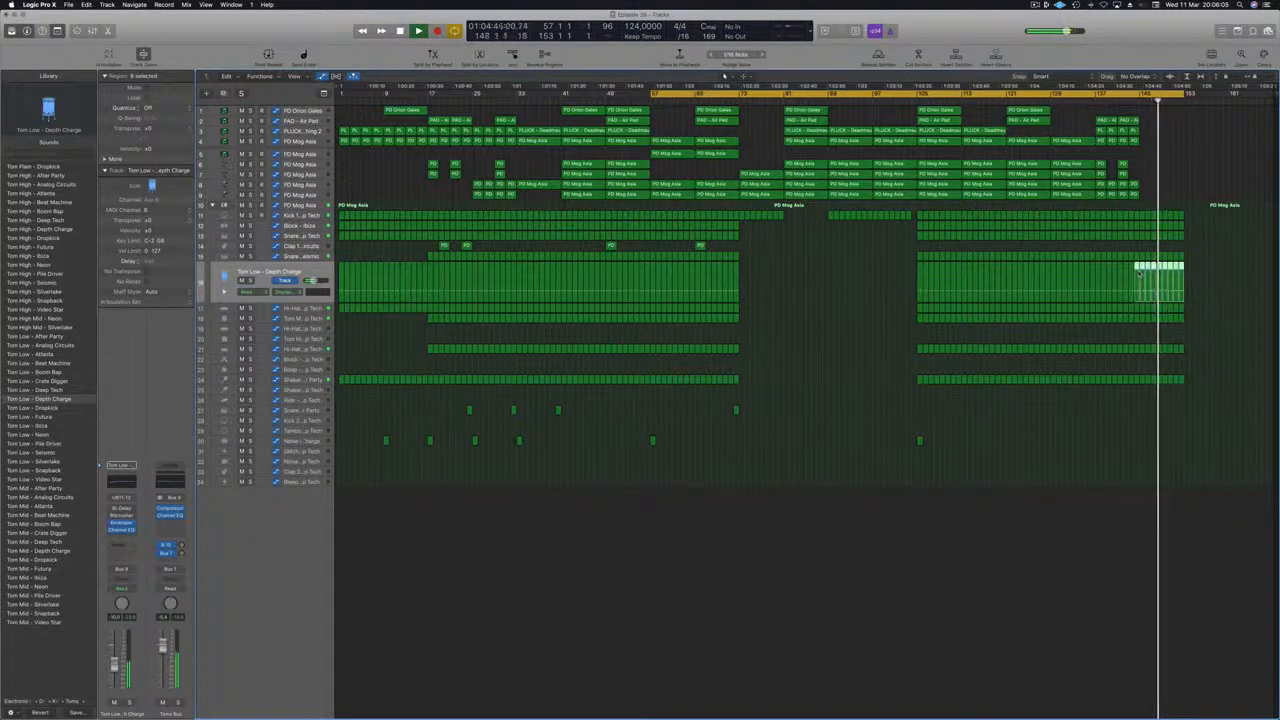
key("Delete")
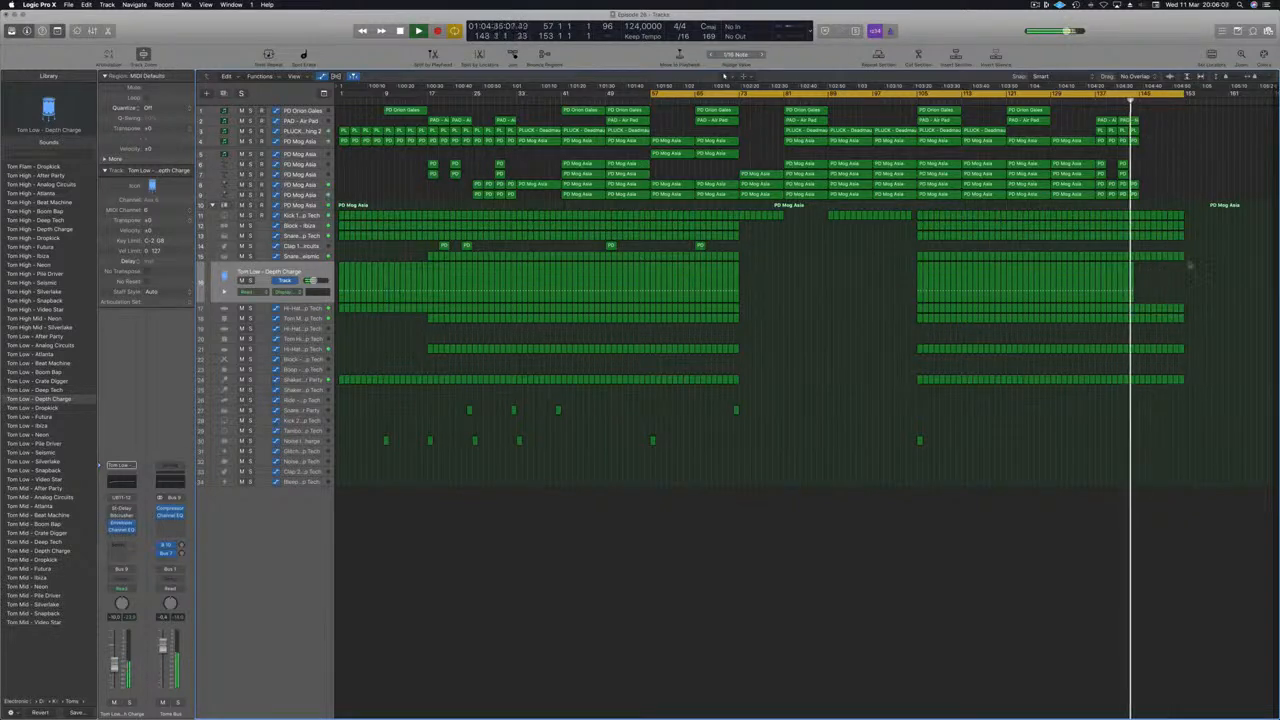
left_click_drag(1209, 320, 1158, 323)
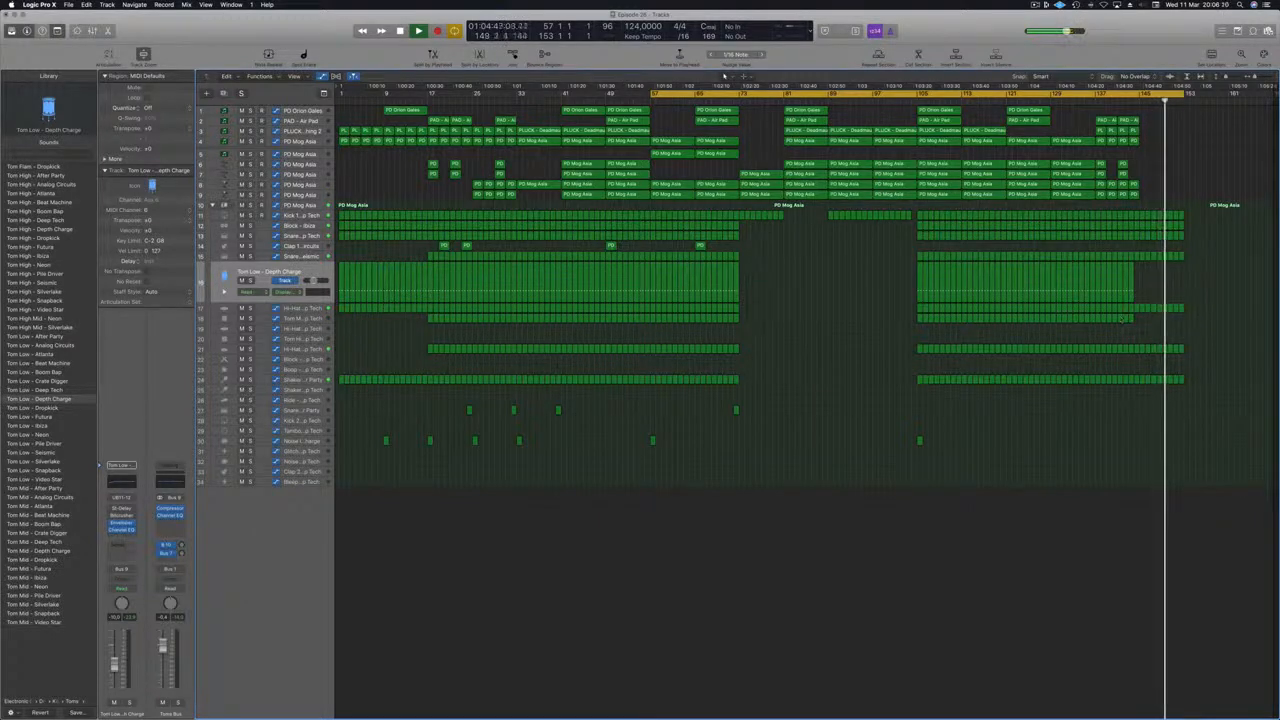
Check the Shaker track in solo and delete the Block - Ibiza regions from bar 145 onward.
left_click(250, 380)
left_click(250, 380)
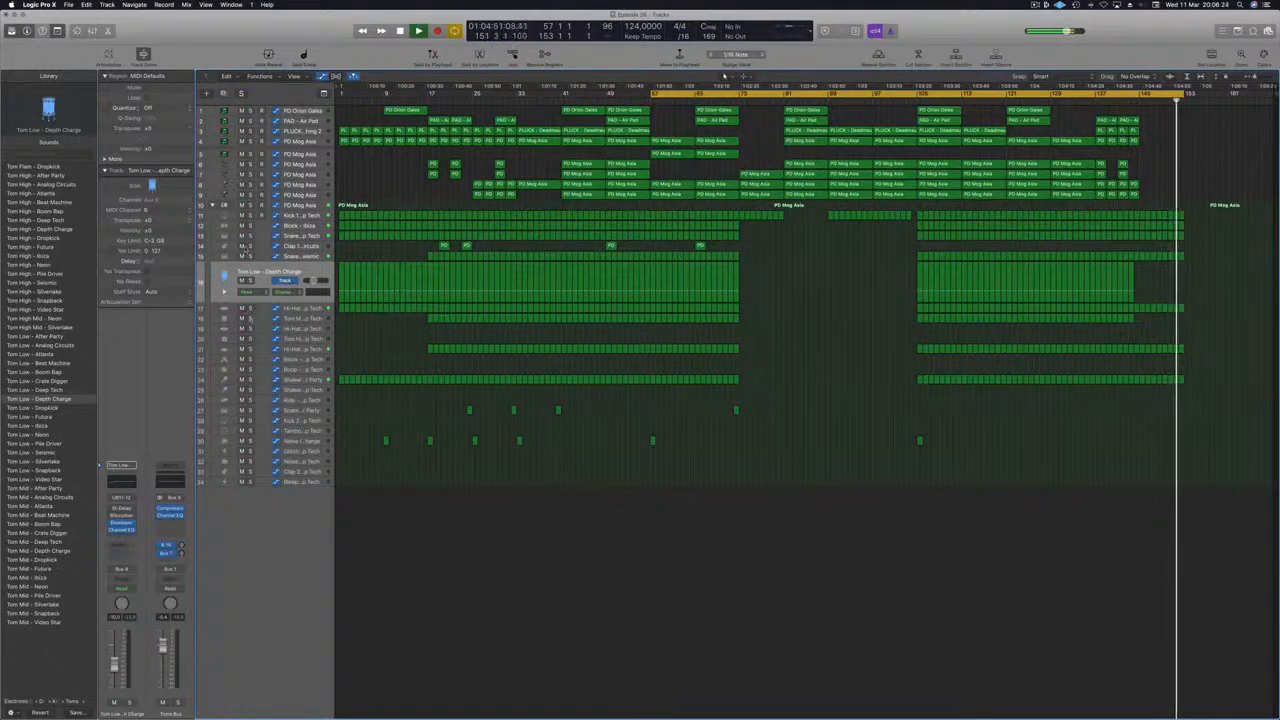
left_click(300, 226)
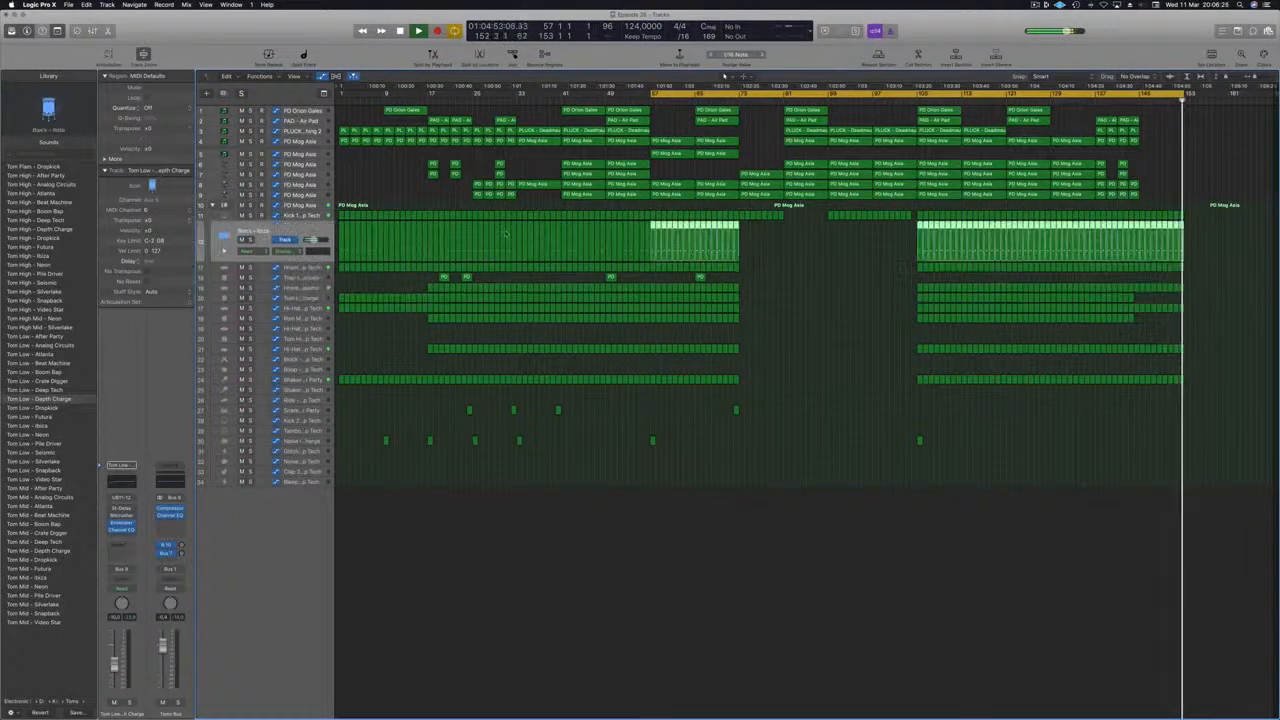
left_click_drag(1195, 224, 1146, 240)
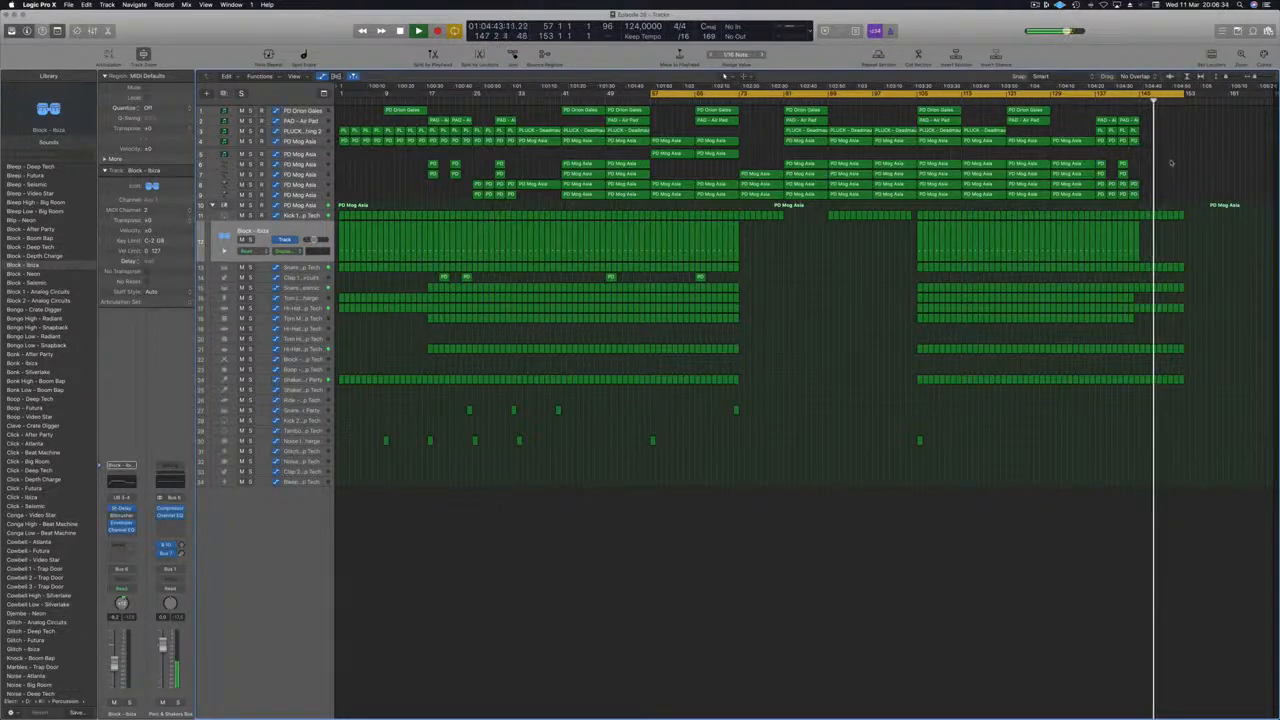
Extend the cycle's start back to bar 1 and listen to the opening from bar 1, about bar 8 and bar 17.
key("space")
key("space")
left_click_drag(654, 92, 340, 94)
key("space")
key("space")
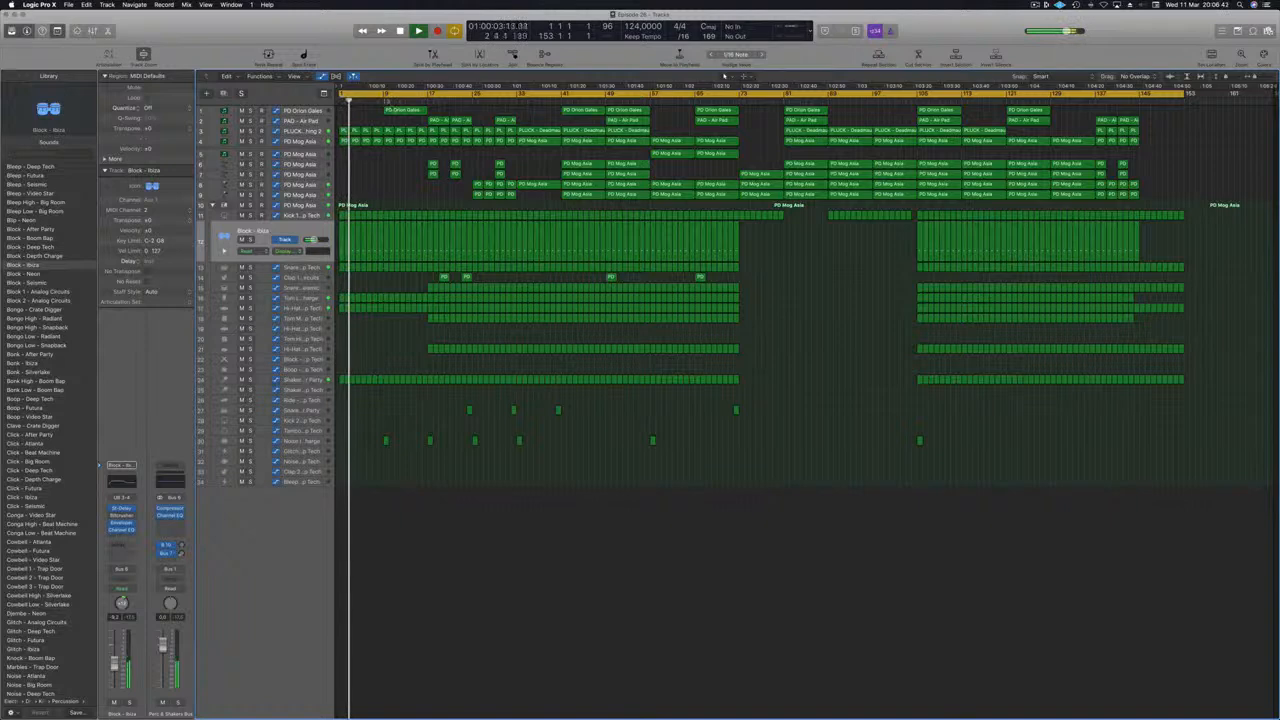
left_click(379, 101)
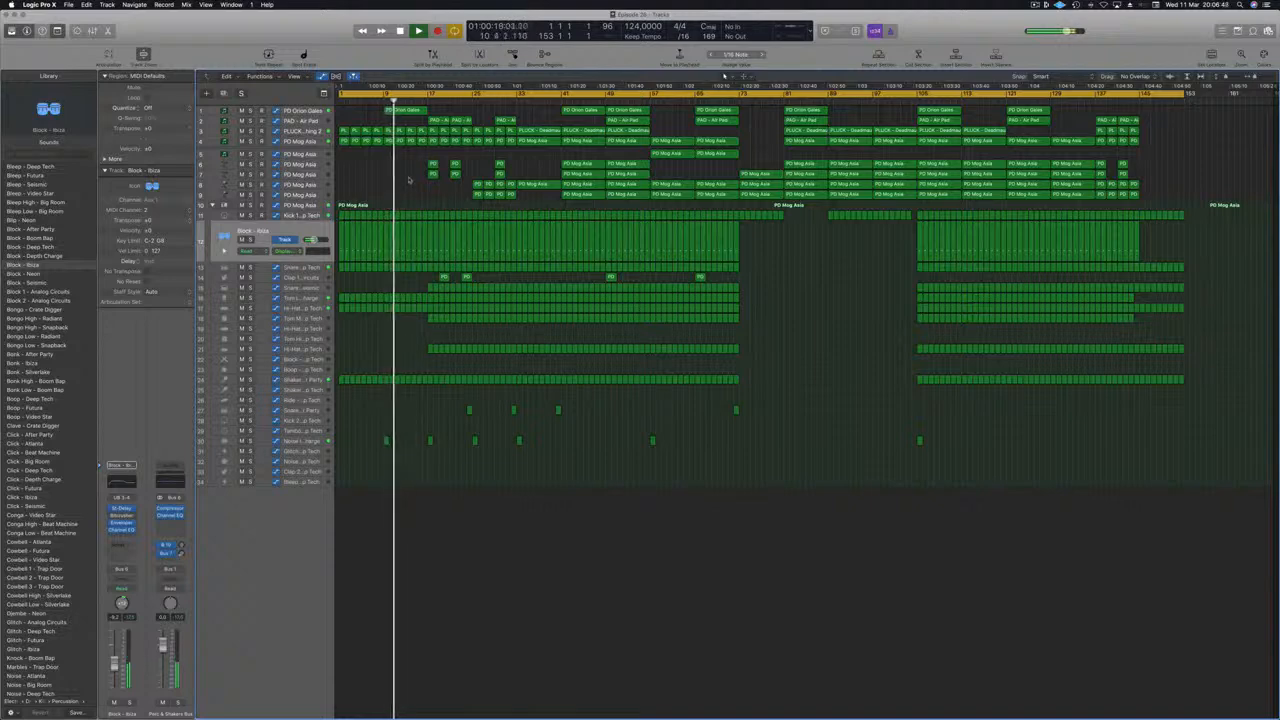
left_click(428, 106)
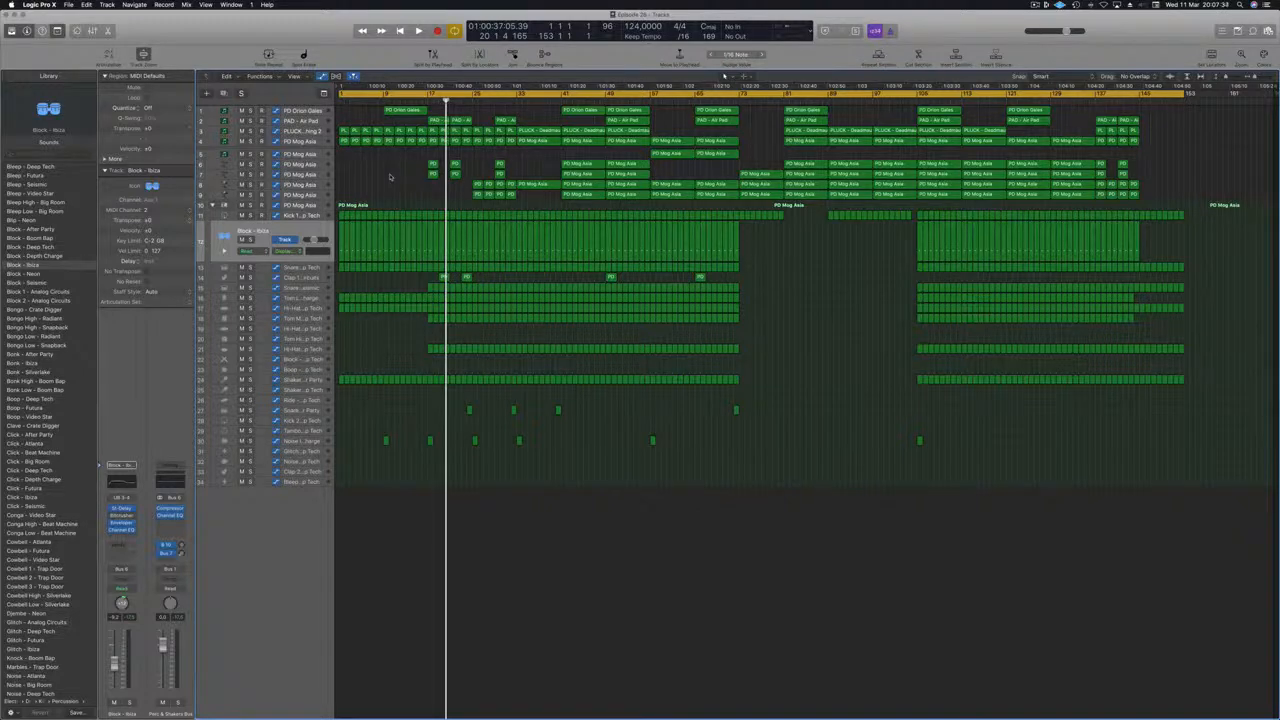
Play from the start of the song and lower the Block - Ibiza track's volume.
key("Return")
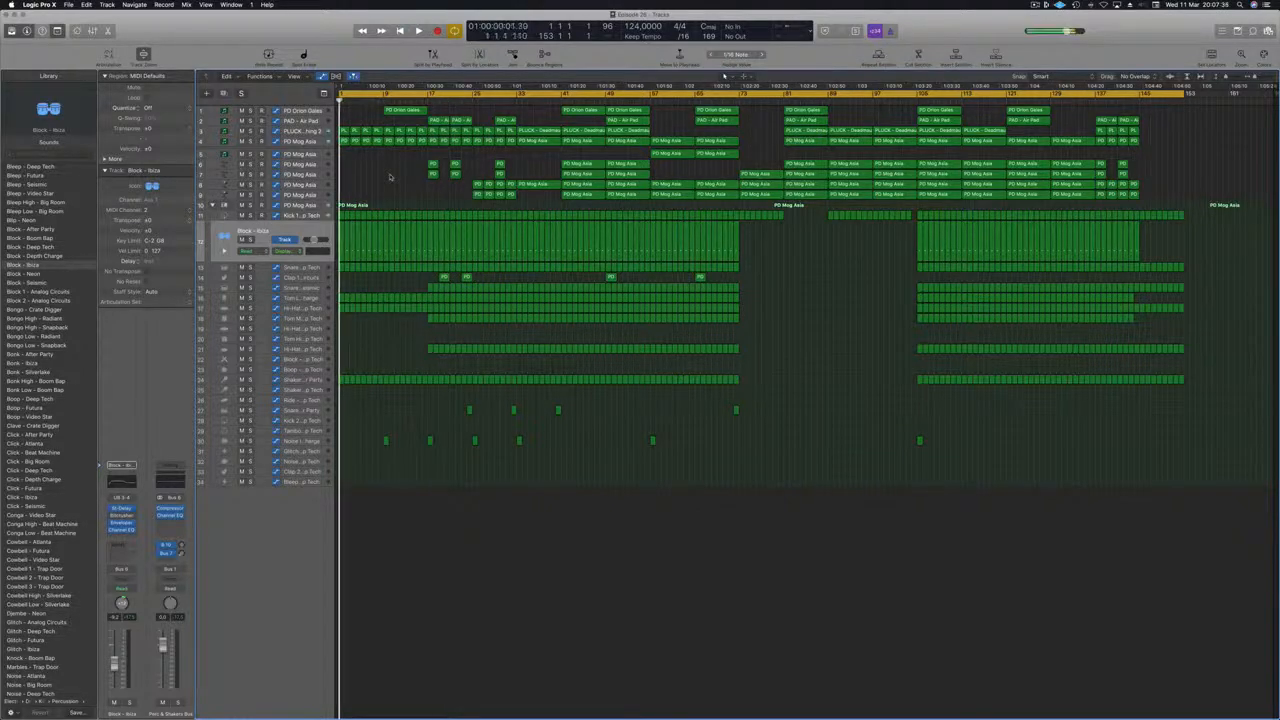
key("space")
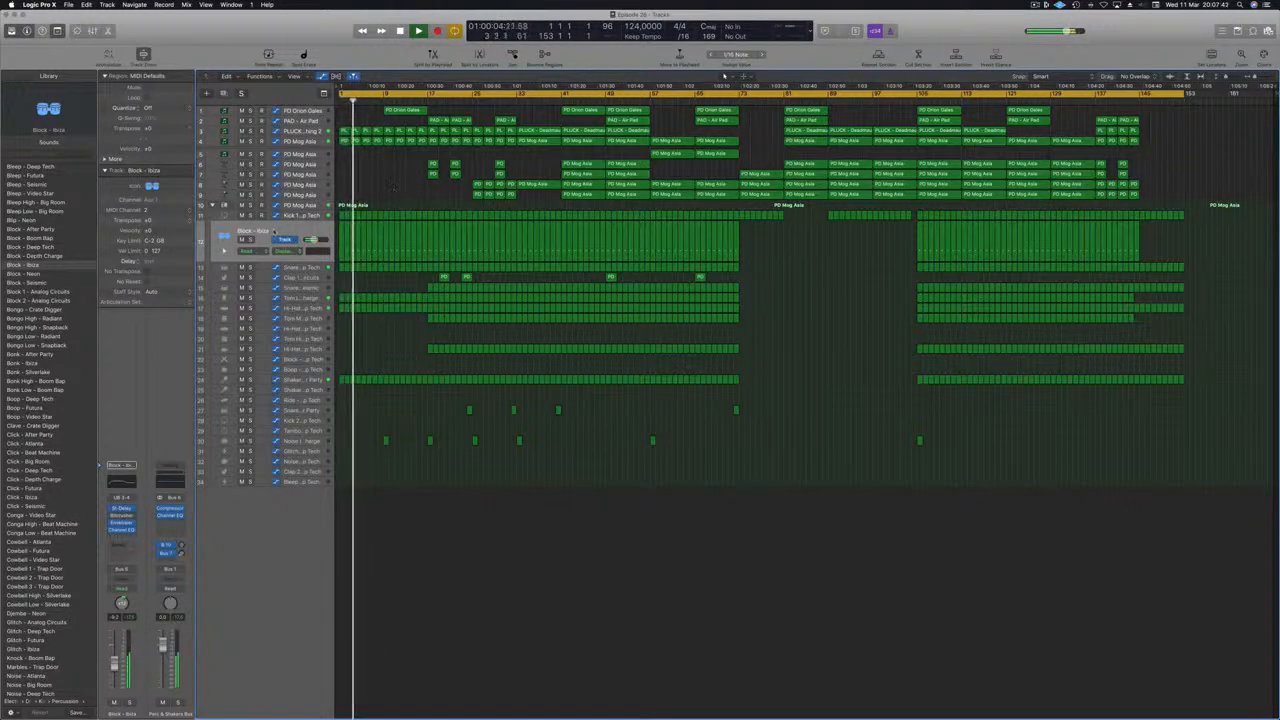
left_click(278, 231)
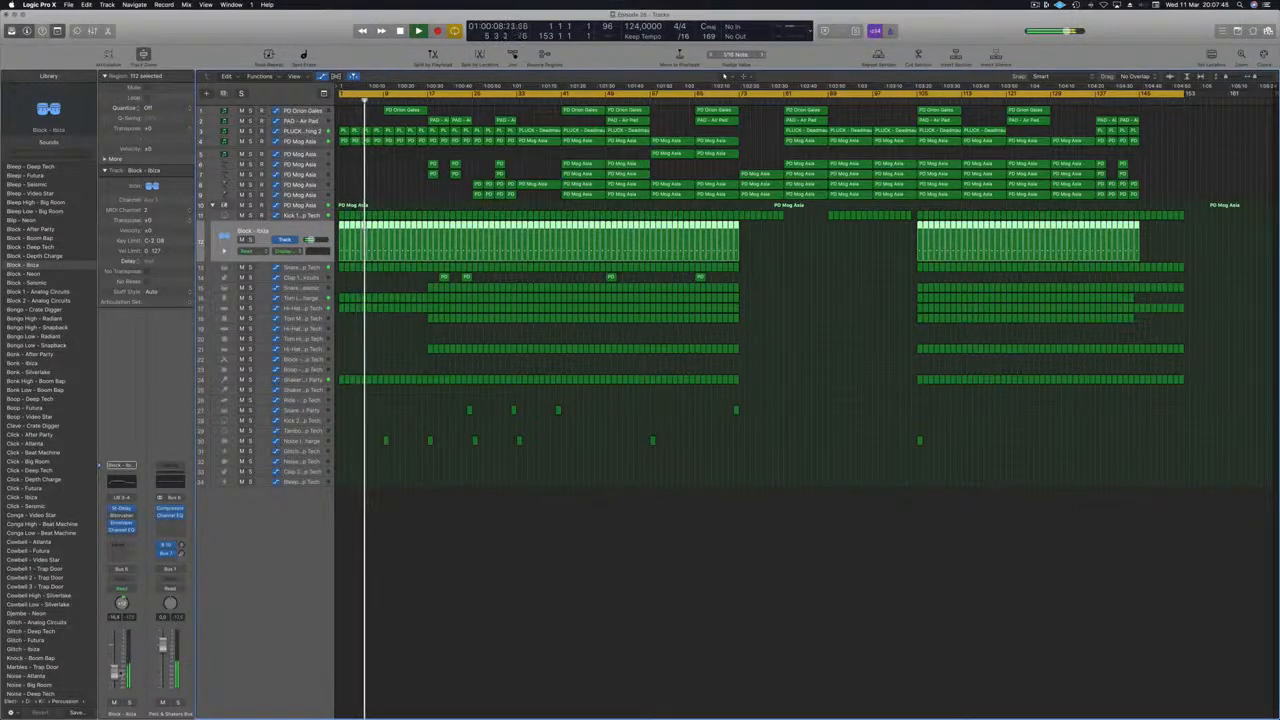
left_click(538, 601)
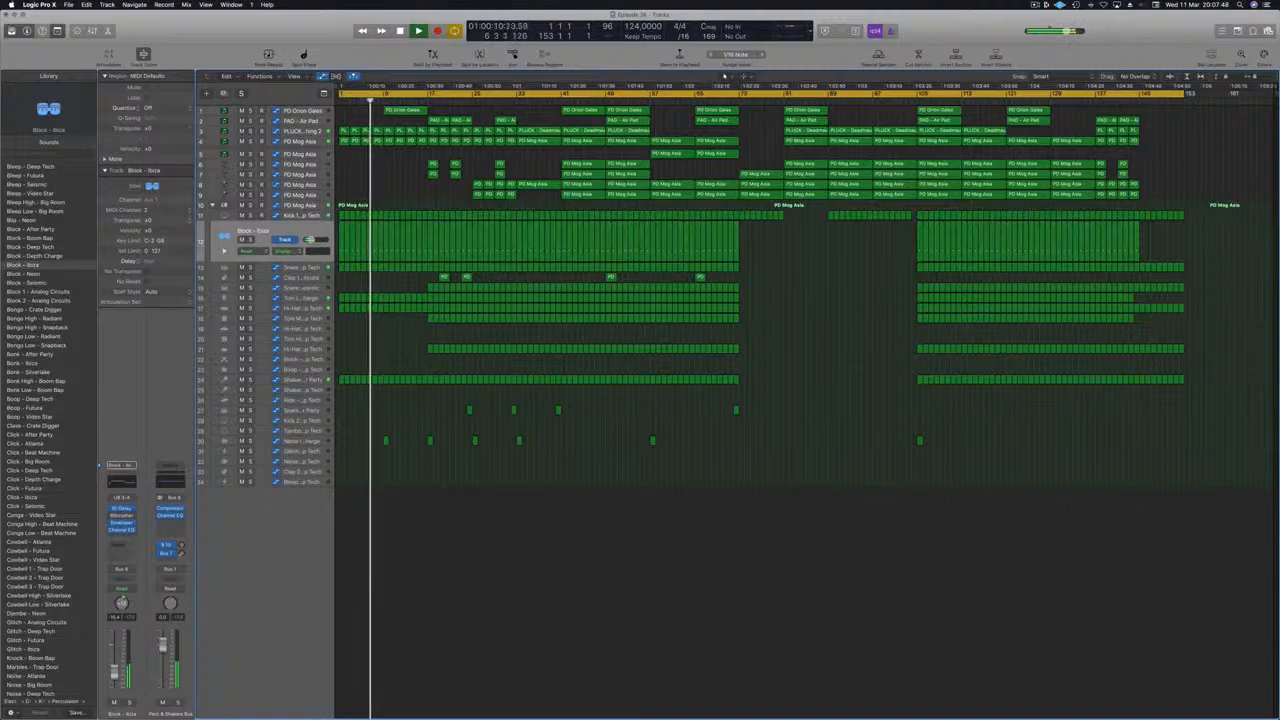